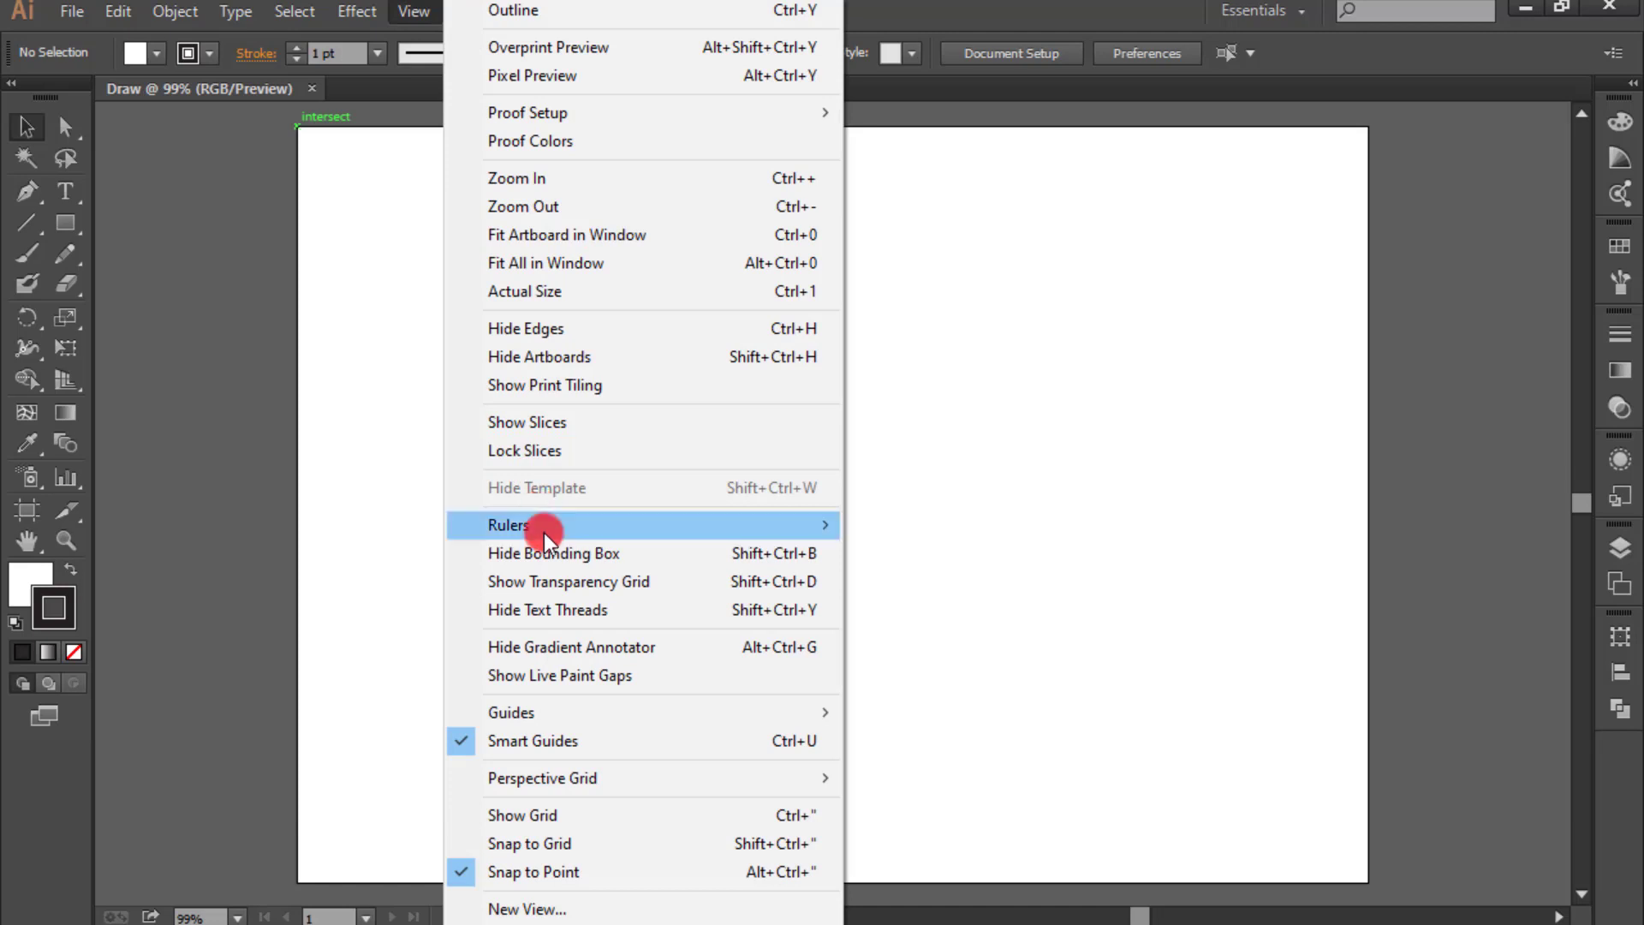
Step: Show the rulers and draw a rectangle about 88 pt wide and 47 pt tall near the artboard's upper edge
mouse_move(543, 529)
left_click(907, 533)
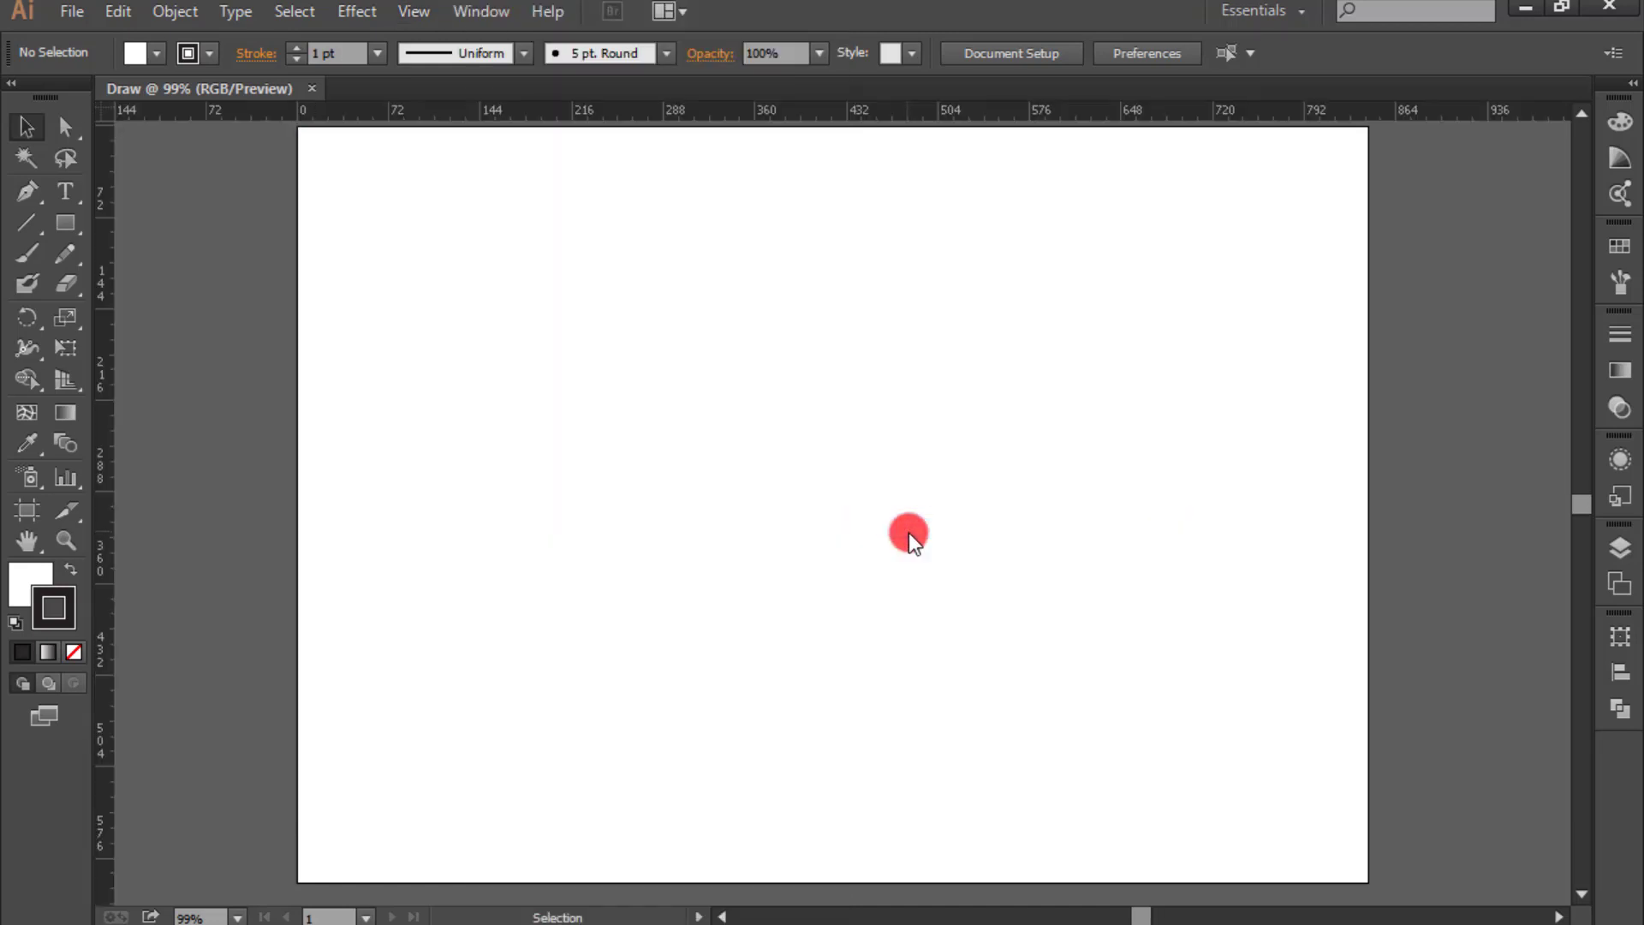
left_click(65, 224)
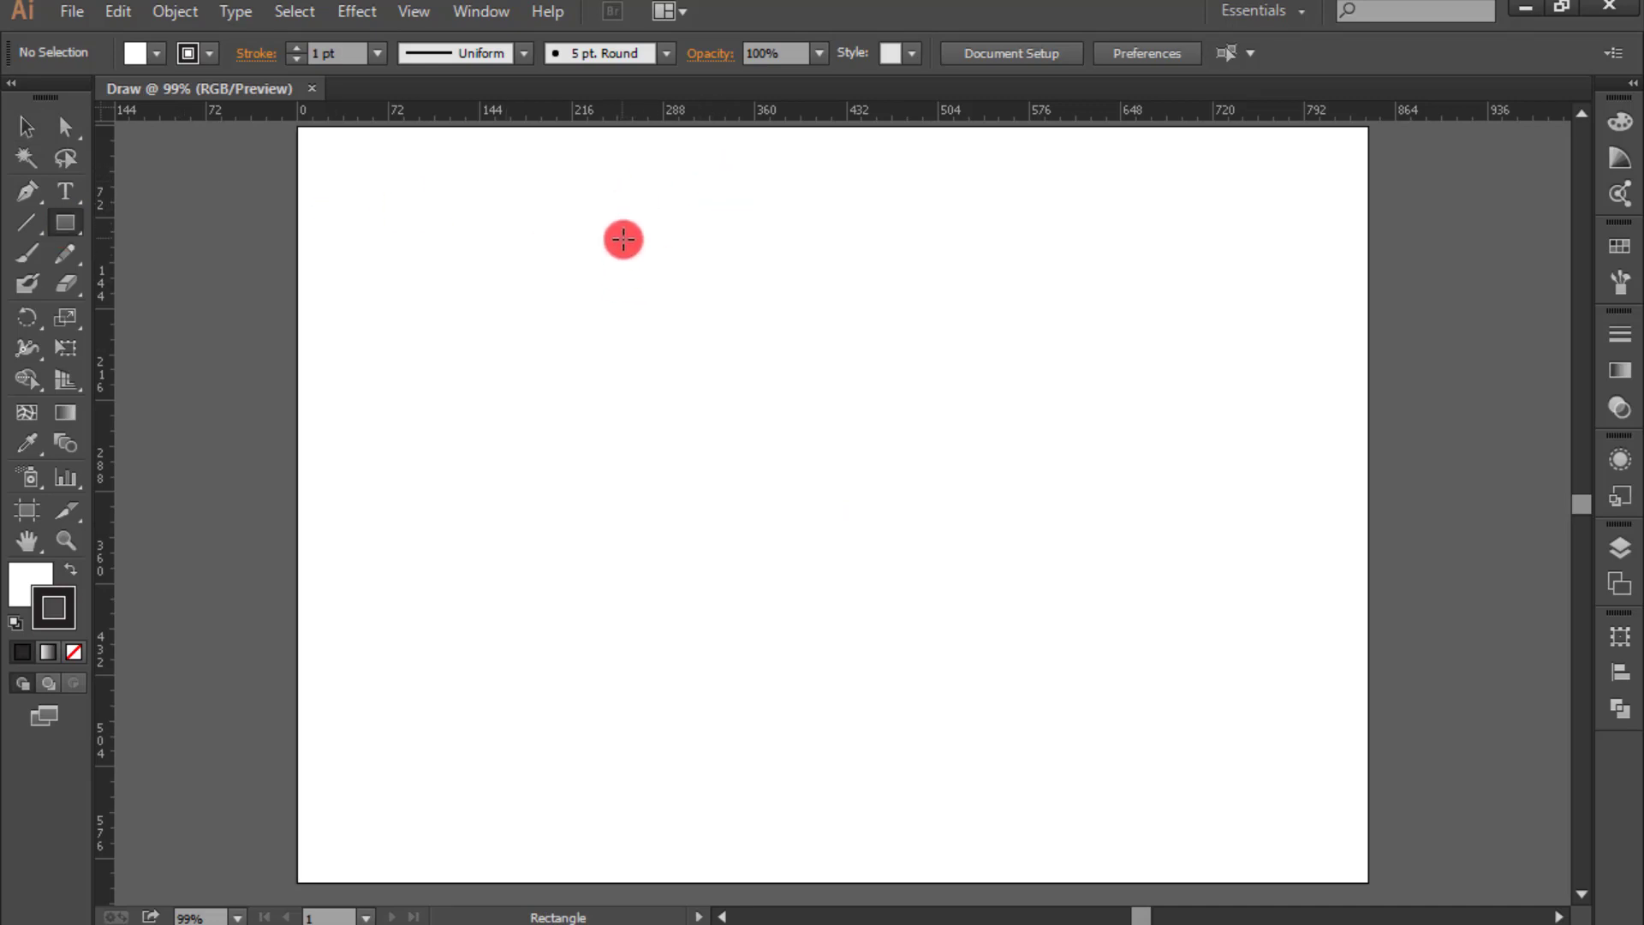
left_click_drag(622, 227, 735, 286)
Step: Add a rectangle of the same width, about 360 pt tall, directly beneath the small one as the pencil body
key("v")
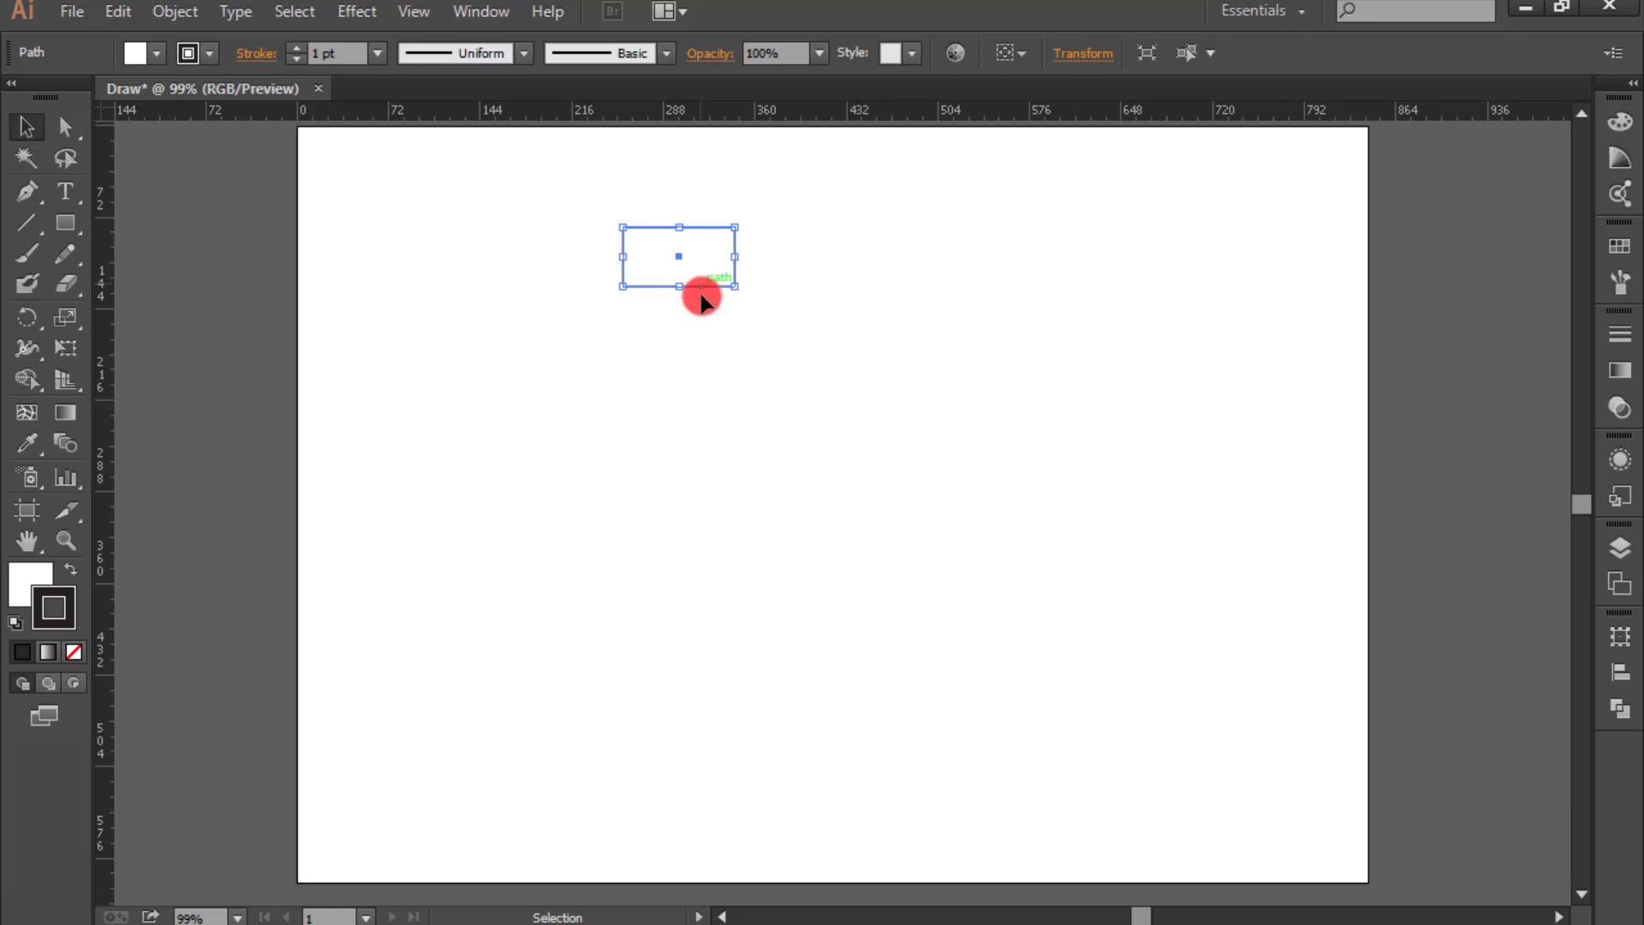
left_click_drag(702, 292, 683, 744)
left_click(811, 477)
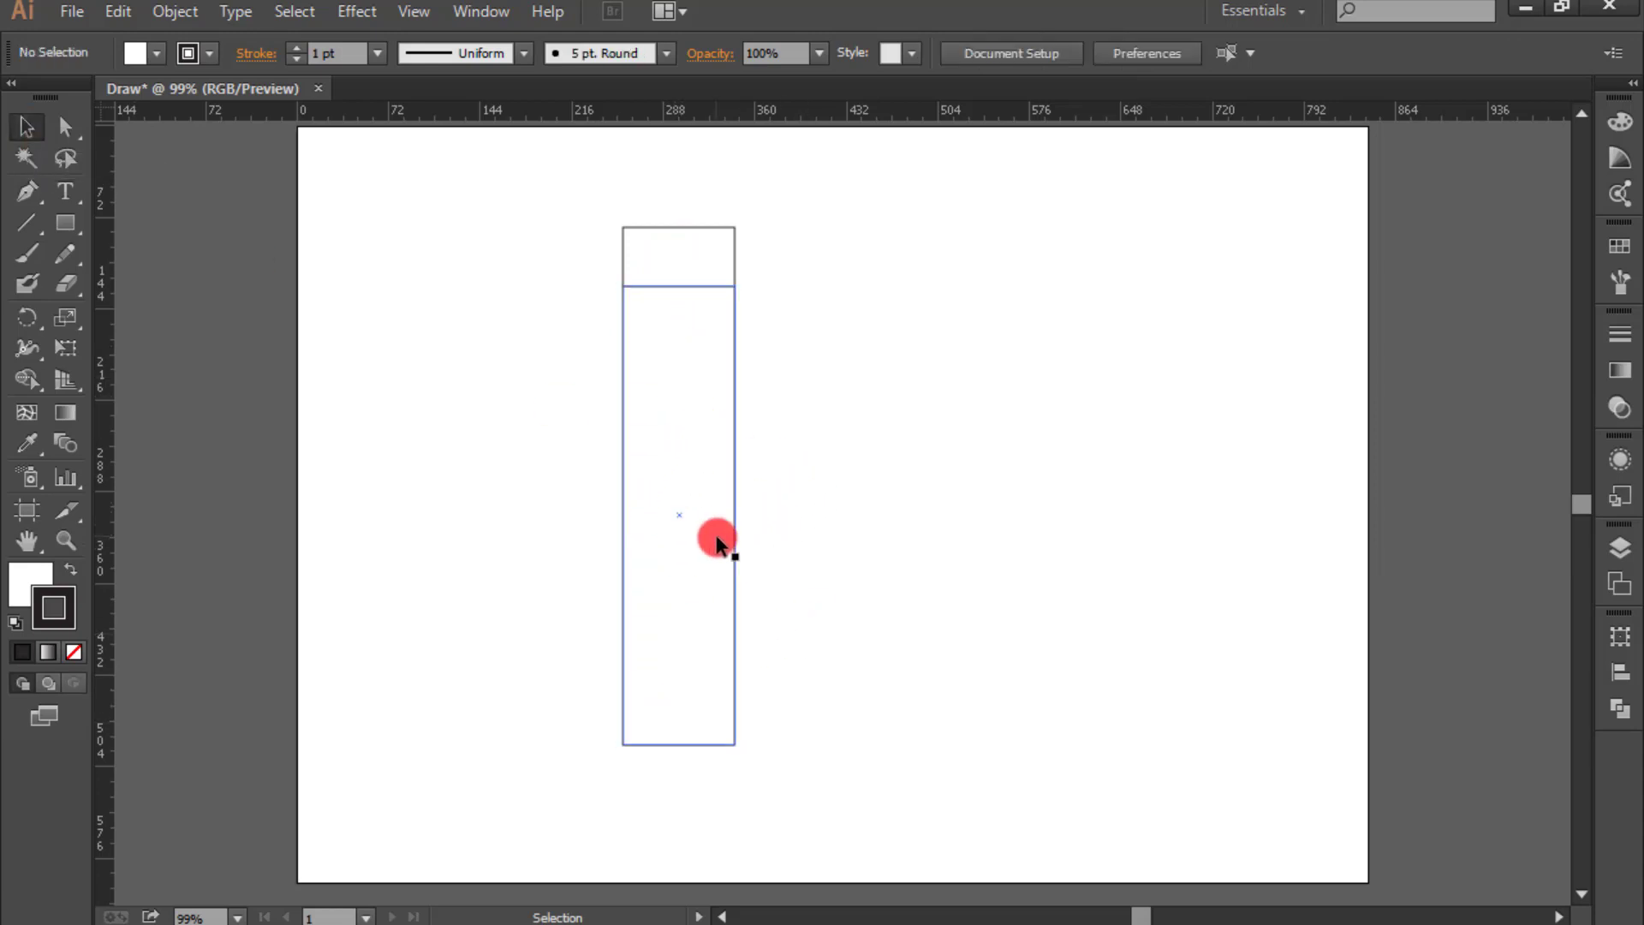
Step: Set the stroke weight of both rectangles to 3 pt
left_click(737, 535)
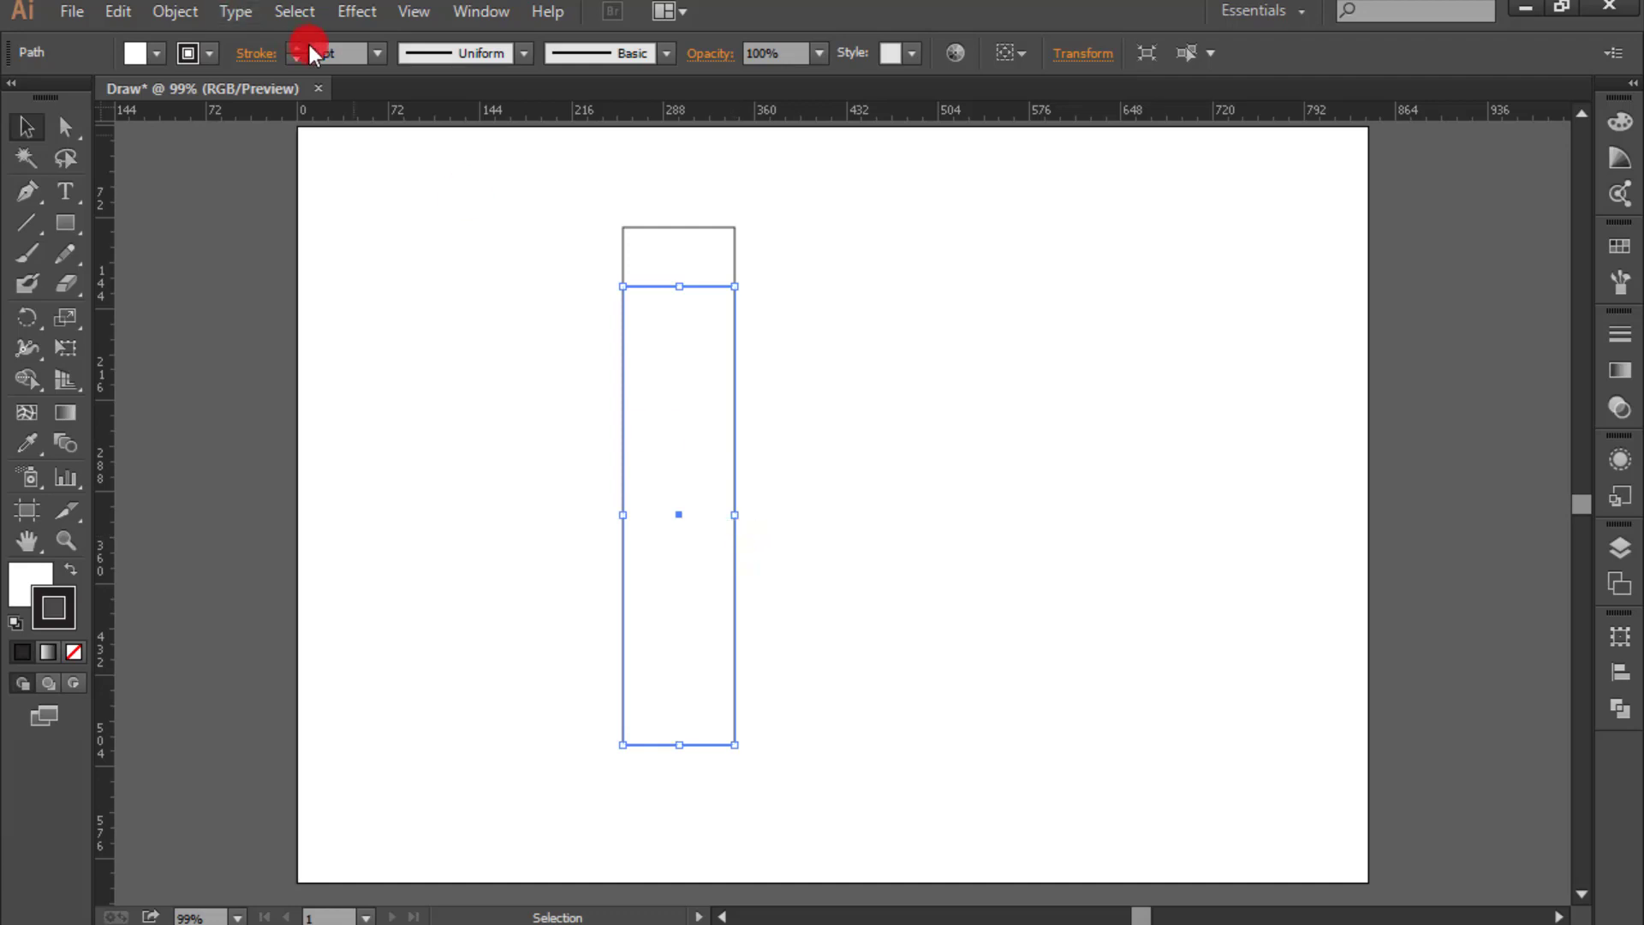
left_click_drag(606, 213, 804, 445)
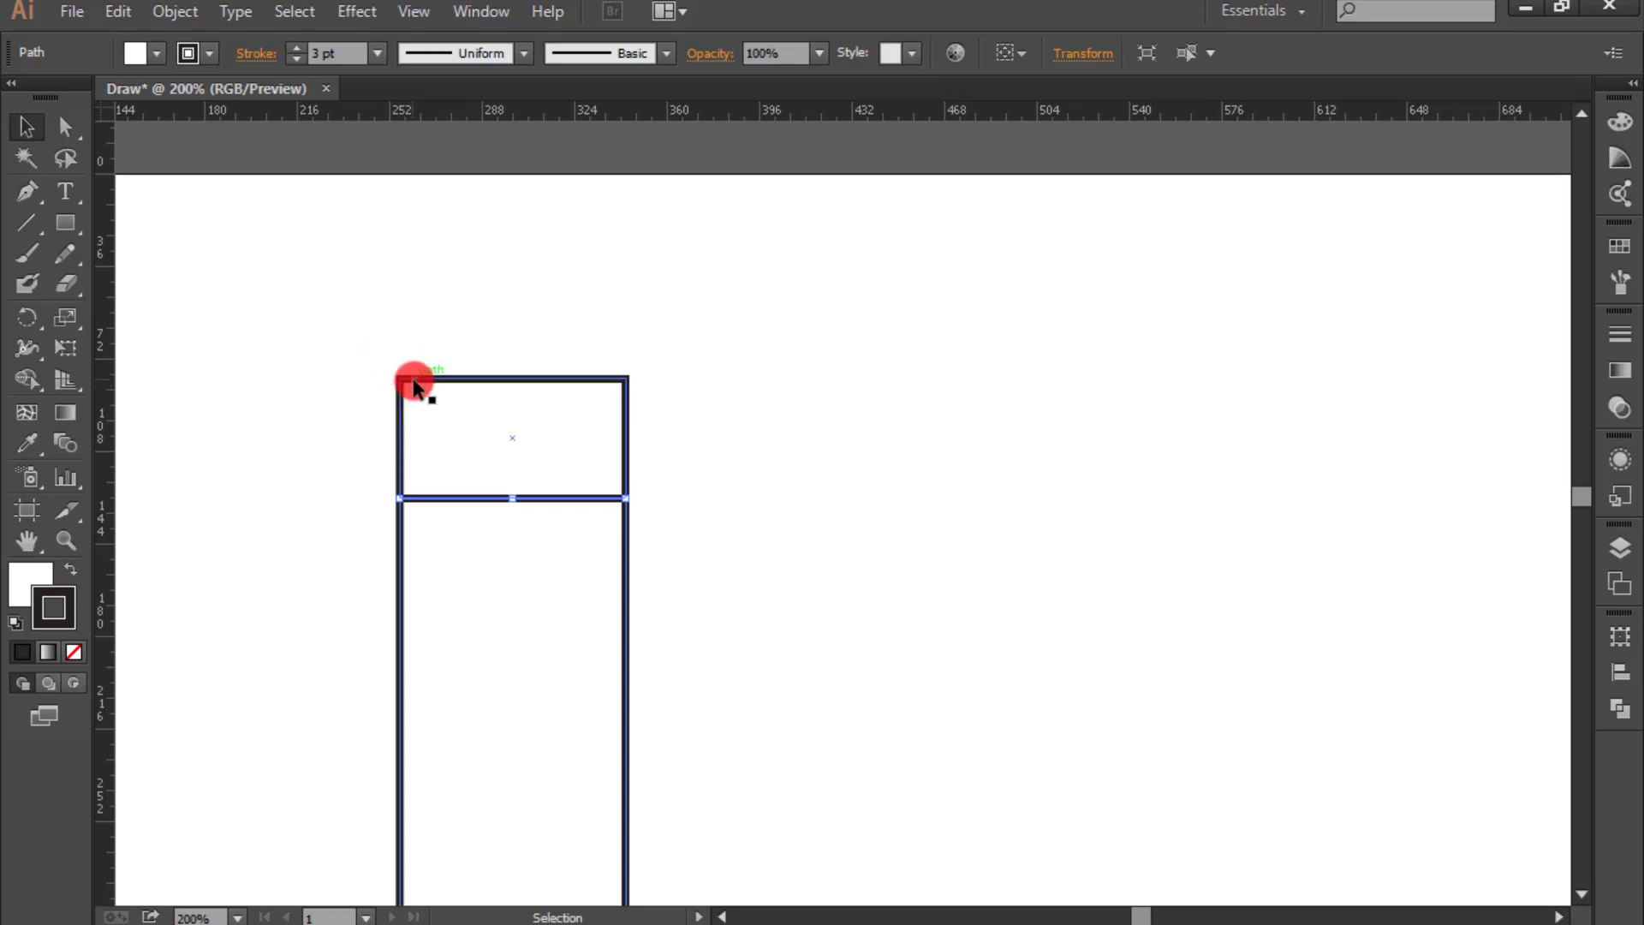
left_click(330, 331)
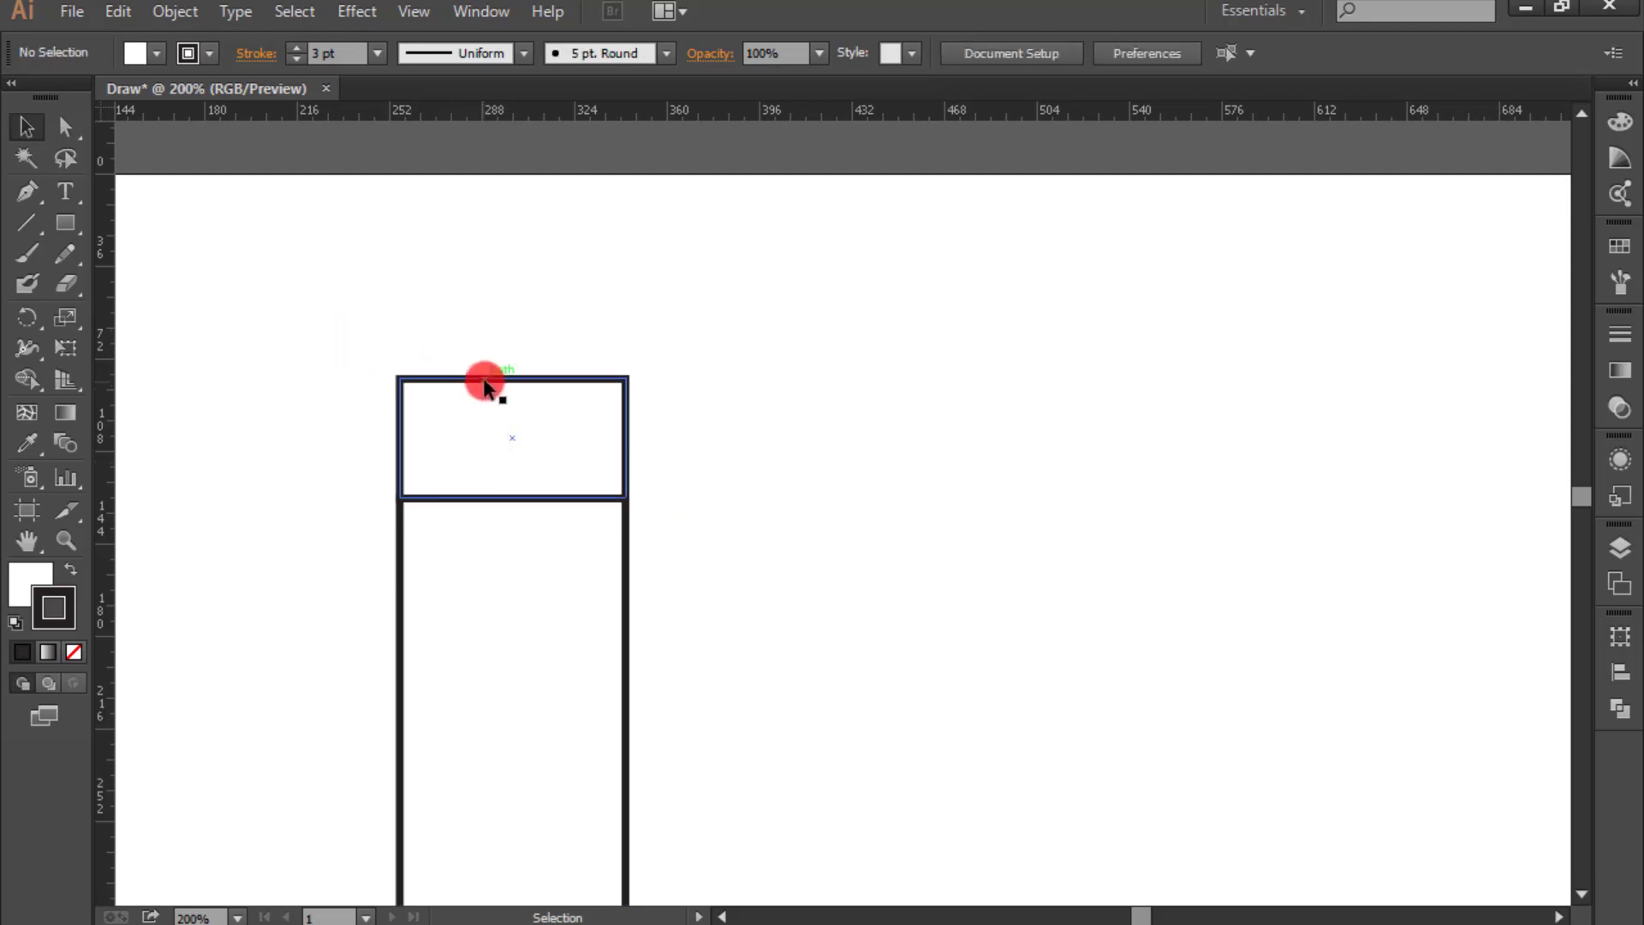
Step: Fill the small upper rectangle with black (000000)
left_click(484, 382)
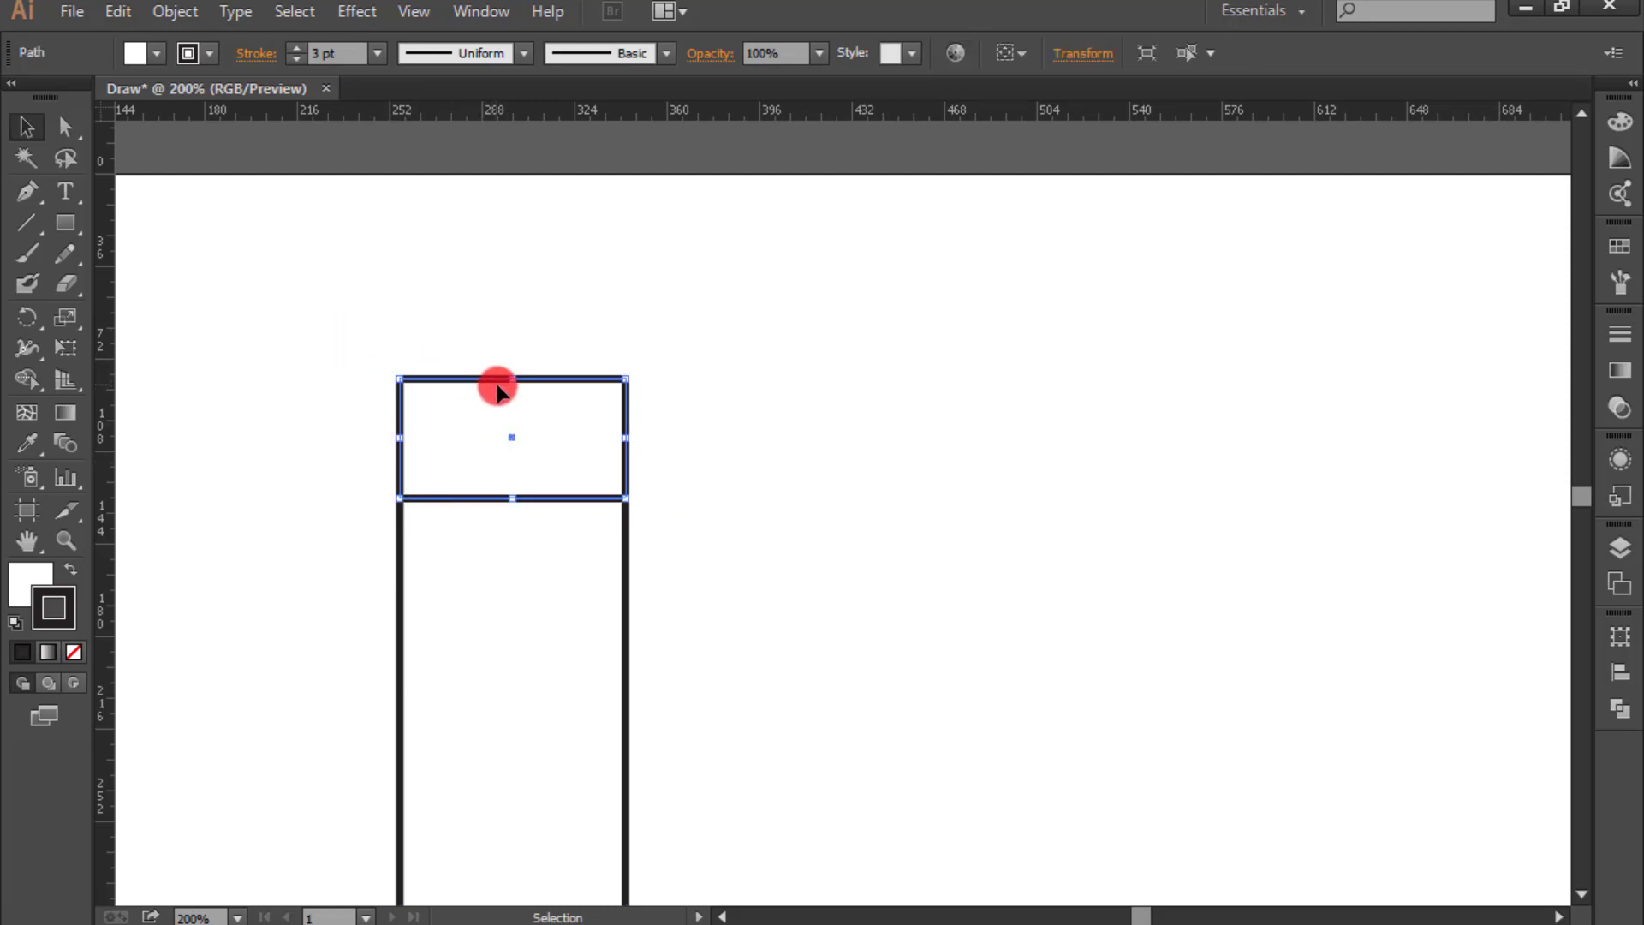
double_click(24, 582)
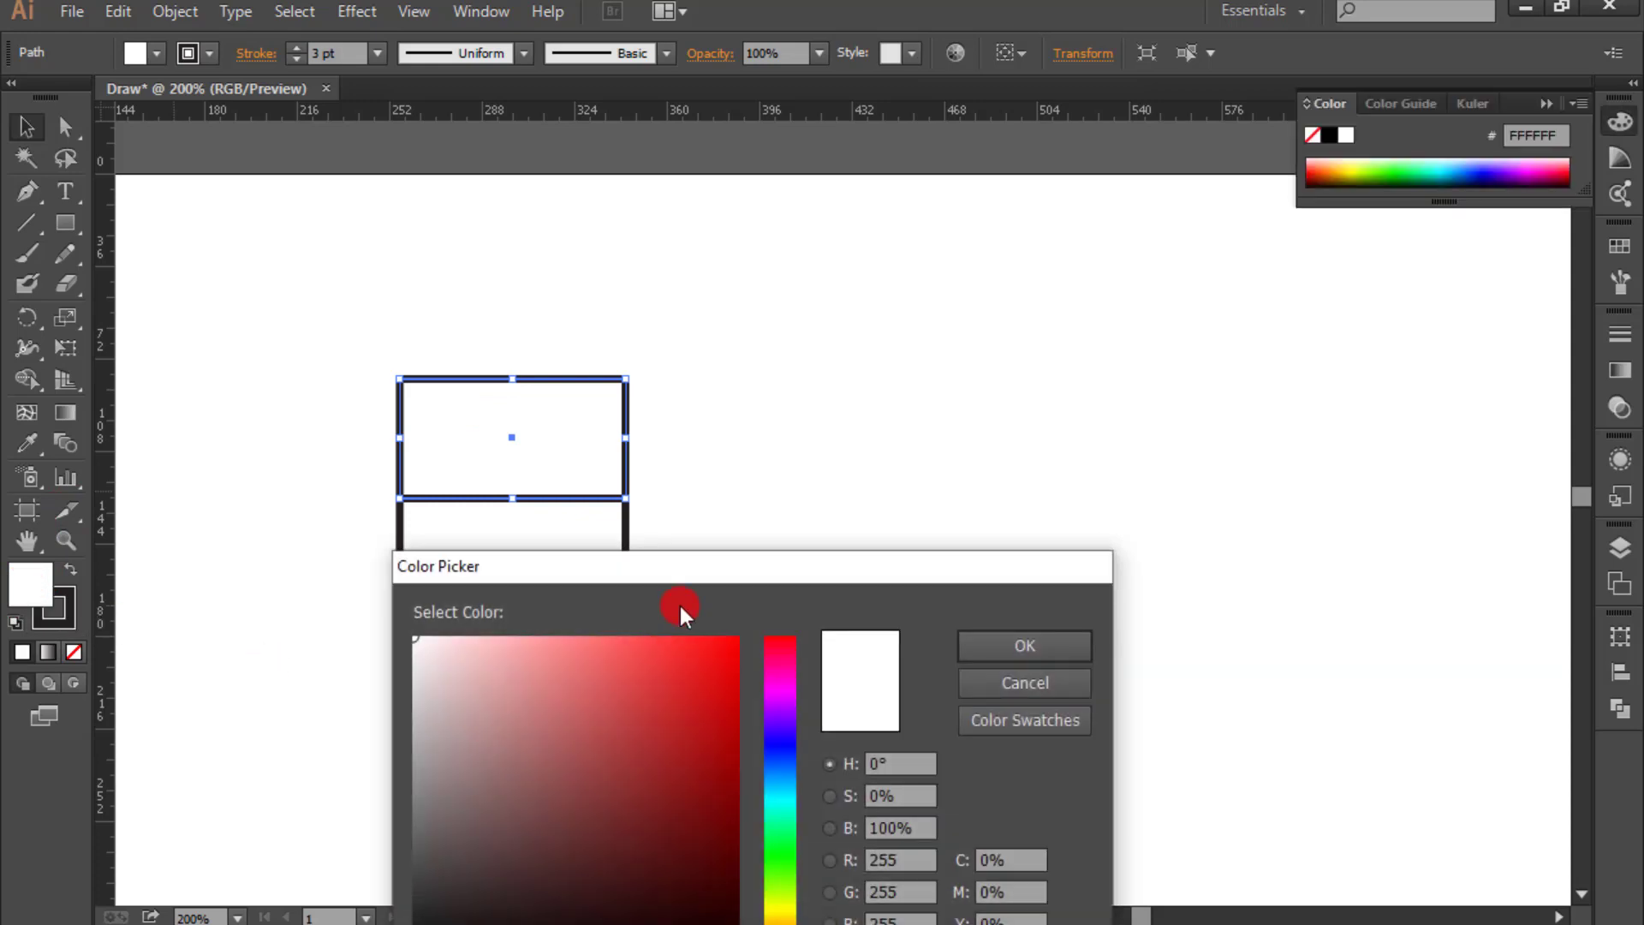
left_click_drag(695, 576, 578, 628)
left_click(1160, 301)
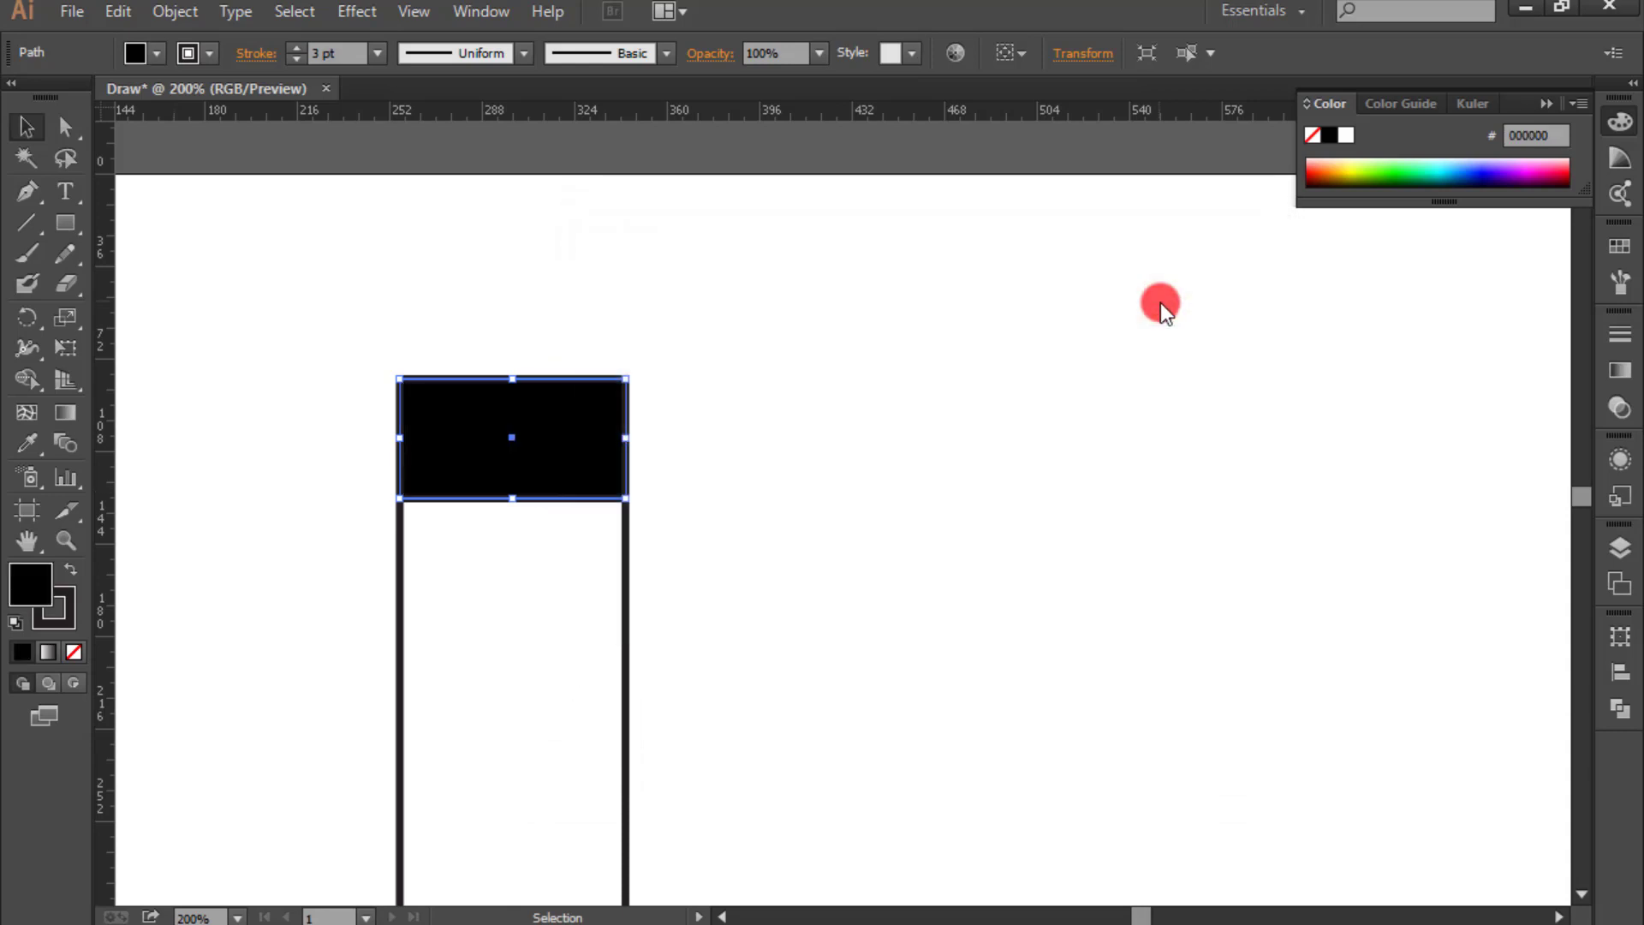
Step: Convert the two upper corner anchors of the black rectangle to smooth points to form a rounded eraser
left_click(67, 127)
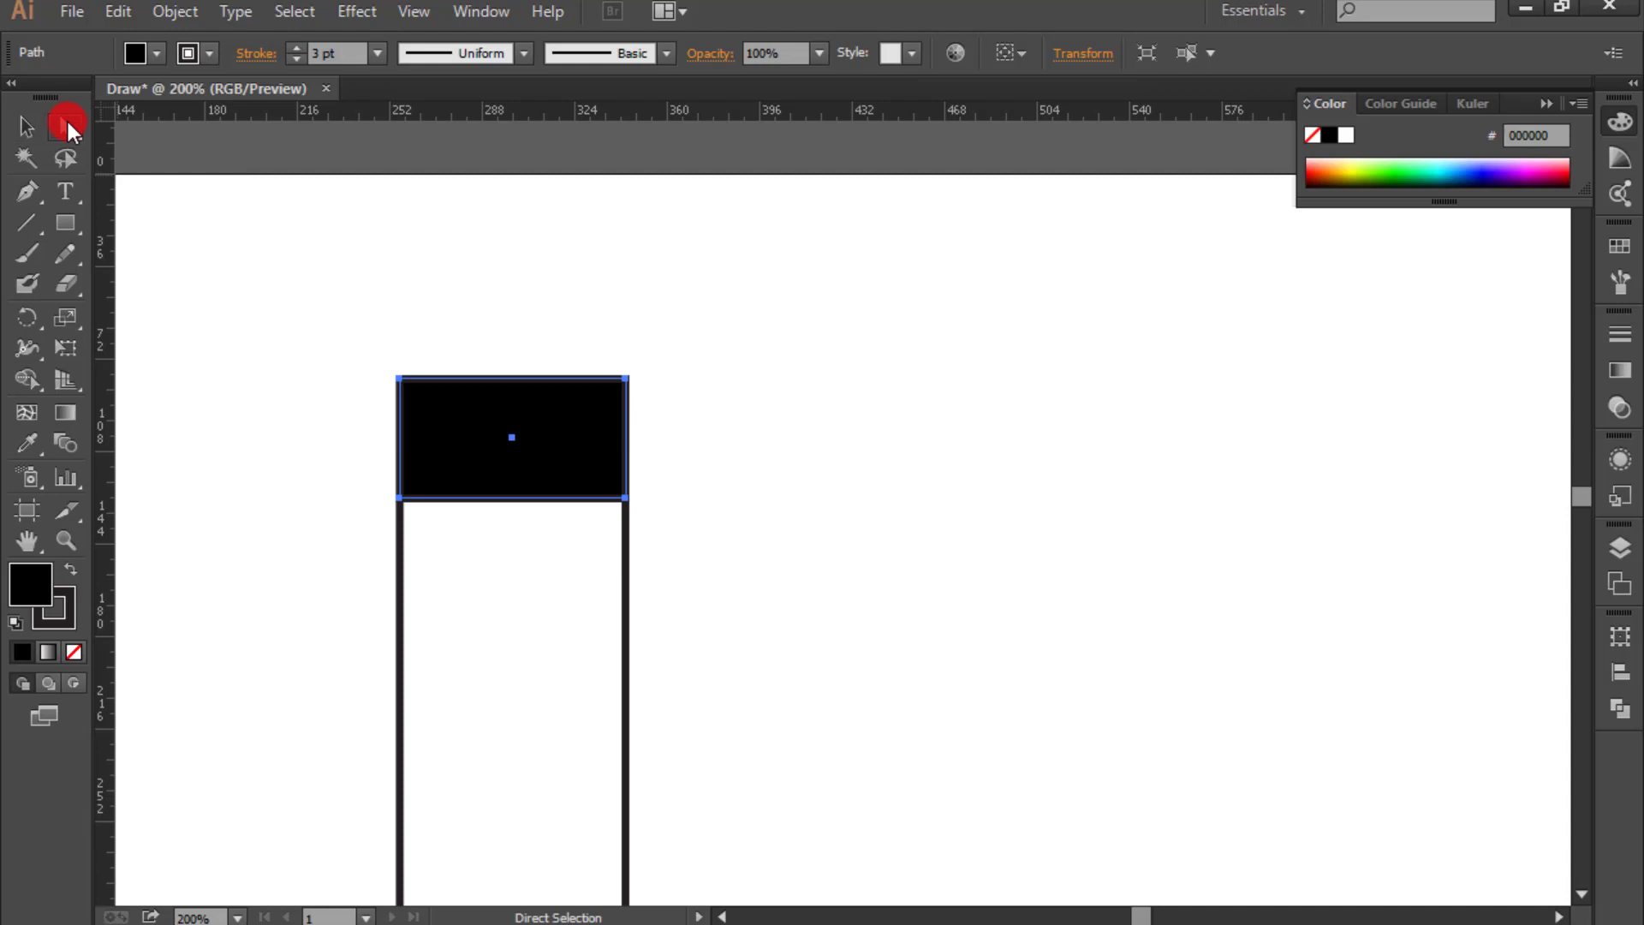
left_click(399, 379)
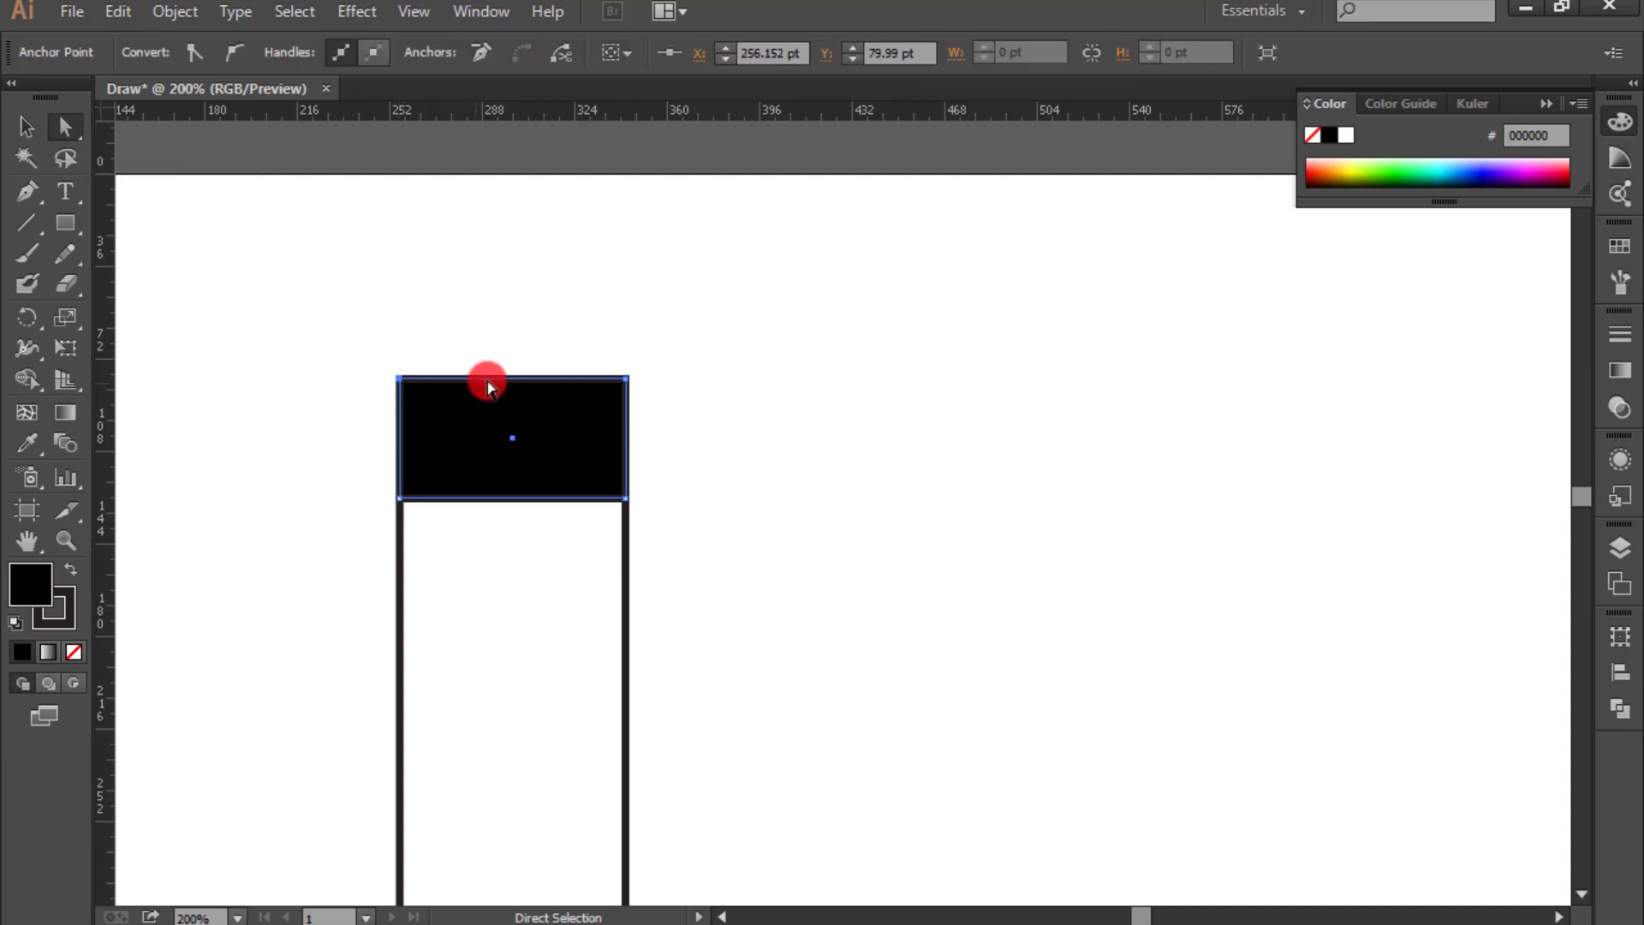
left_click(627, 379, "shift")
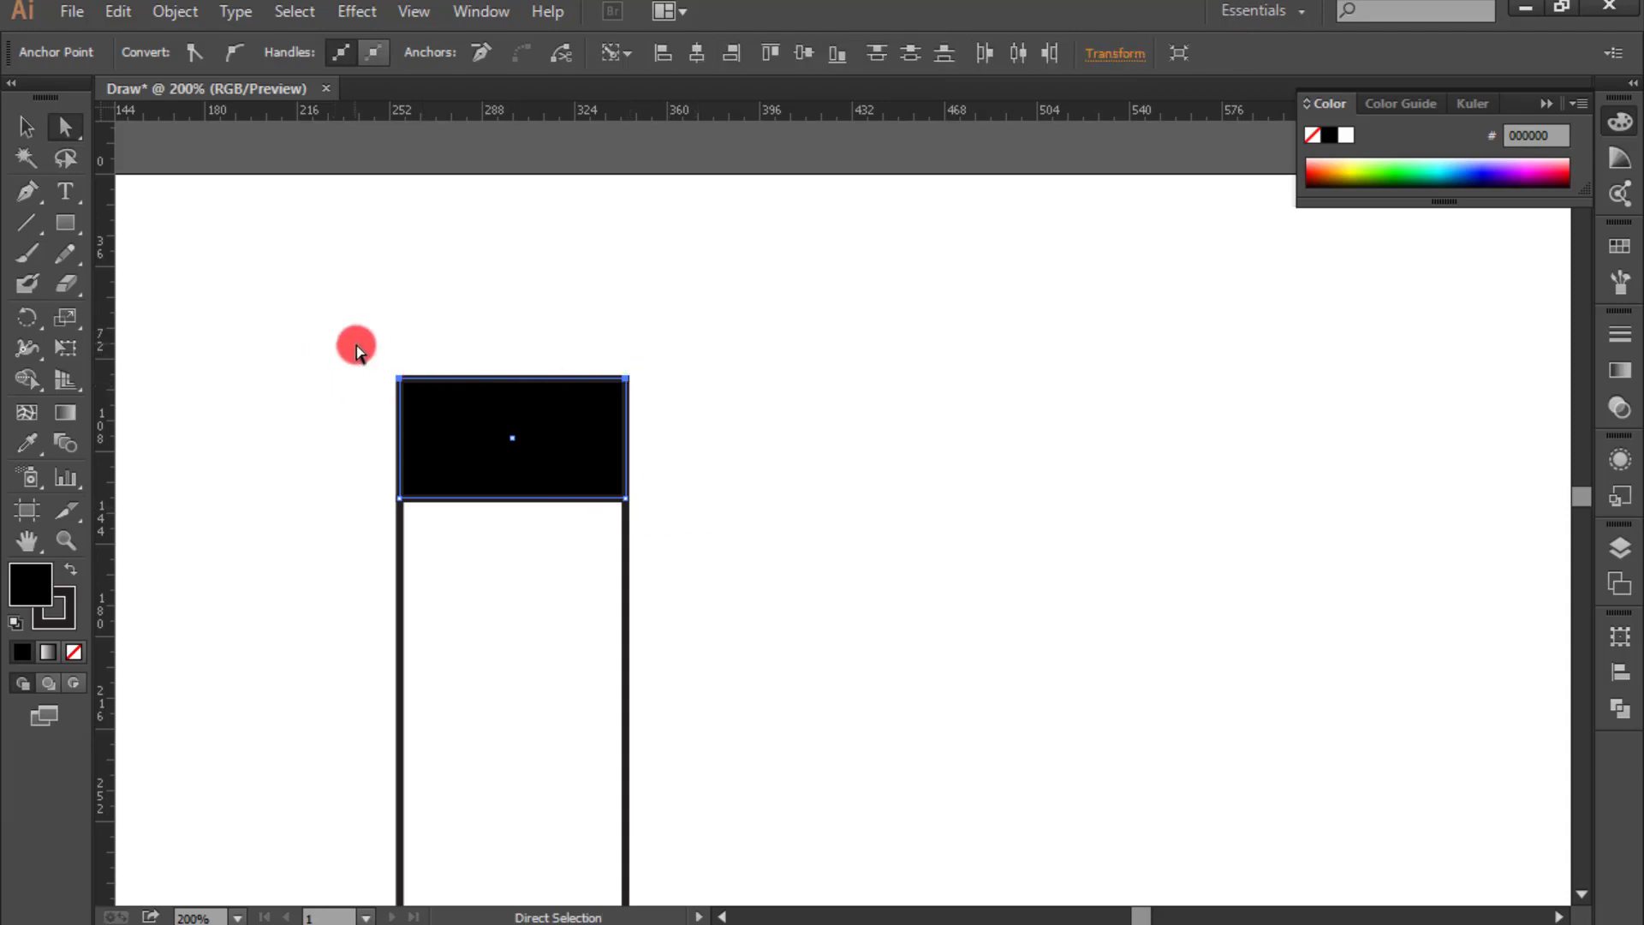
left_click_drag(365, 328, 665, 415)
left_click(237, 54)
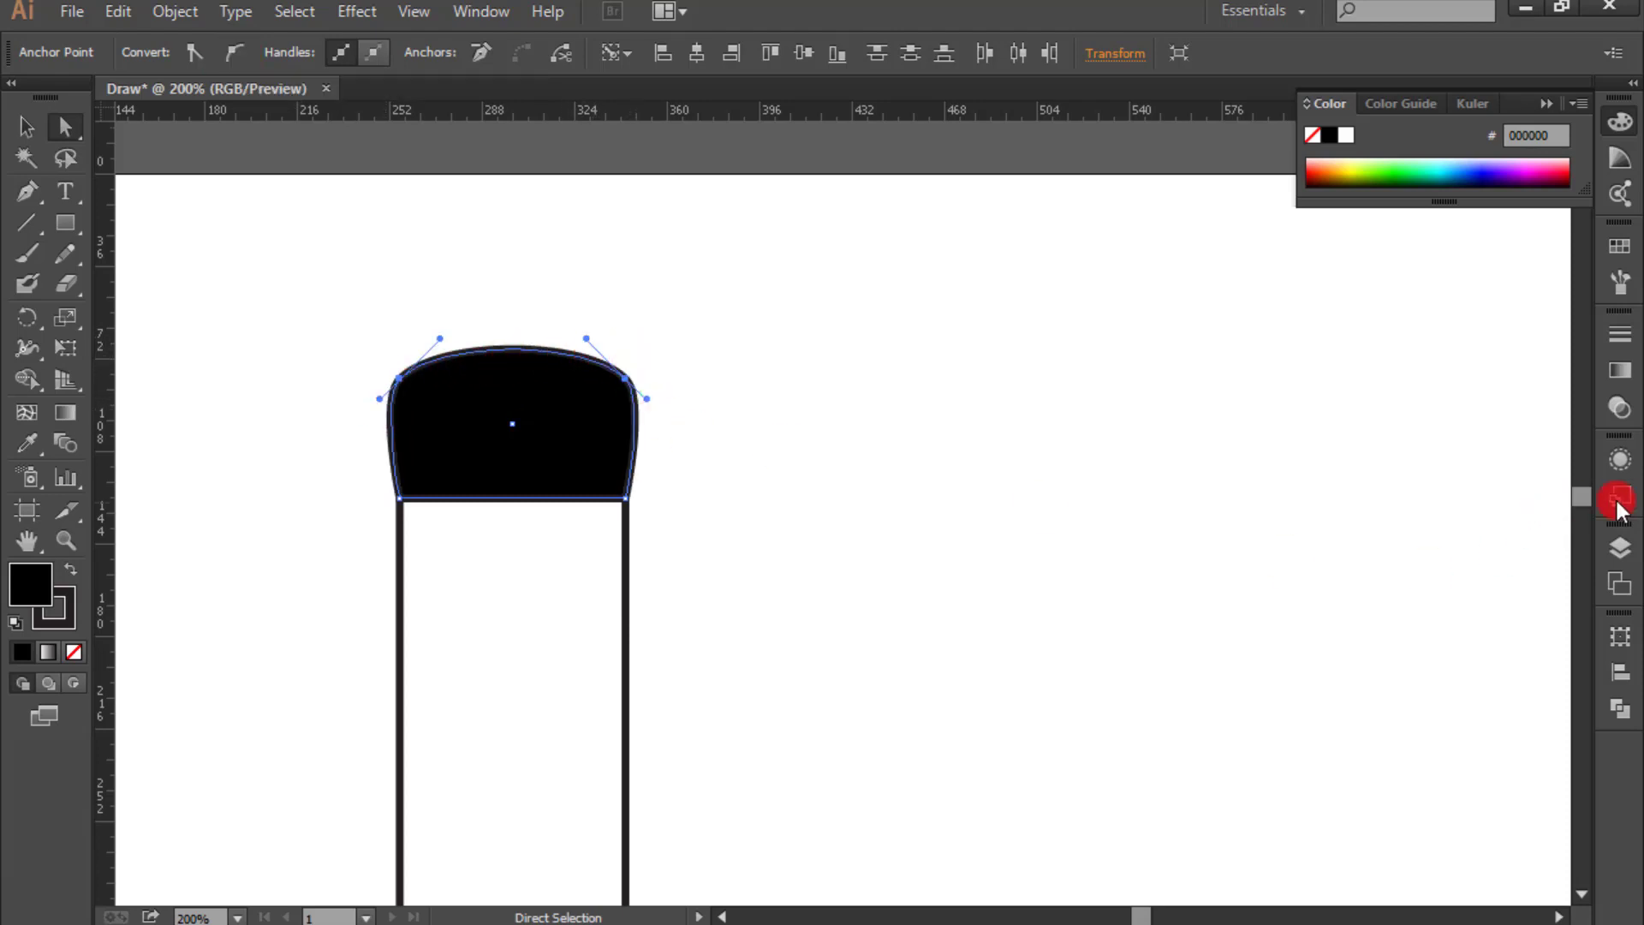
Step: Draw a black rectangle as wide as the pencil body directly below it and stretch it to about 81 pt tall
left_click_drag(1582, 494, 1596, 516)
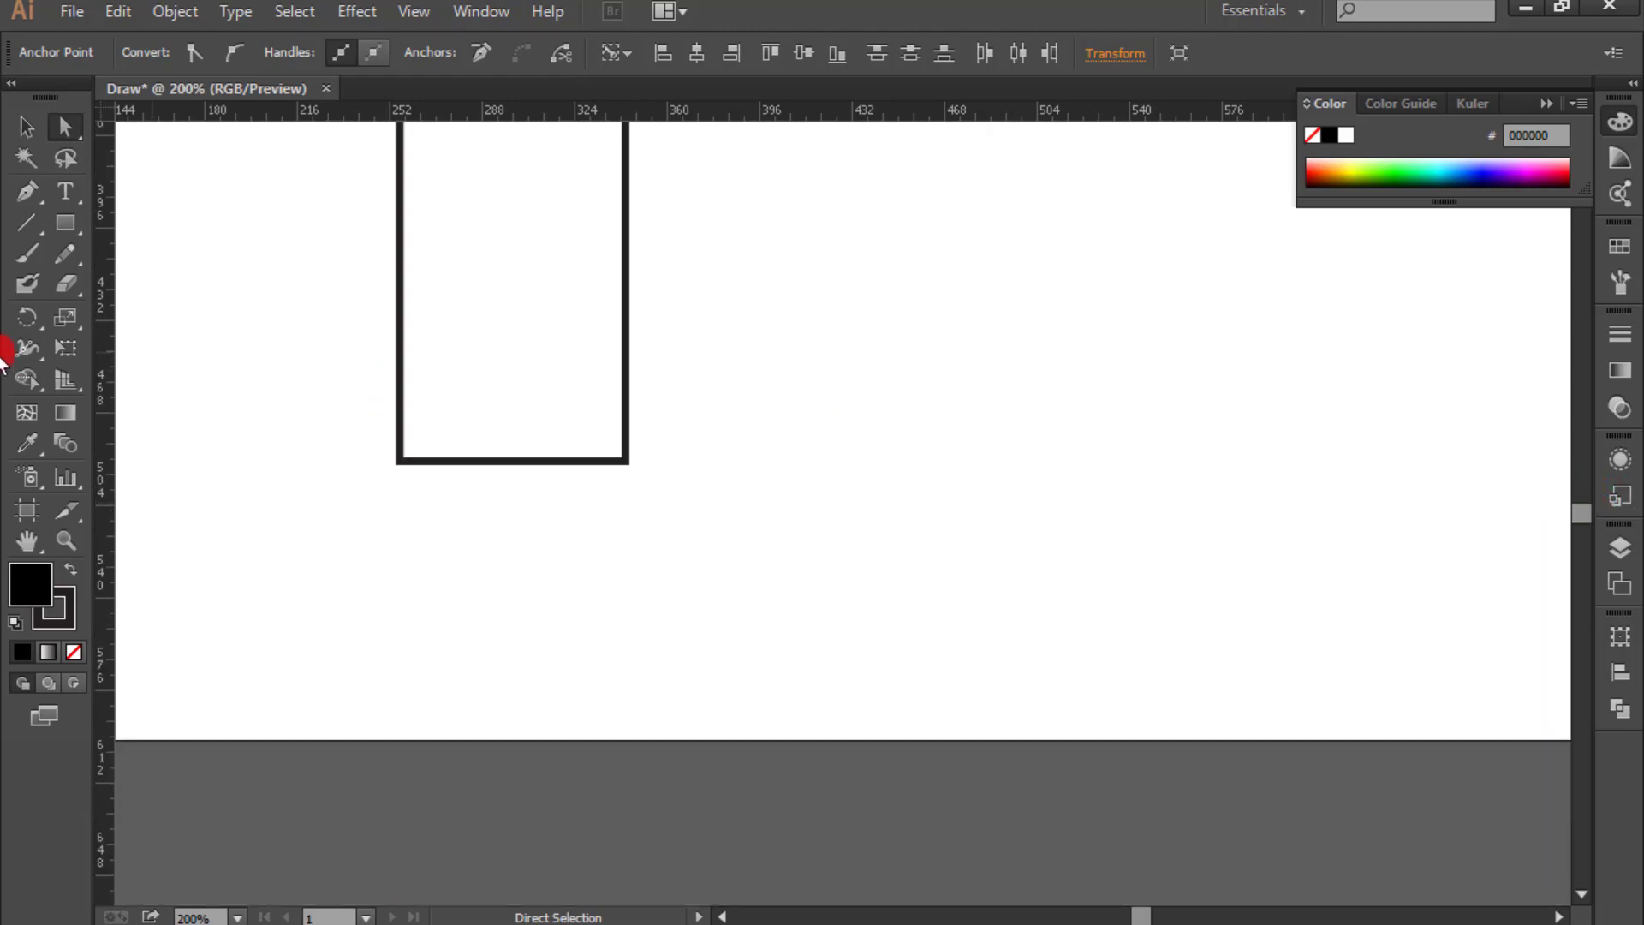
left_click(67, 226)
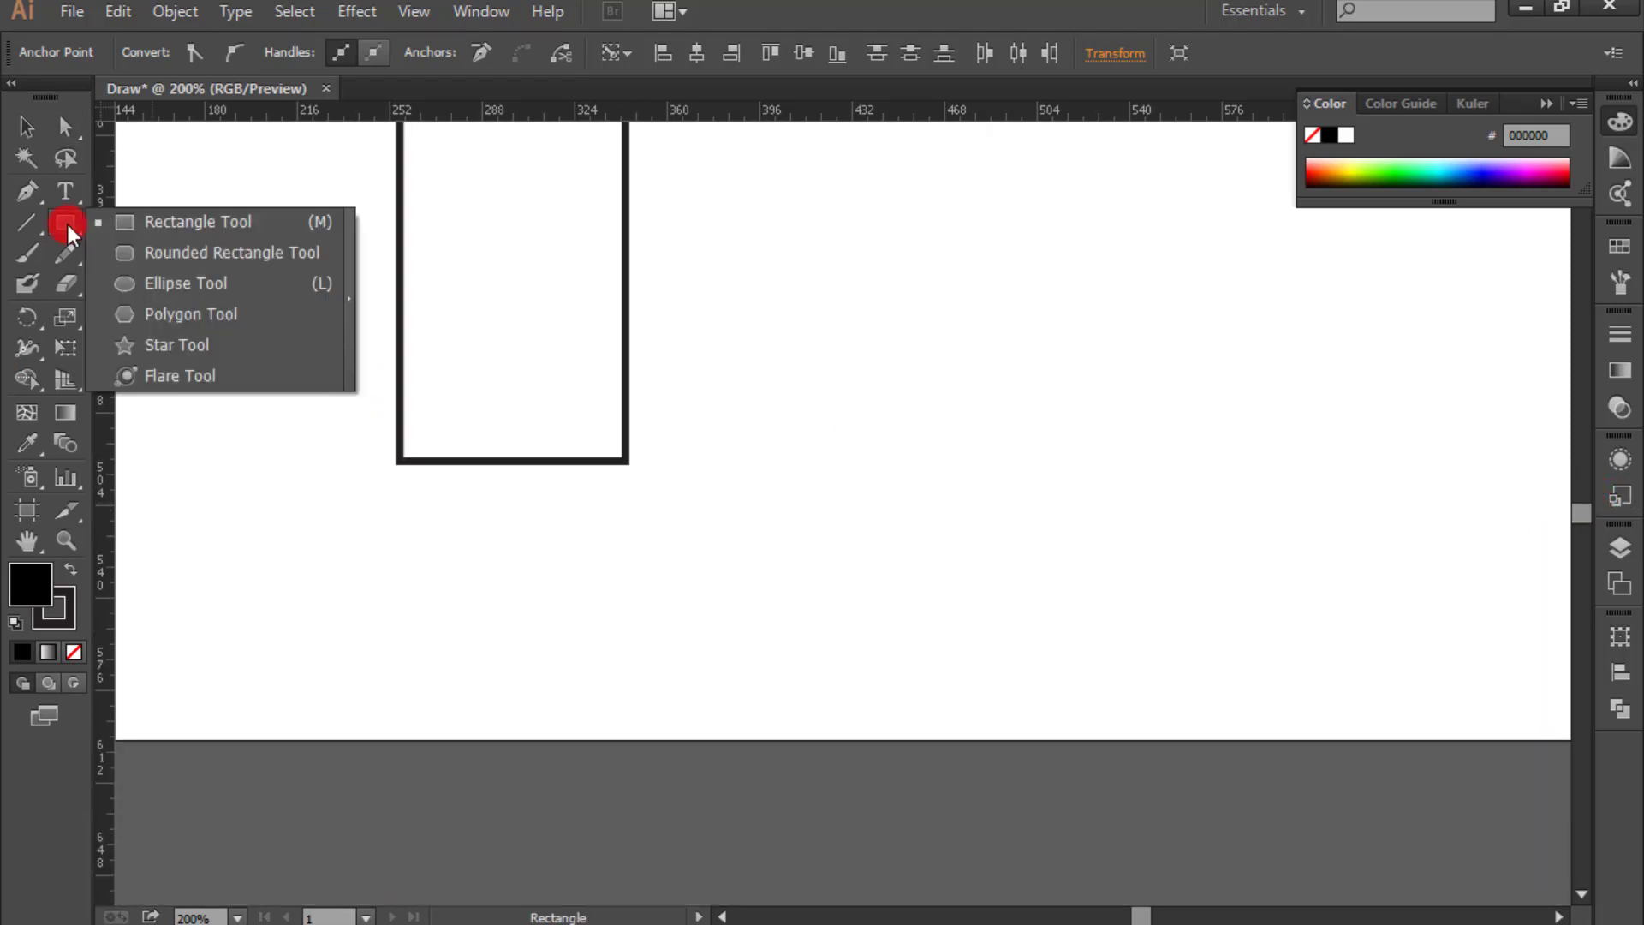
left_click_drag(68, 226, 159, 224)
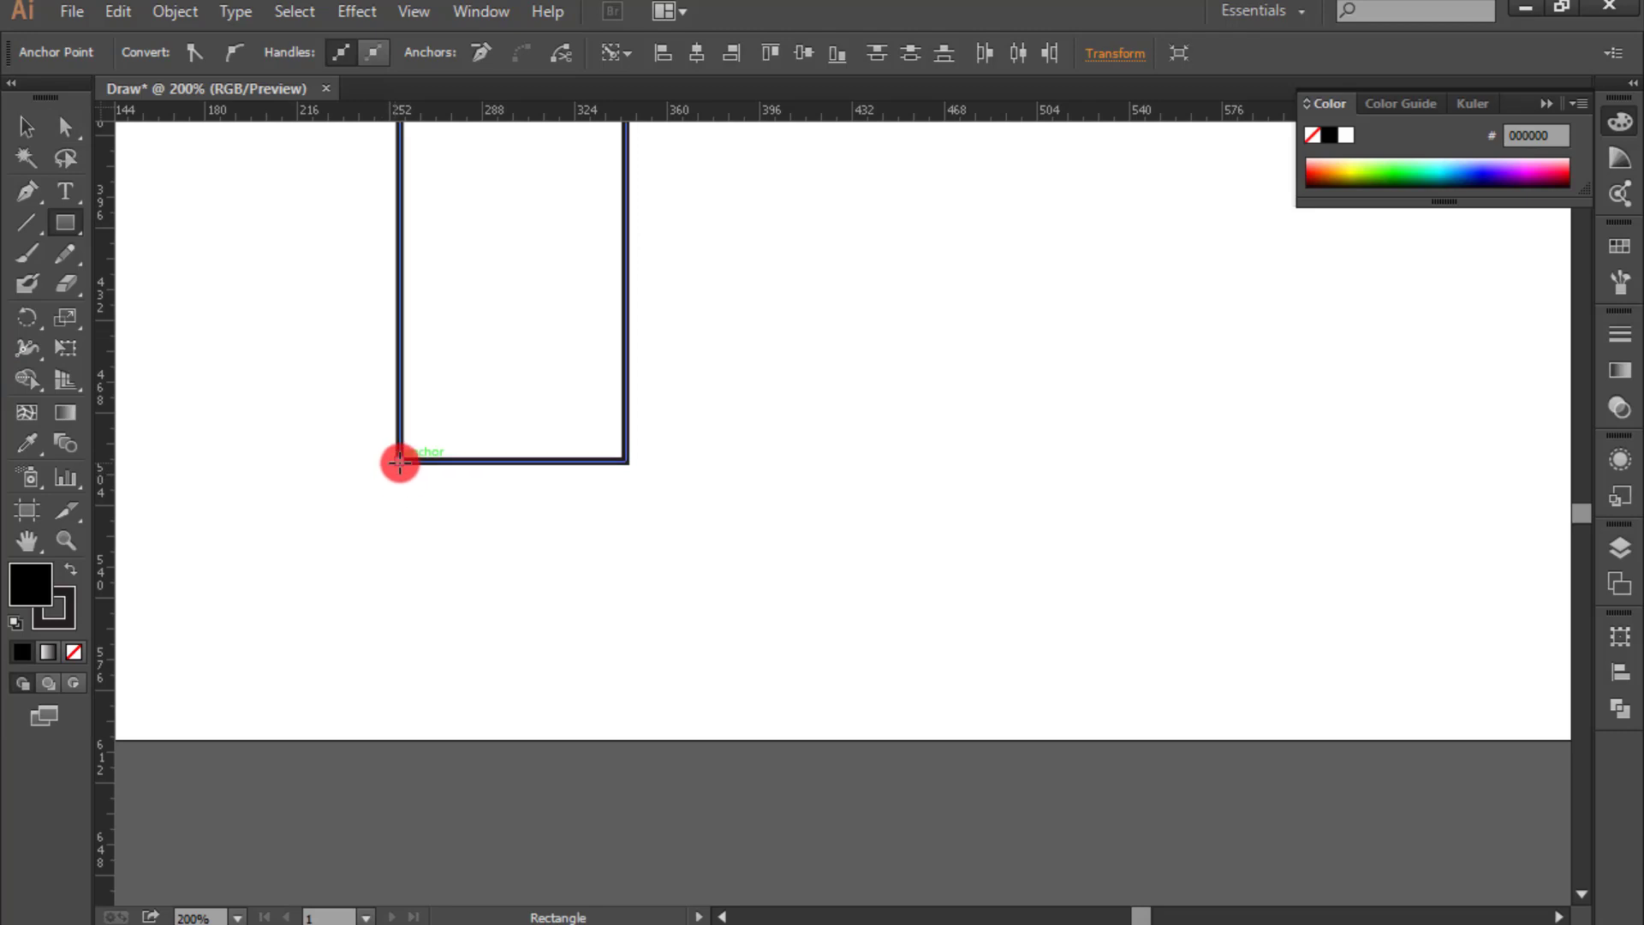
left_click_drag(399, 462, 625, 588)
left_click(26, 127)
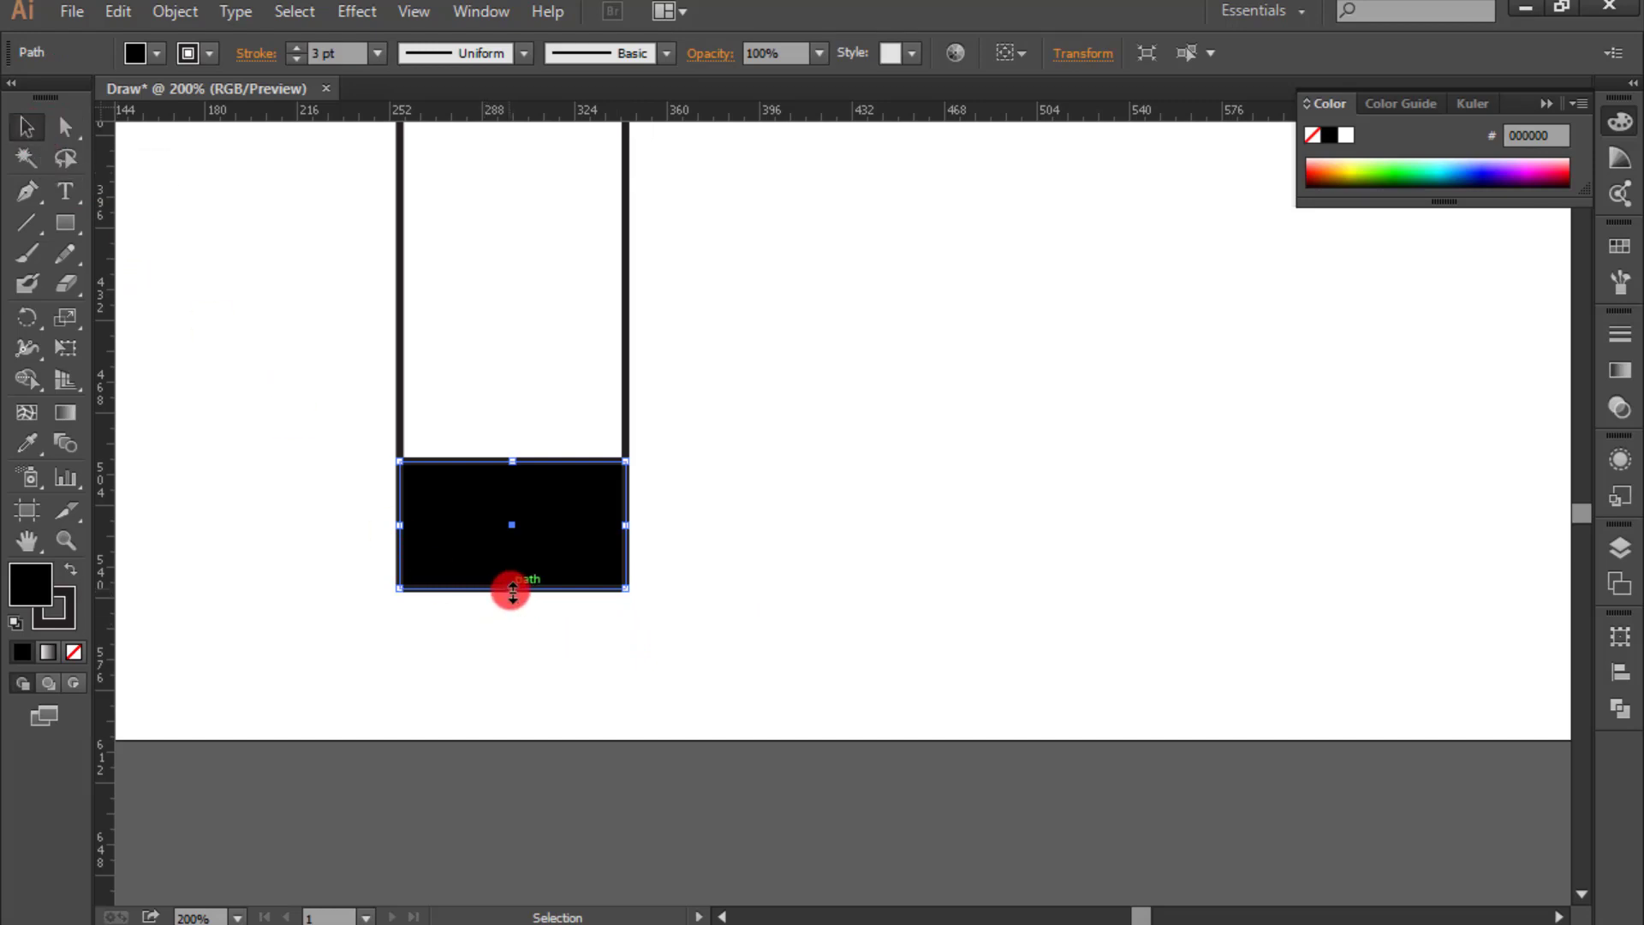
left_click_drag(513, 588, 511, 668)
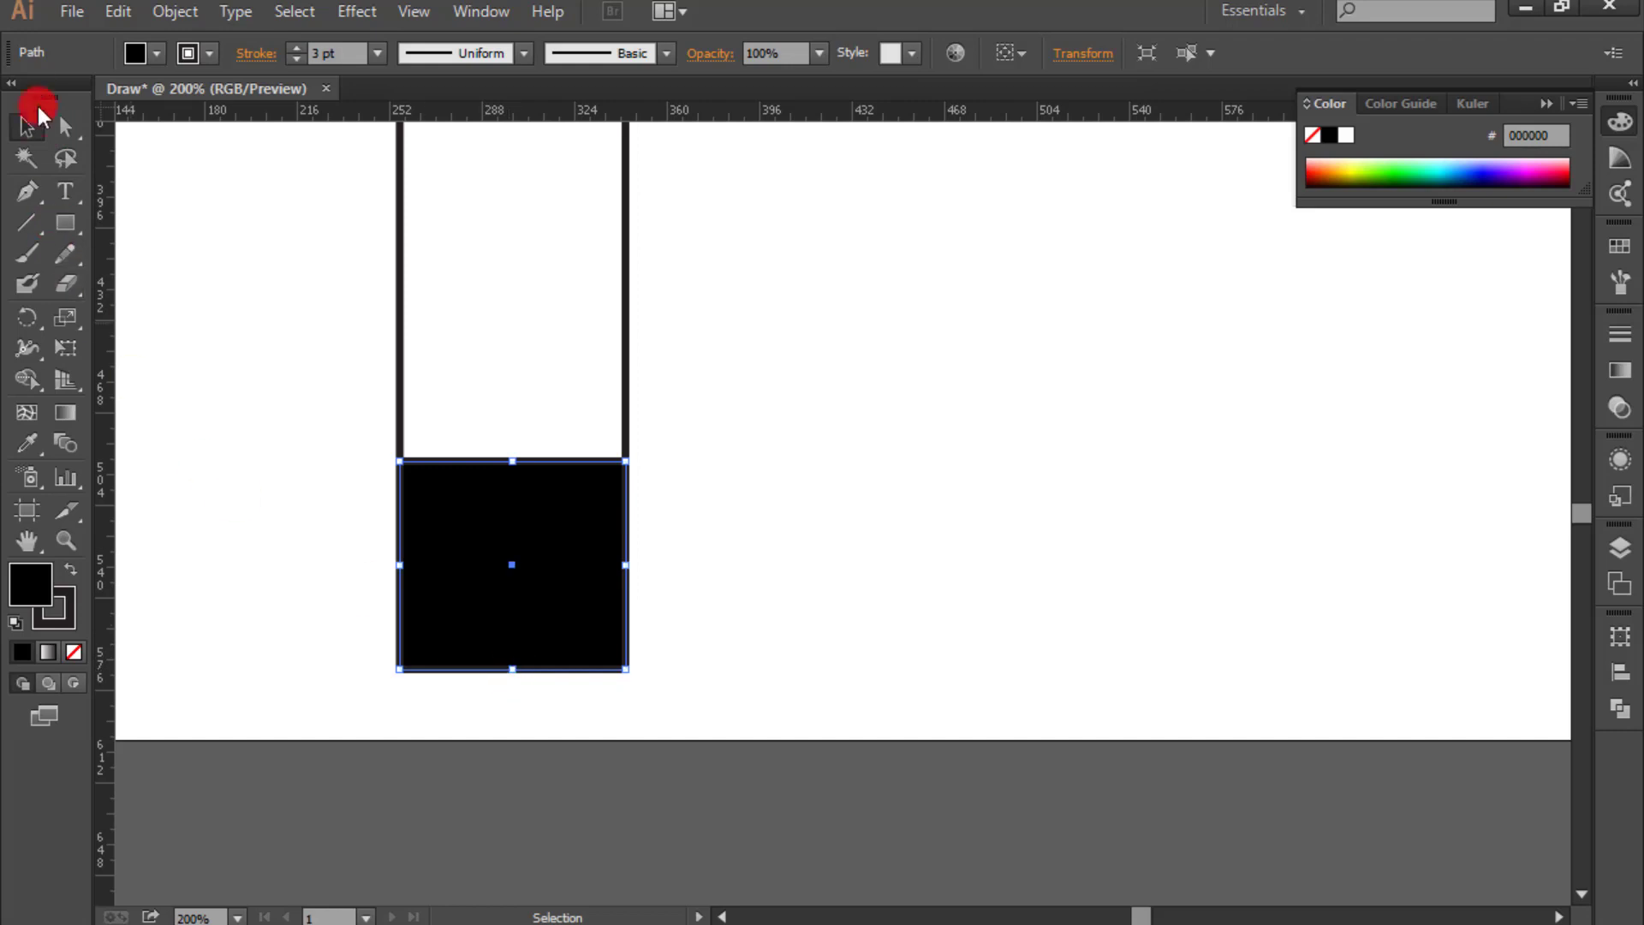
Step: Place a vertical guide through the lower black rectangle's centre and move both its bottom corners onto it to form a pointed tip
left_click(75, 134)
left_click_drag(668, 700, 604, 666)
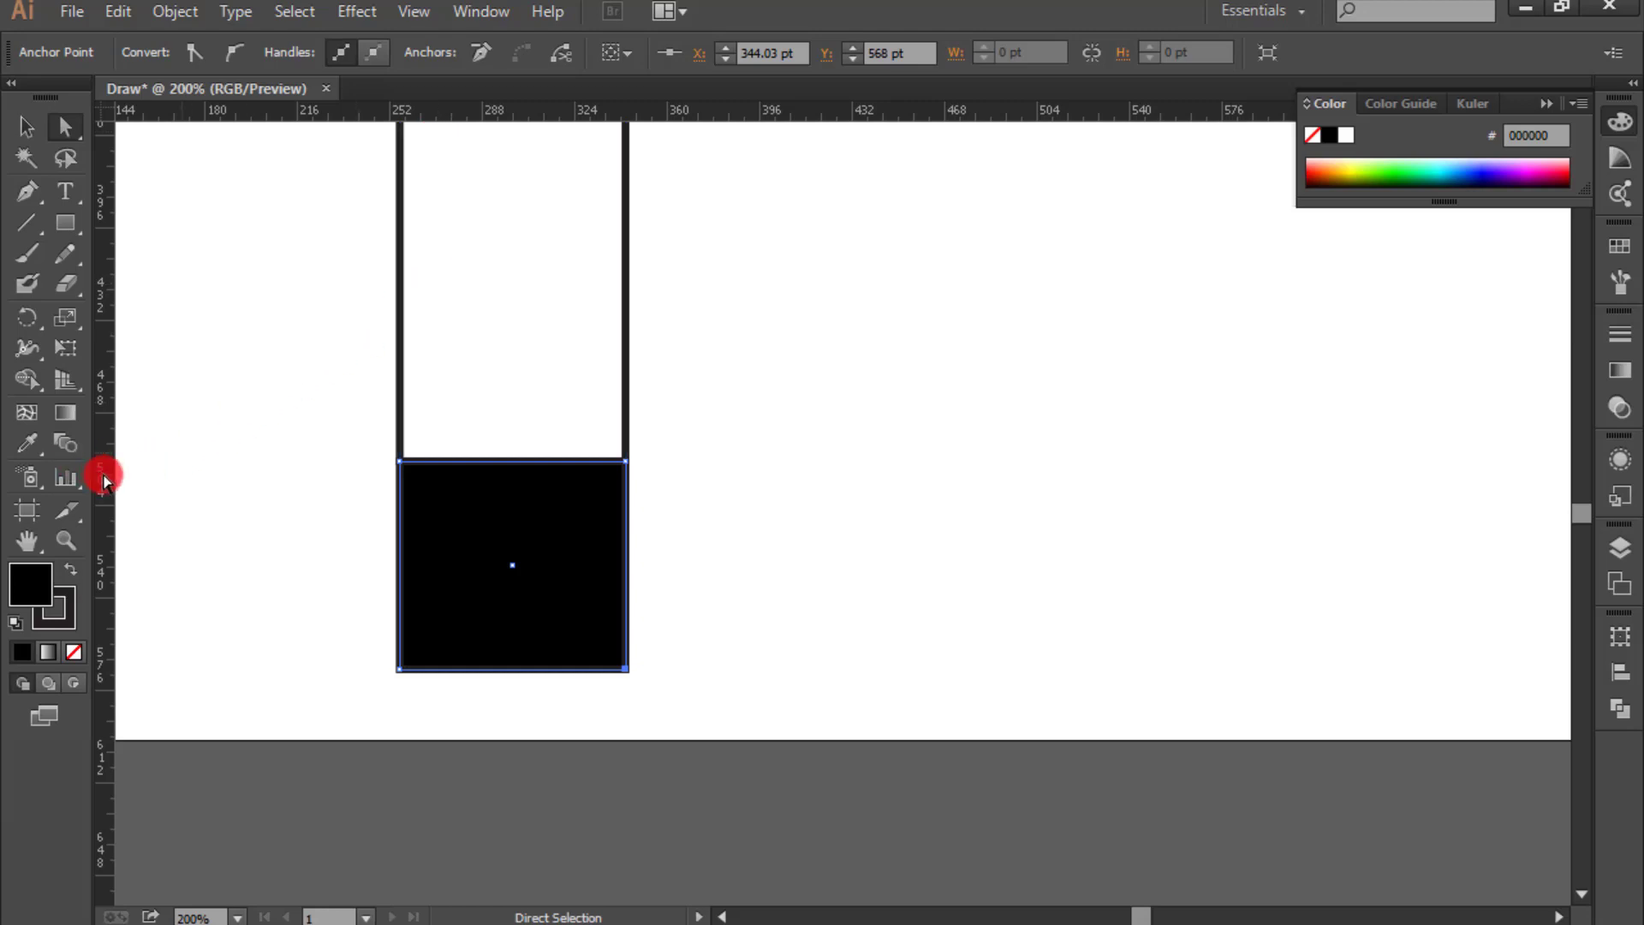
left_click_drag(112, 480, 513, 538)
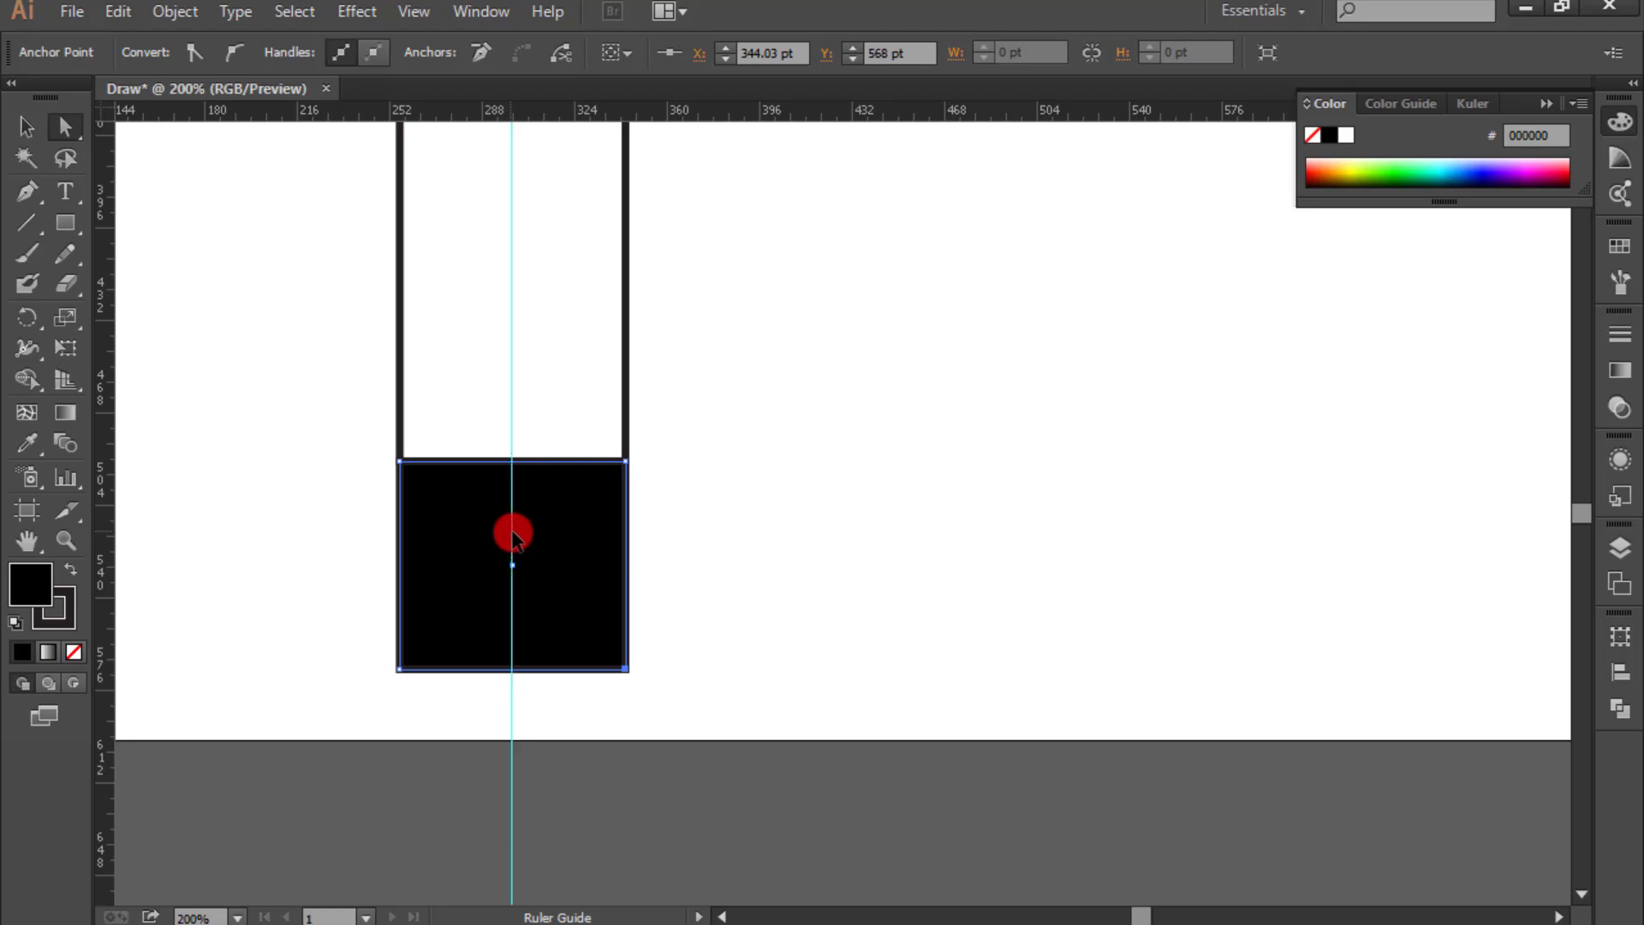
left_click_drag(630, 673, 512, 675)
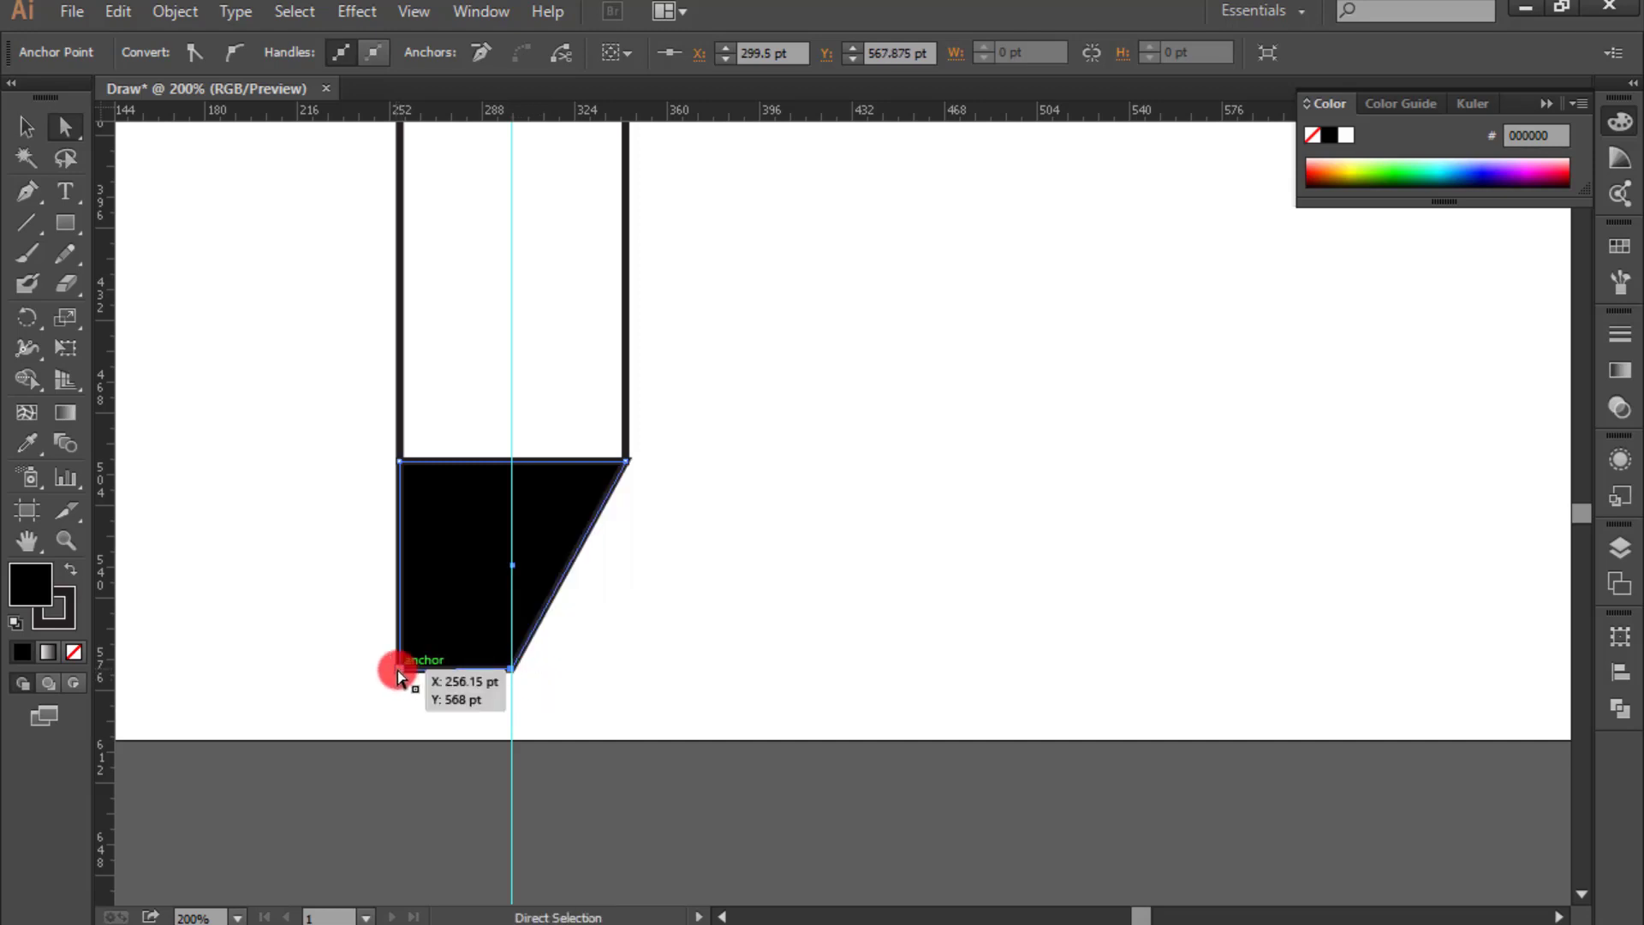
left_click_drag(397, 671, 511, 671)
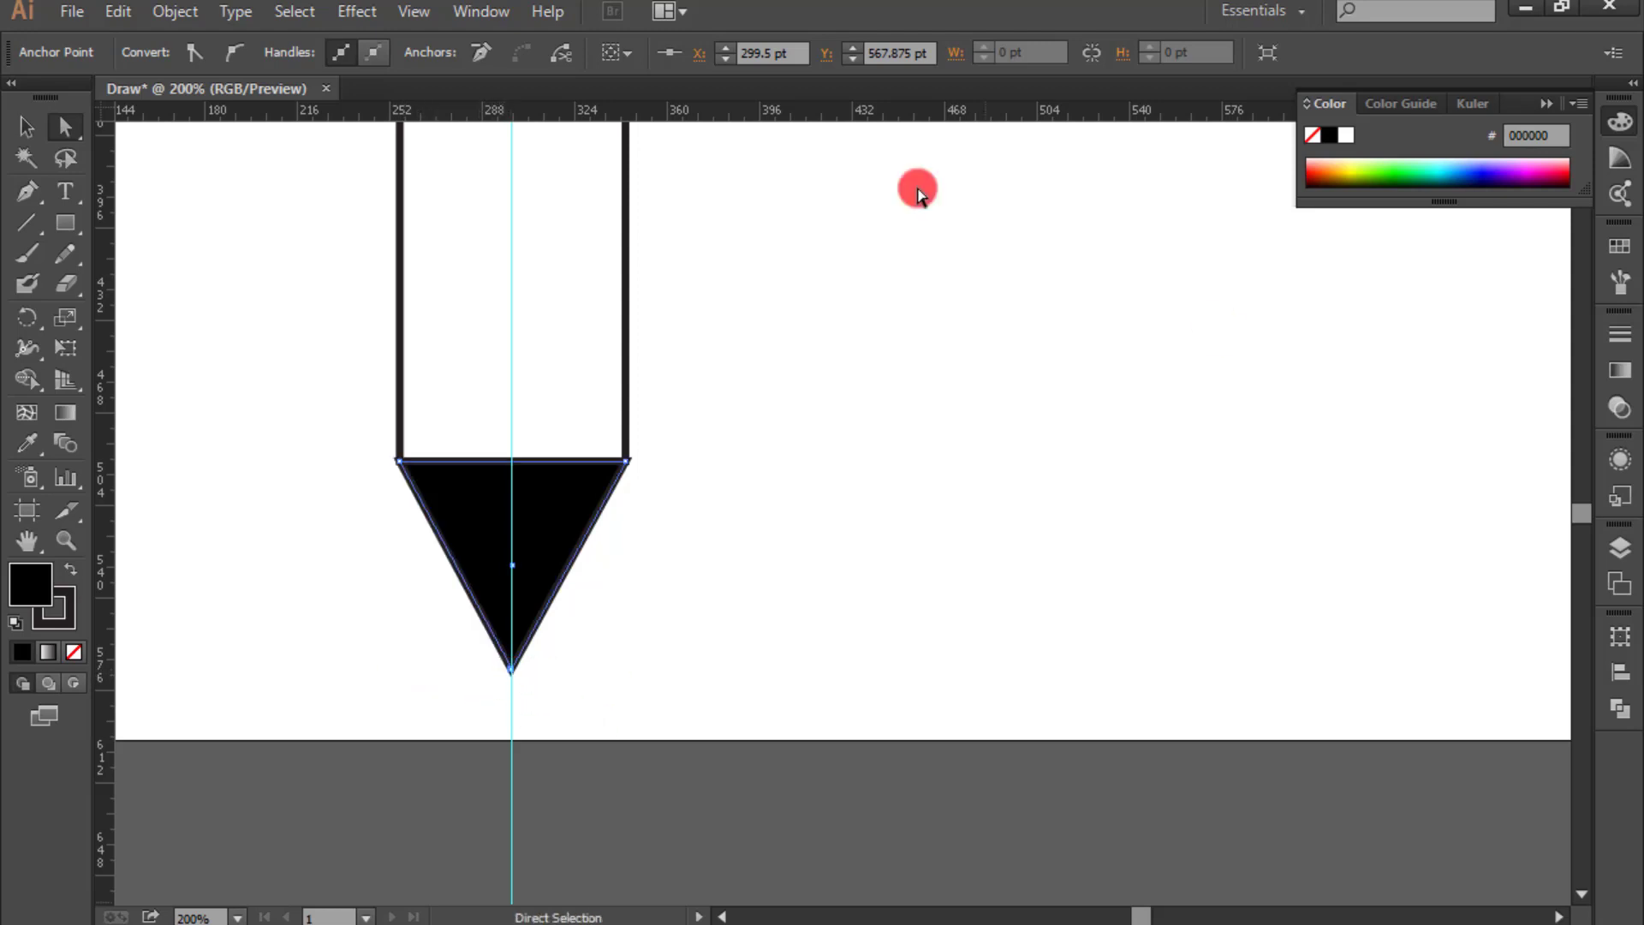
Step: Clear the ruler guides from the document
left_click(27, 128)
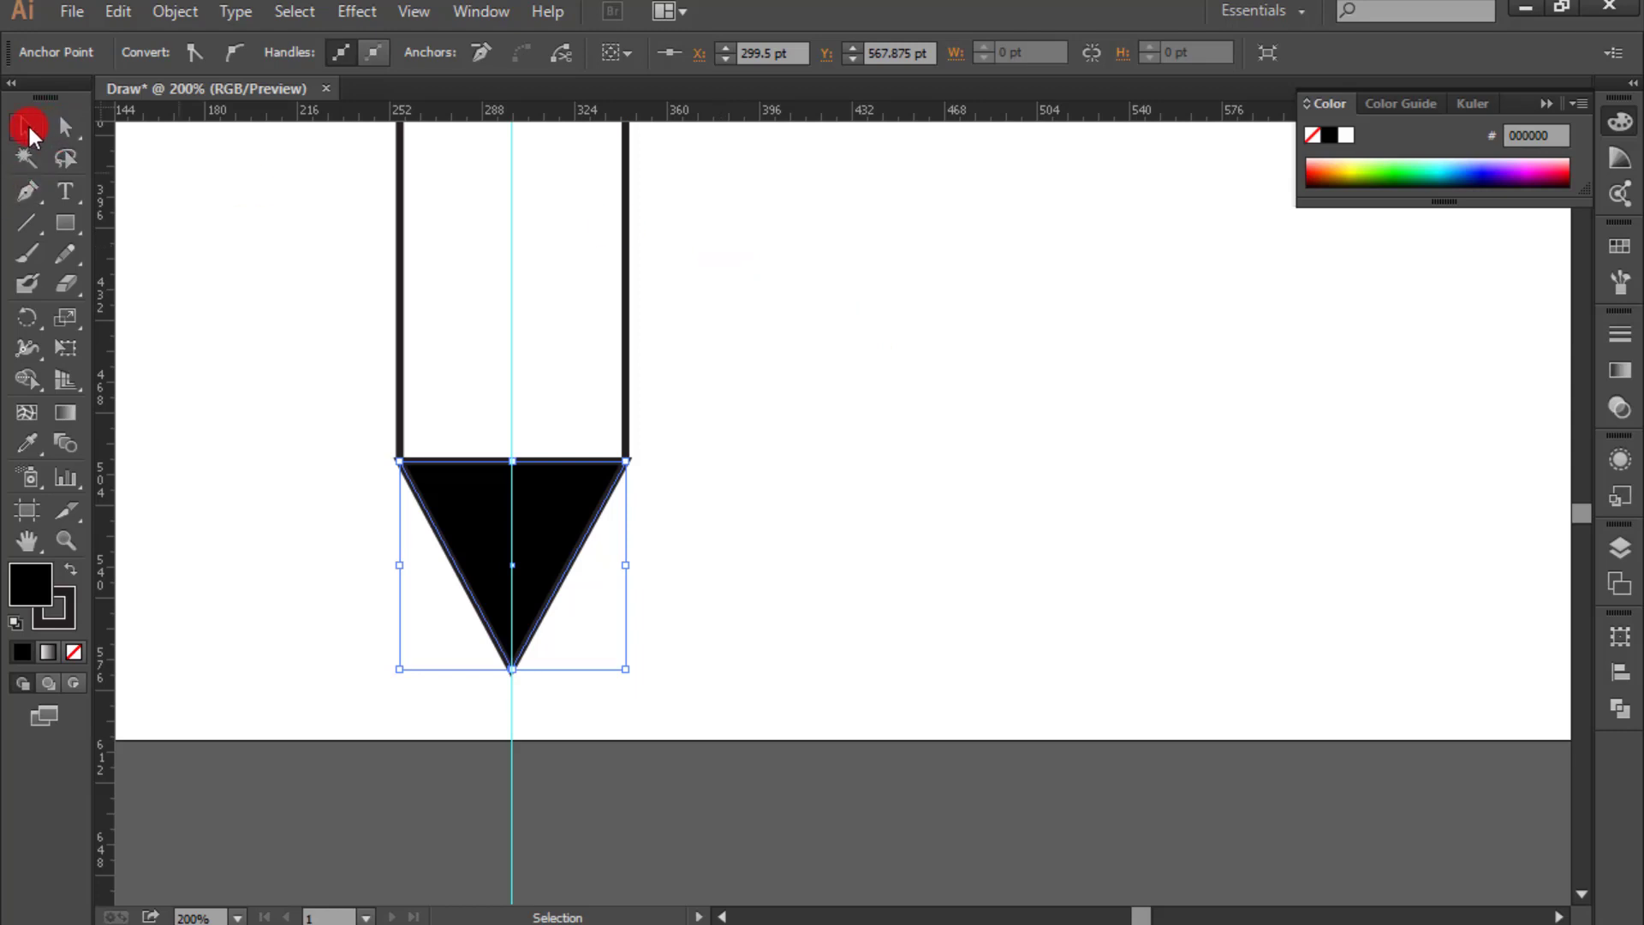
key("ctrl+minus")
key("ctrl+minus")
key("ctrl+minus")
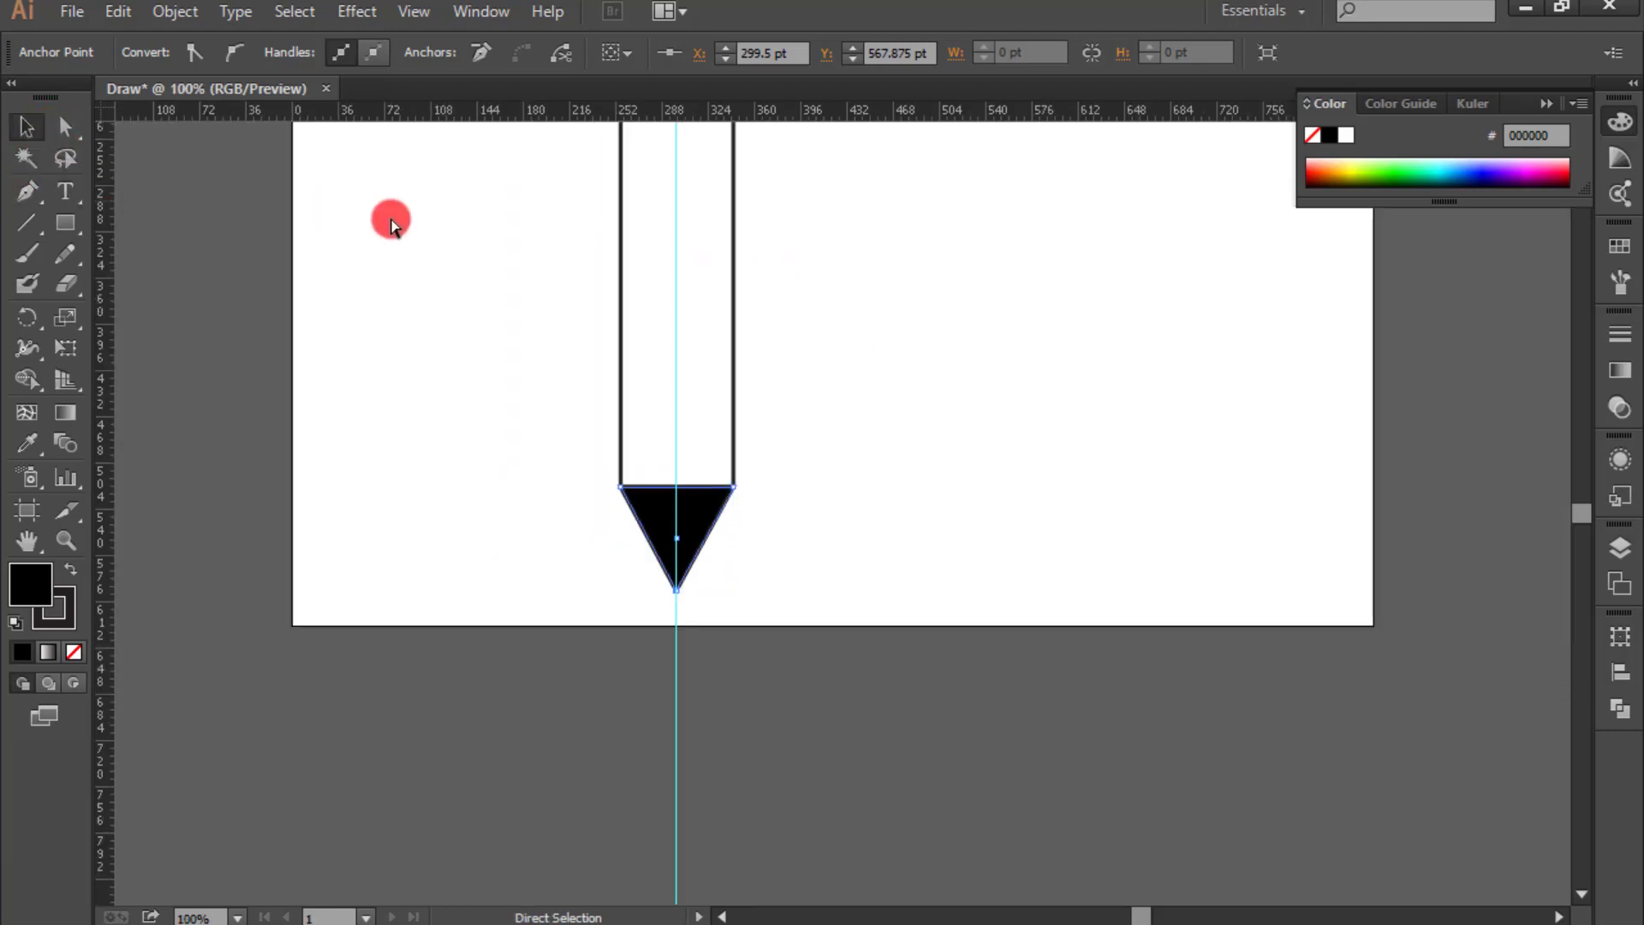
left_click_drag(1587, 519, 1589, 515)
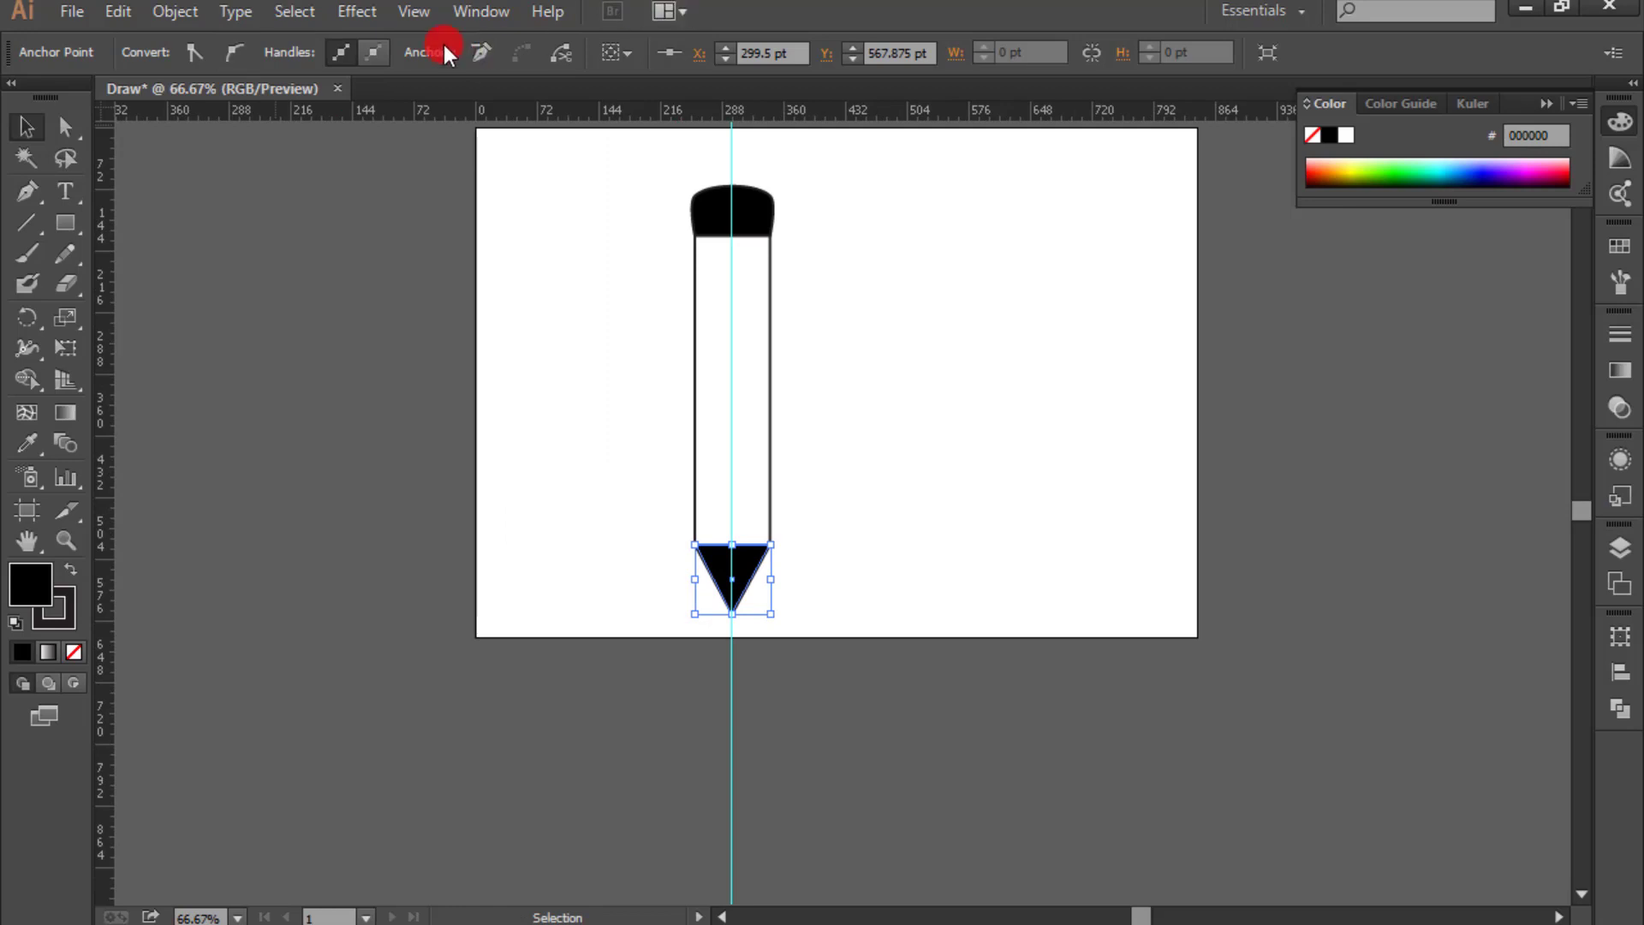
left_click(414, 14)
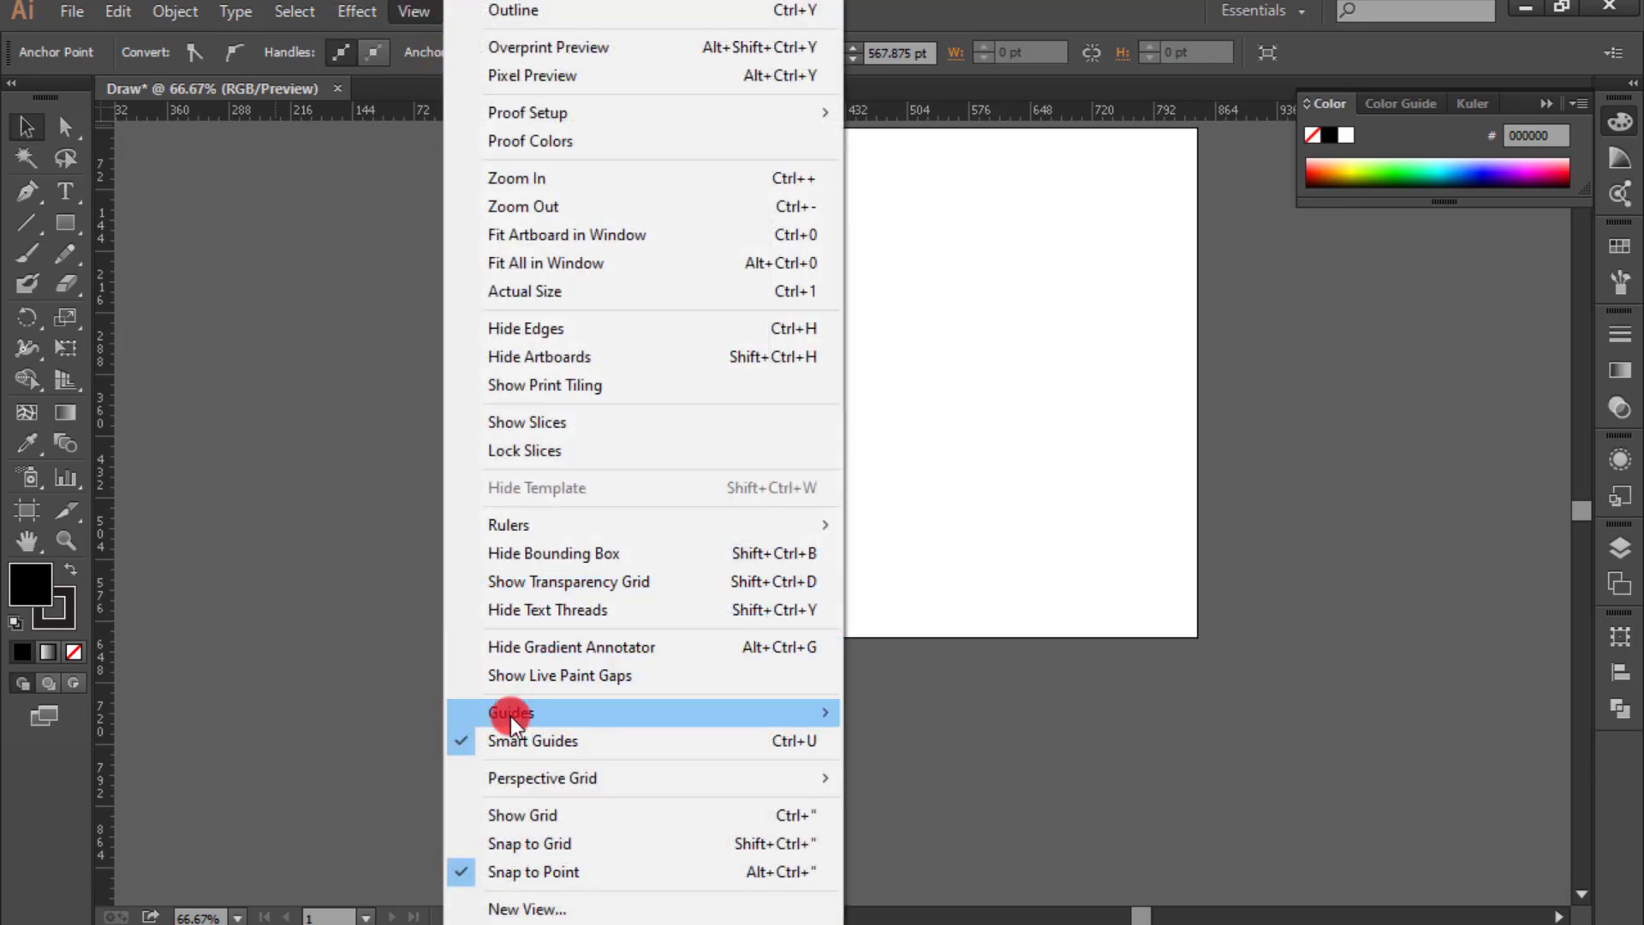
mouse_move(507, 716)
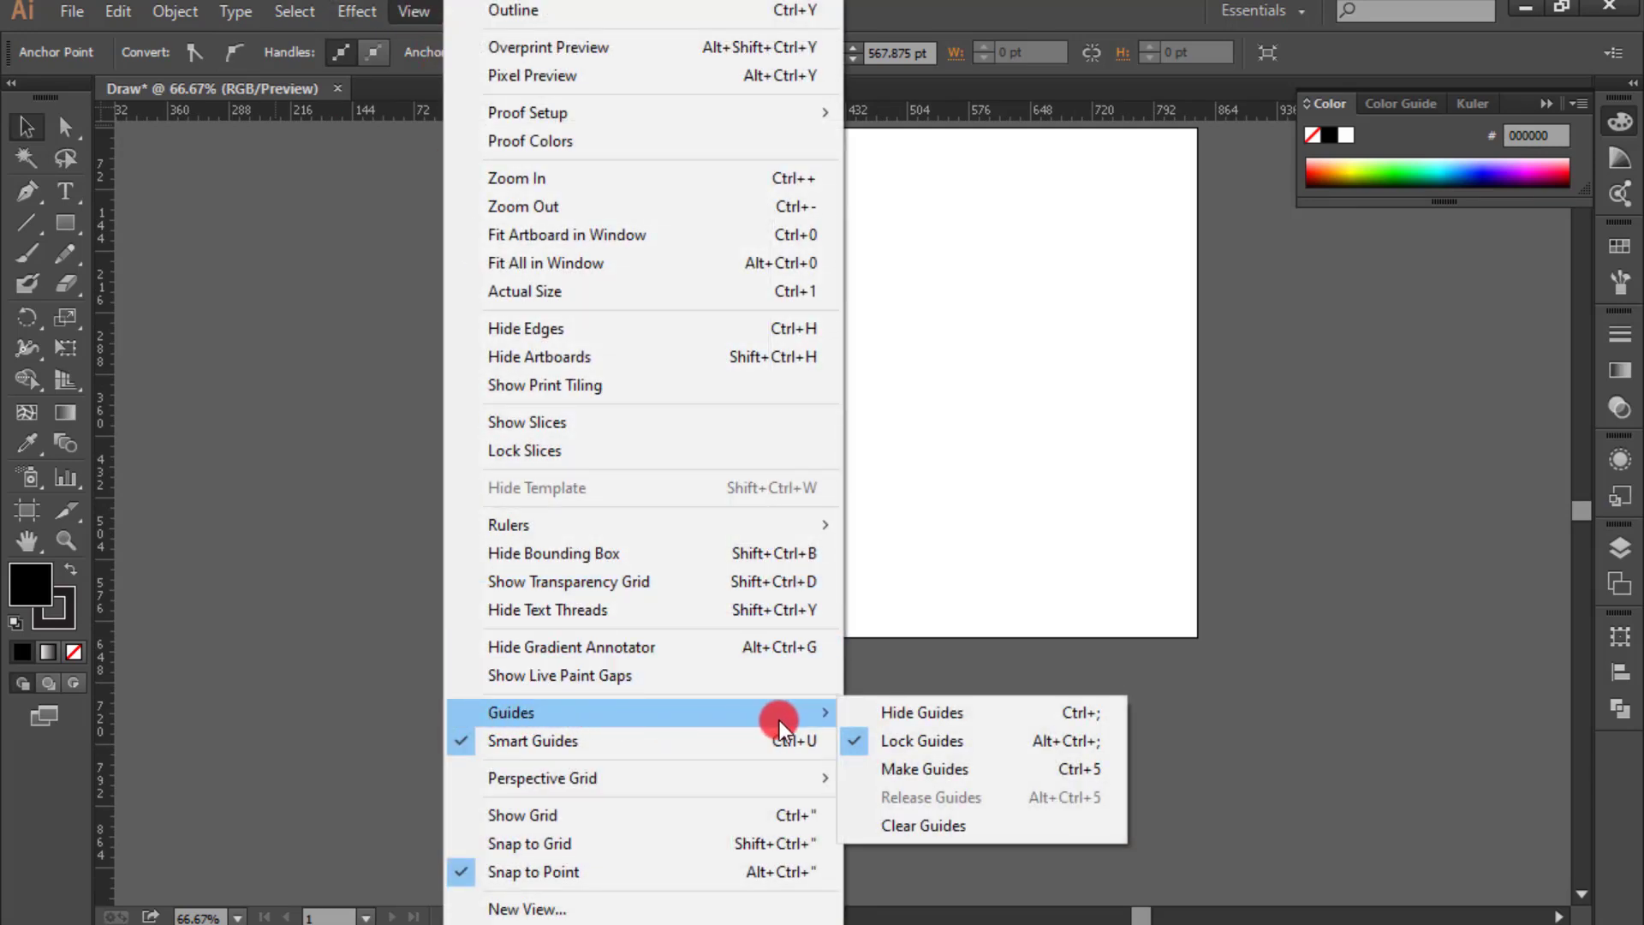
left_click(928, 822)
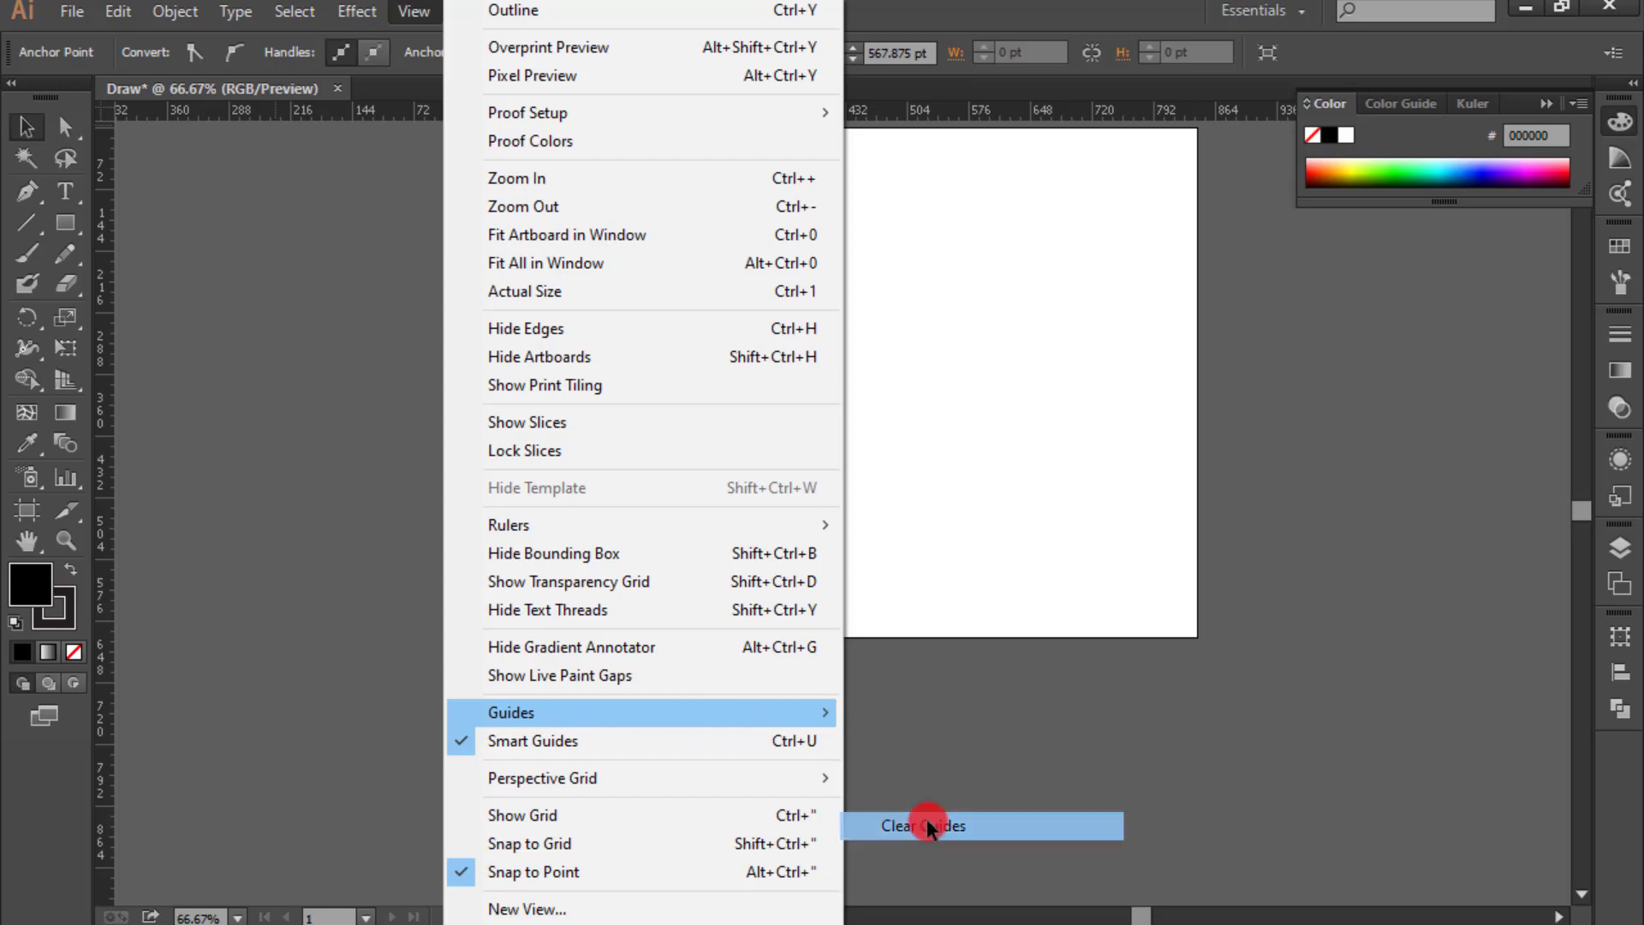
Step: Duplicate the black triangular tip, placing the copy about 16 pt to the right of the original
key("ctrl+plus")
key("ctrl+plus")
key("ctrl+plus")
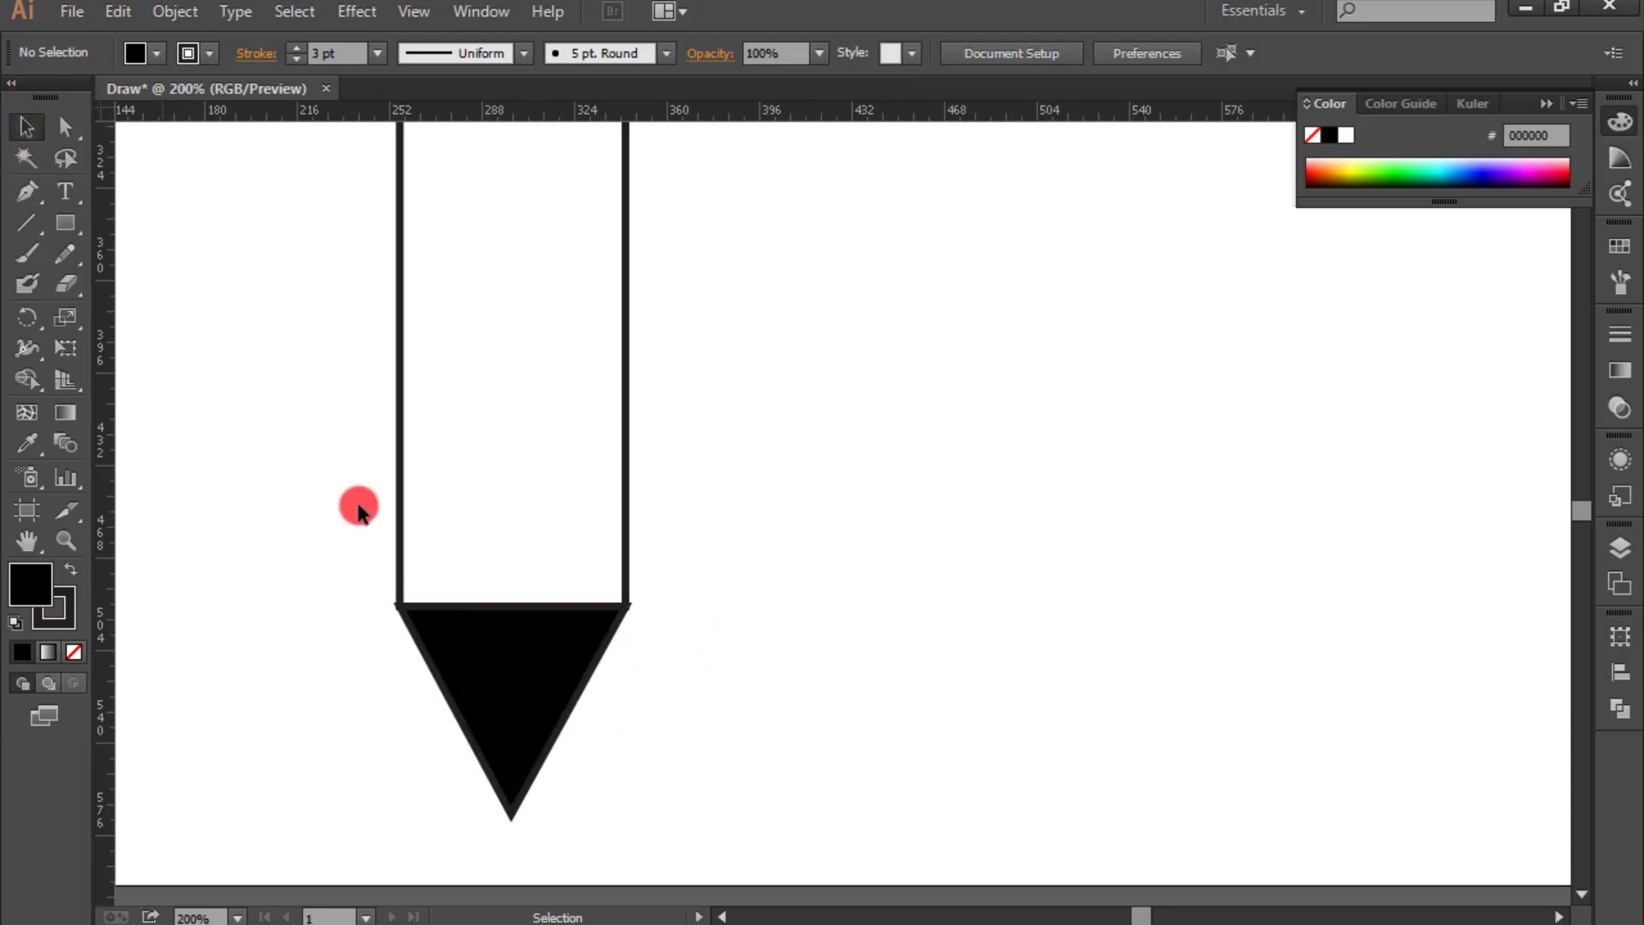
left_click(525, 717)
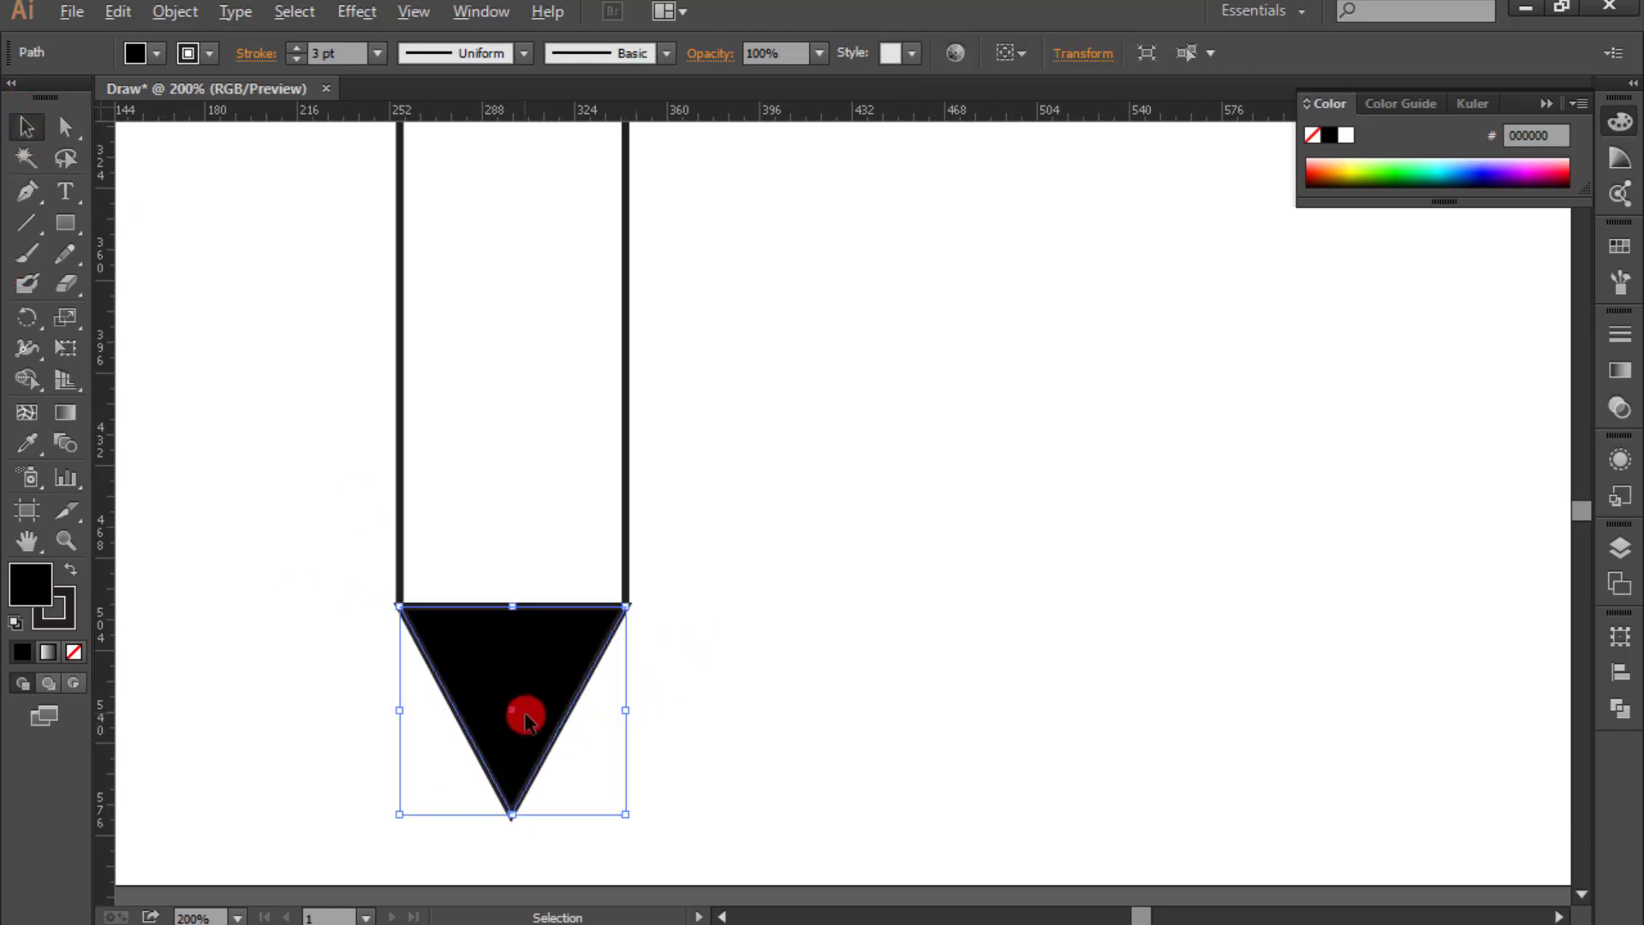
left_click_drag(529, 718, 568, 717)
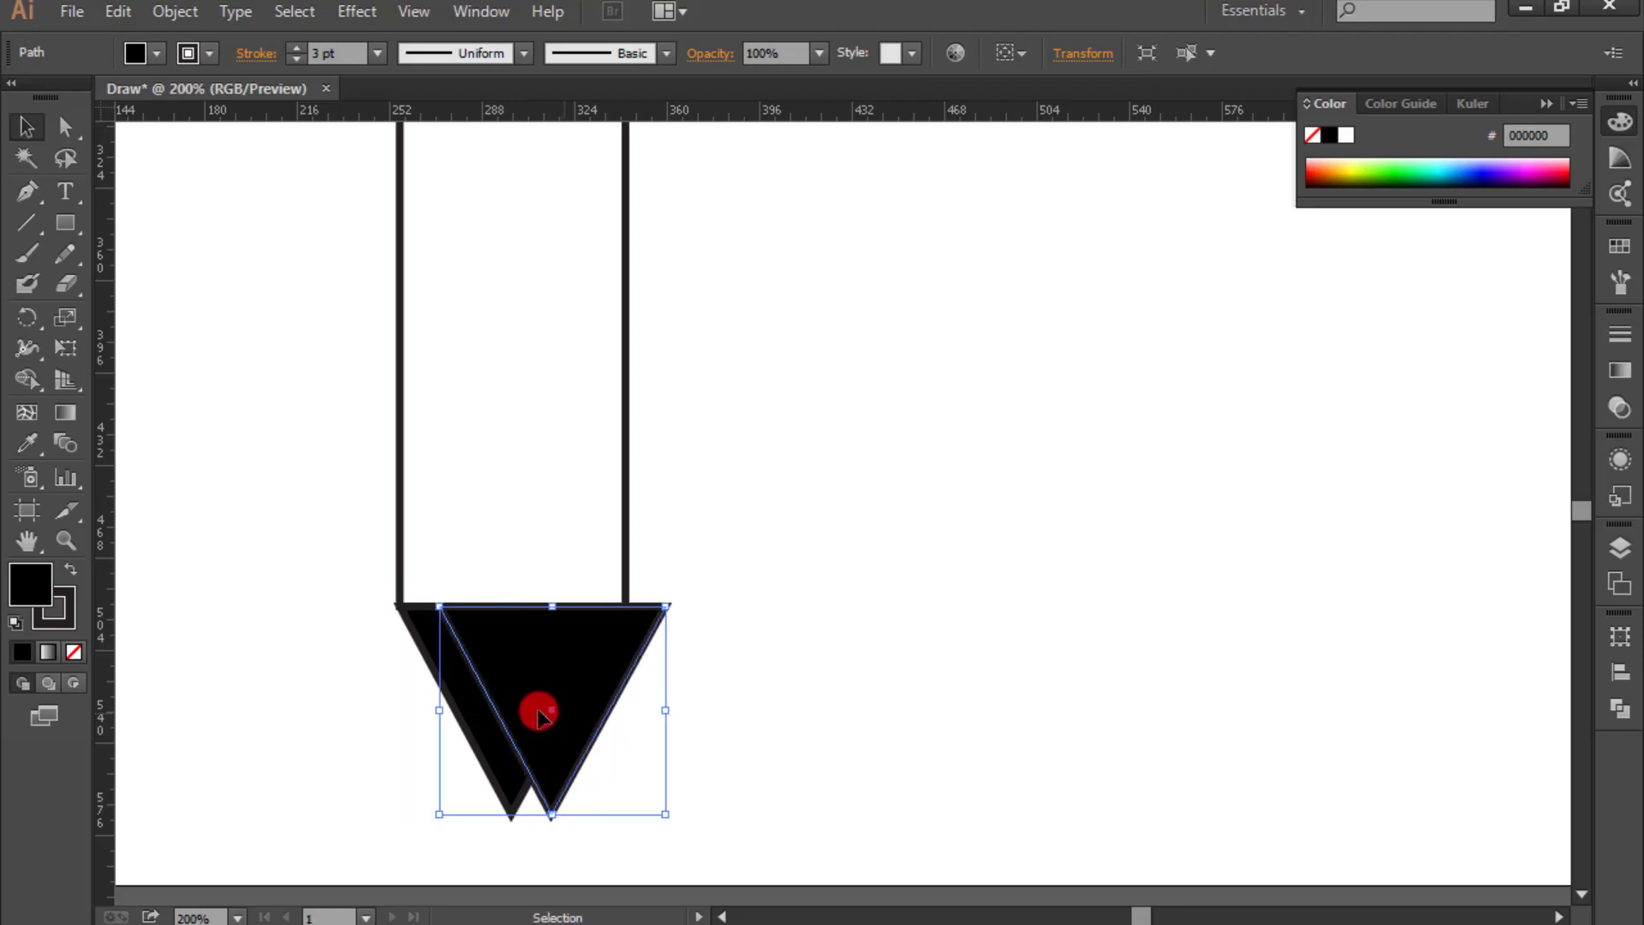
Step: Remove the fill from the original triangular tip, leaving only its outline
left_click(423, 634)
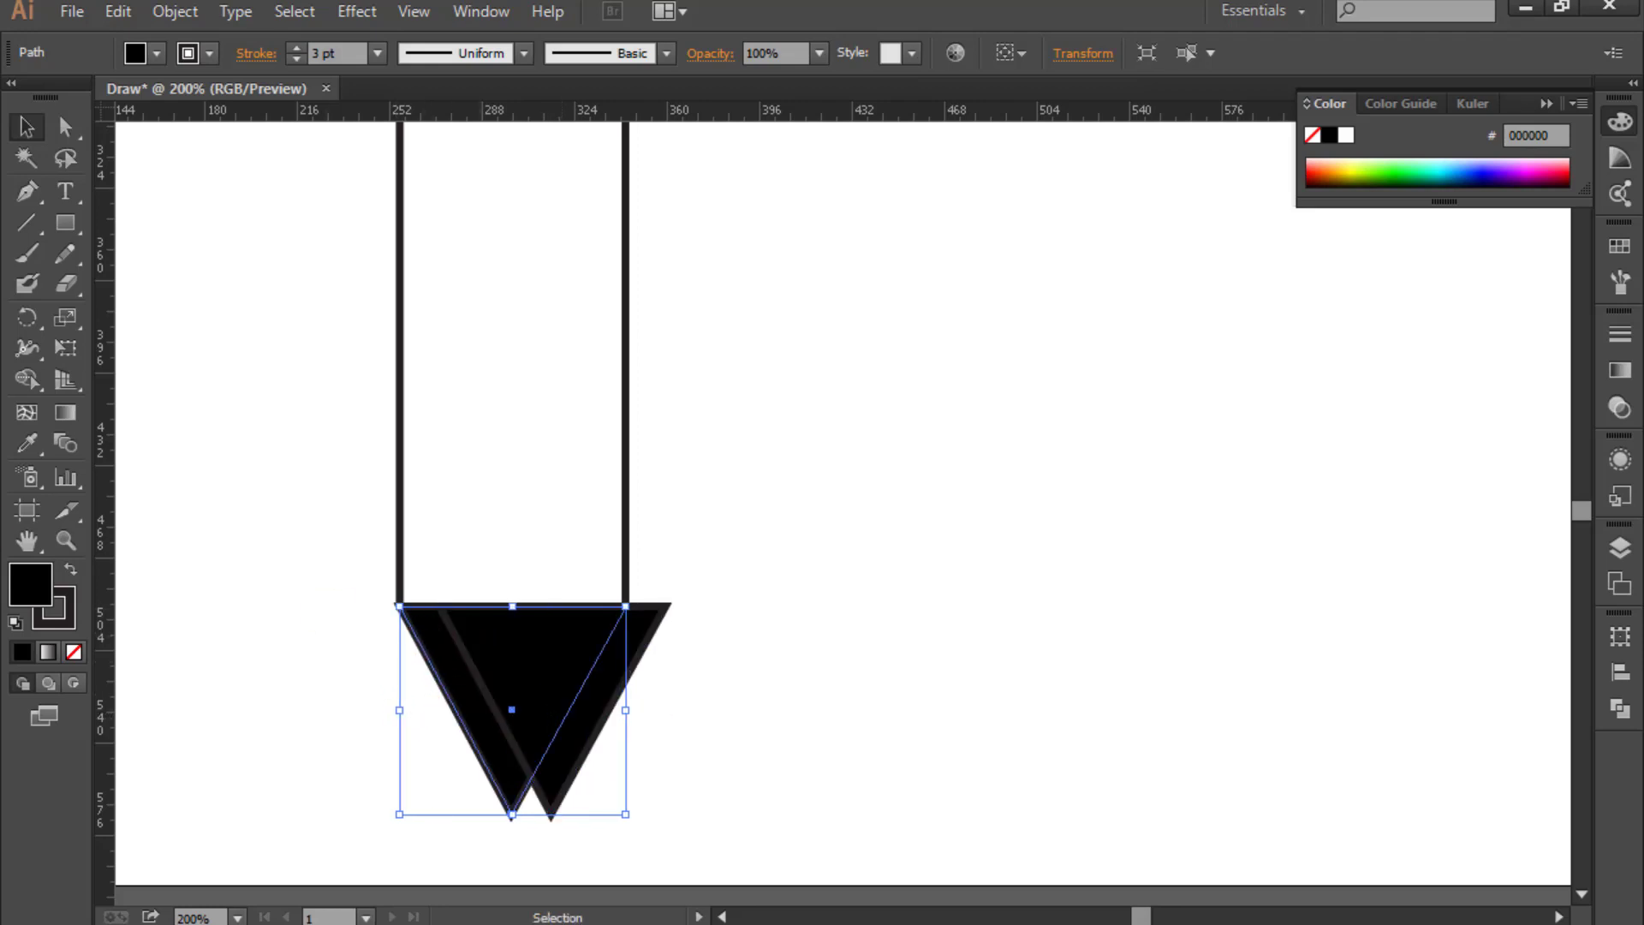
left_click(38, 603)
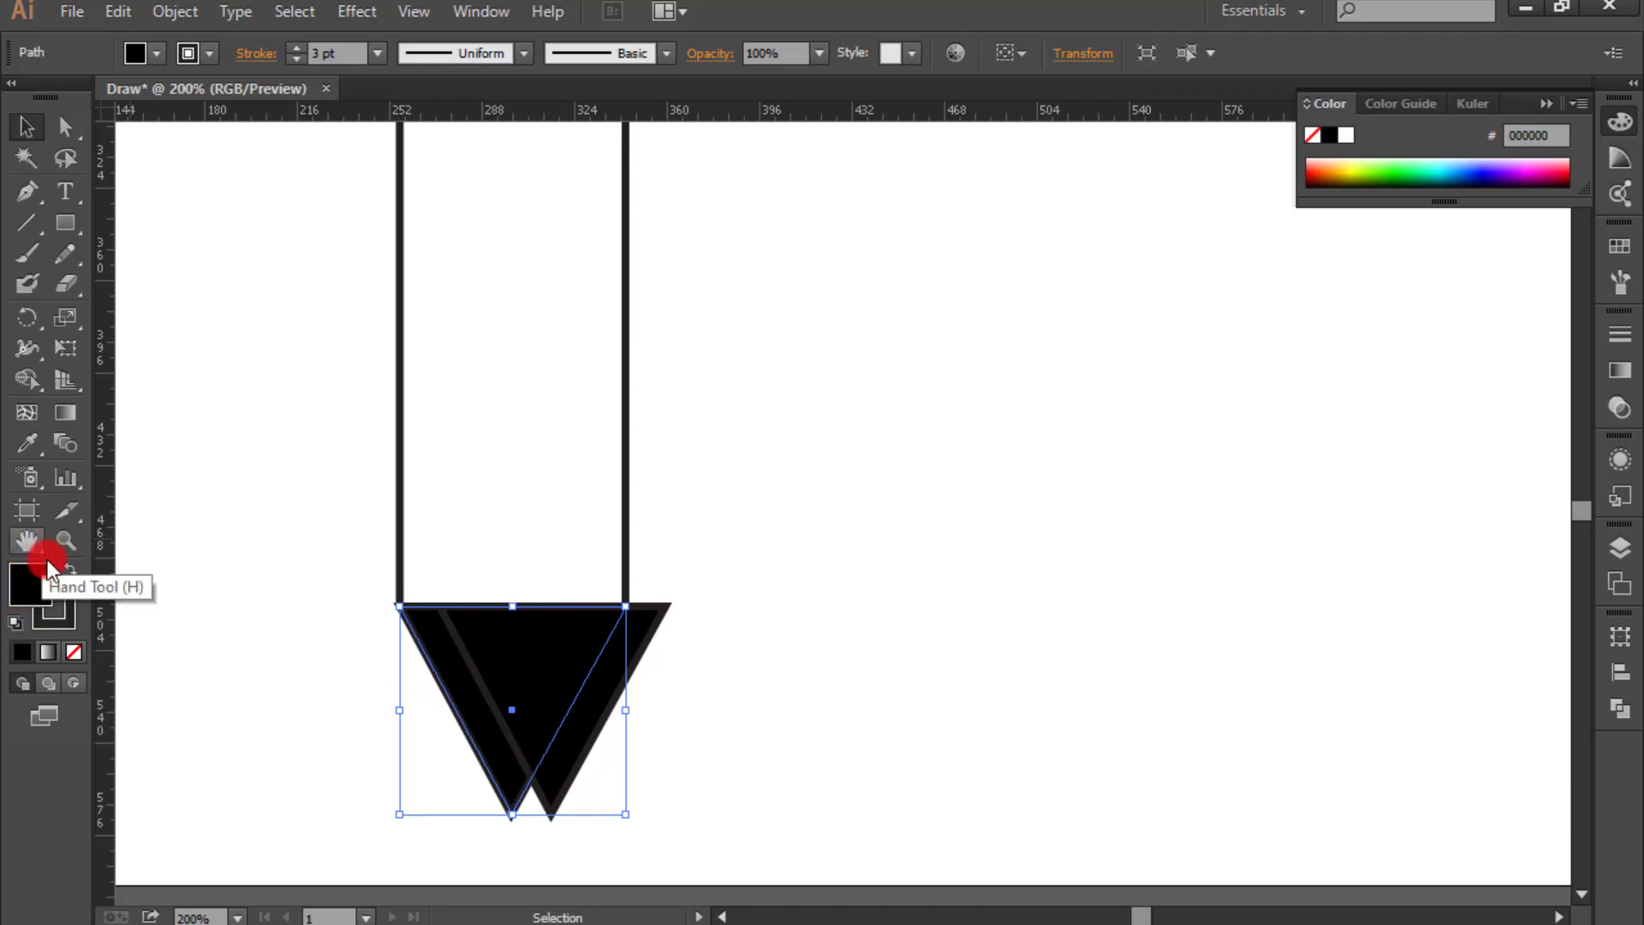
left_click(71, 654)
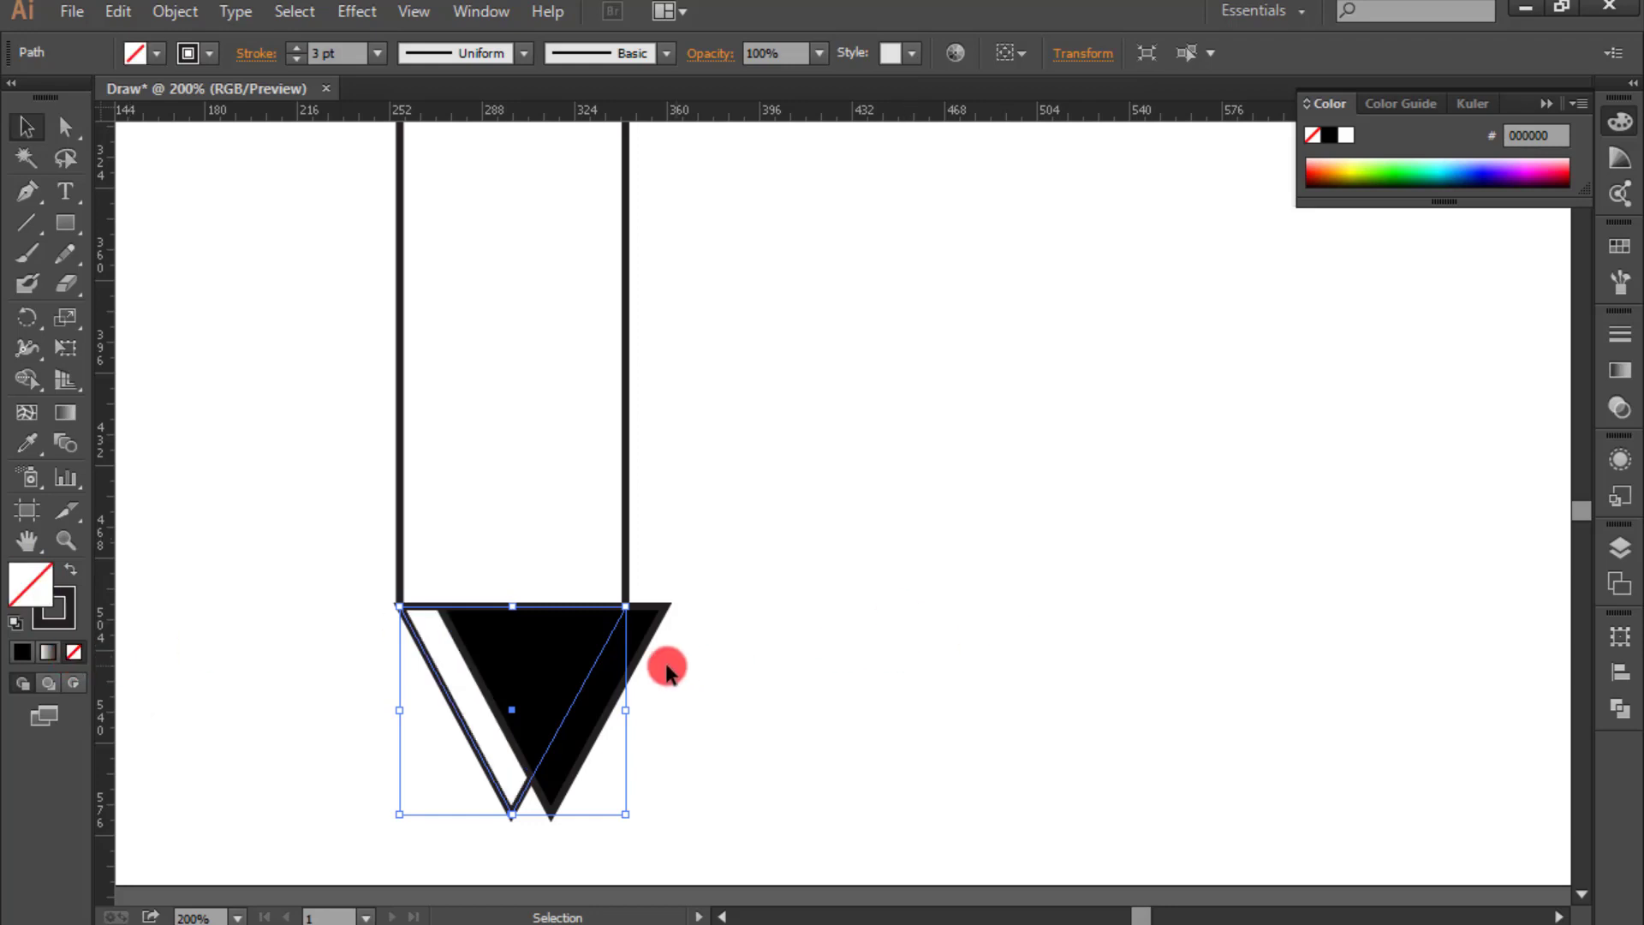
Step: Scale the black triangle copy down about its centre to roughly a quarter size and fit it into the point of the outlined tip
left_click(642, 649)
left_click_drag(642, 644, 568, 644)
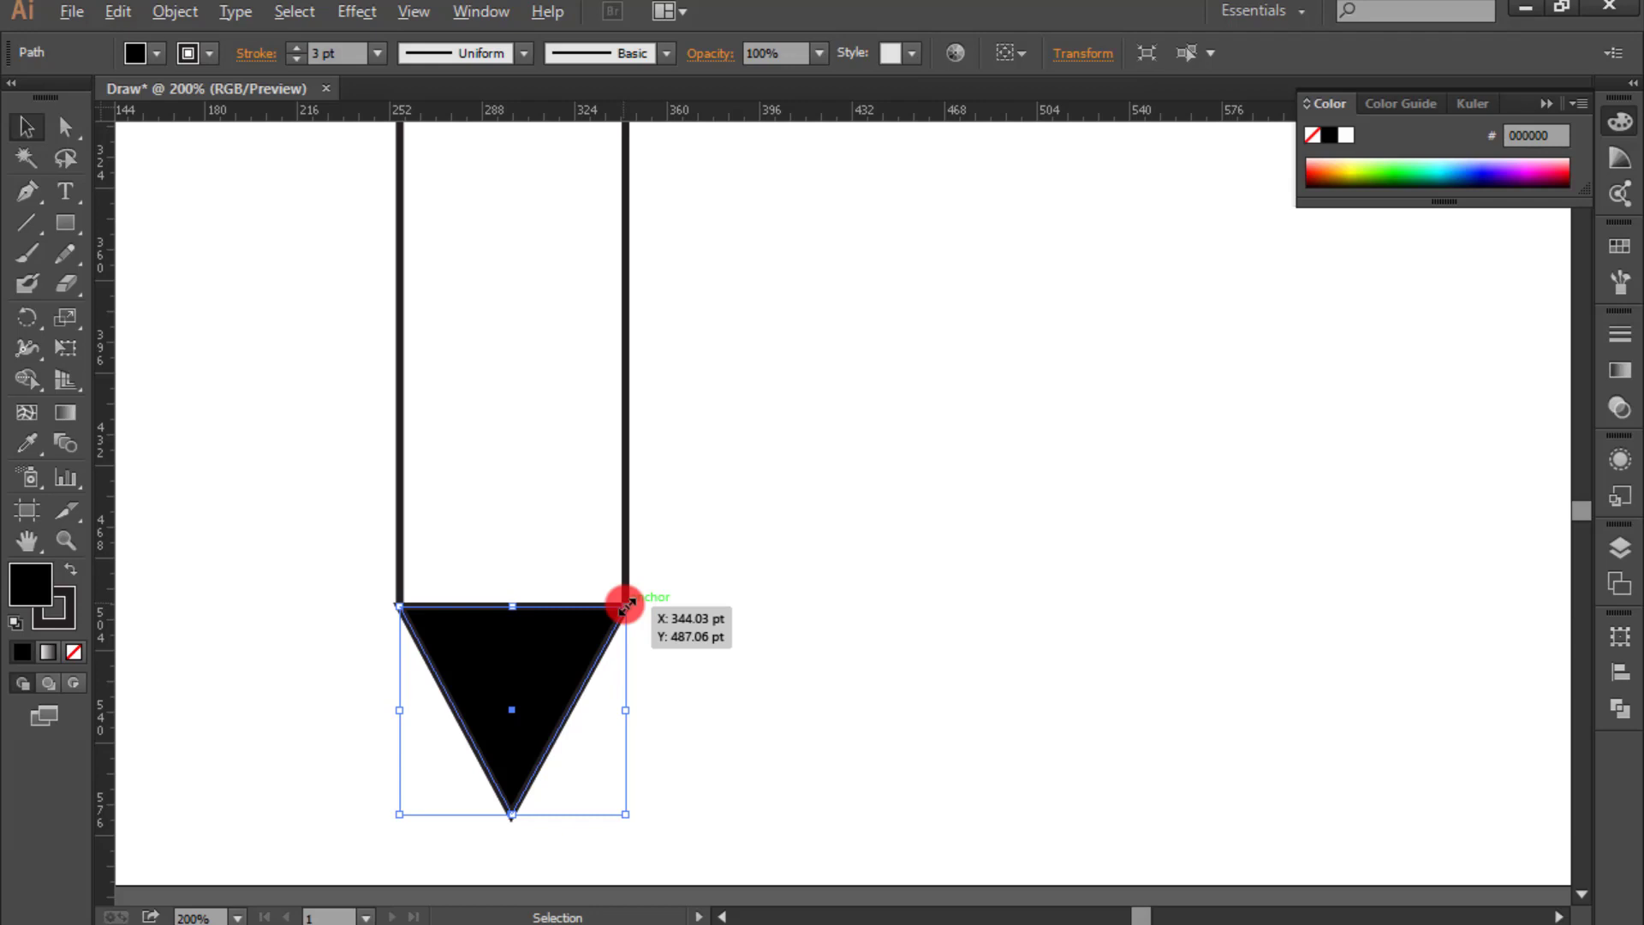
left_click_drag(627, 606, 561, 690)
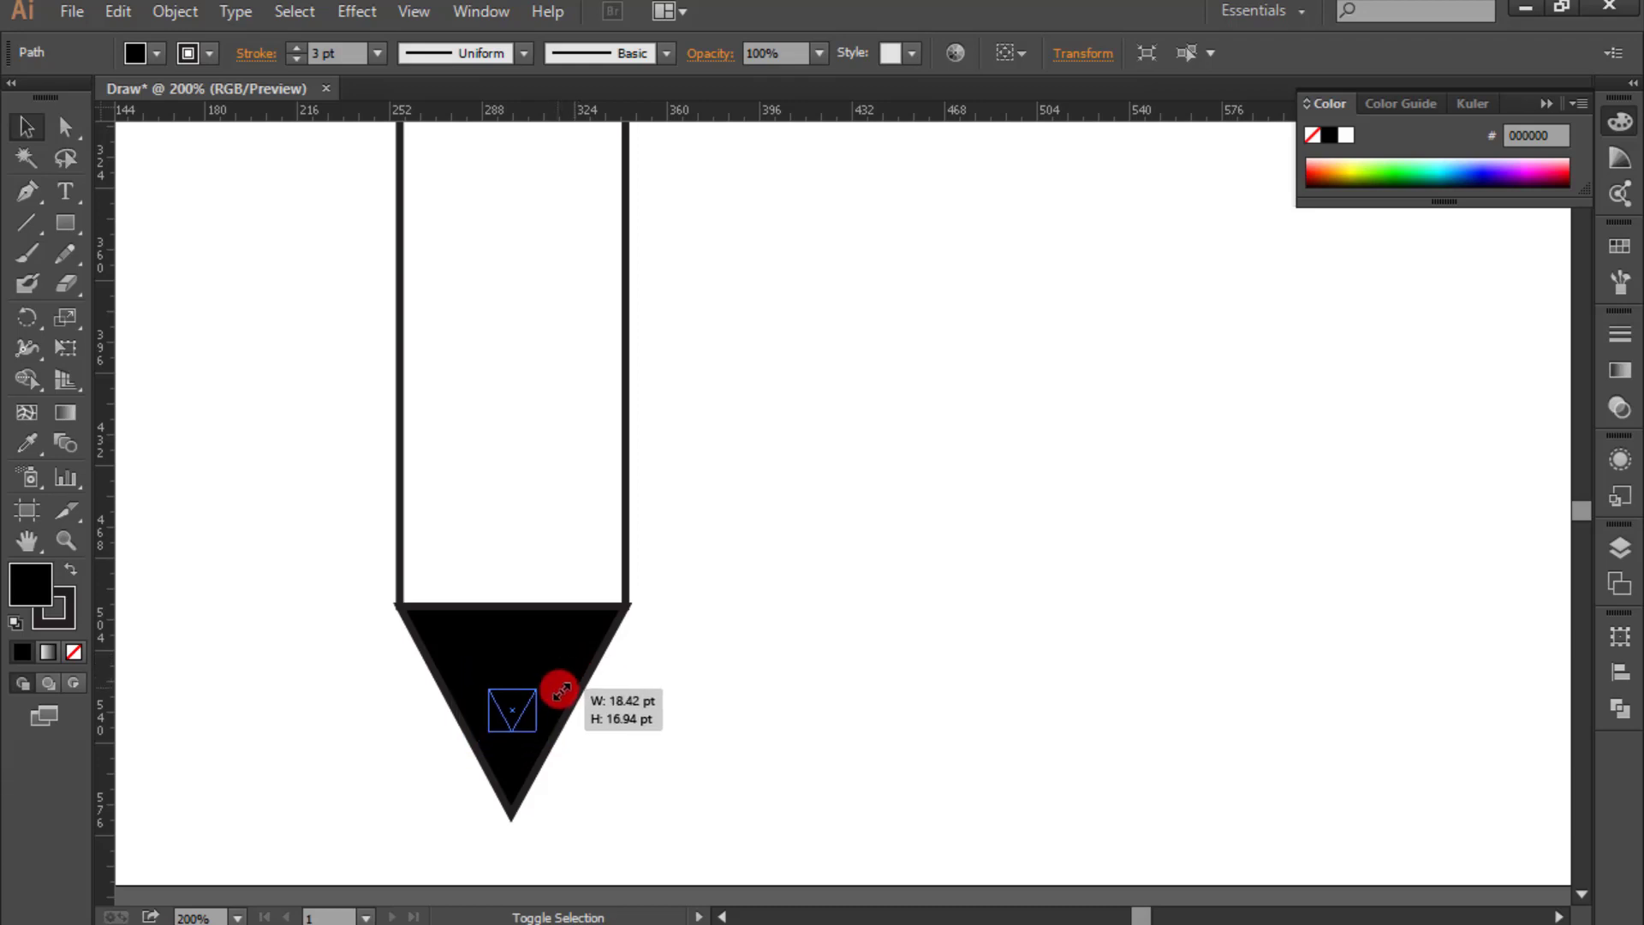
left_click_drag(561, 692, 569, 682)
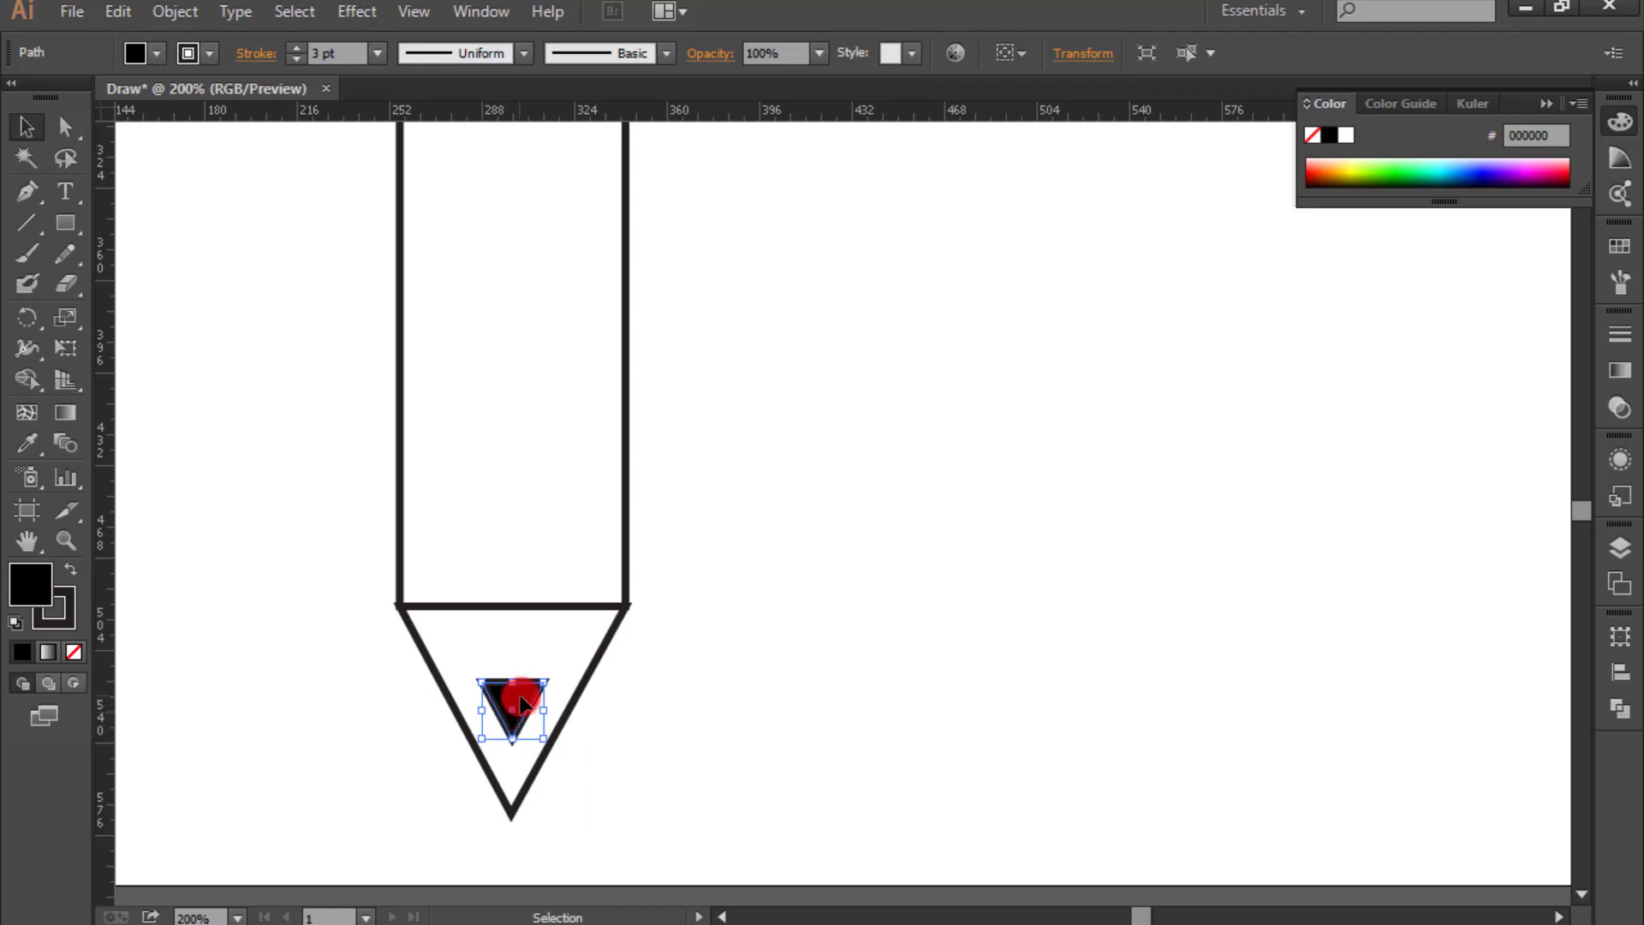
left_click_drag(521, 702, 521, 775)
left_click(654, 762)
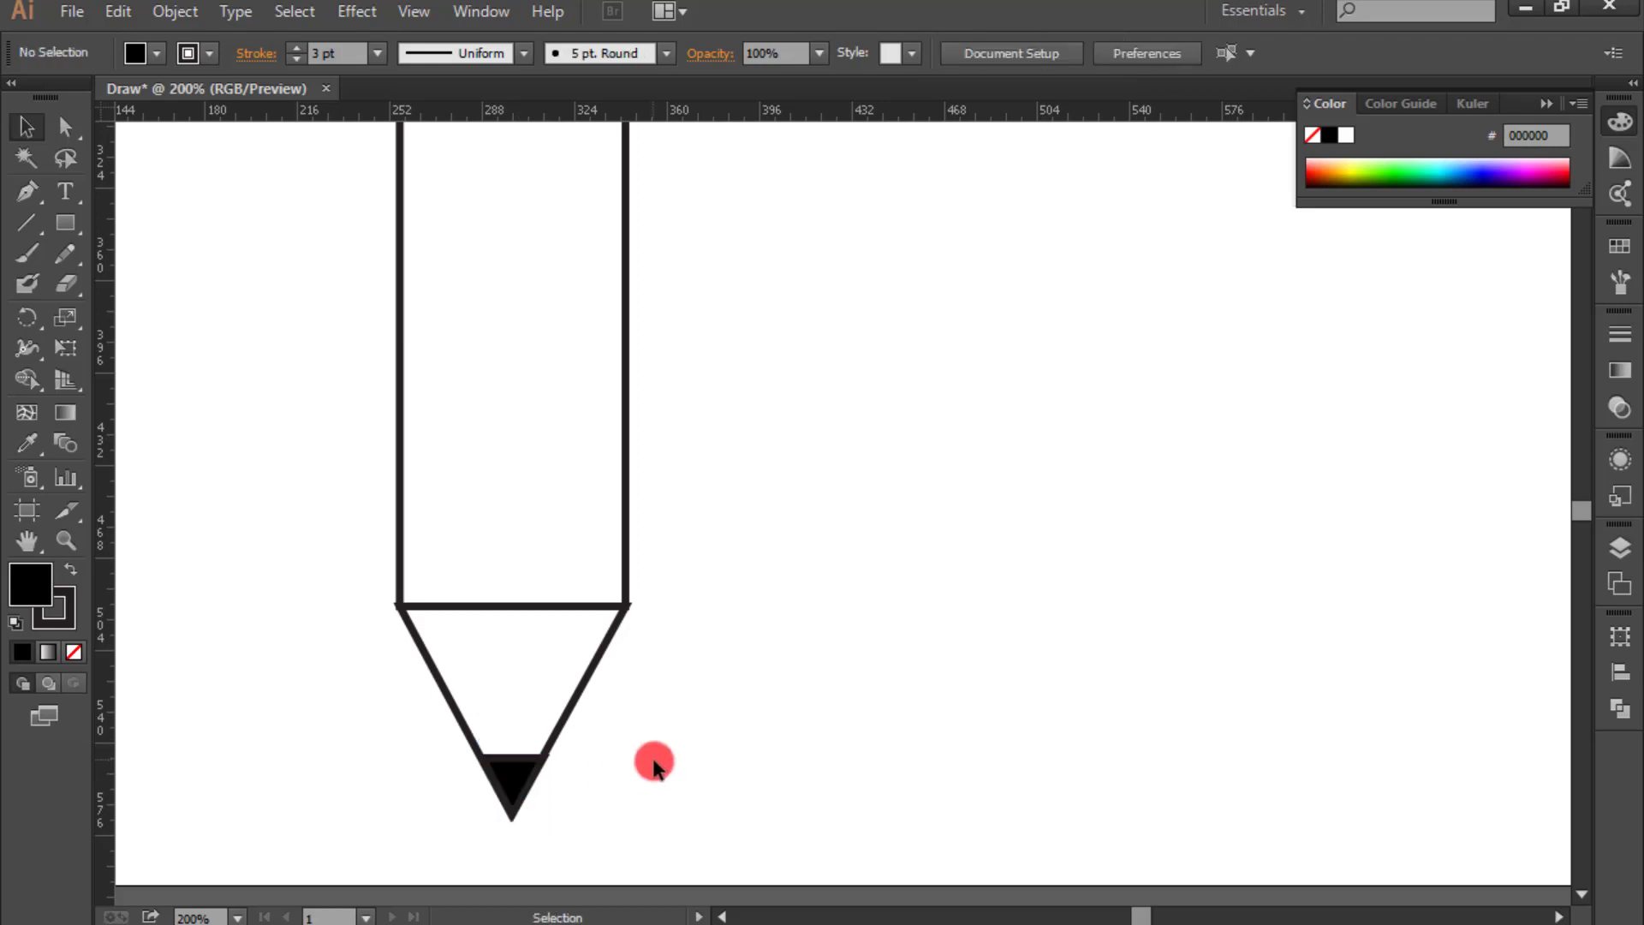
Step: Draw a vertical line down the pencil body from its upper edge to its lower edge, about a third of the way across
key("ctrl+minus")
left_click_drag(1588, 510, 1586, 496)
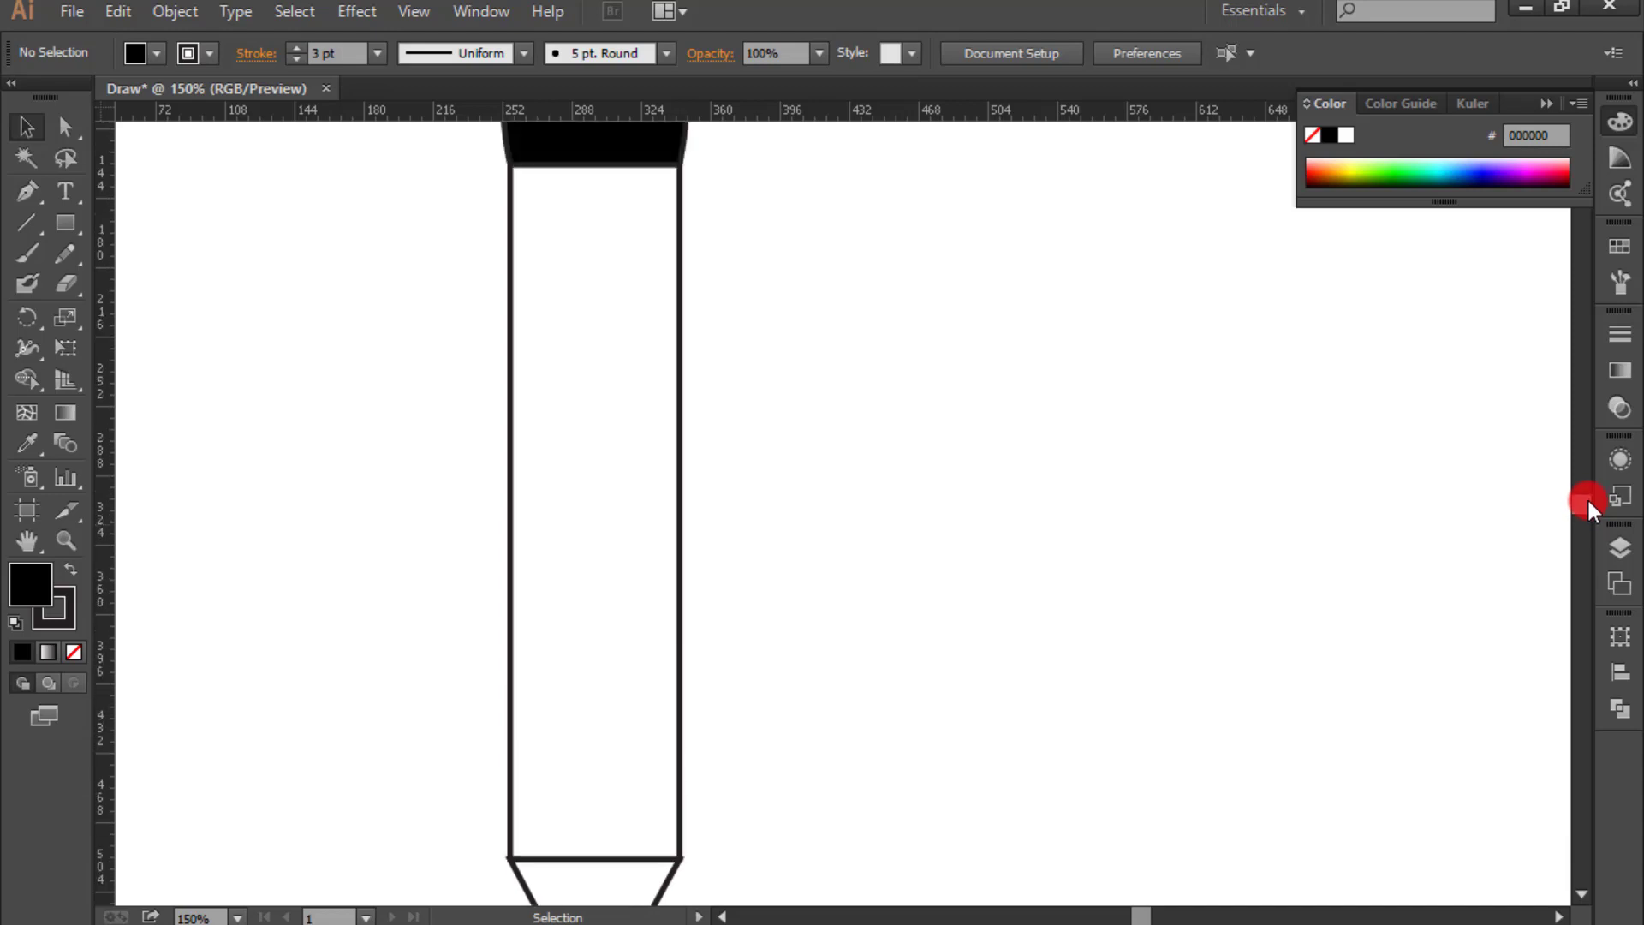
left_click(28, 223)
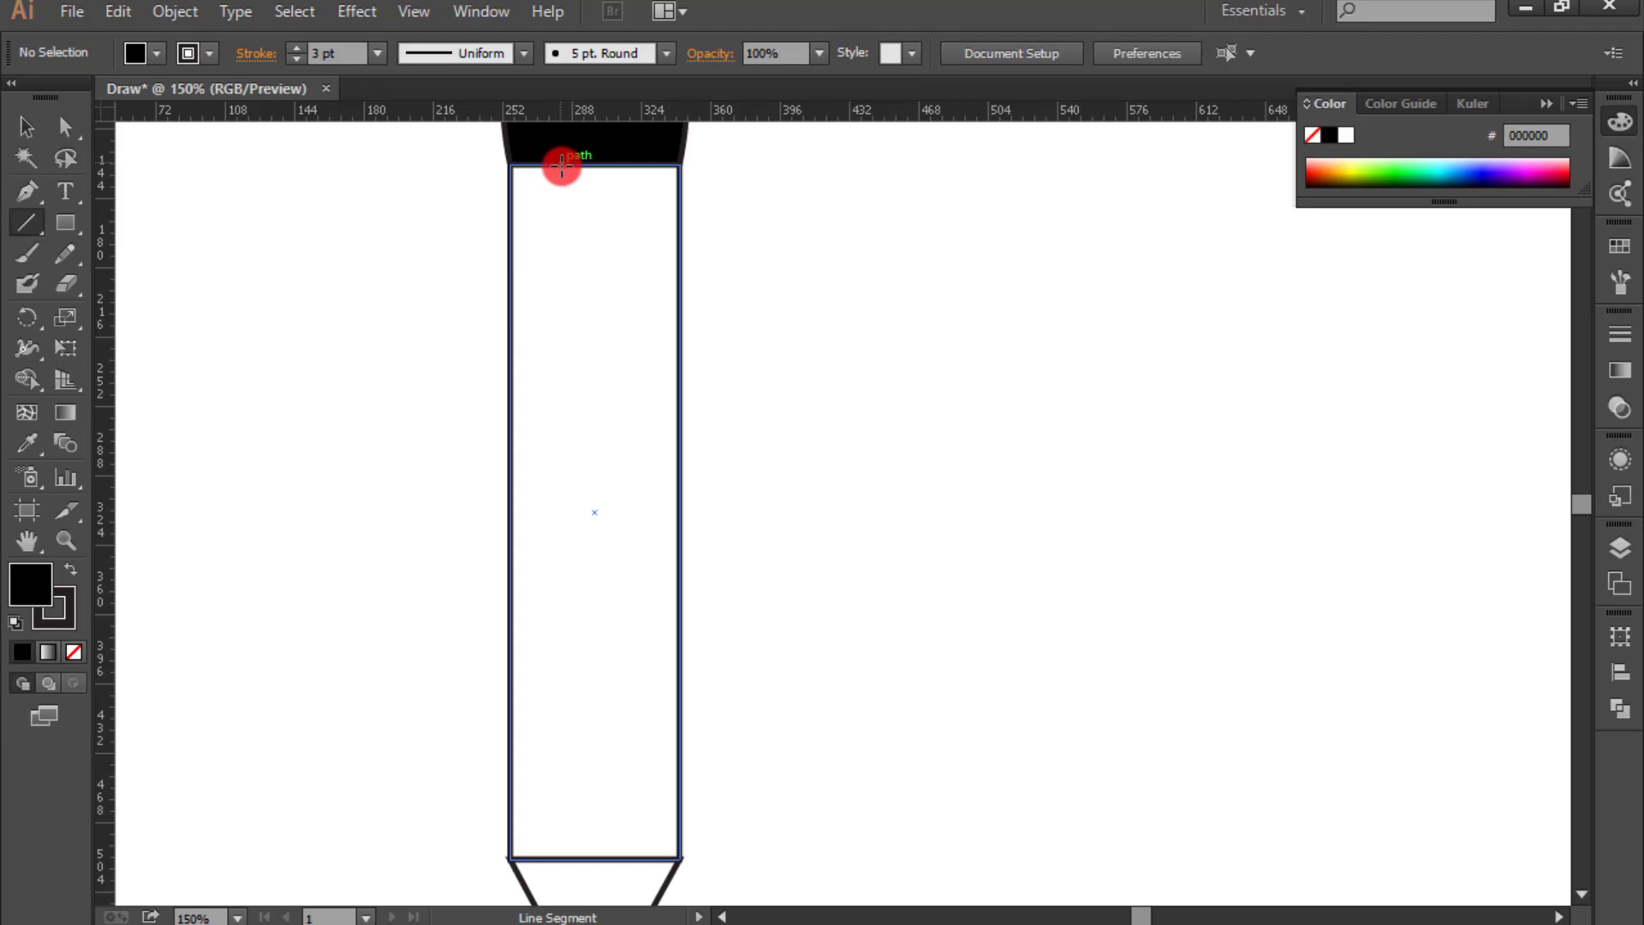
left_click_drag(559, 163, 563, 858)
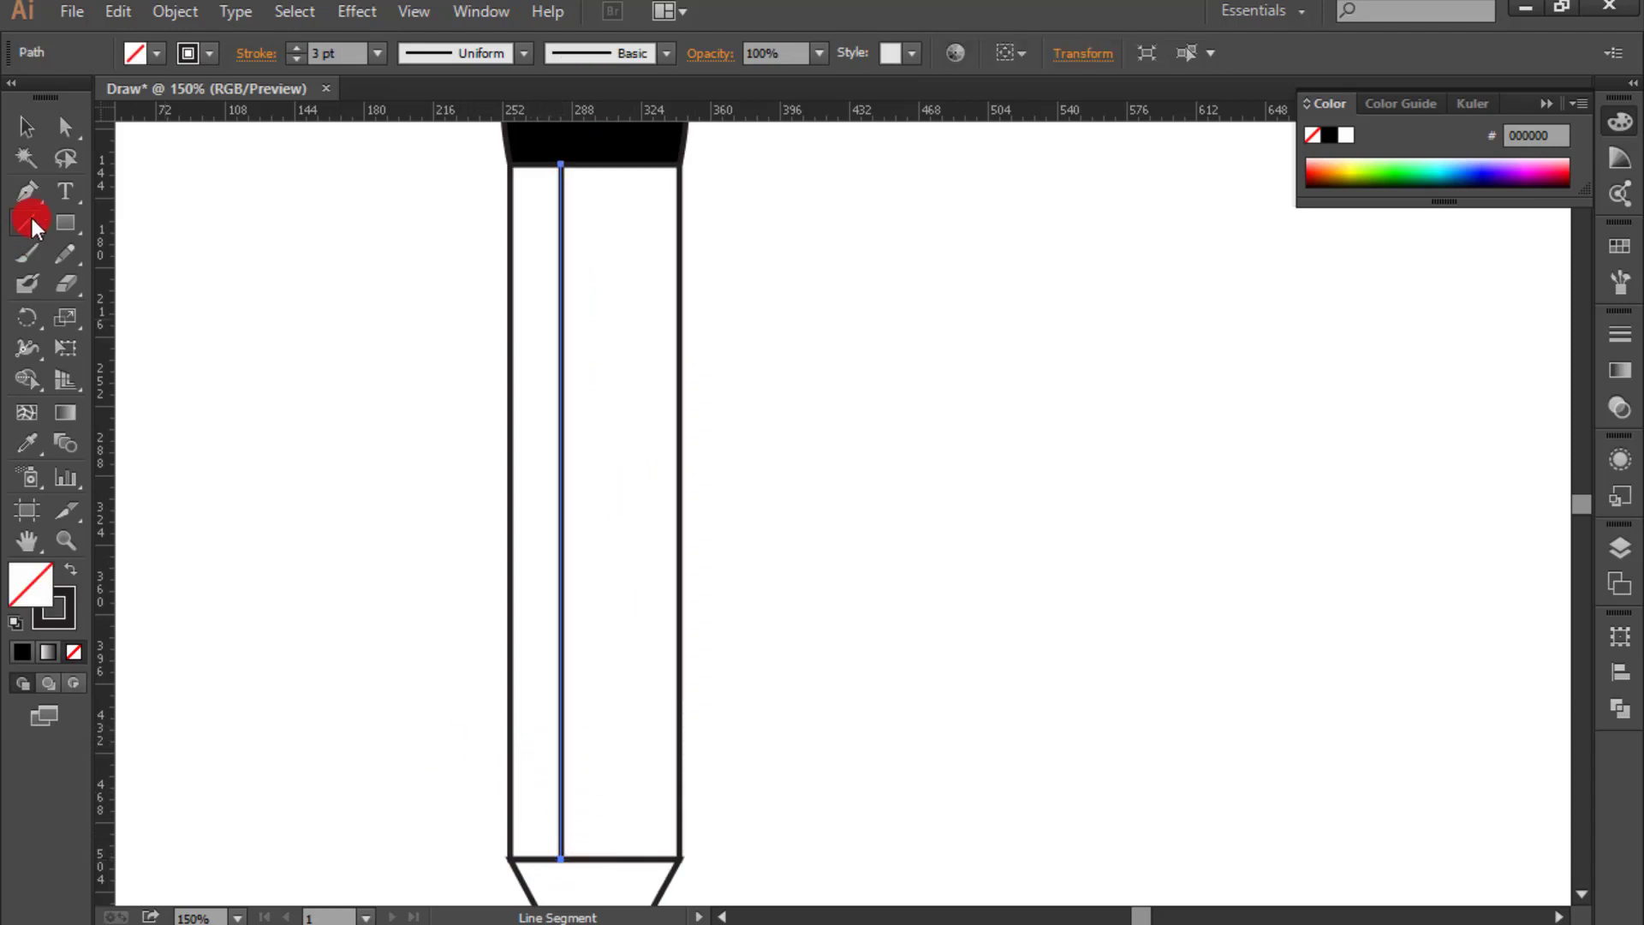
Step: Duplicate the vertical body line horizontally, placing the copy about 35 pt to the right of the original
left_click(27, 127)
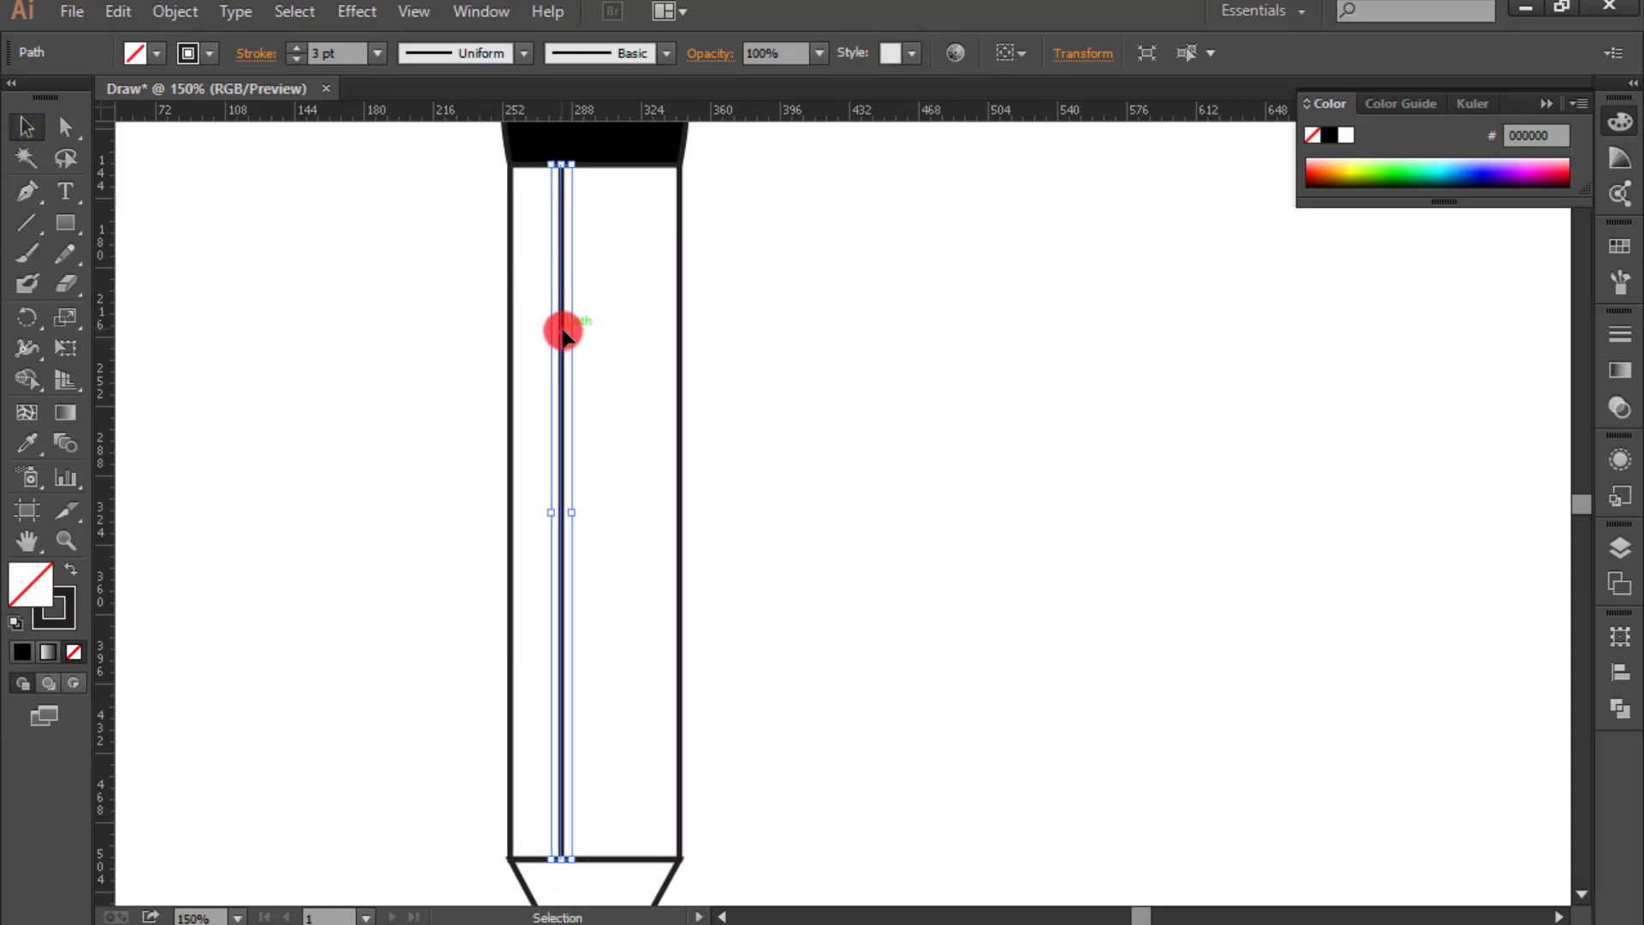
left_click_drag(562, 332, 629, 349)
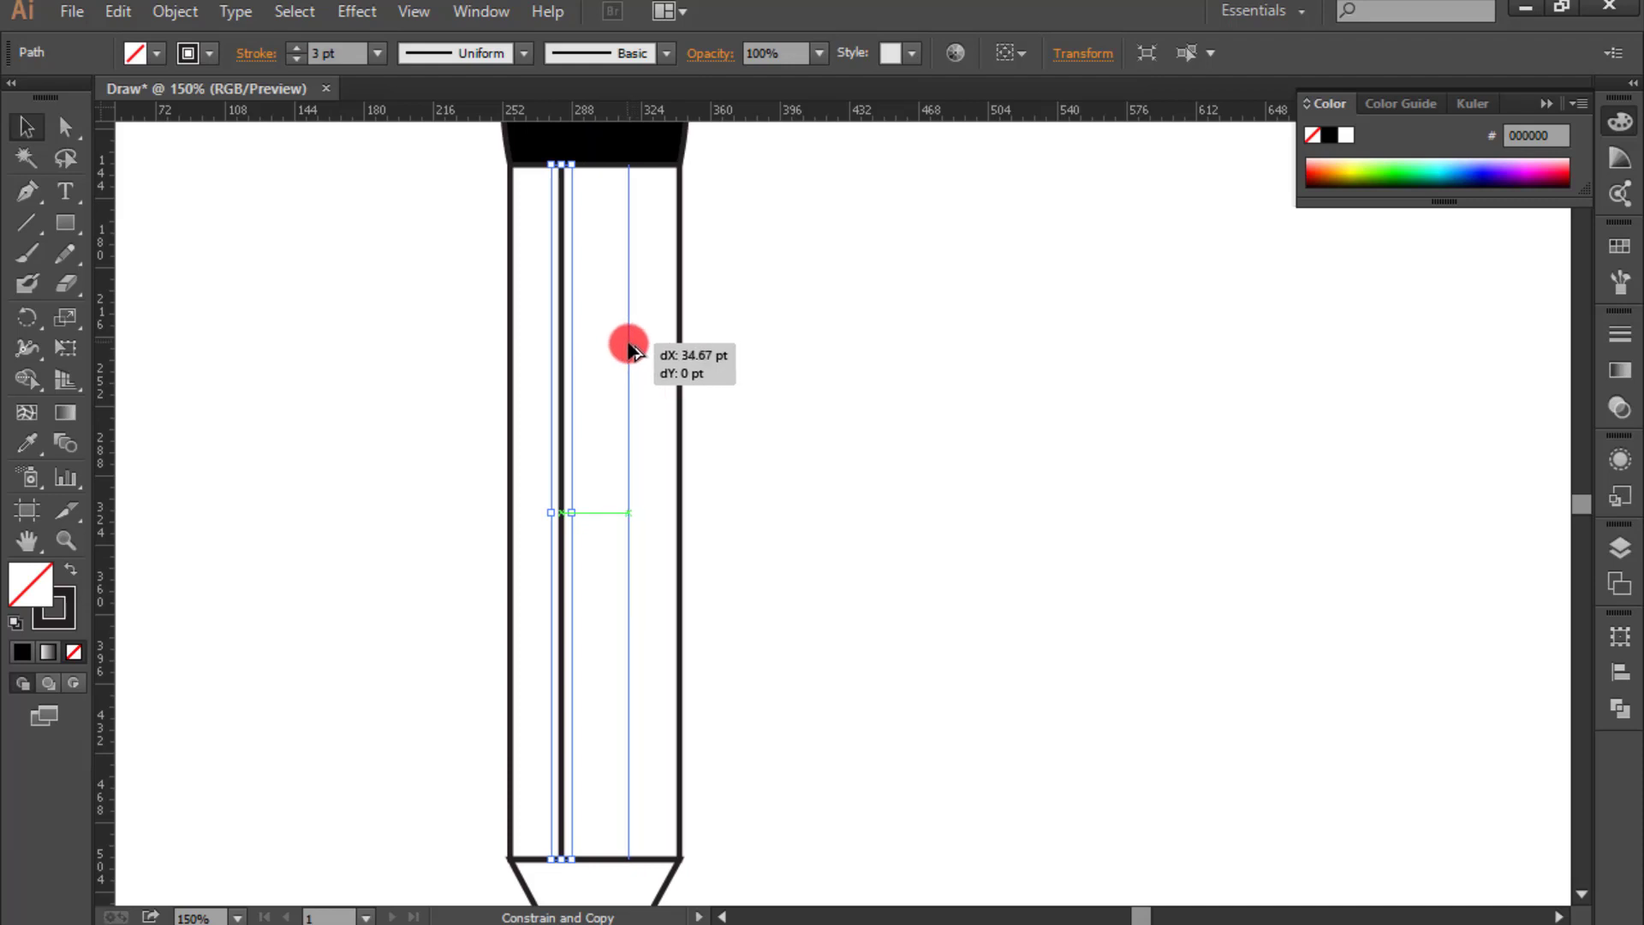
left_click_drag(629, 349, 629, 349)
left_click(1010, 443)
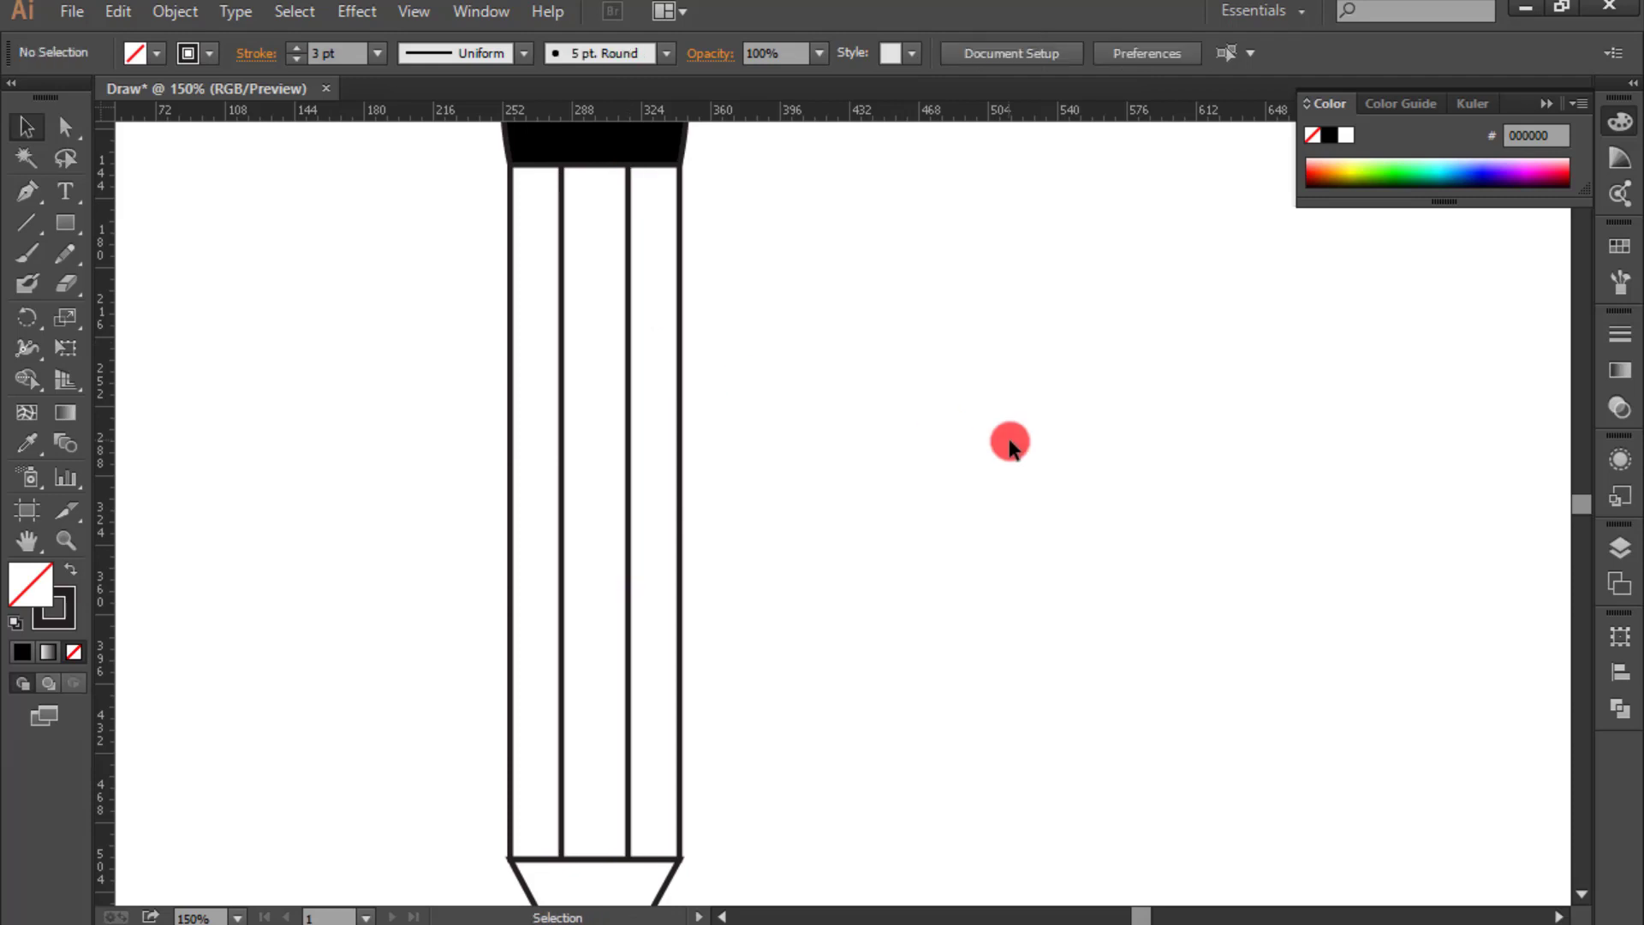
Step: Draw a rectangle about 27 by 361 pt over the body's right stripe and fill it with light blue 15B7FF
key("ctrl+minus")
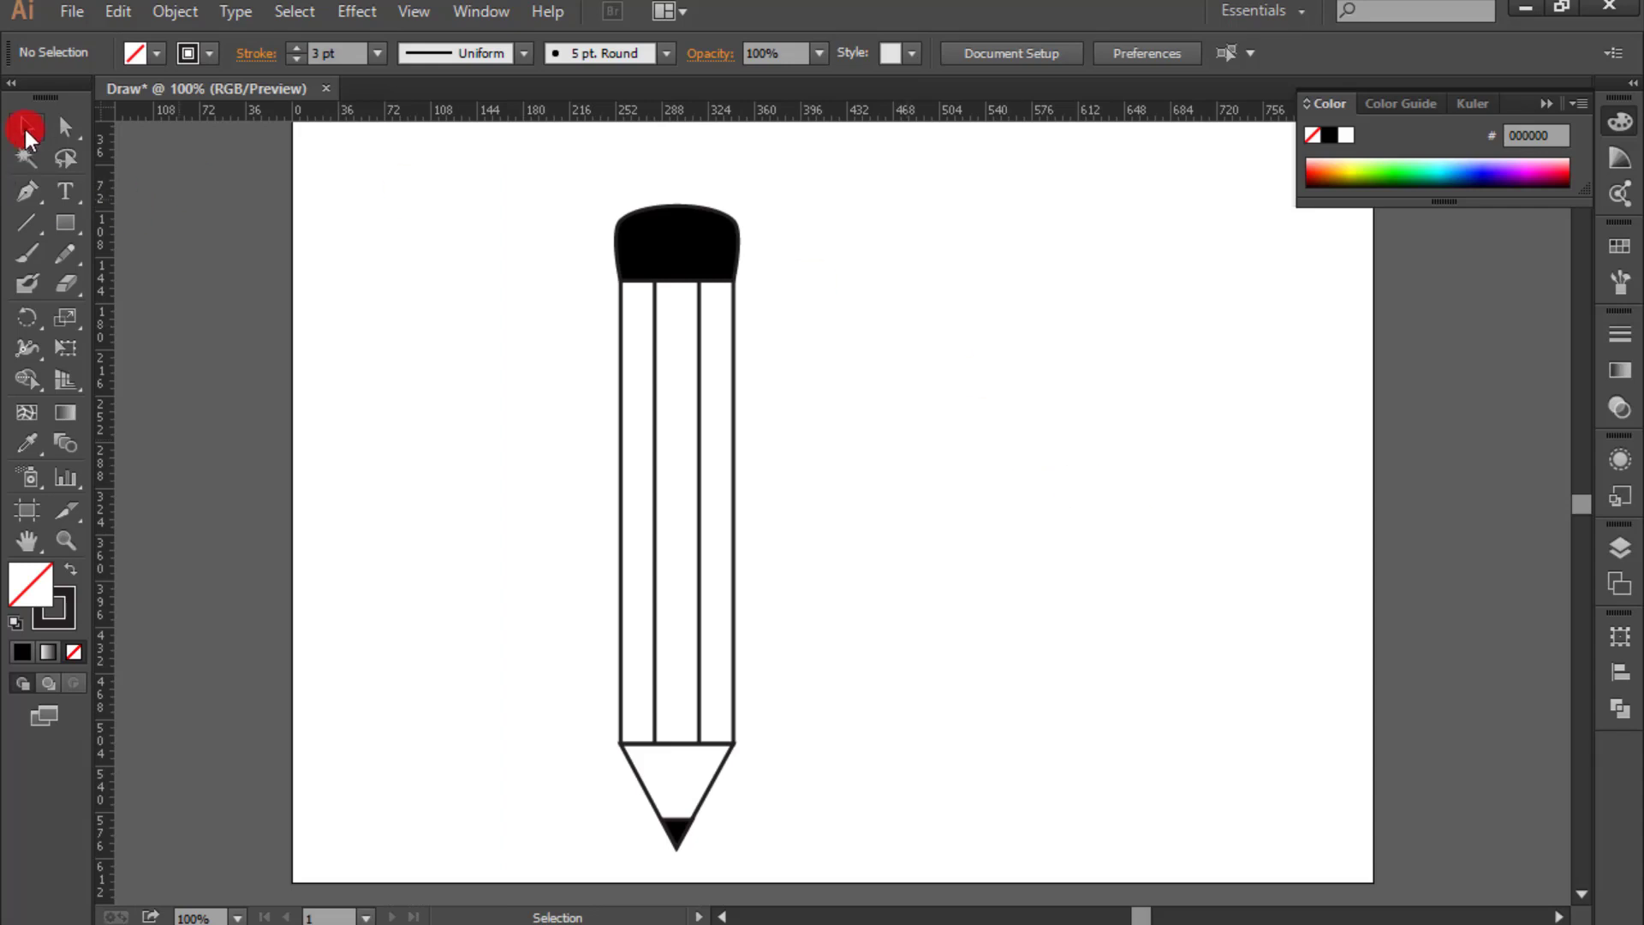
left_click(62, 224)
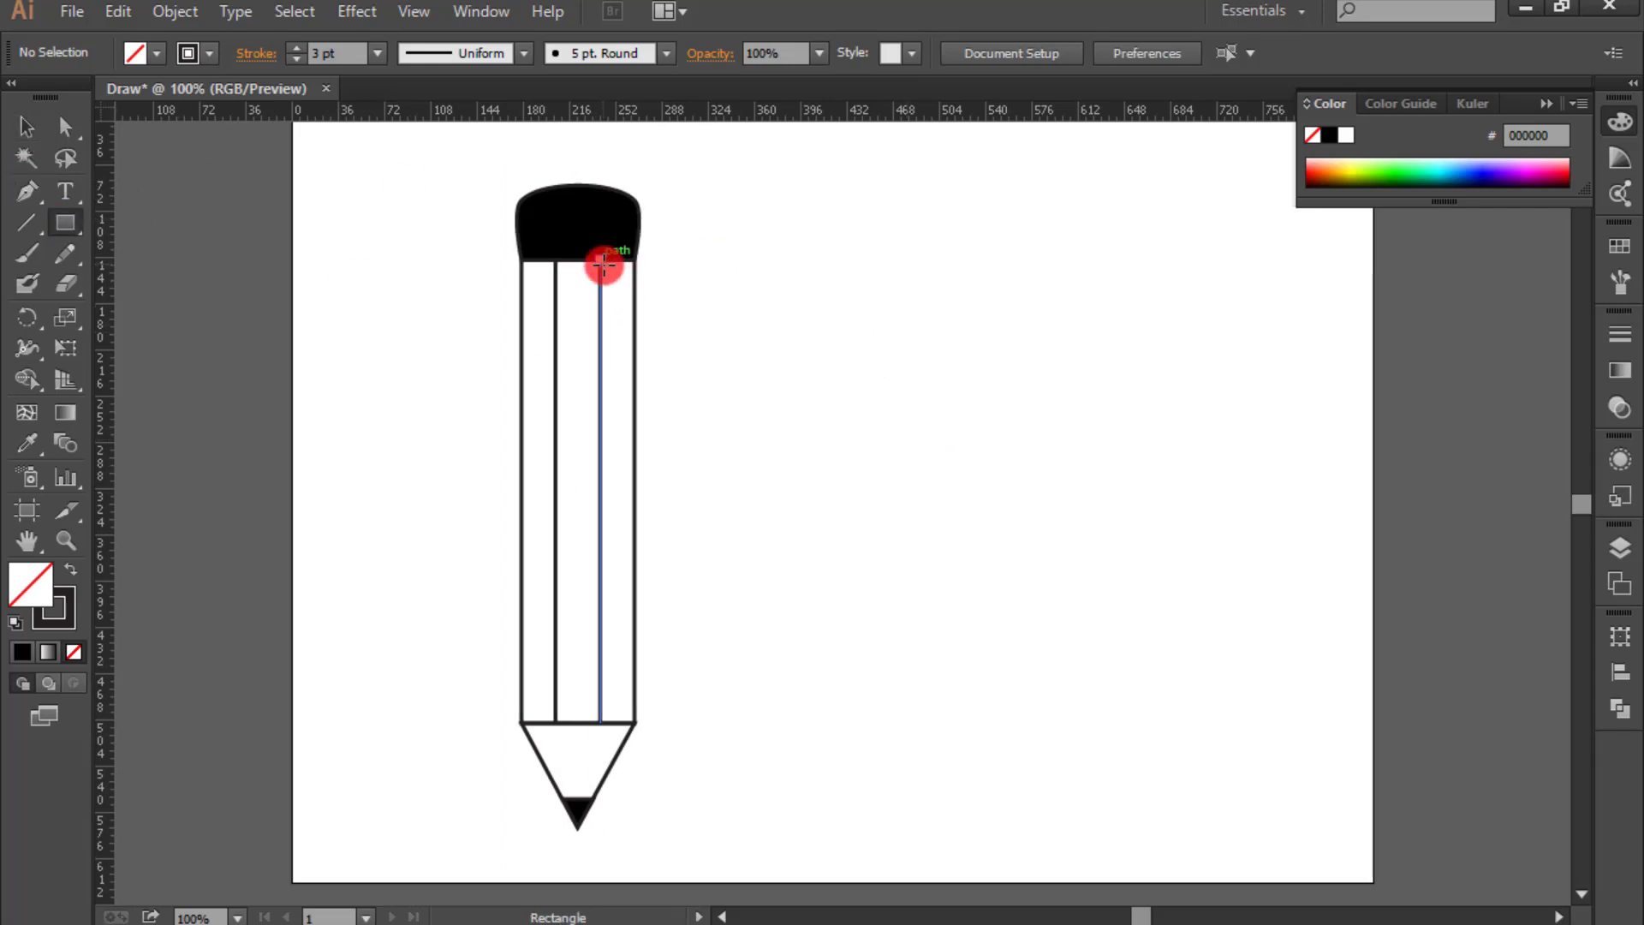
mouse_move(600, 260)
left_mouse_down()
mouse_move(631, 466)
mouse_move(634, 723)
left_mouse_up()
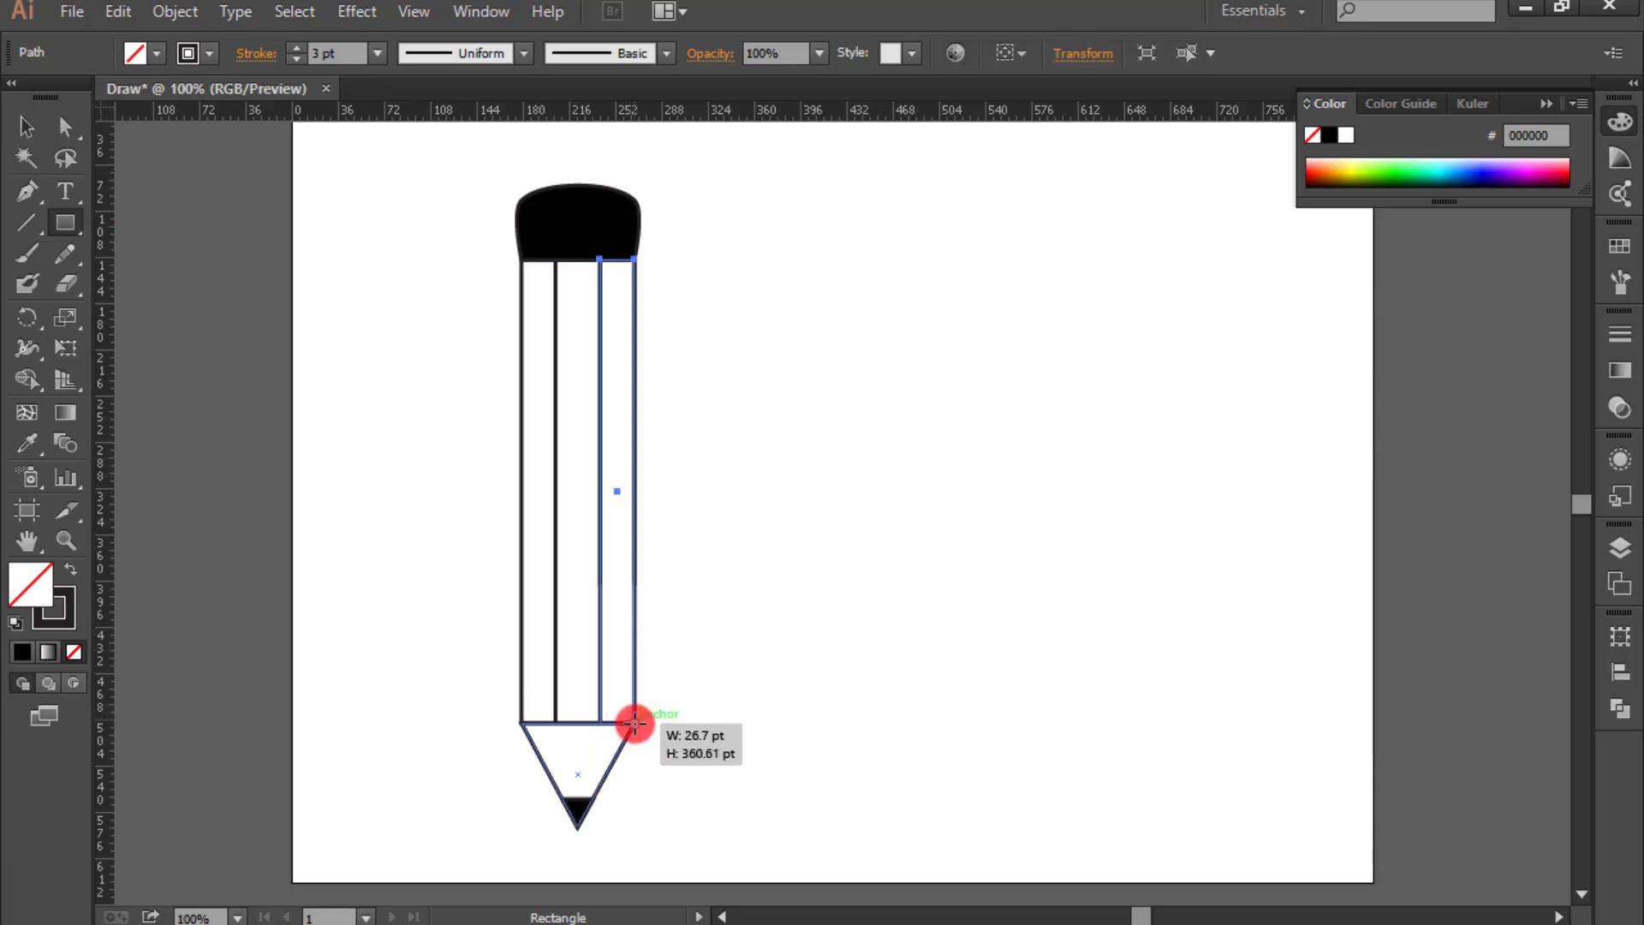
left_click(1449, 164)
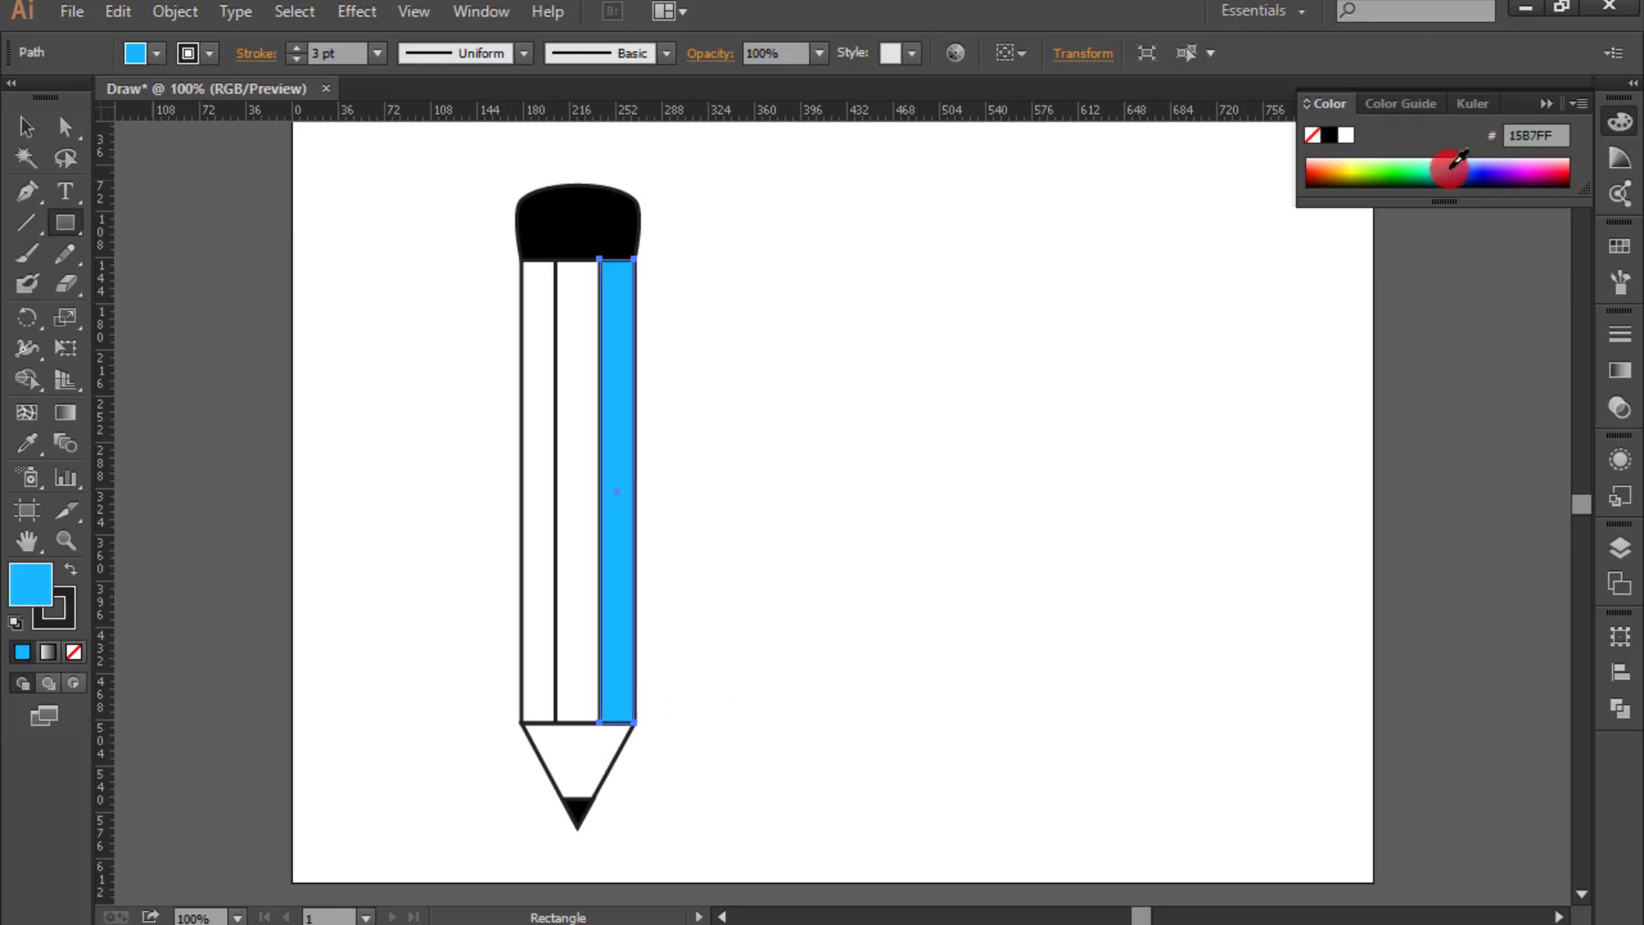
left_click(17, 126)
left_click(169, 212)
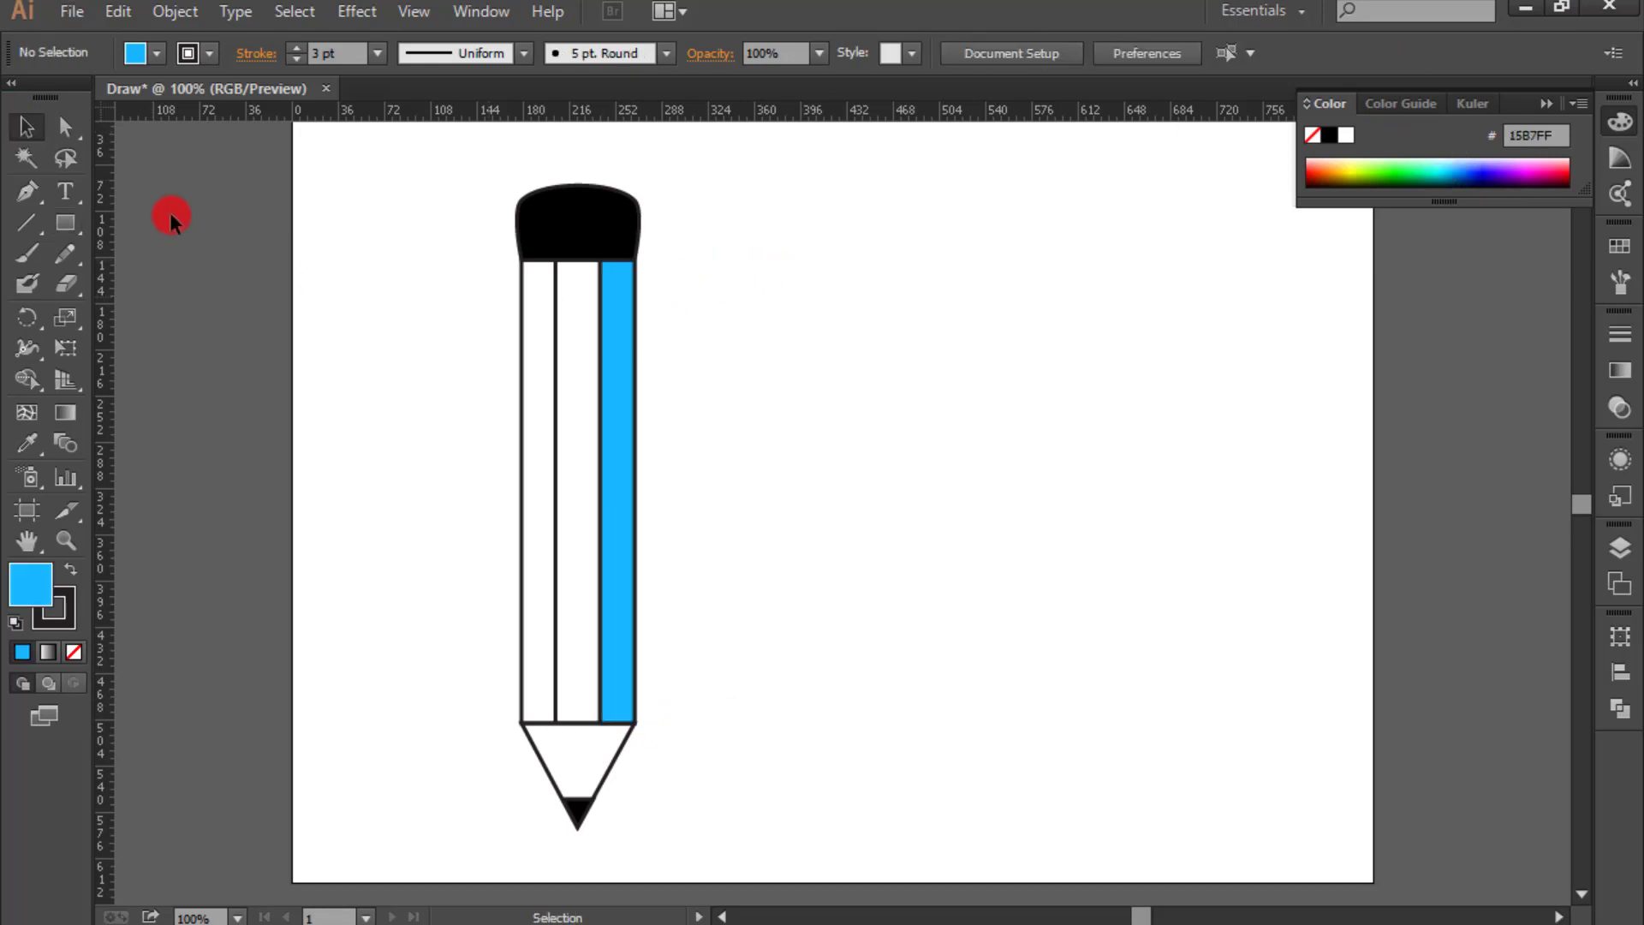
Step: Draw a rectangle covering the body's left and middle stripes and fill it with blue 153CFF
left_click(65, 222)
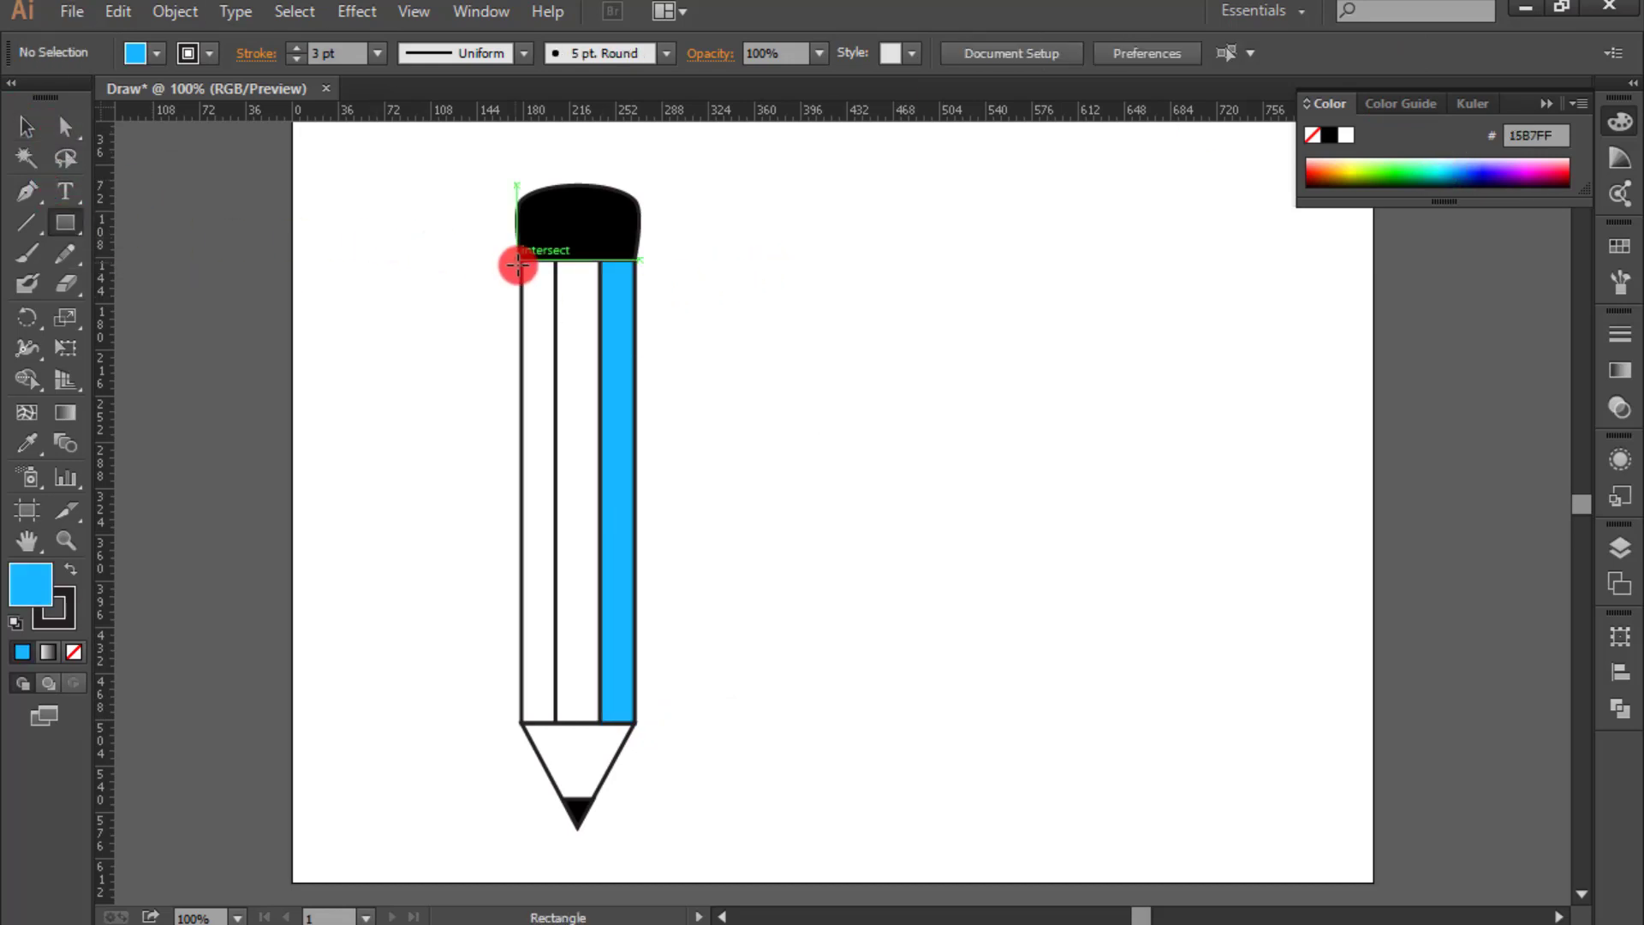
mouse_move(522, 259)
left_mouse_down()
mouse_move(595, 455)
mouse_move(601, 722)
left_mouse_up()
left_click(1480, 170)
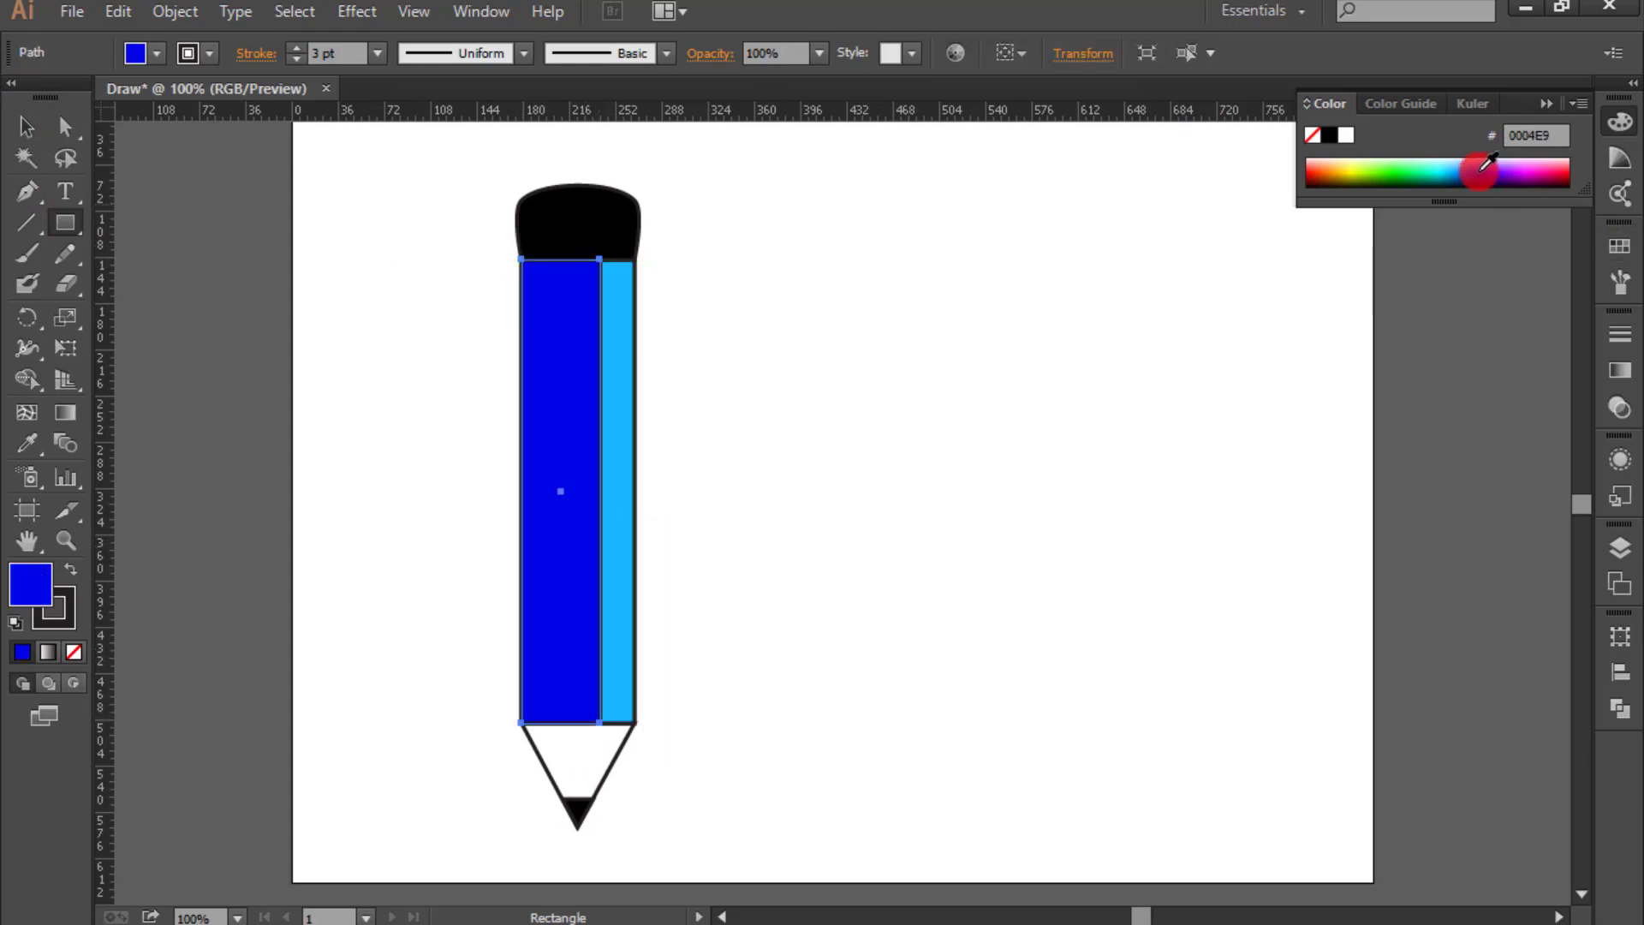
left_click(1475, 168)
left_click(27, 126)
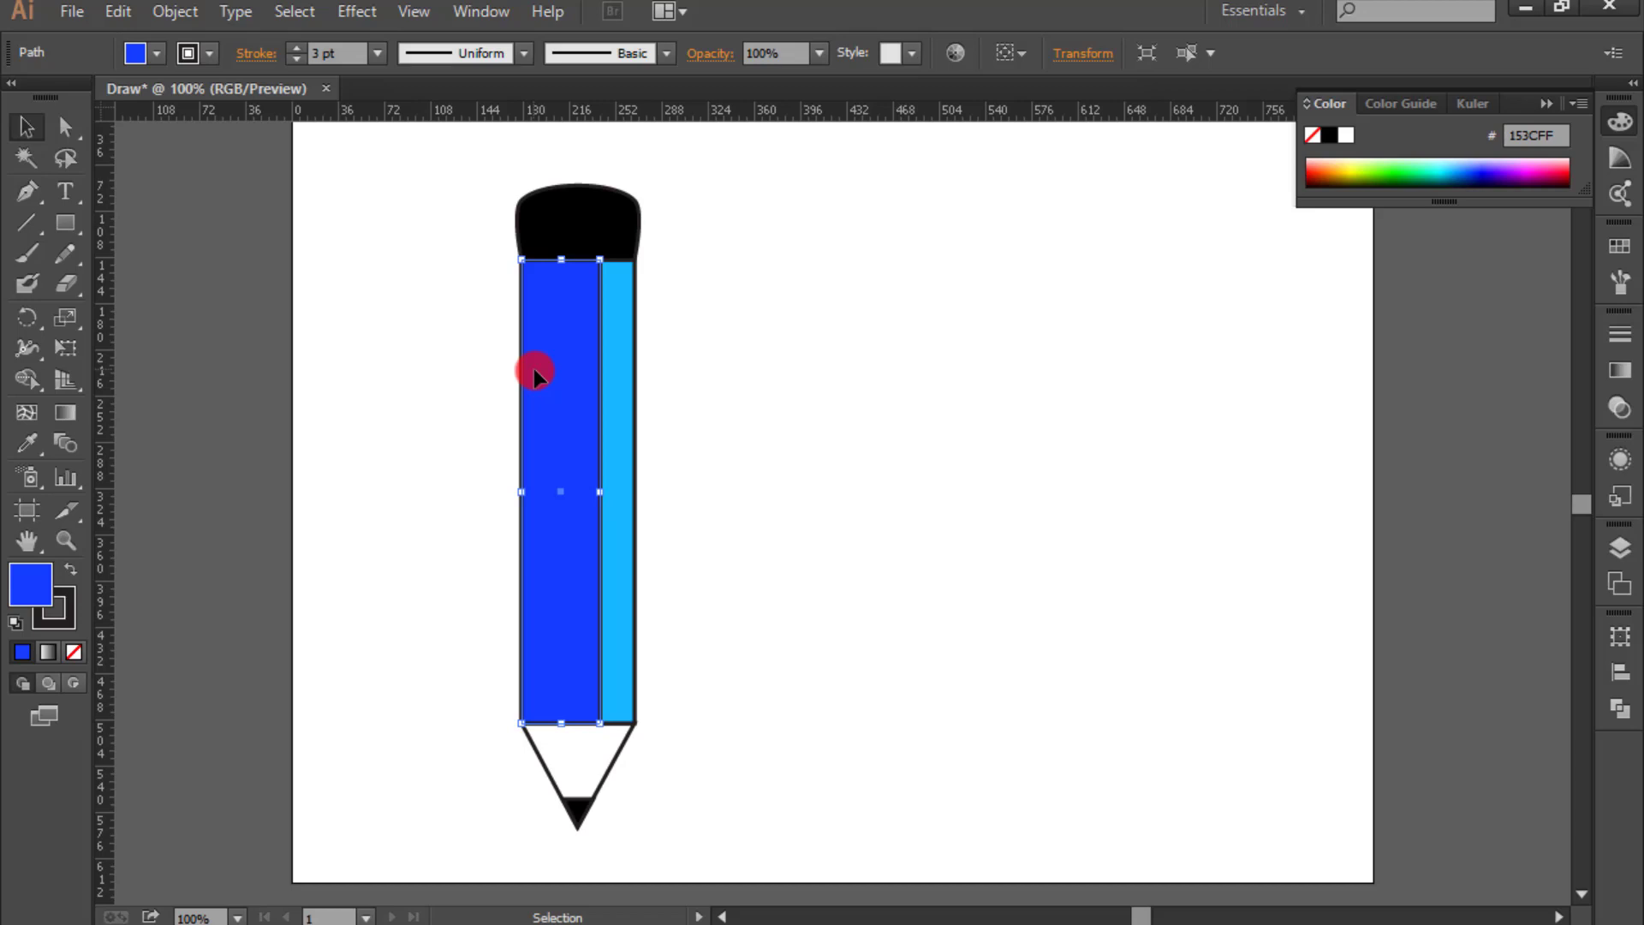
Step: Try sending the darker blue rectangle to the back of the stacking order, and bring it to the front again
right_click(532, 373)
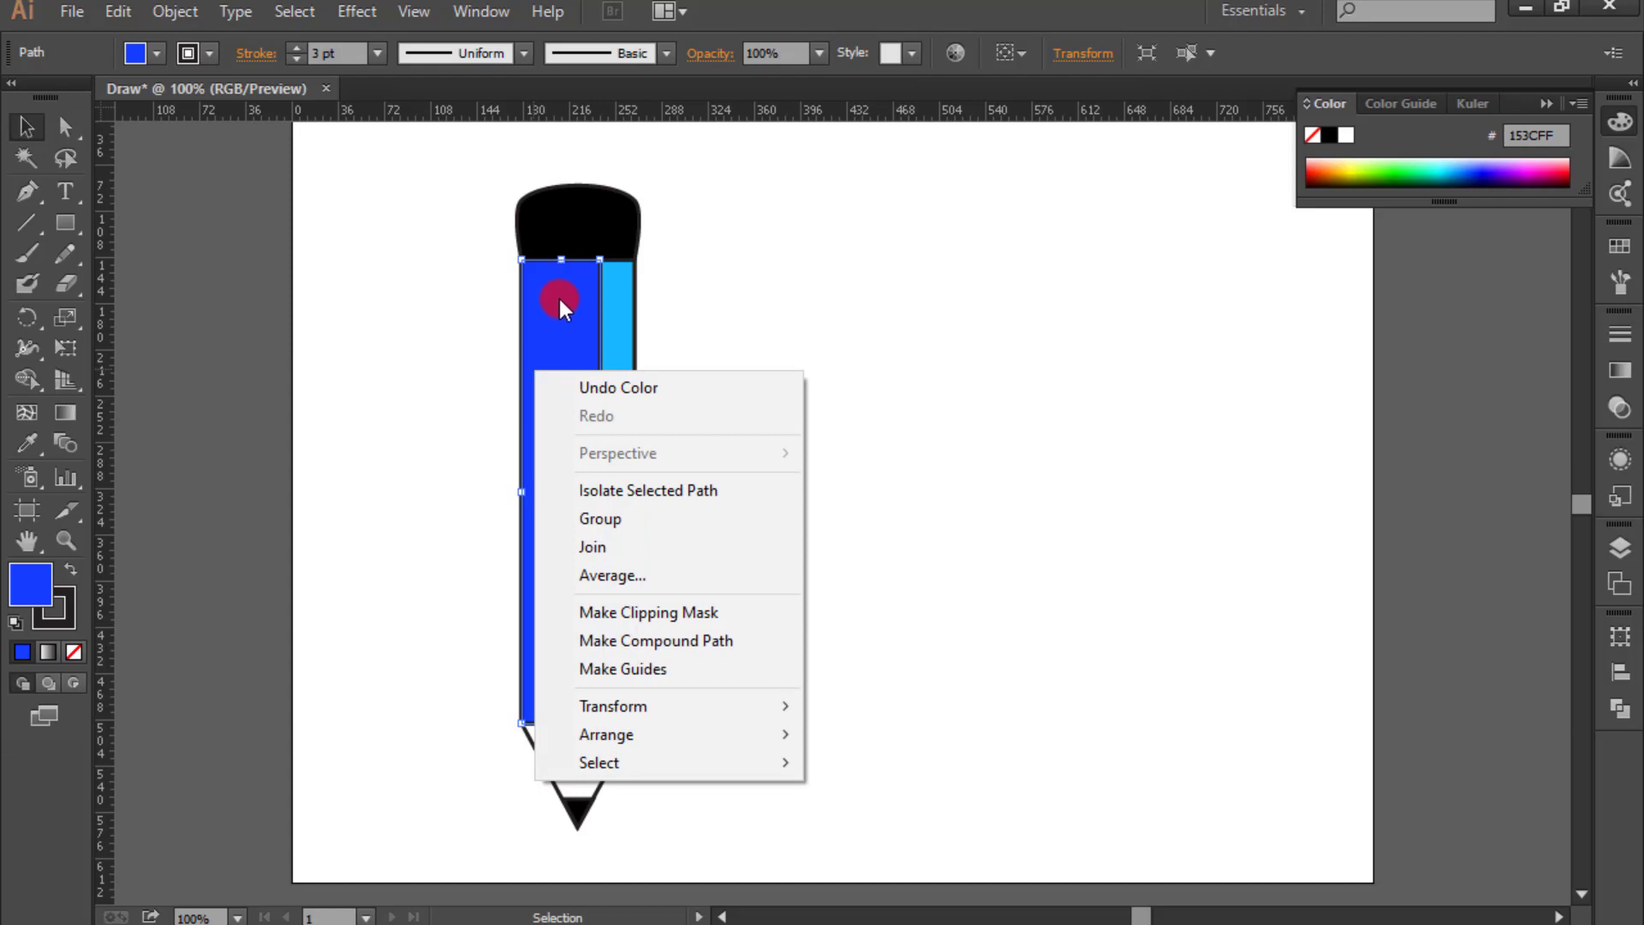
mouse_move(642, 737)
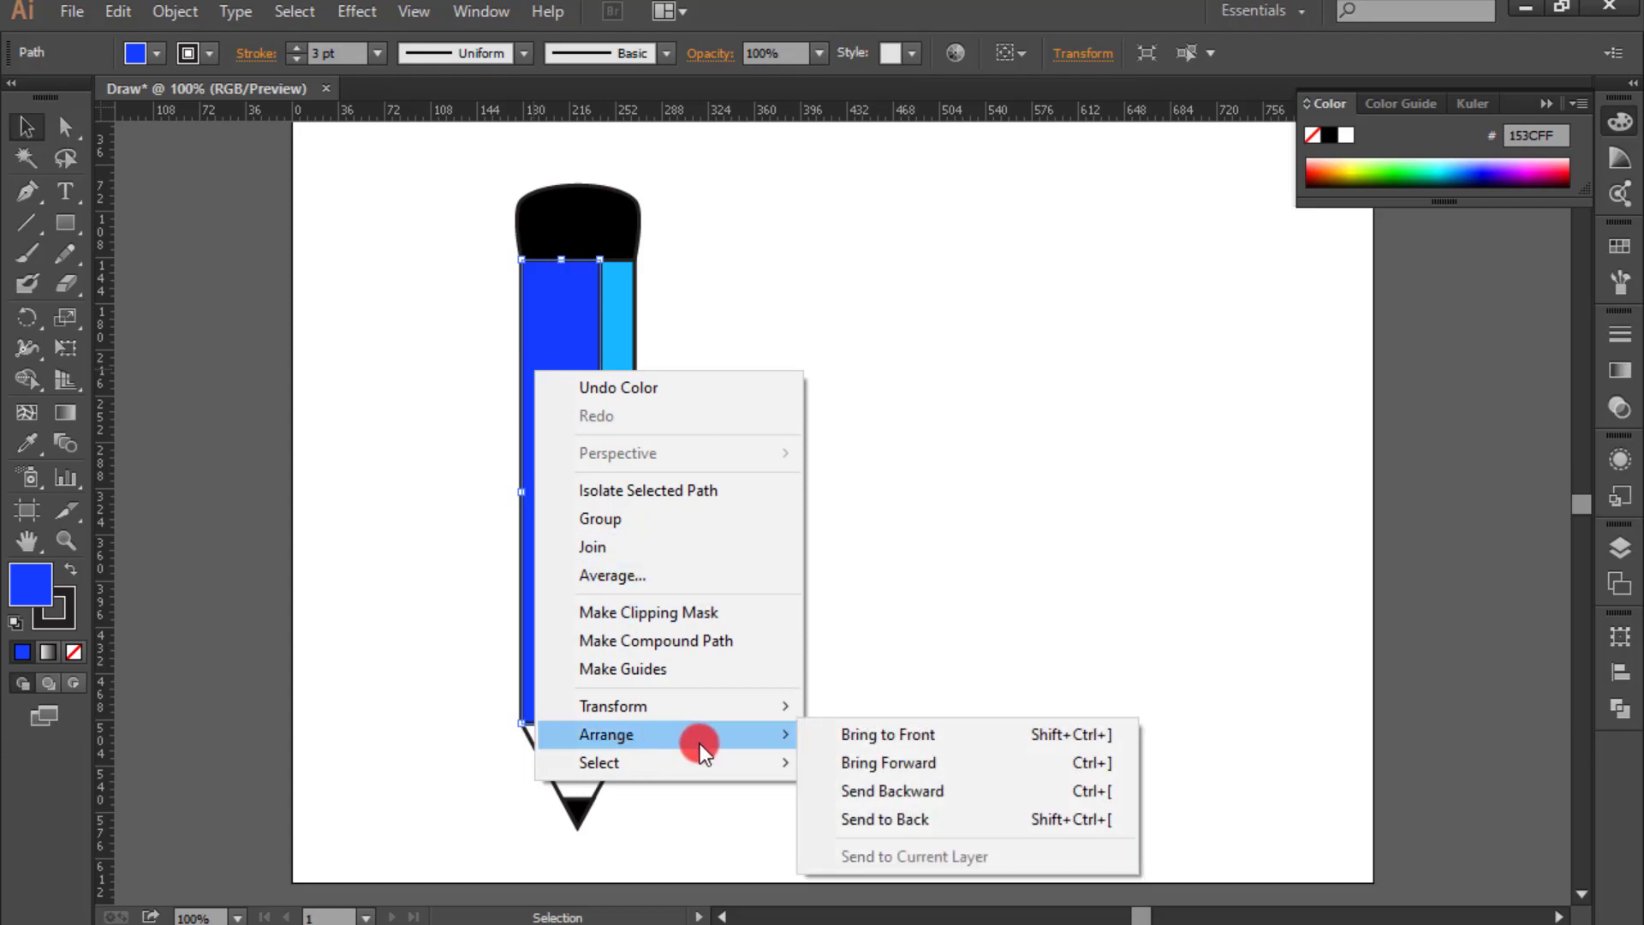
left_click(898, 824)
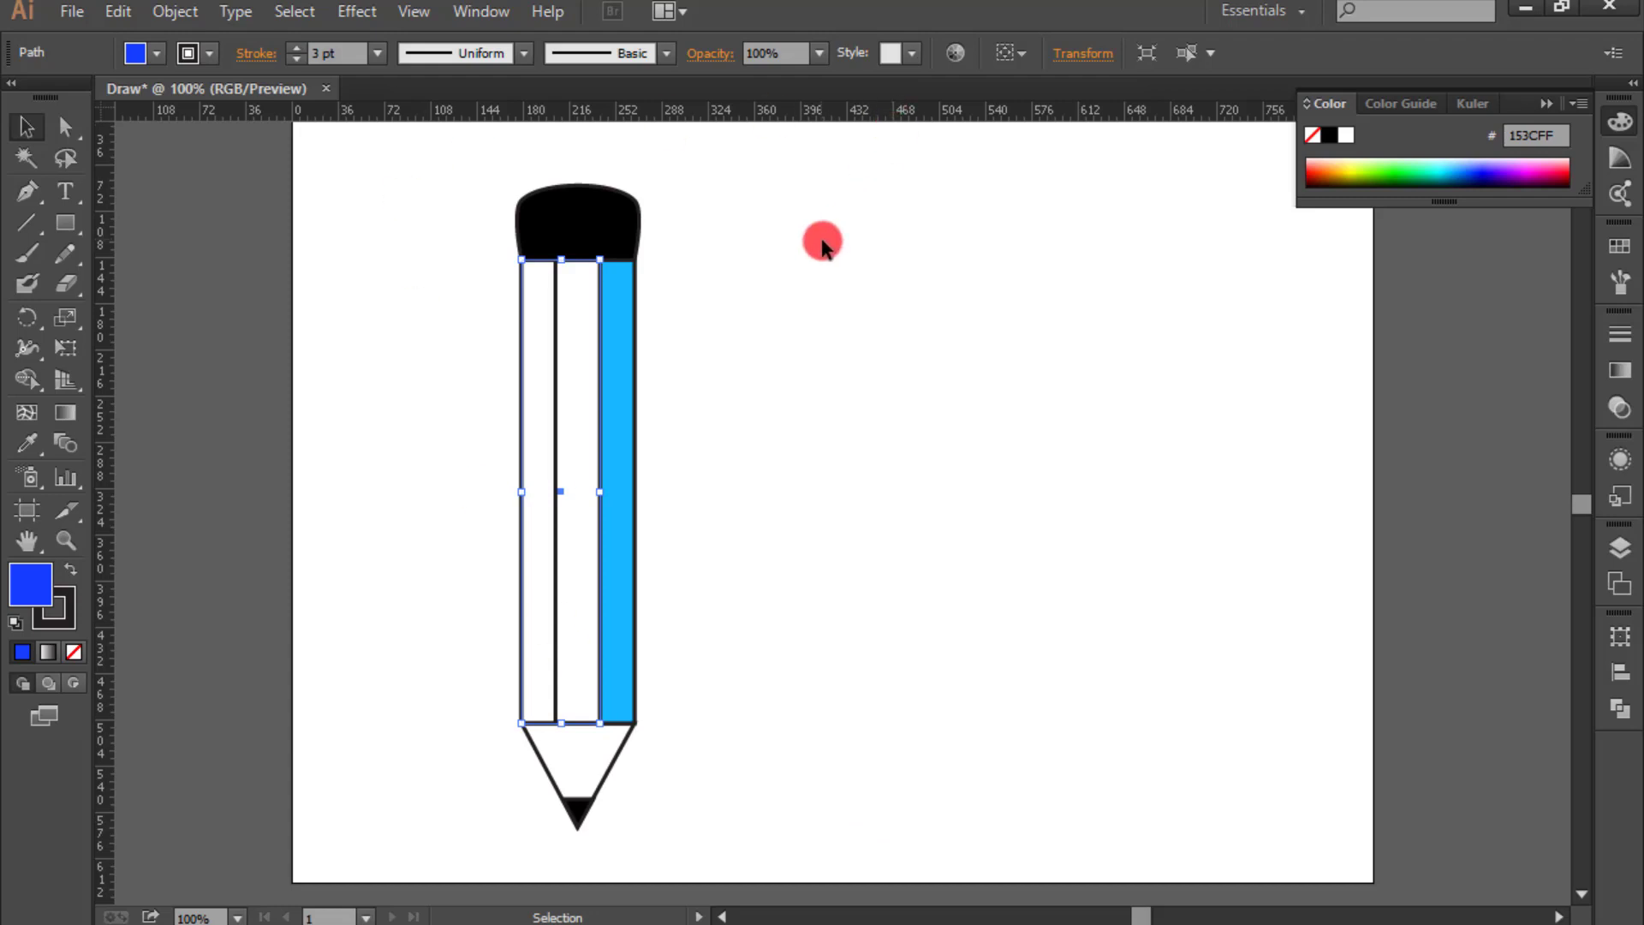
key("a")
key("ctrl+shift+]")
left_click(843, 261)
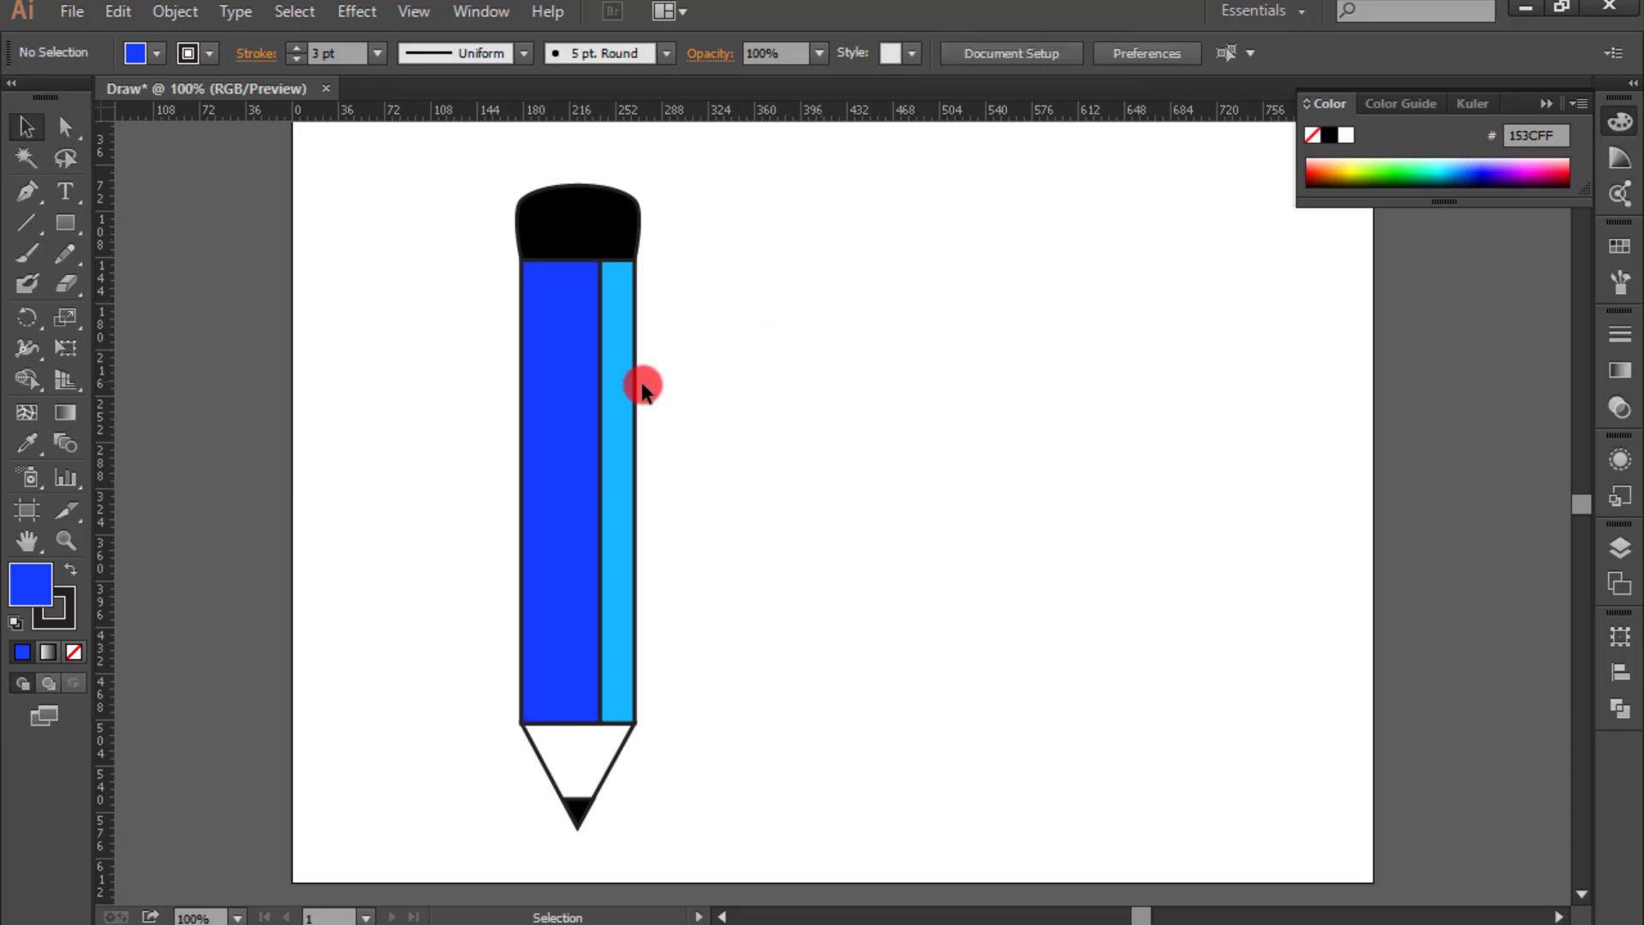
Step: Try once more to send the darker blue rectangle behind the other pencil shapes
left_click(581, 396)
key("a")
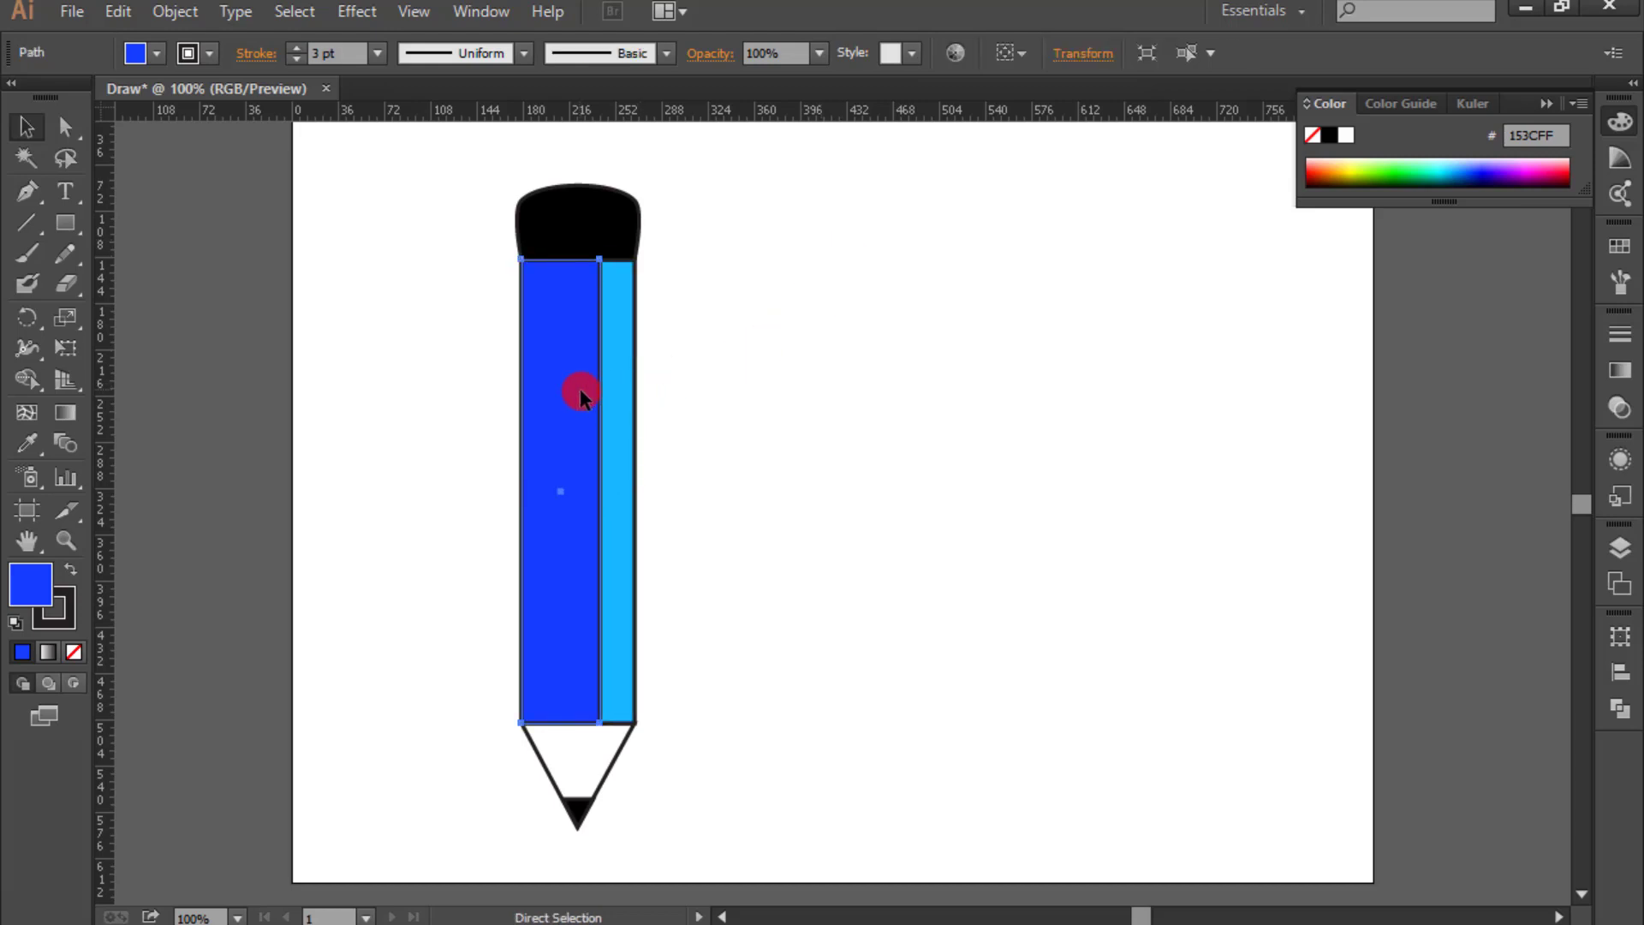
key("ctrl+shift+[")
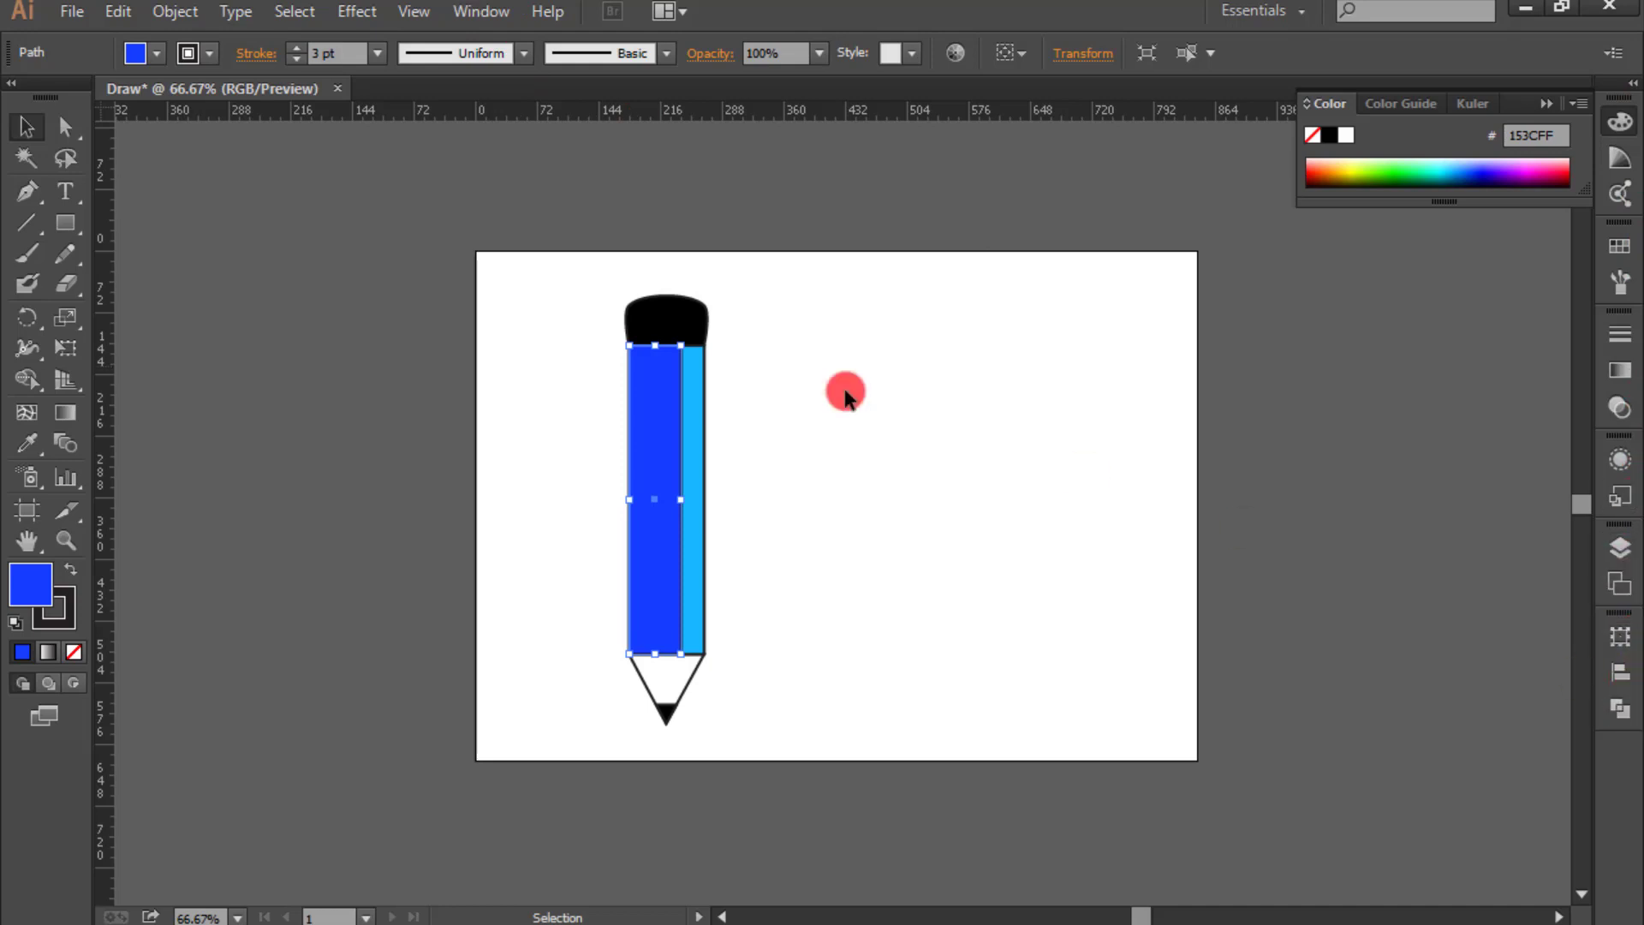
Step: Show the document's layers and expand Layer 1 and the group inside it
left_click(476, 11)
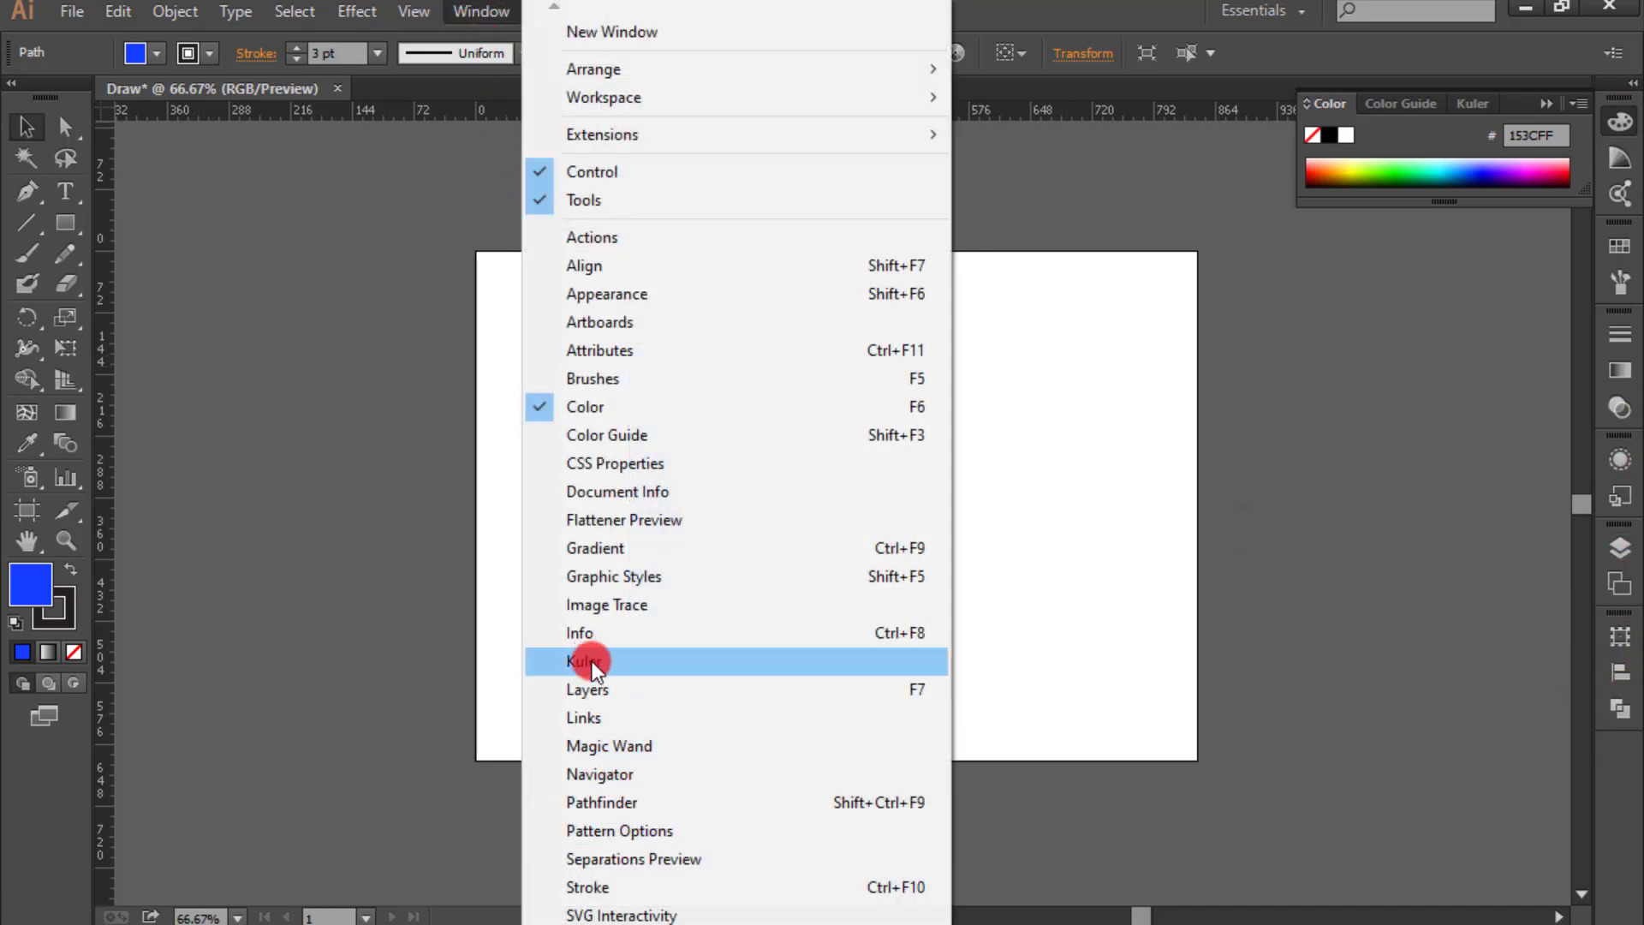
mouse_move(555, 924)
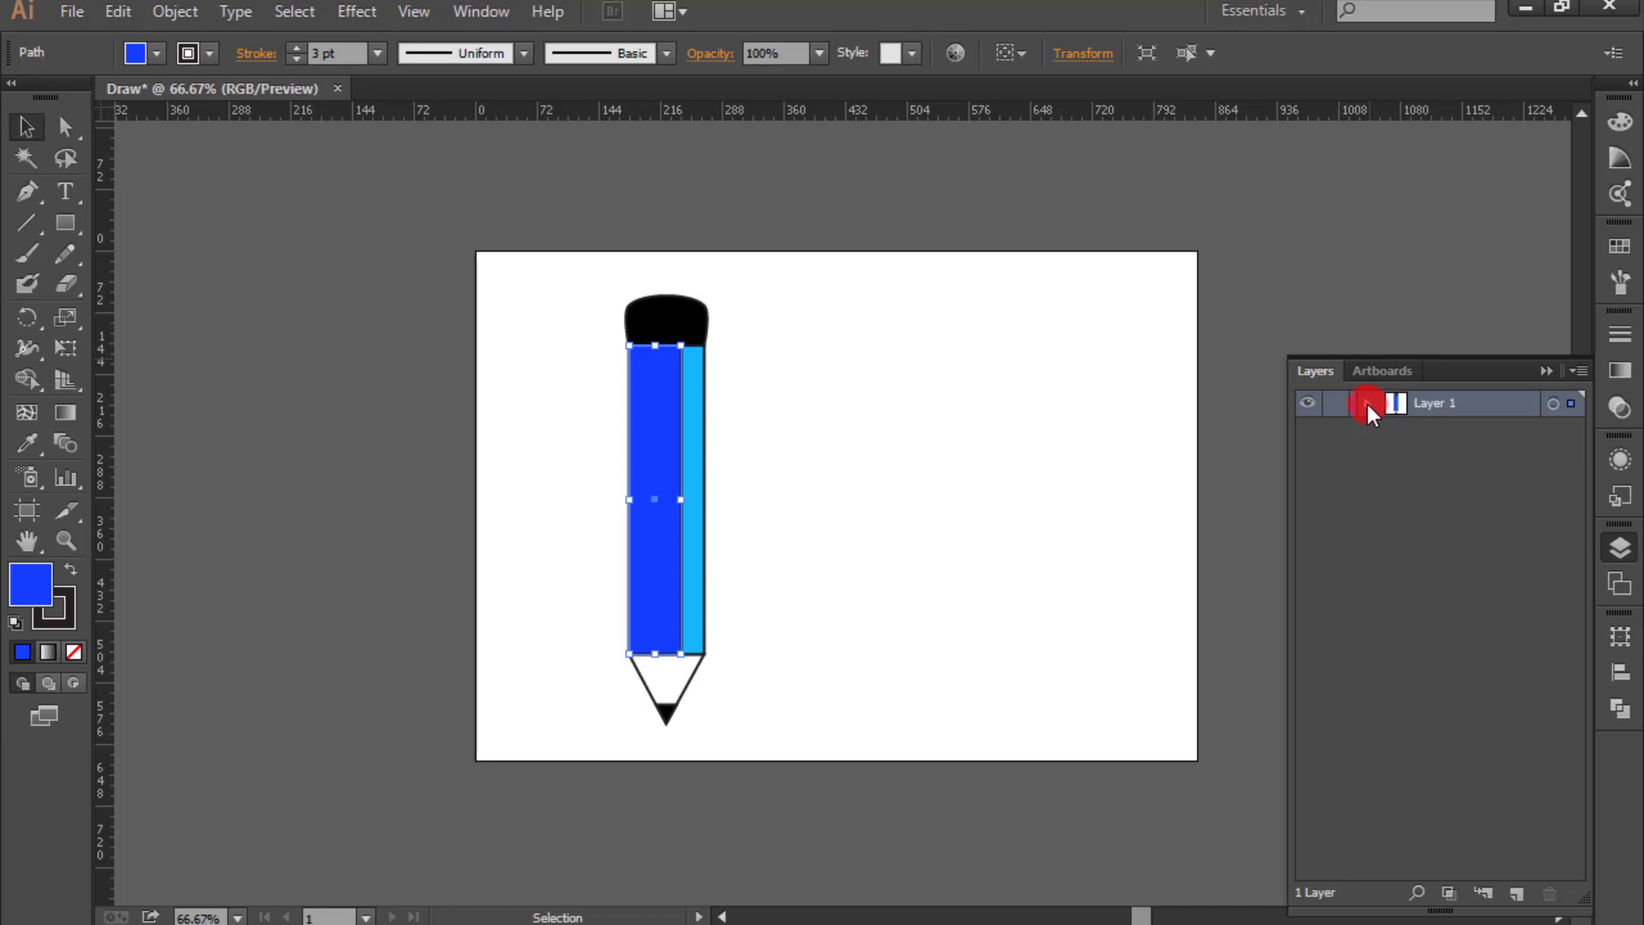
left_click(1367, 402)
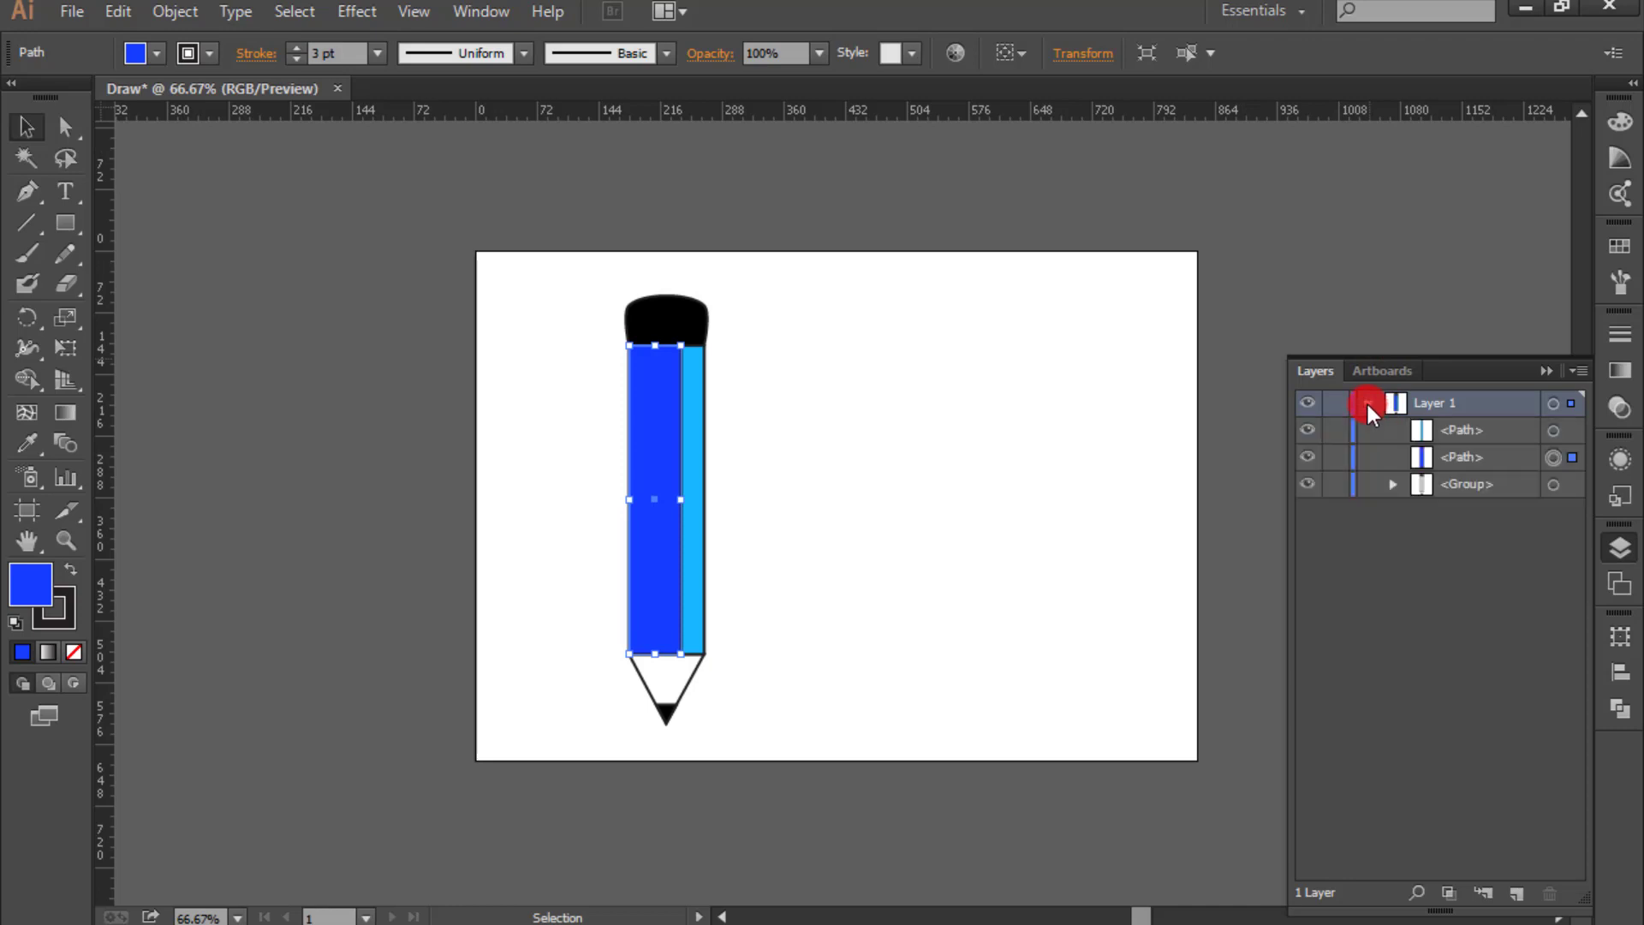
left_click(1391, 483)
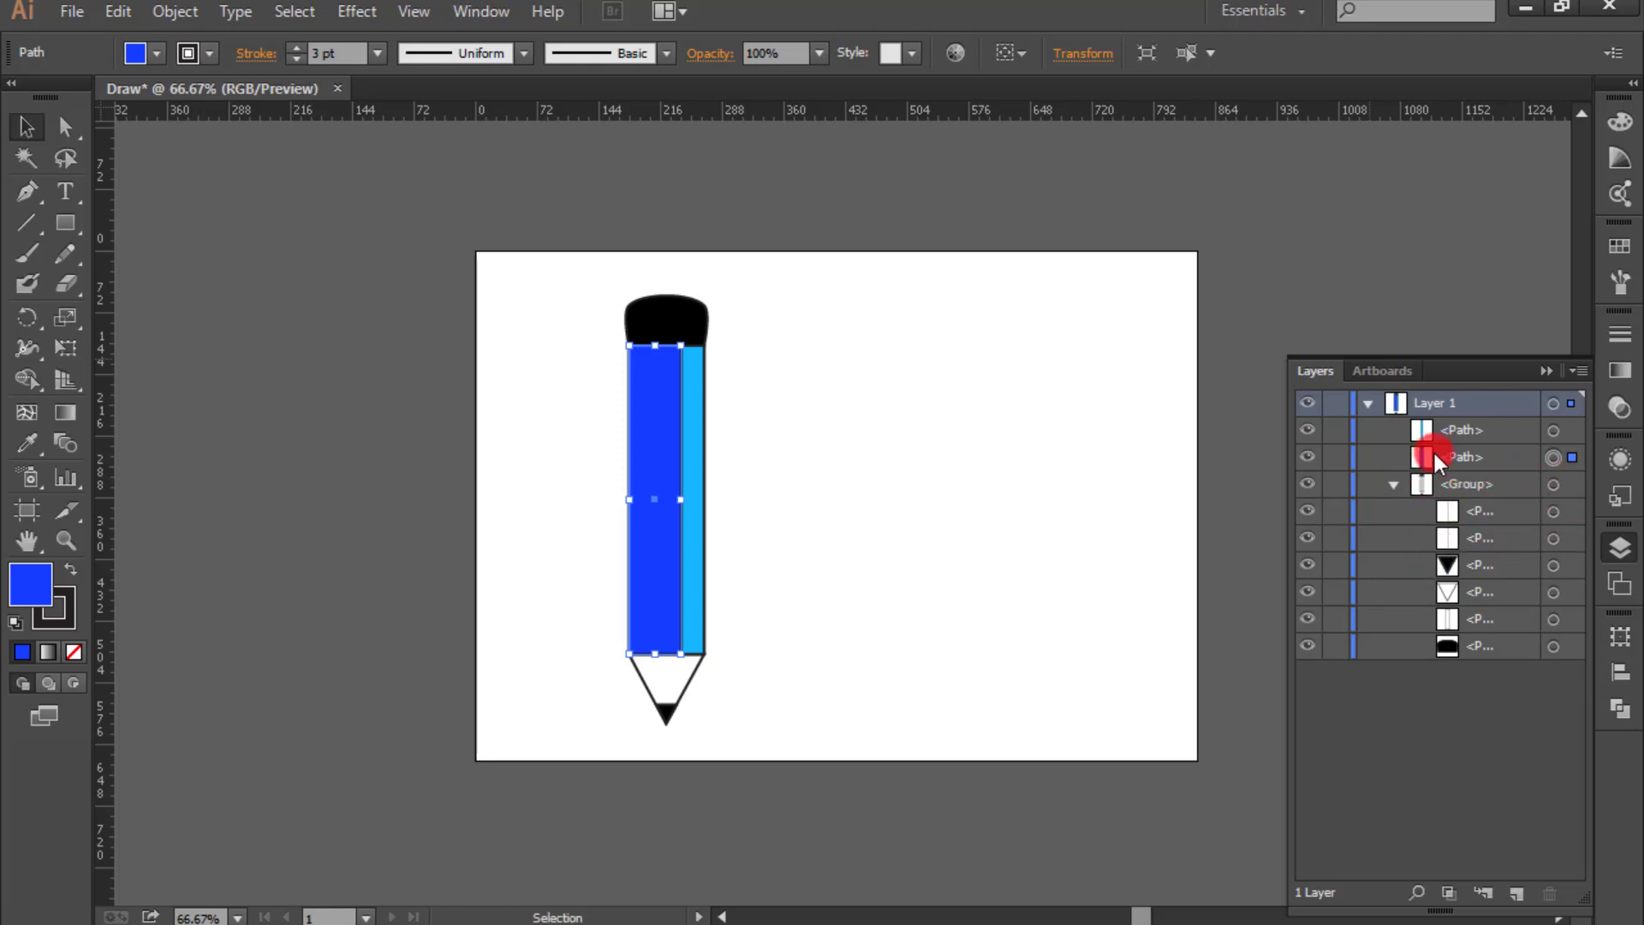
Step: Identify the darker blue rectangle's path by toggling its visibility, and move it into the group directly below the two divider lines
left_click(1305, 459)
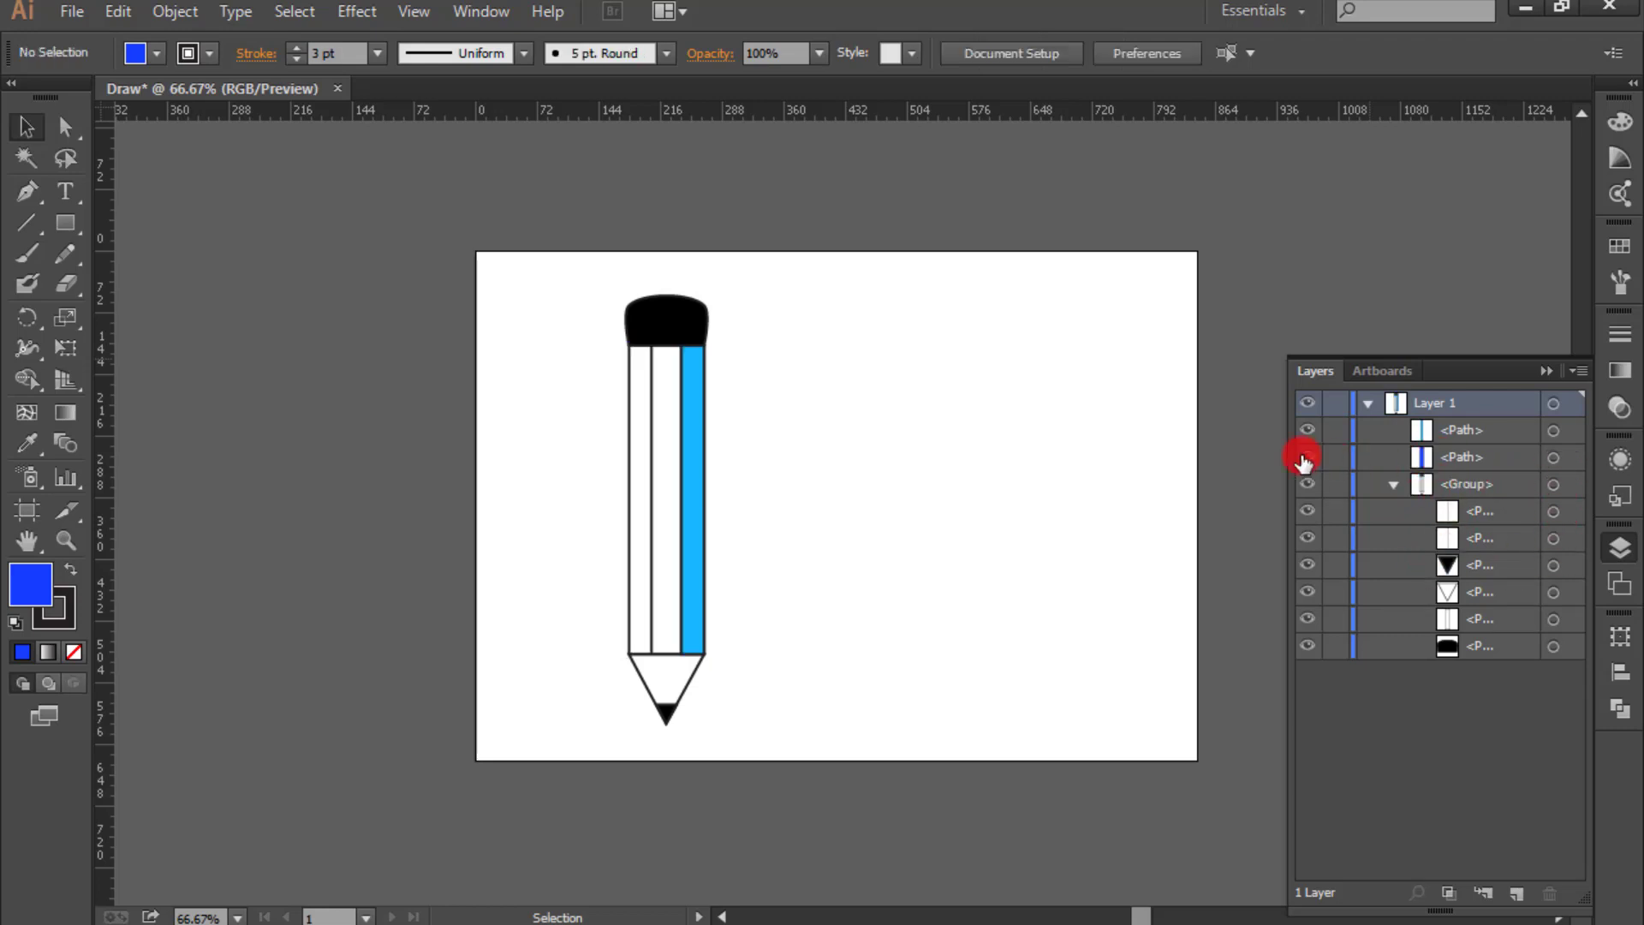
left_click(1305, 459)
left_click(1305, 459)
left_click(1306, 459)
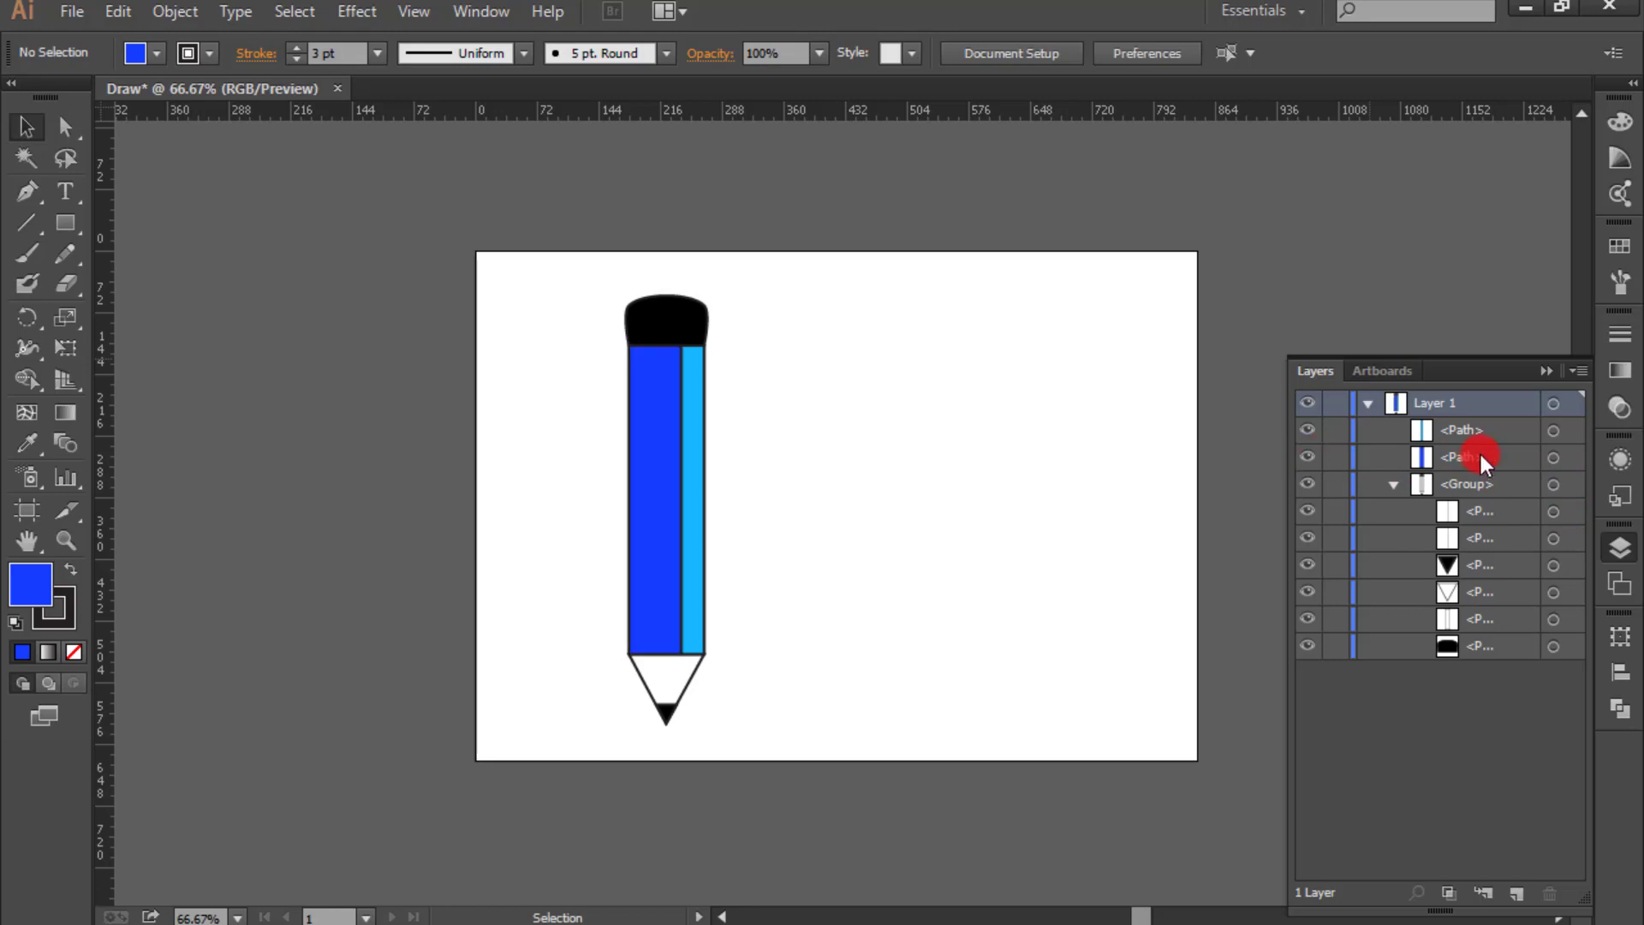
left_click(1479, 454)
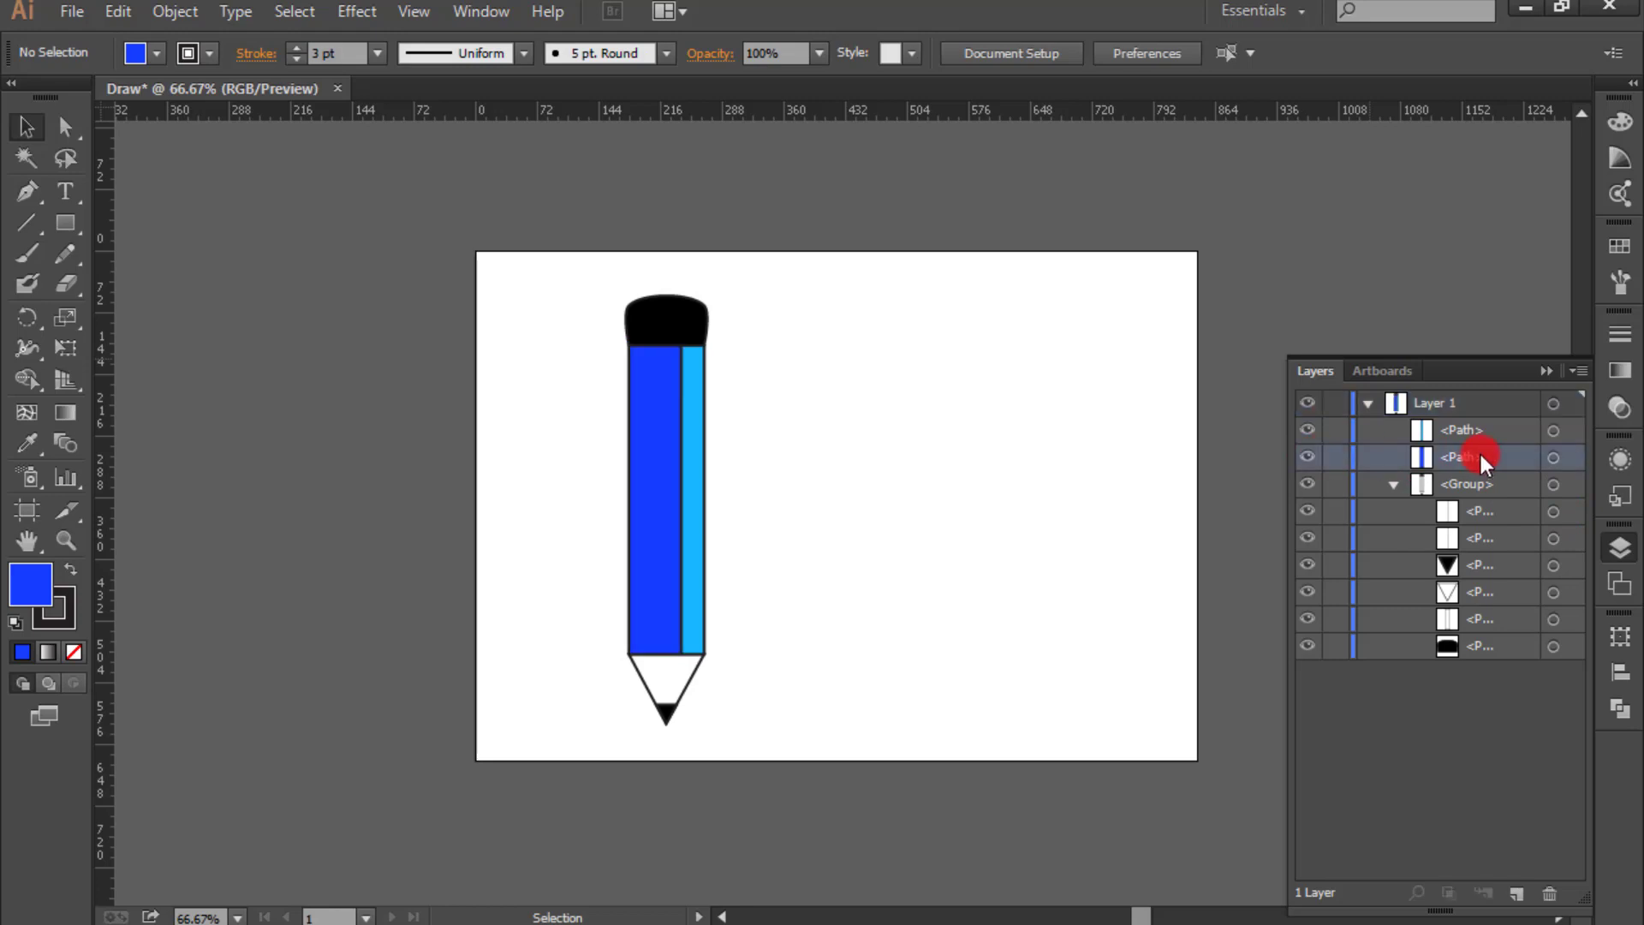
mouse_move(1478, 456)
left_mouse_down()
mouse_move(1461, 466)
mouse_move(1454, 542)
left_mouse_up()
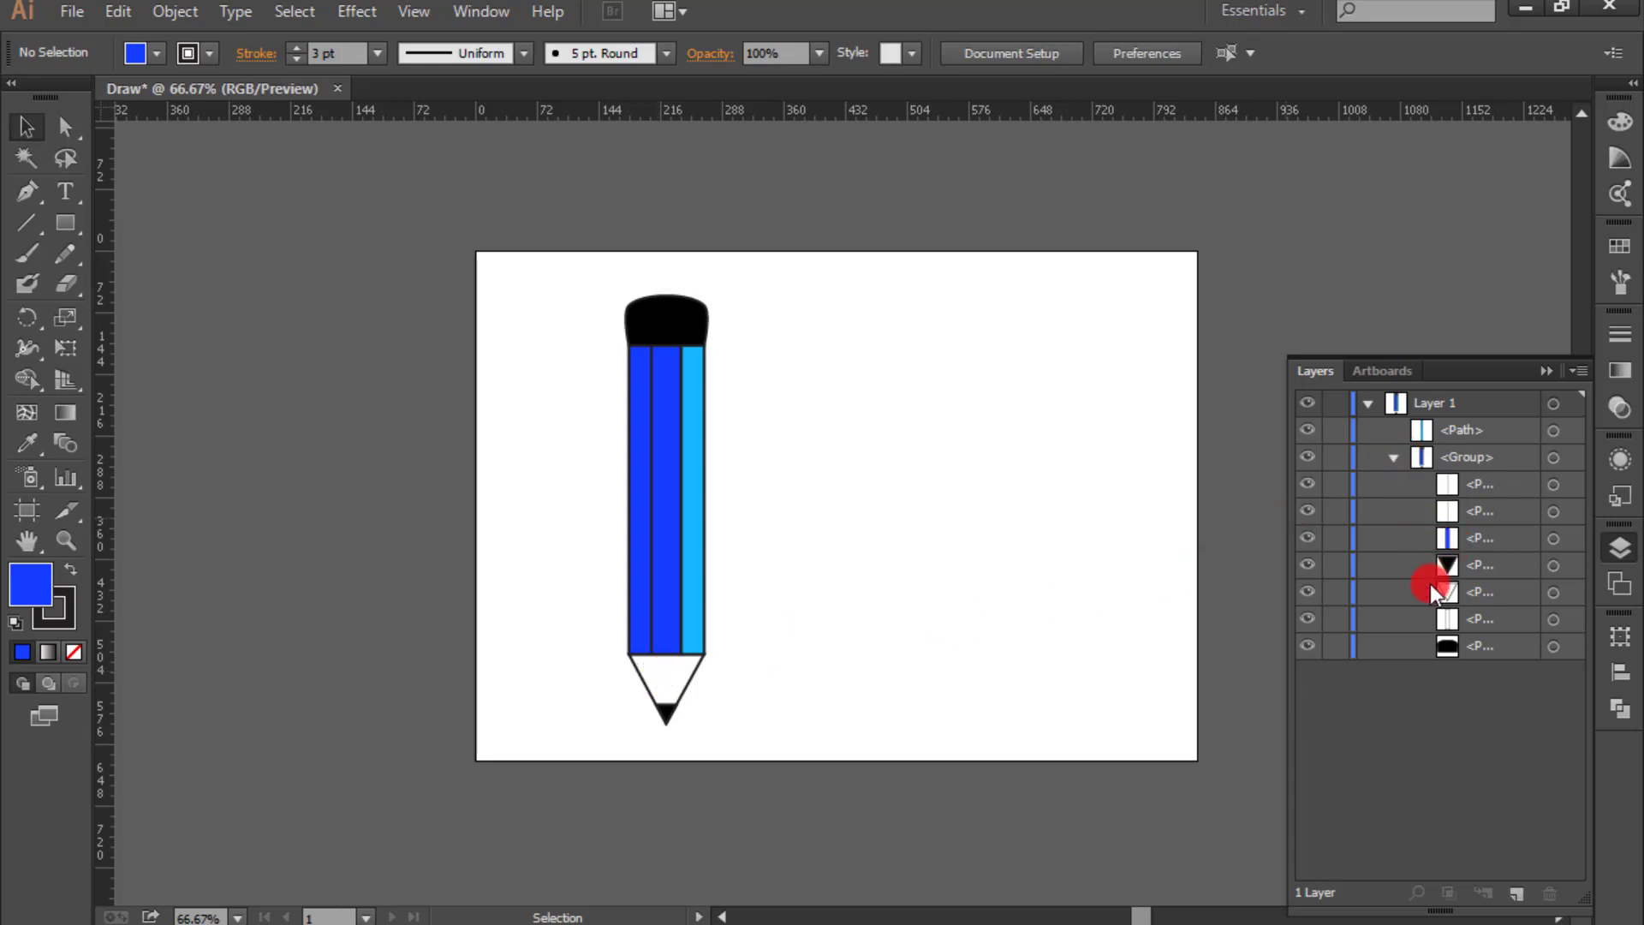
Step: Ungroup the pencil's grouped shapes into separate paths
left_click(689, 675)
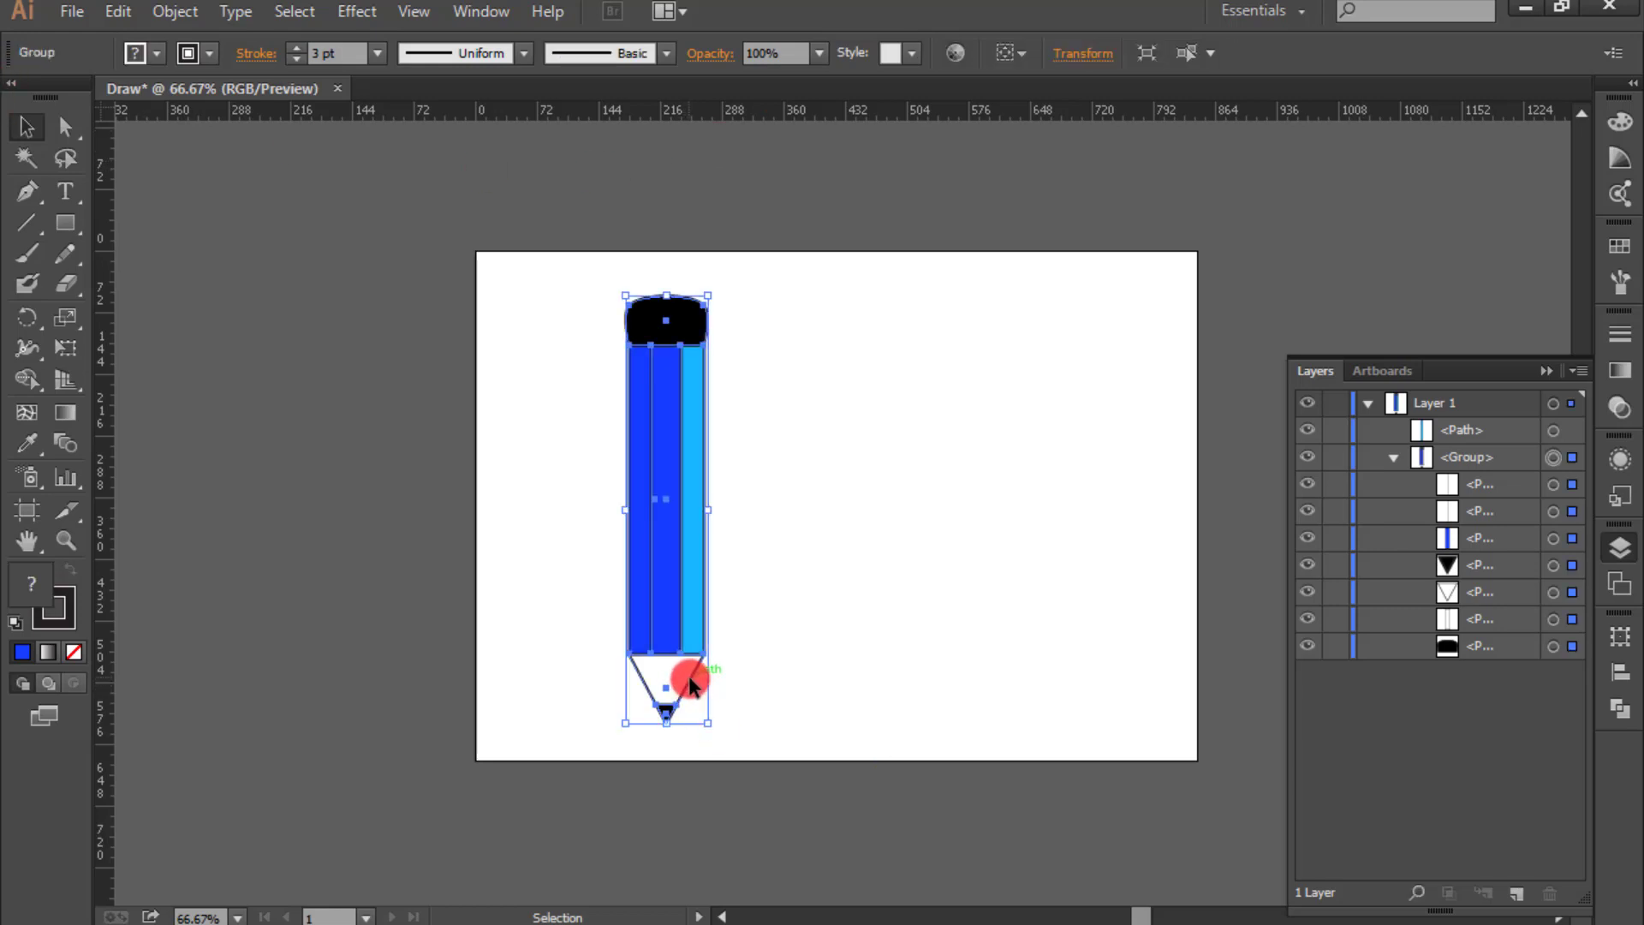
right_click(691, 680)
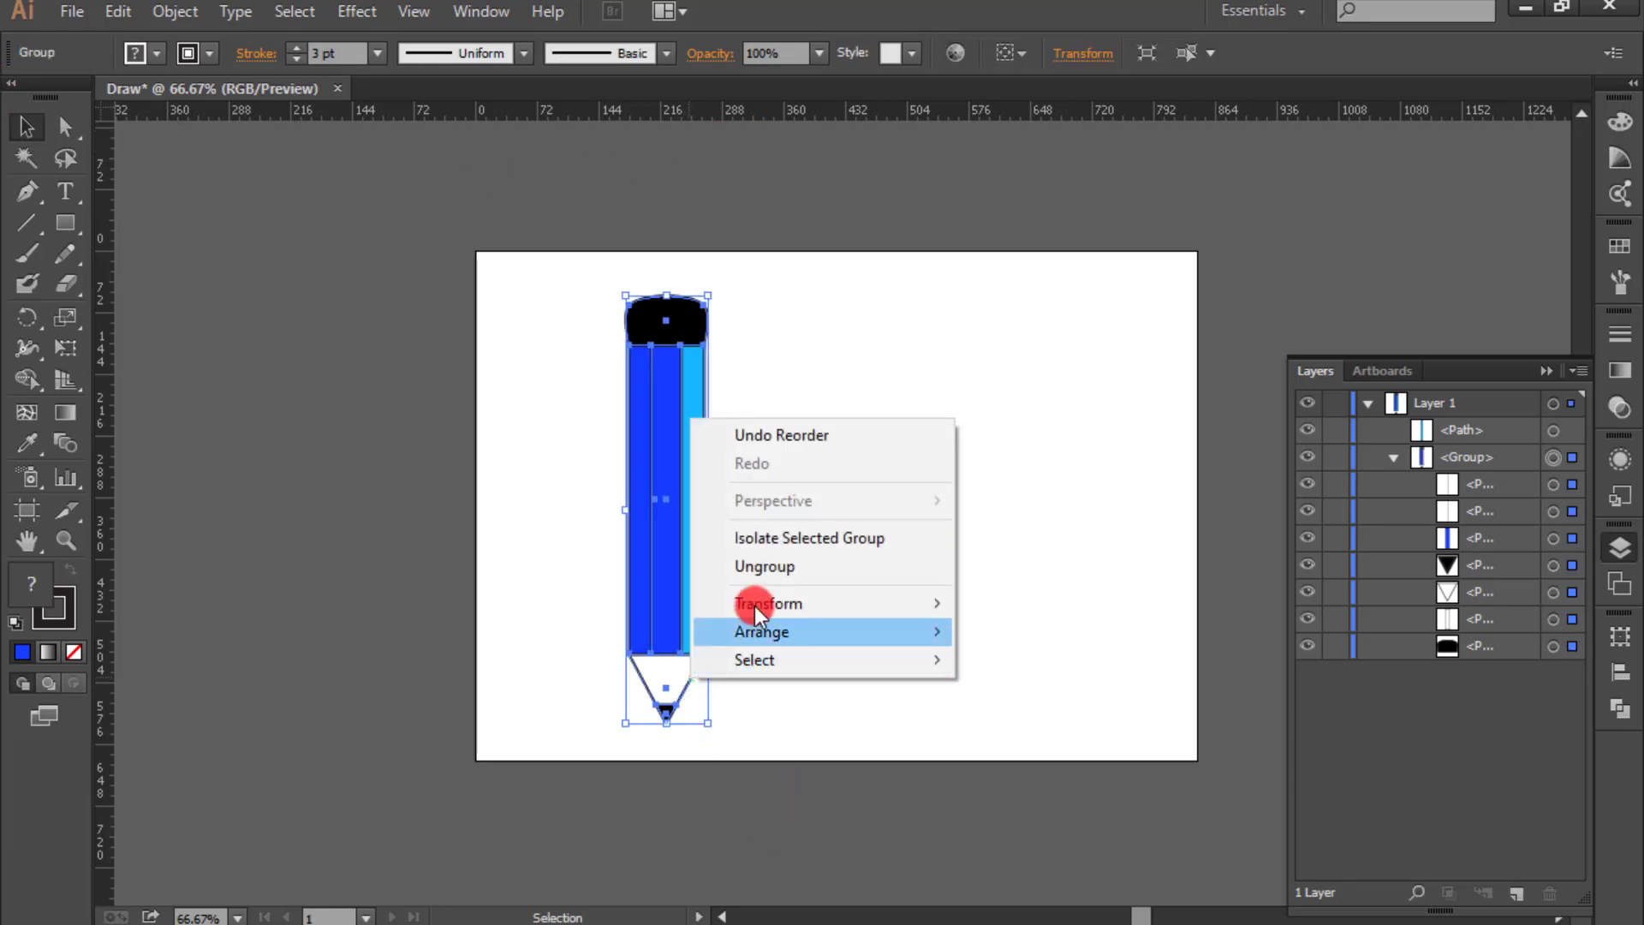
left_click(759, 574)
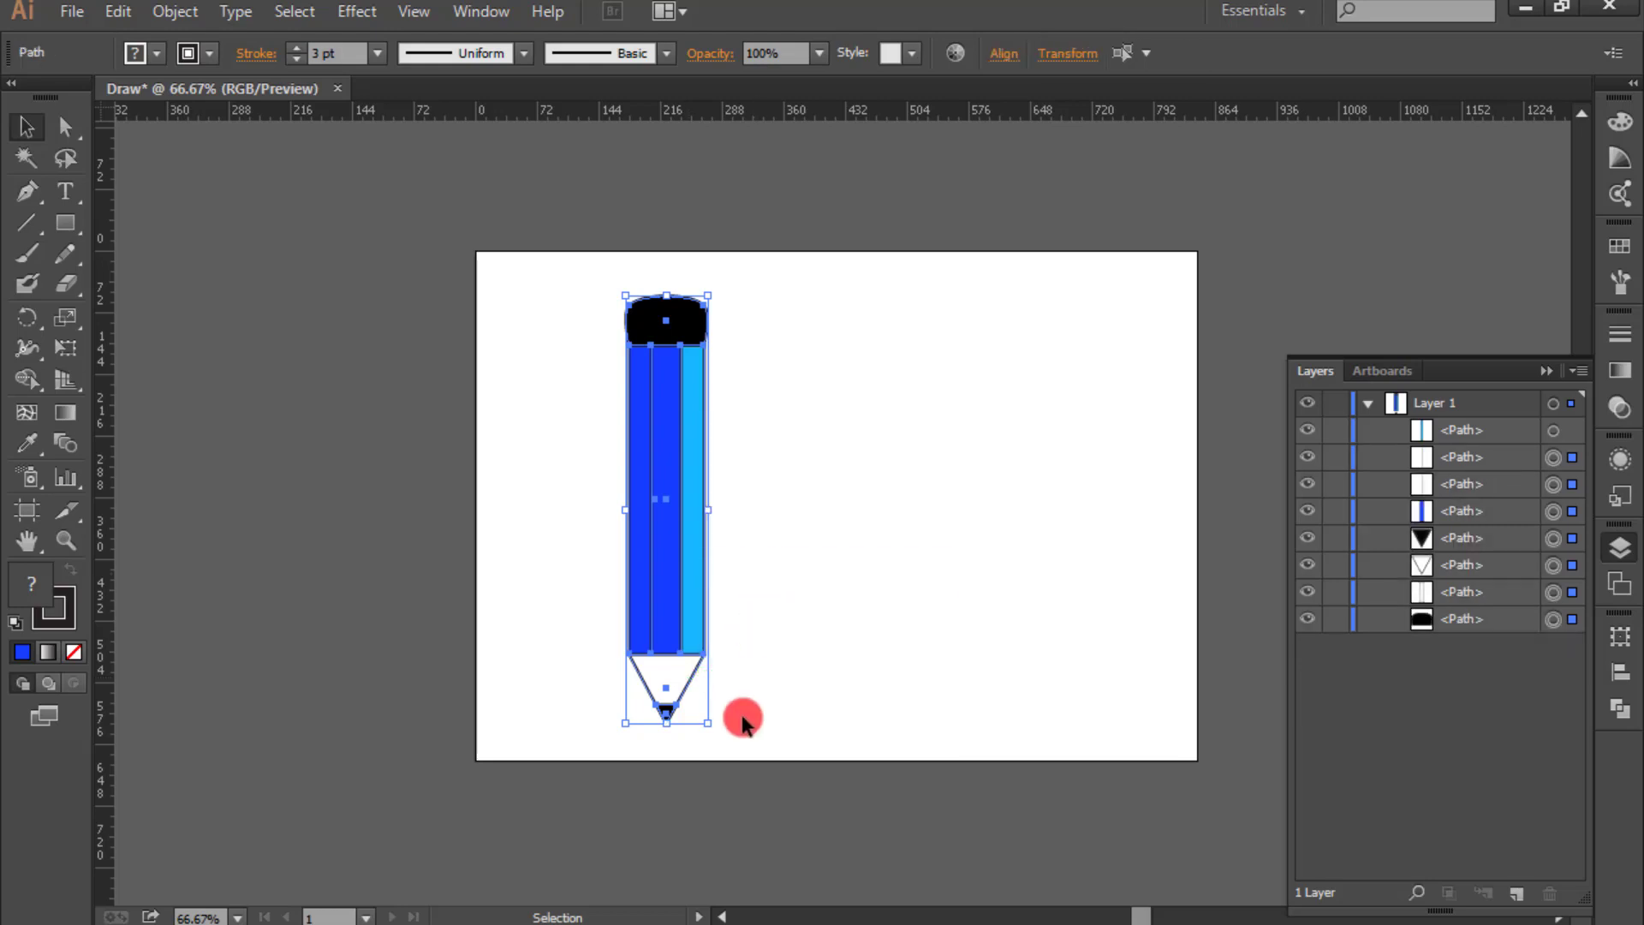
Step: Fill the pencil's triangular tip with the greyish beige A8A794
left_click(700, 696)
left_click(695, 689)
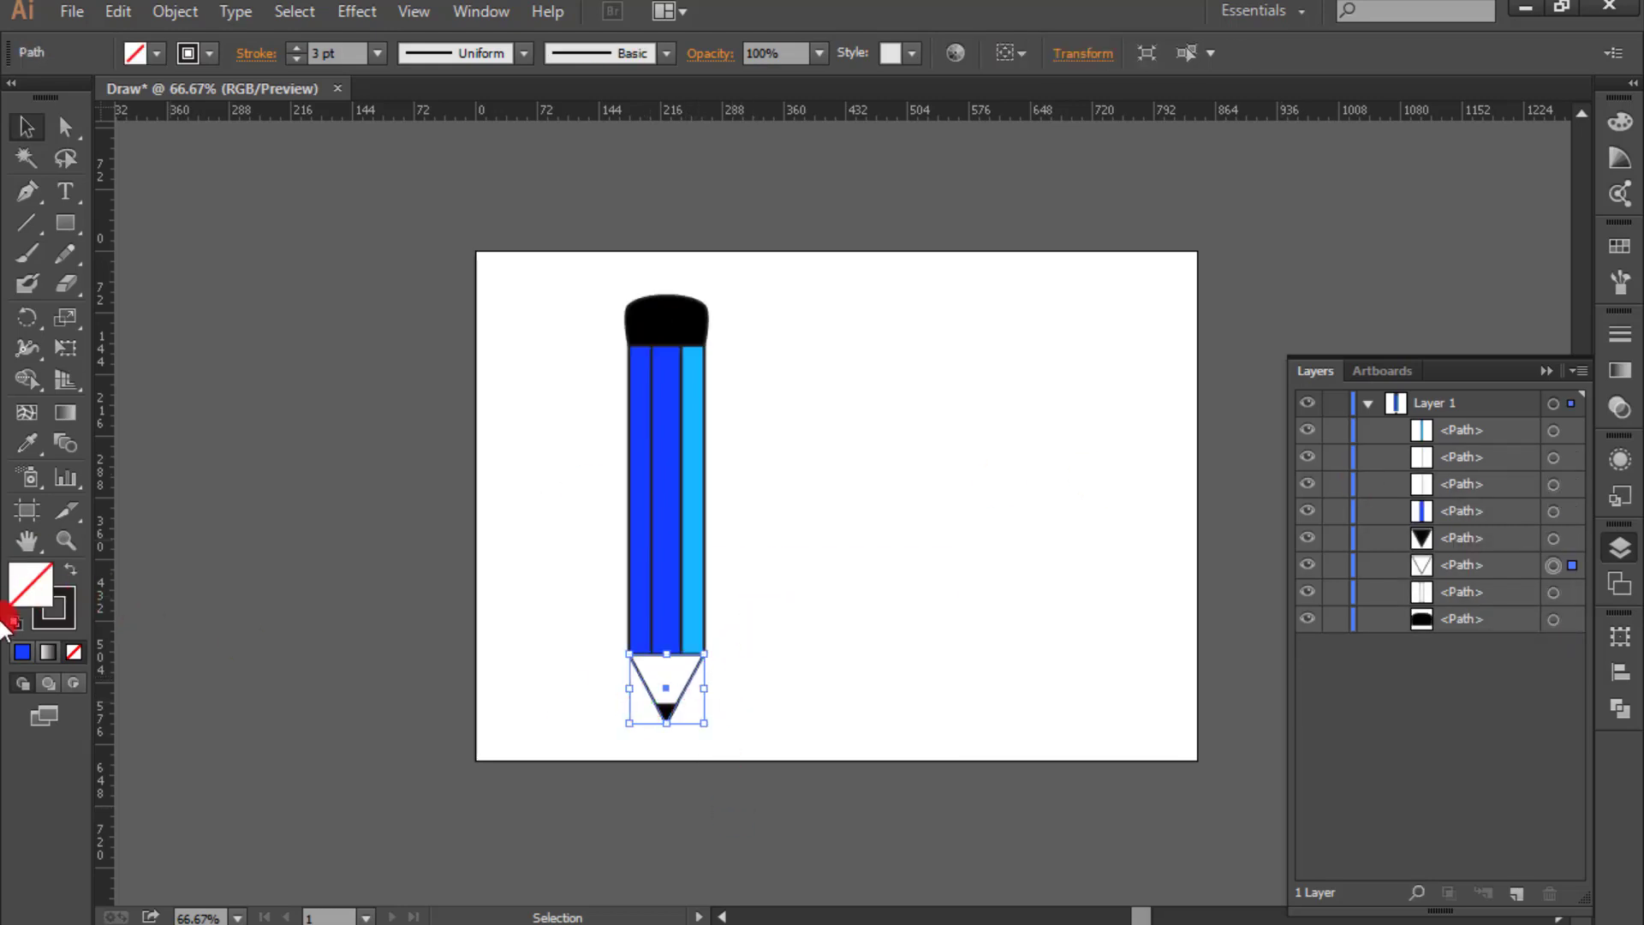
double_click(29, 588)
left_click_drag(886, 221, 1199, 137)
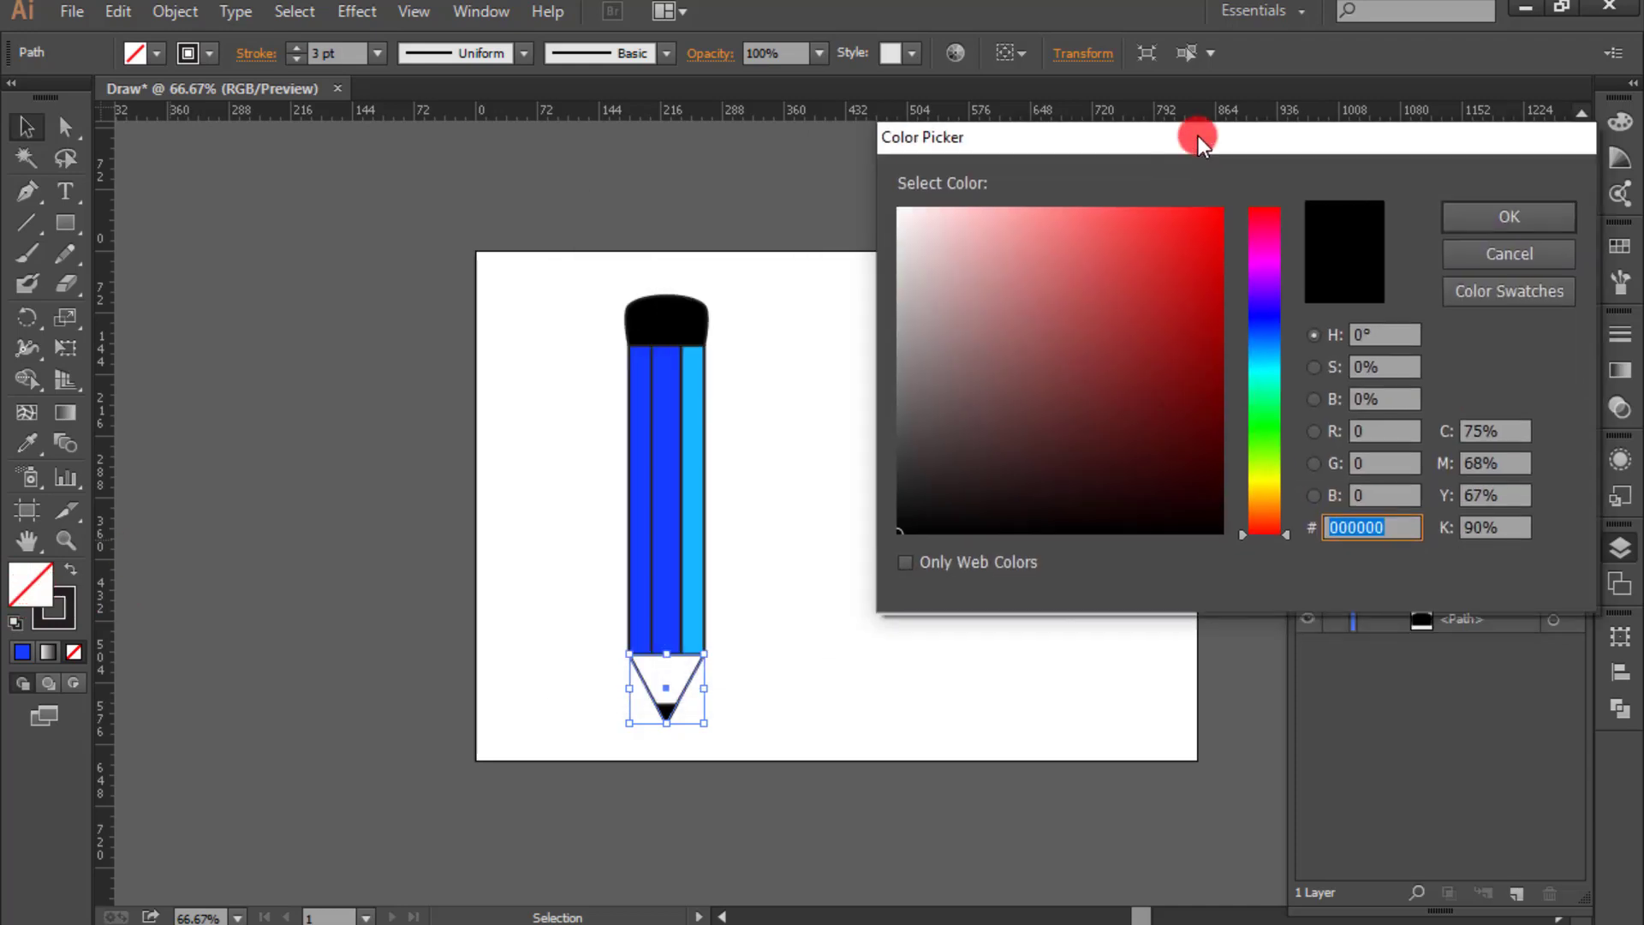
left_click(1056, 315)
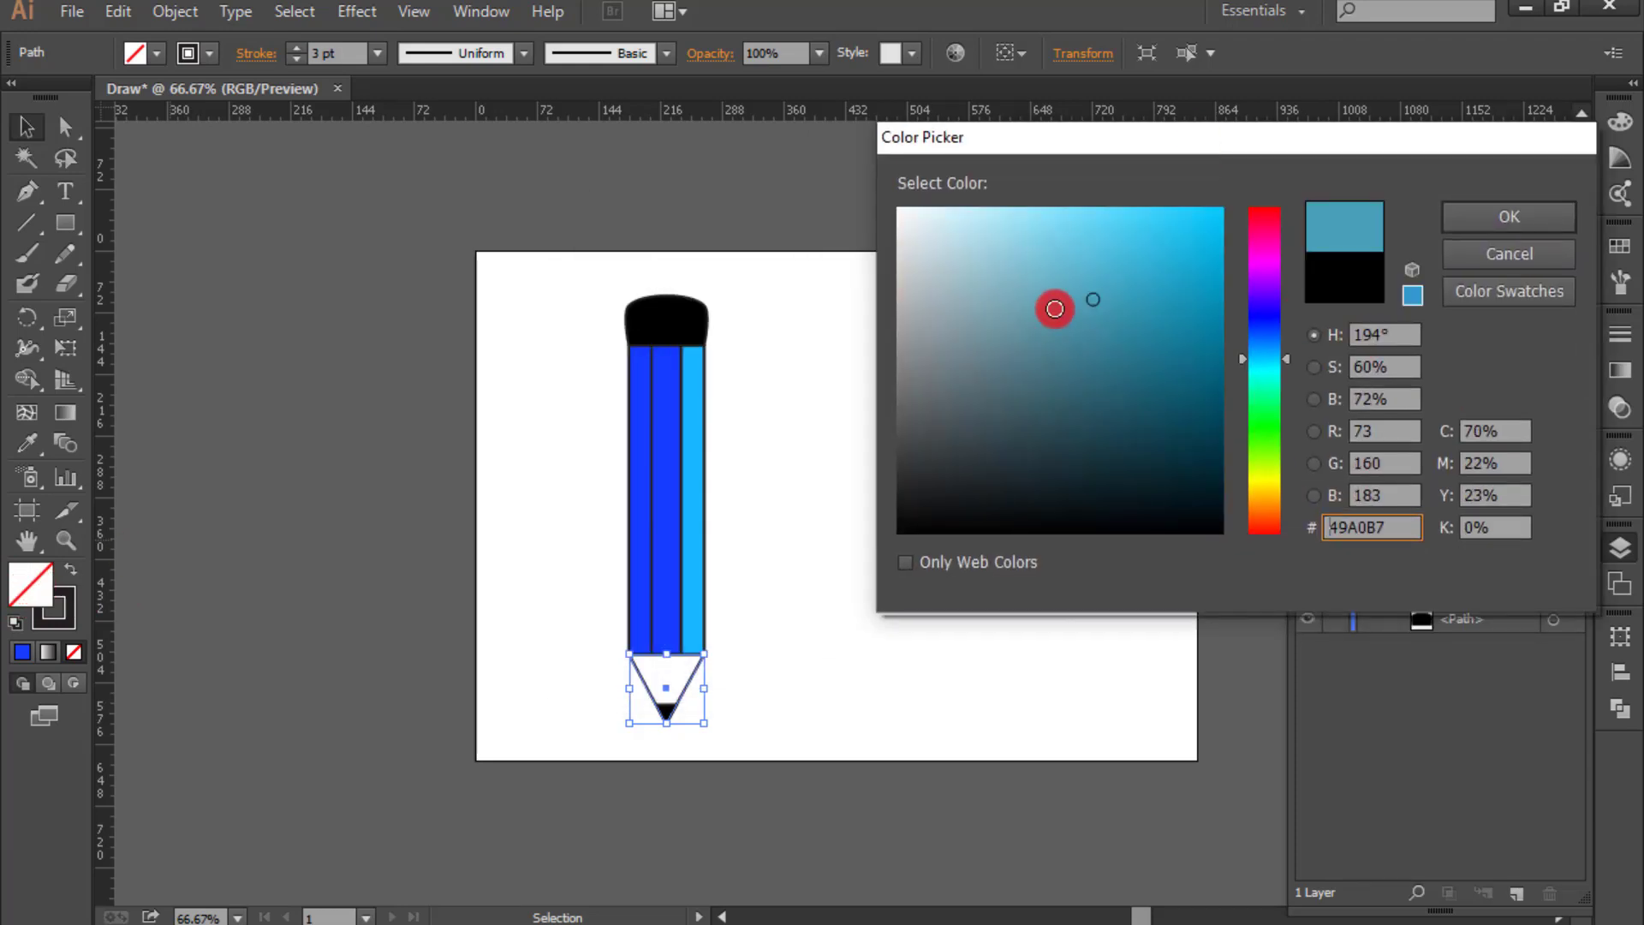
left_click(941, 338)
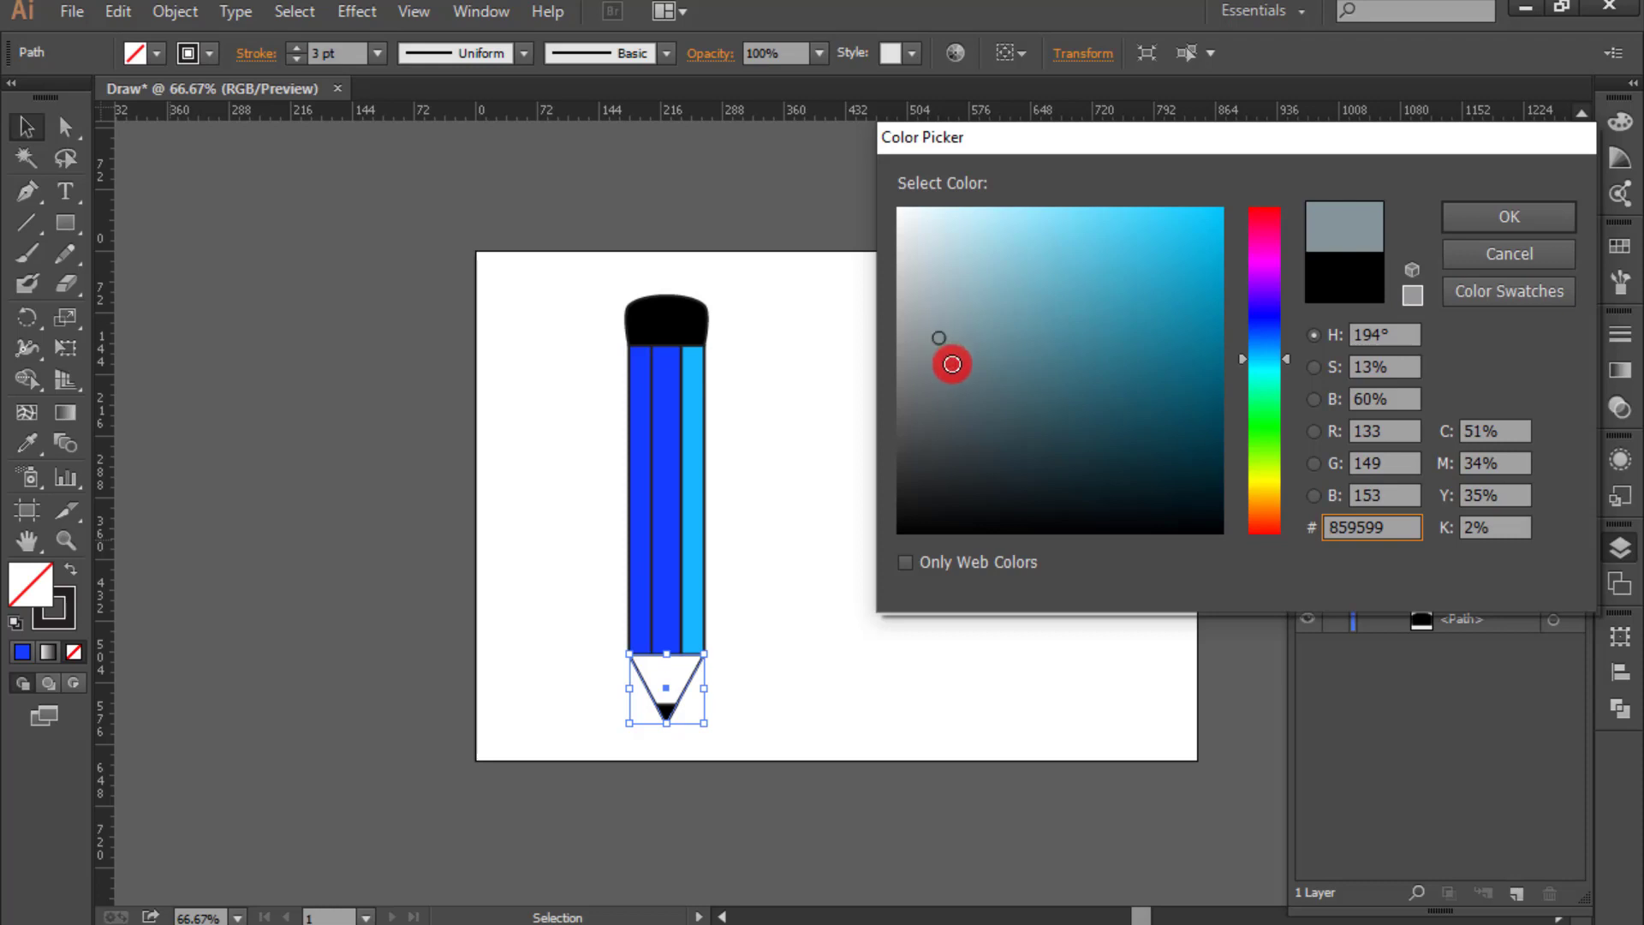
left_click(1264, 484)
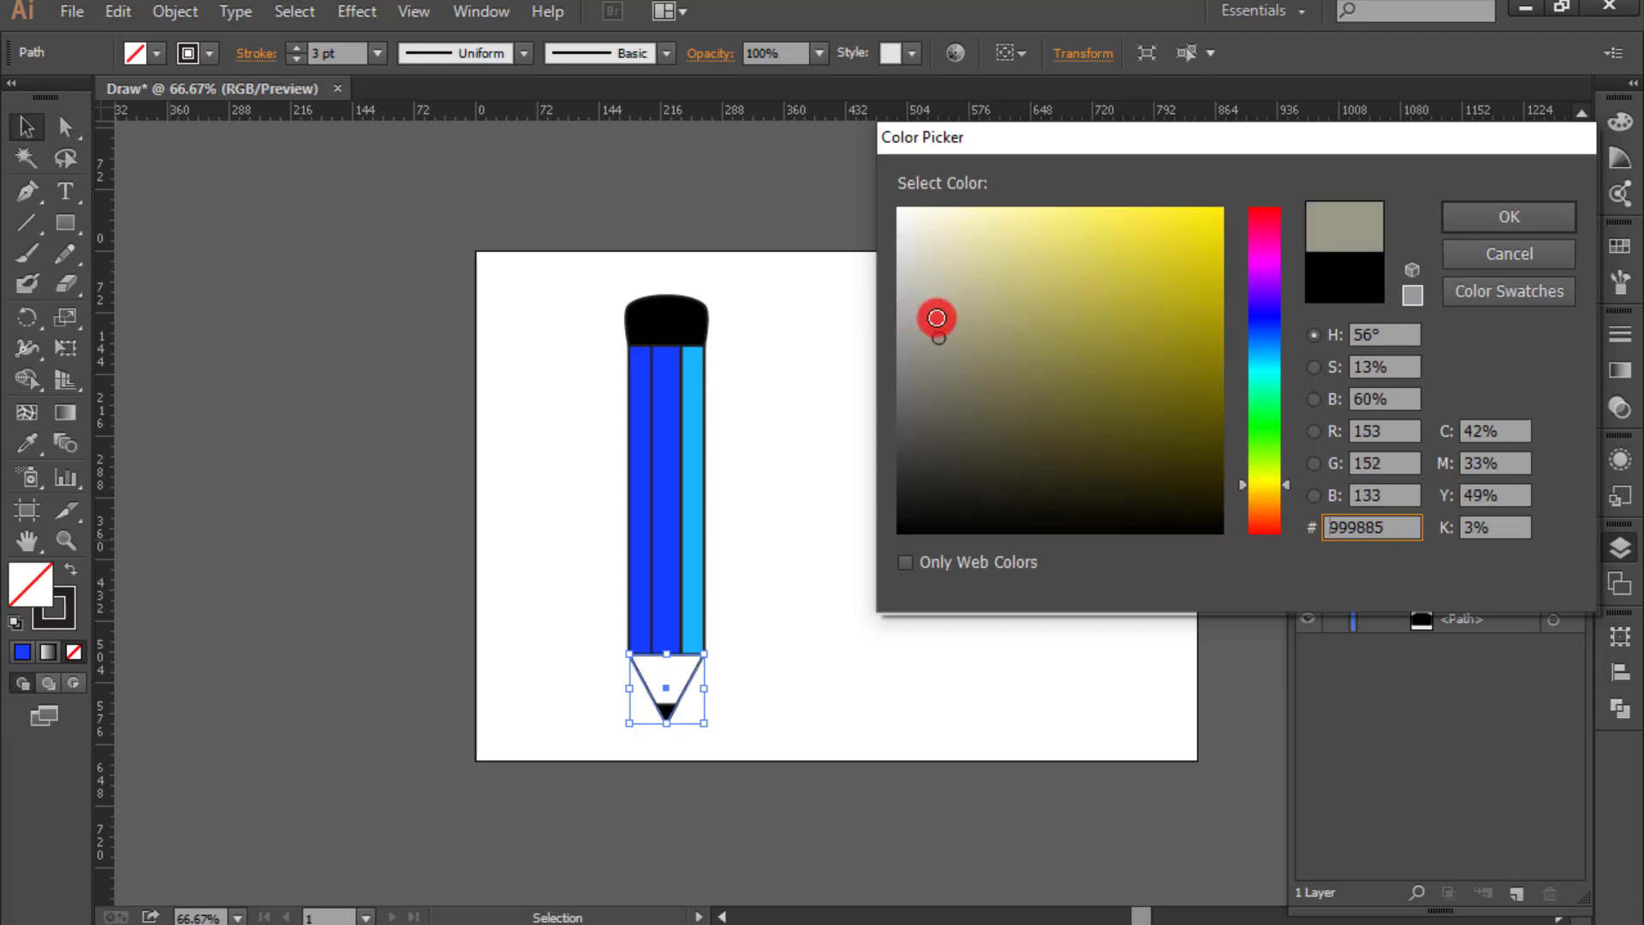
left_click(935, 318)
left_click(1456, 219)
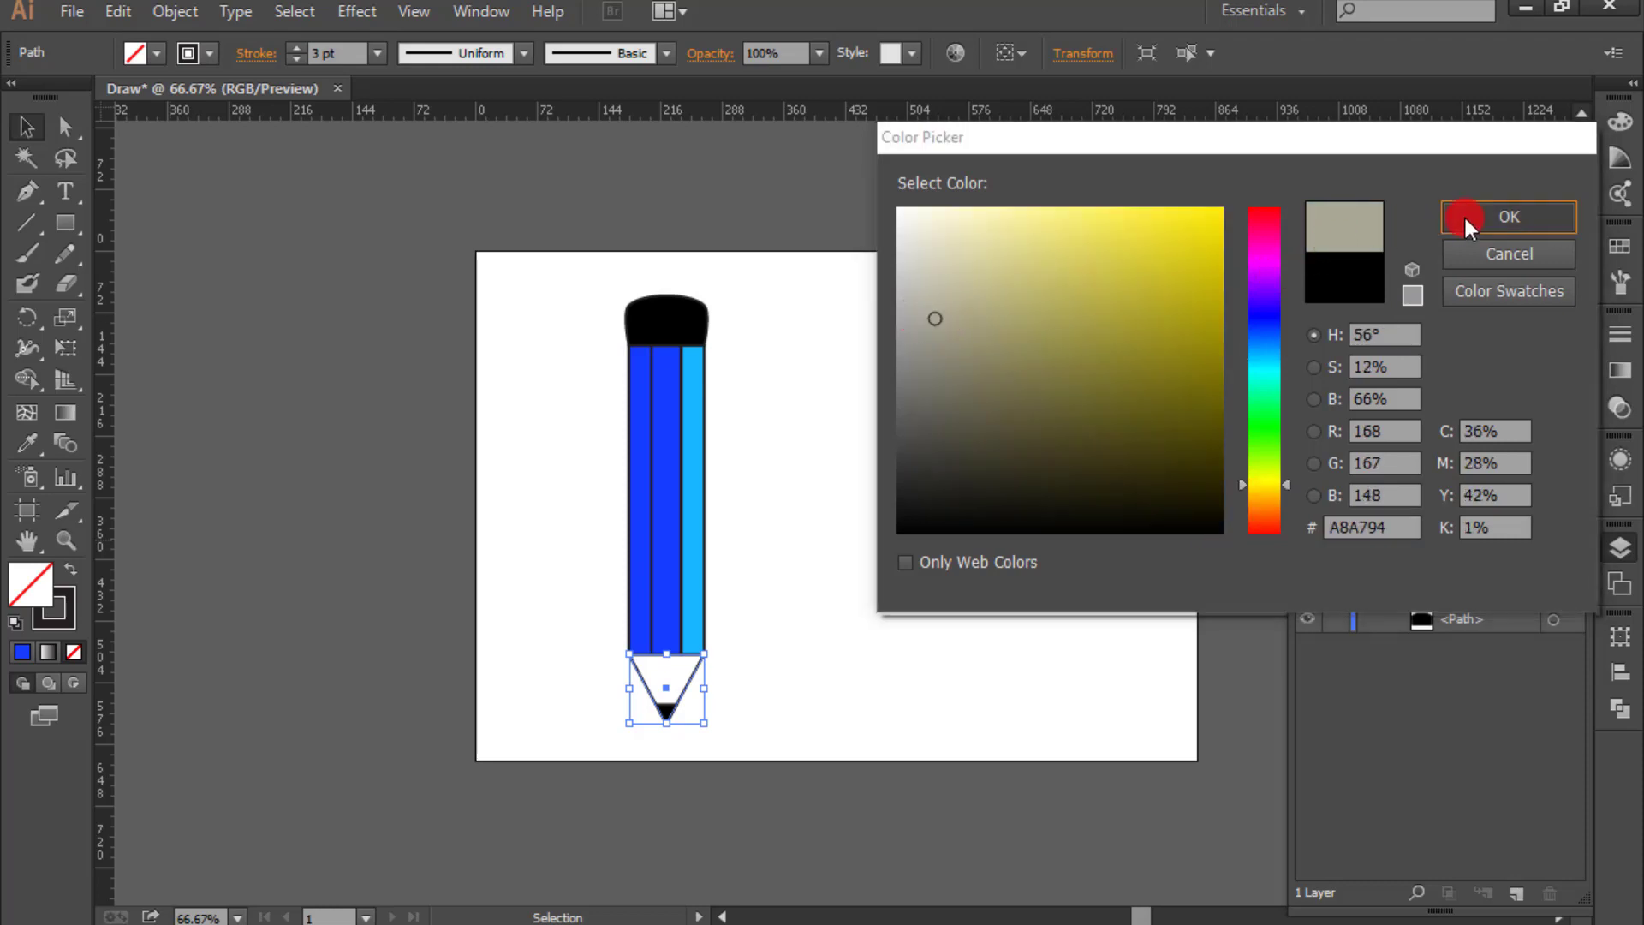
Step: Select all the pencil's shapes and group them
mouse_move(582, 294)
left_mouse_down()
mouse_move(634, 468)
mouse_move(754, 707)
left_mouse_up()
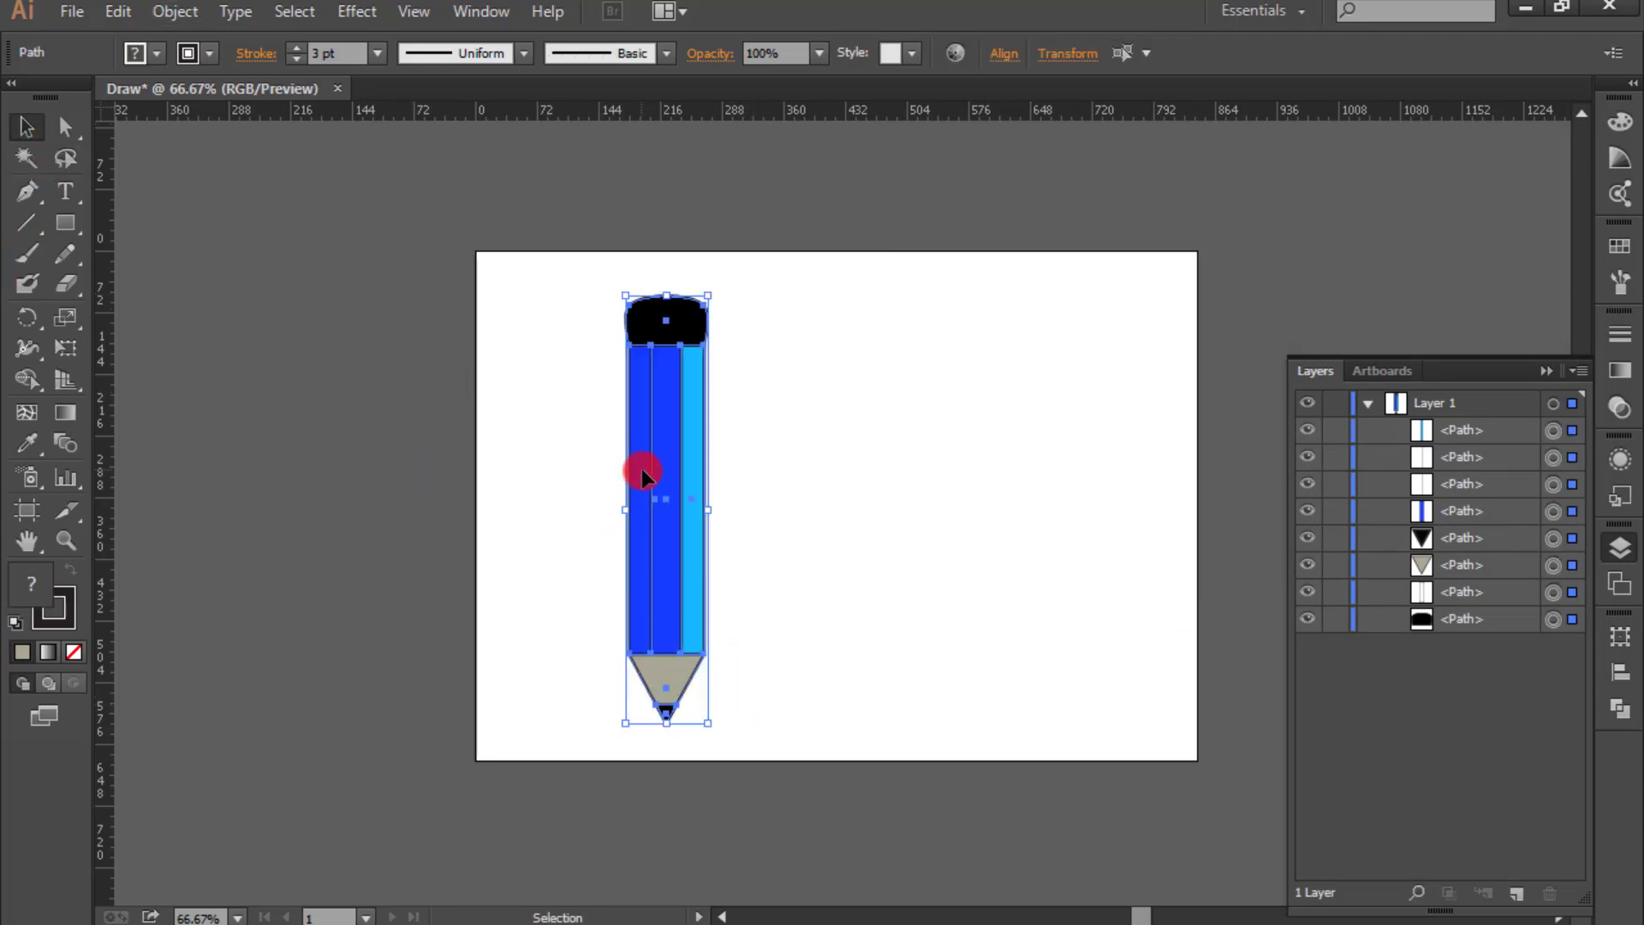
right_click(644, 471)
left_click(753, 590)
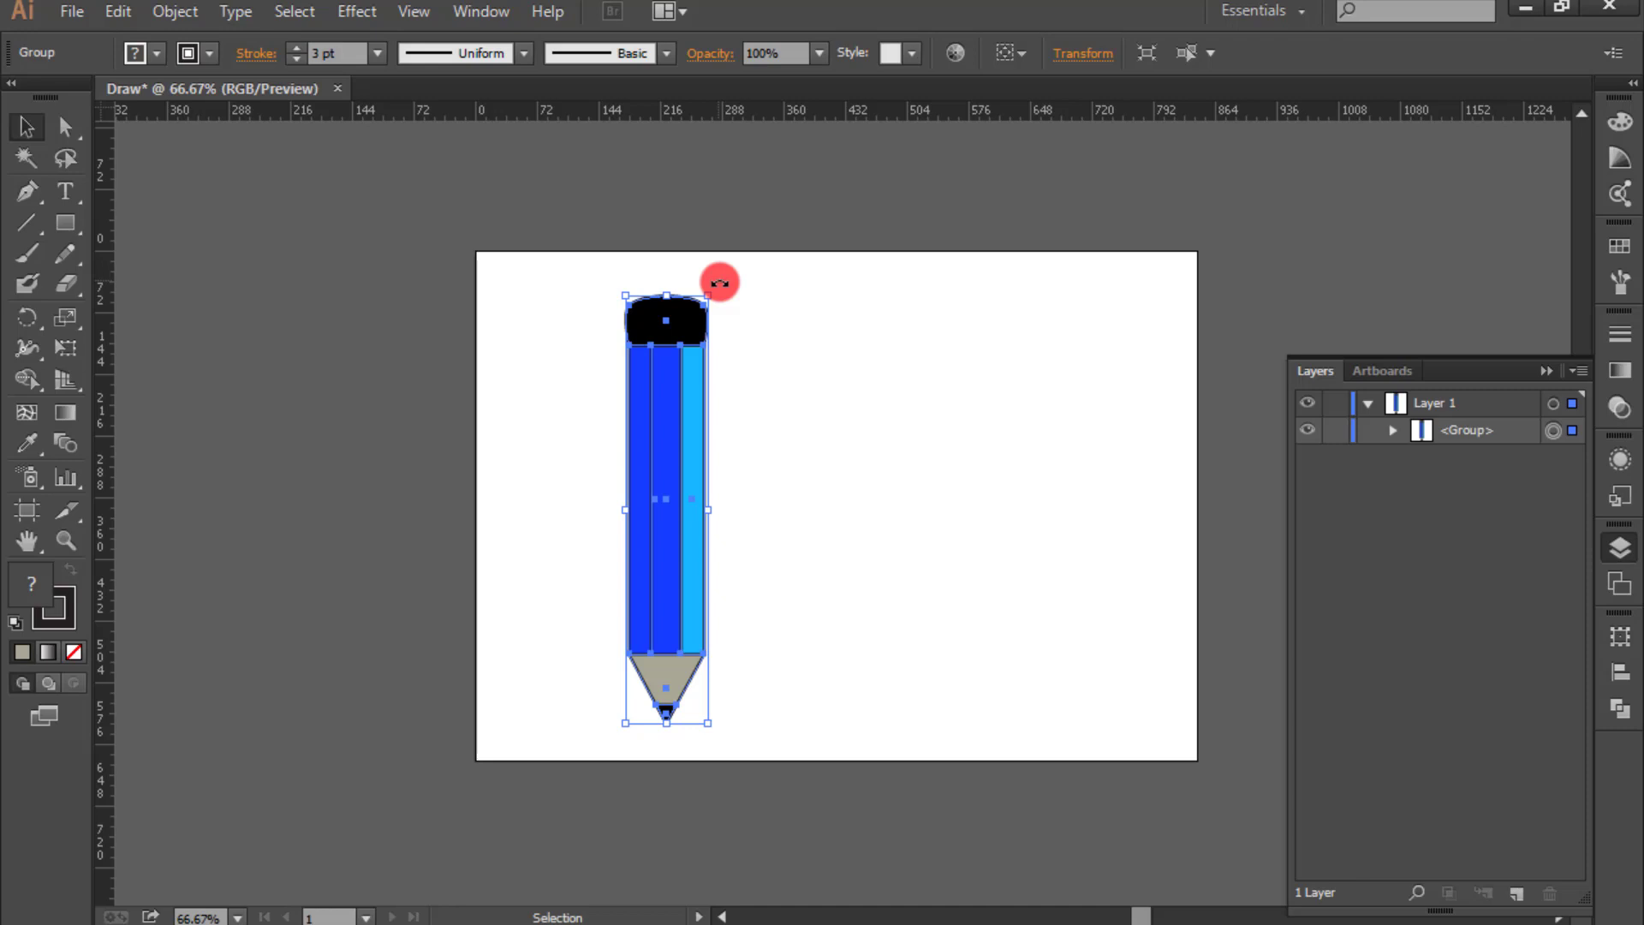
Step: Rotate the pencil group clockwise into a diagonal with the tip at the lower left, and move it to the middle of the artboard
mouse_move(719, 282)
left_mouse_down()
mouse_move(753, 297)
mouse_move(814, 404)
left_mouse_up()
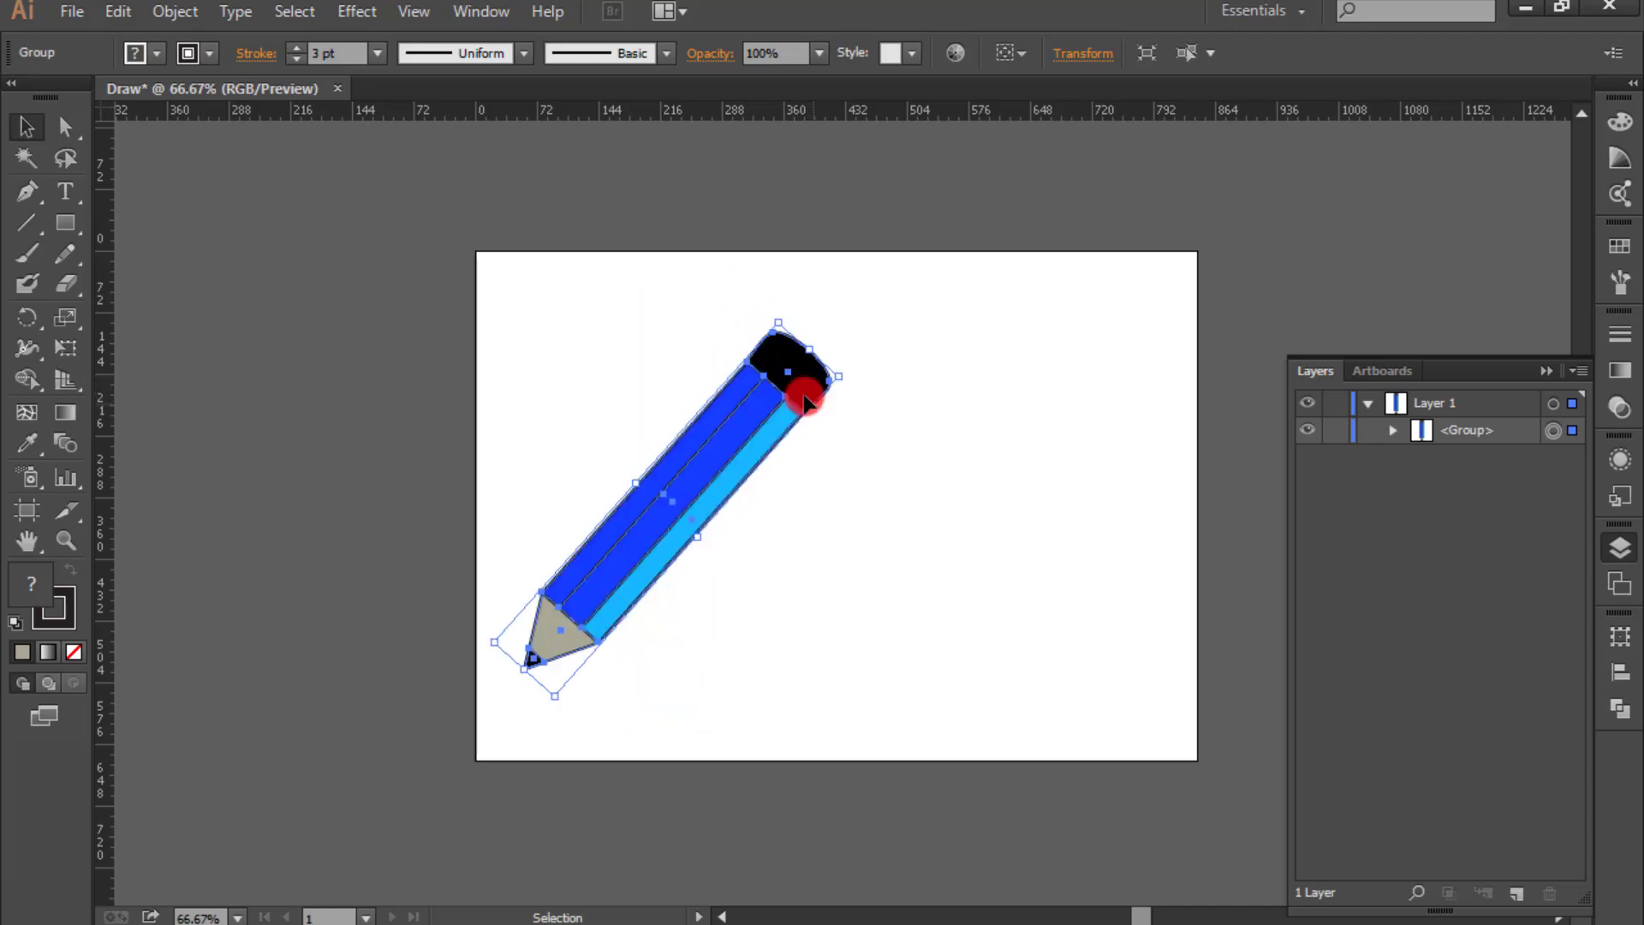
mouse_move(739, 441)
left_mouse_down()
mouse_move(842, 402)
mouse_move(872, 414)
left_mouse_up()
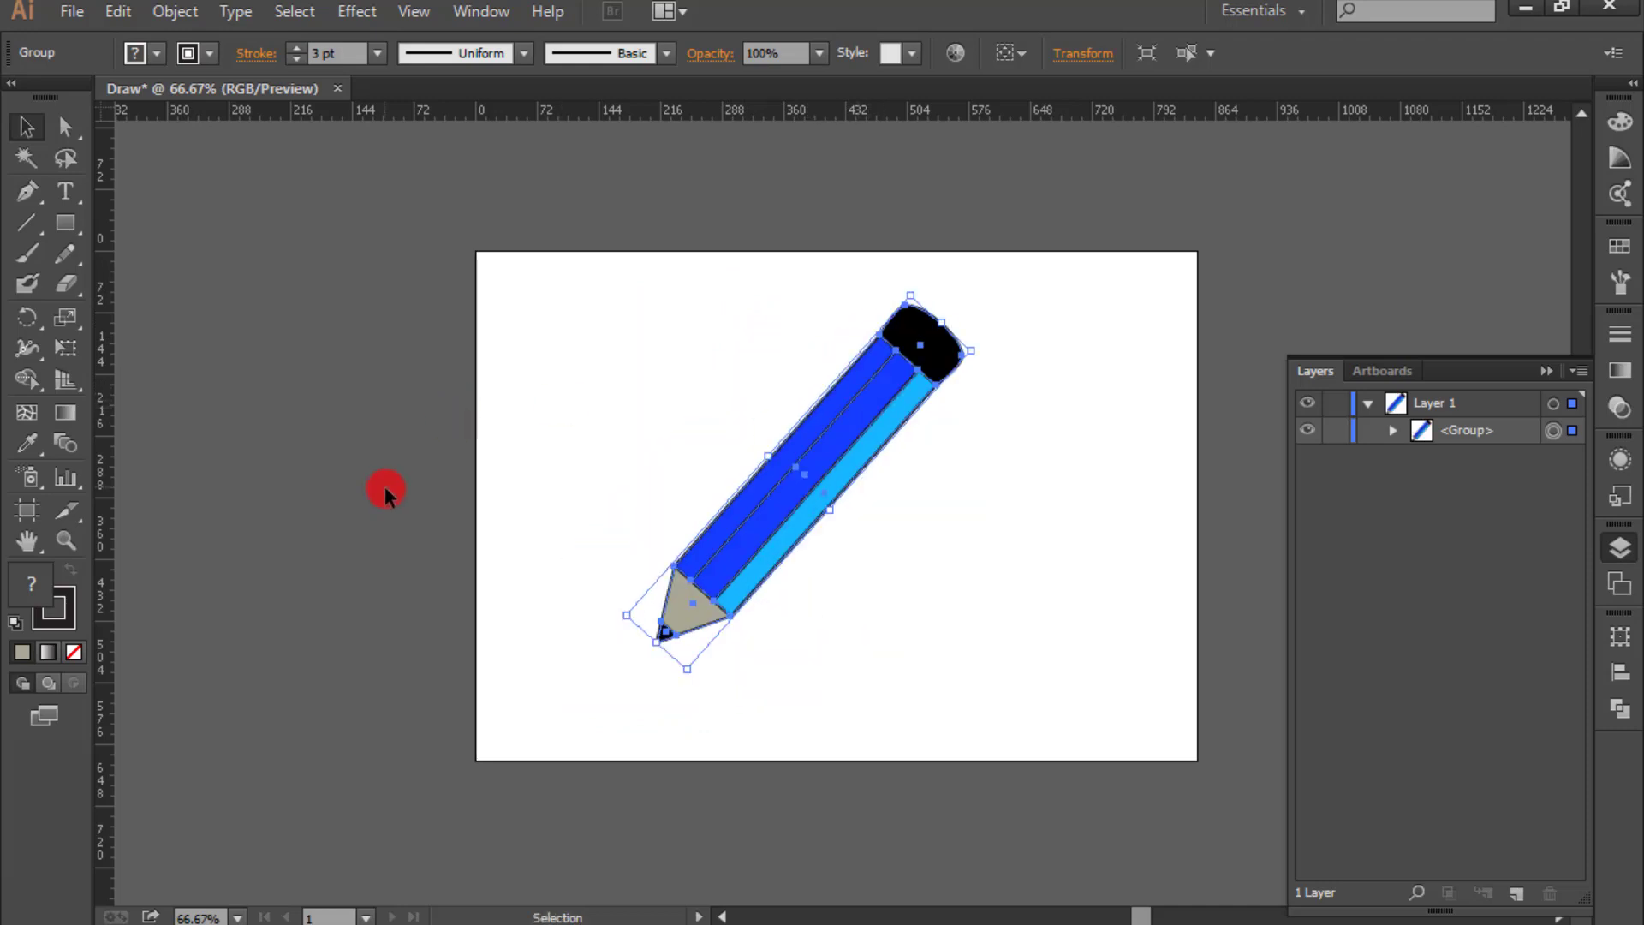
left_click(414, 503)
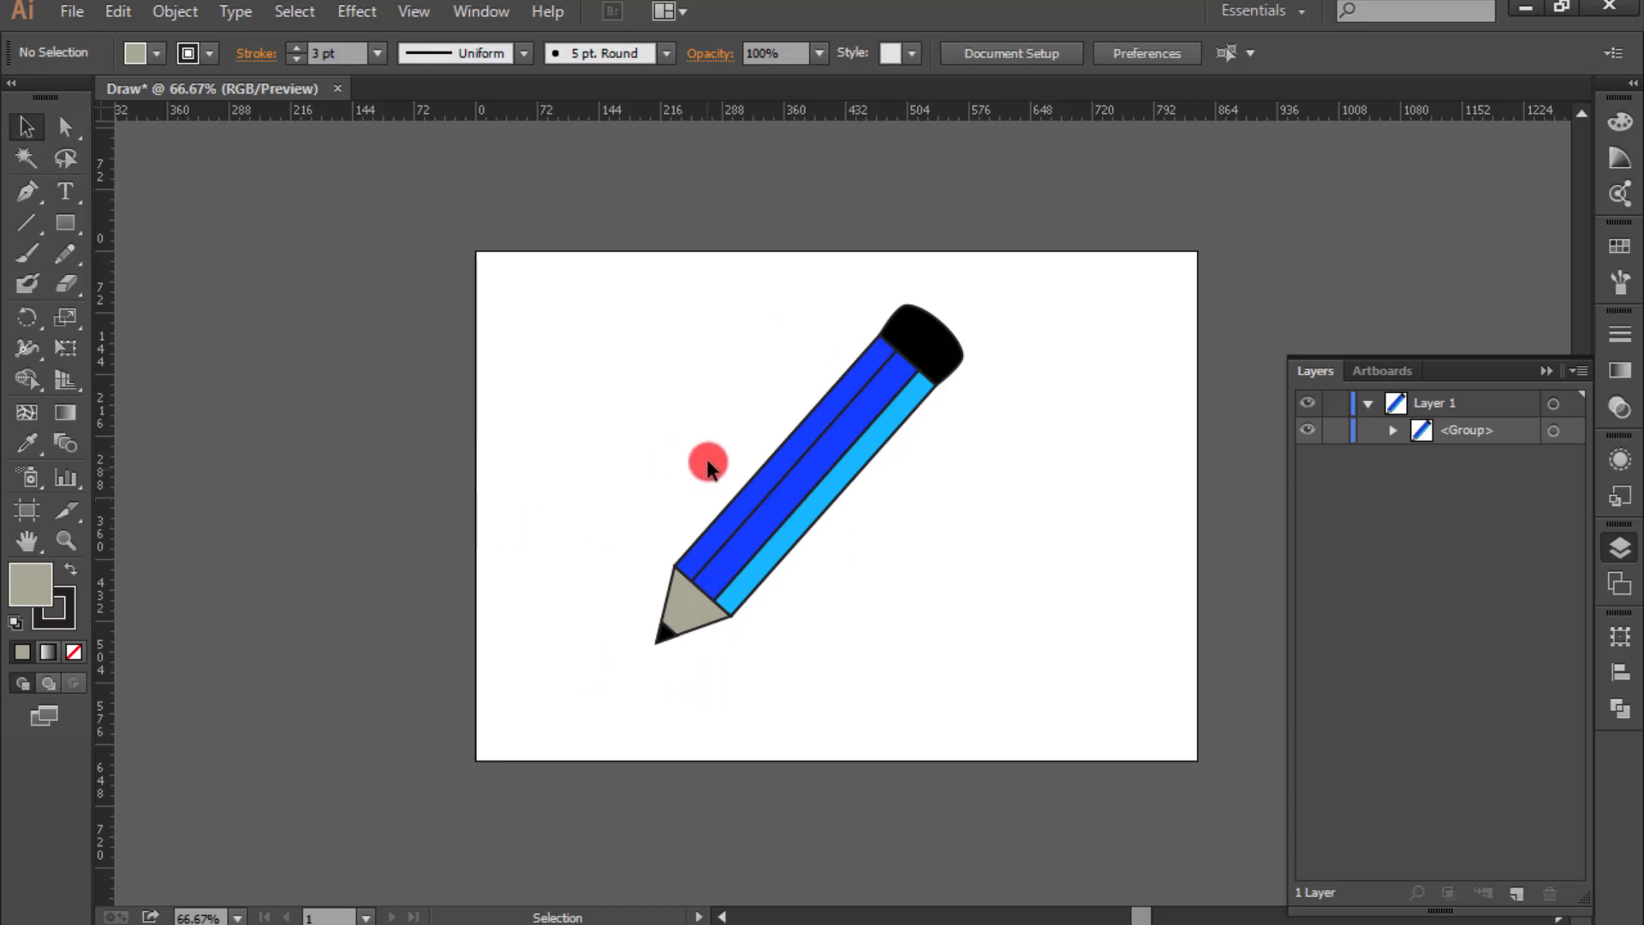
Step: Draw a closed four-sided shadow with the Pen tool from the pencil's light blue edge to the artboard's bottom edge and lower-right corner
left_click(28, 190)
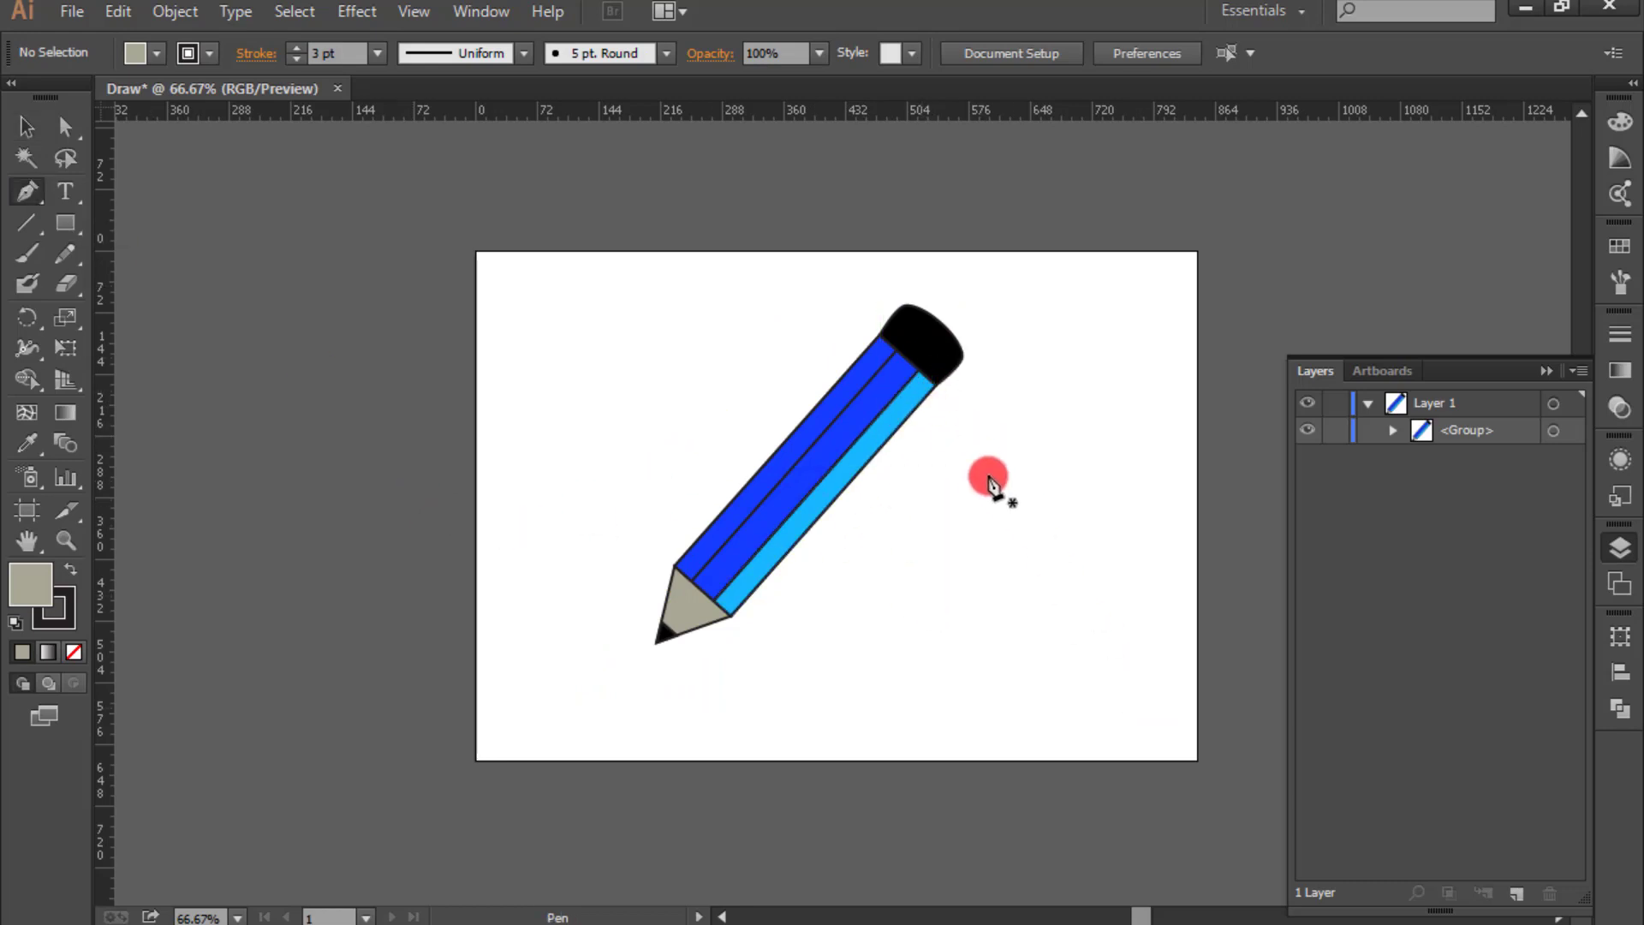
left_click(937, 387)
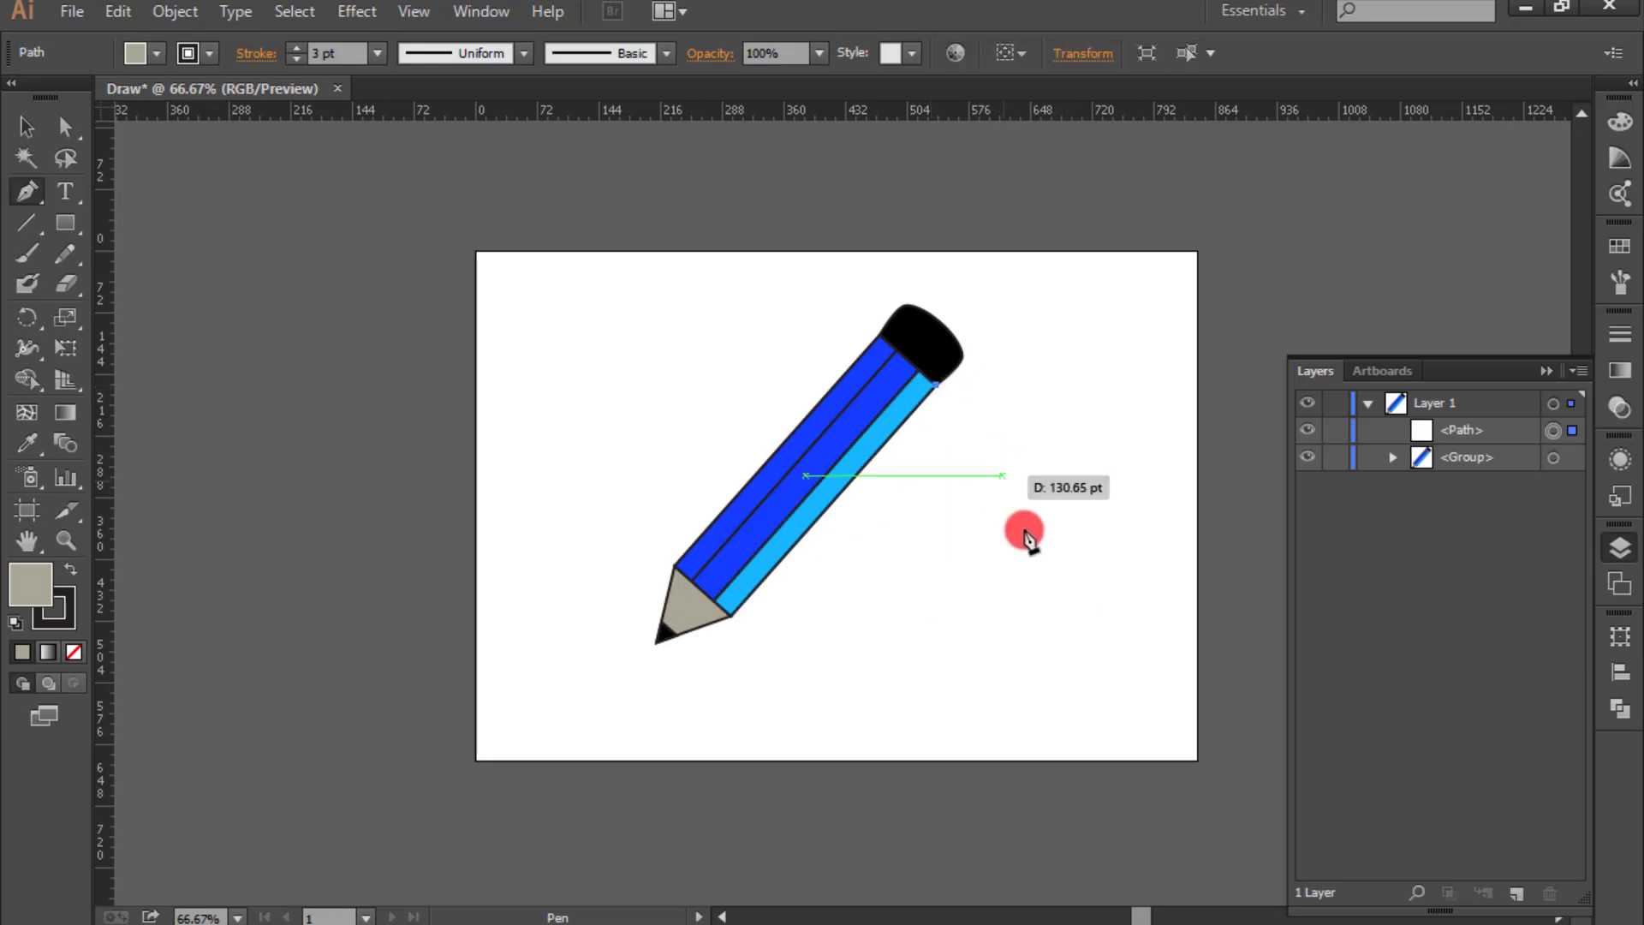
left_click(1198, 760)
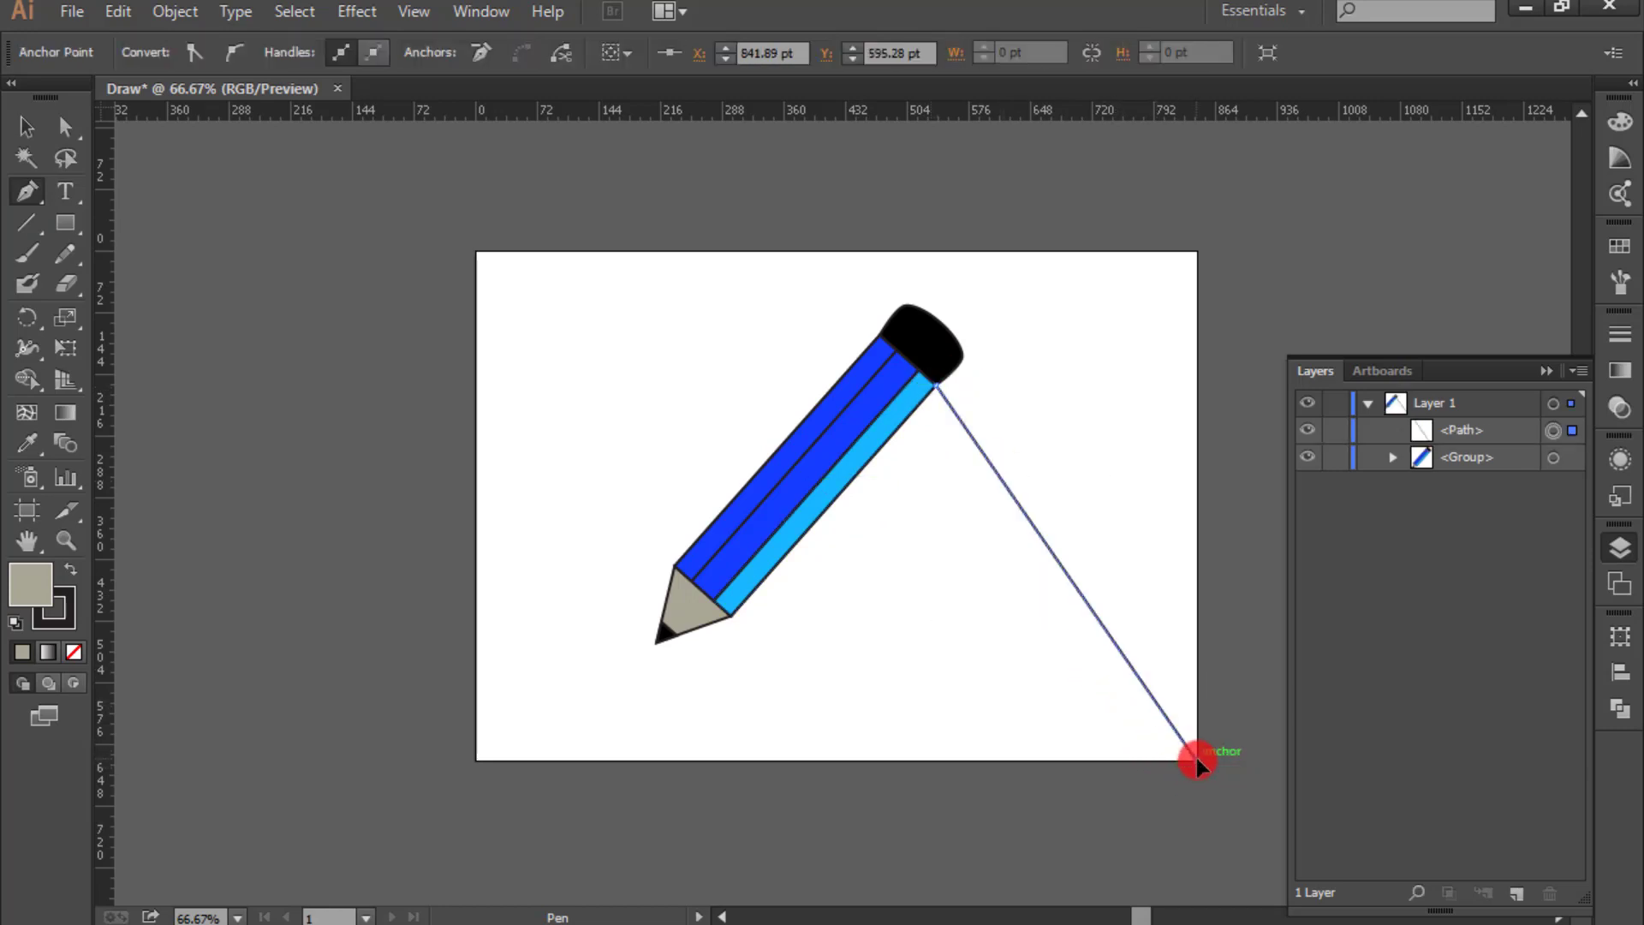
left_click(968, 760)
left_click(727, 614)
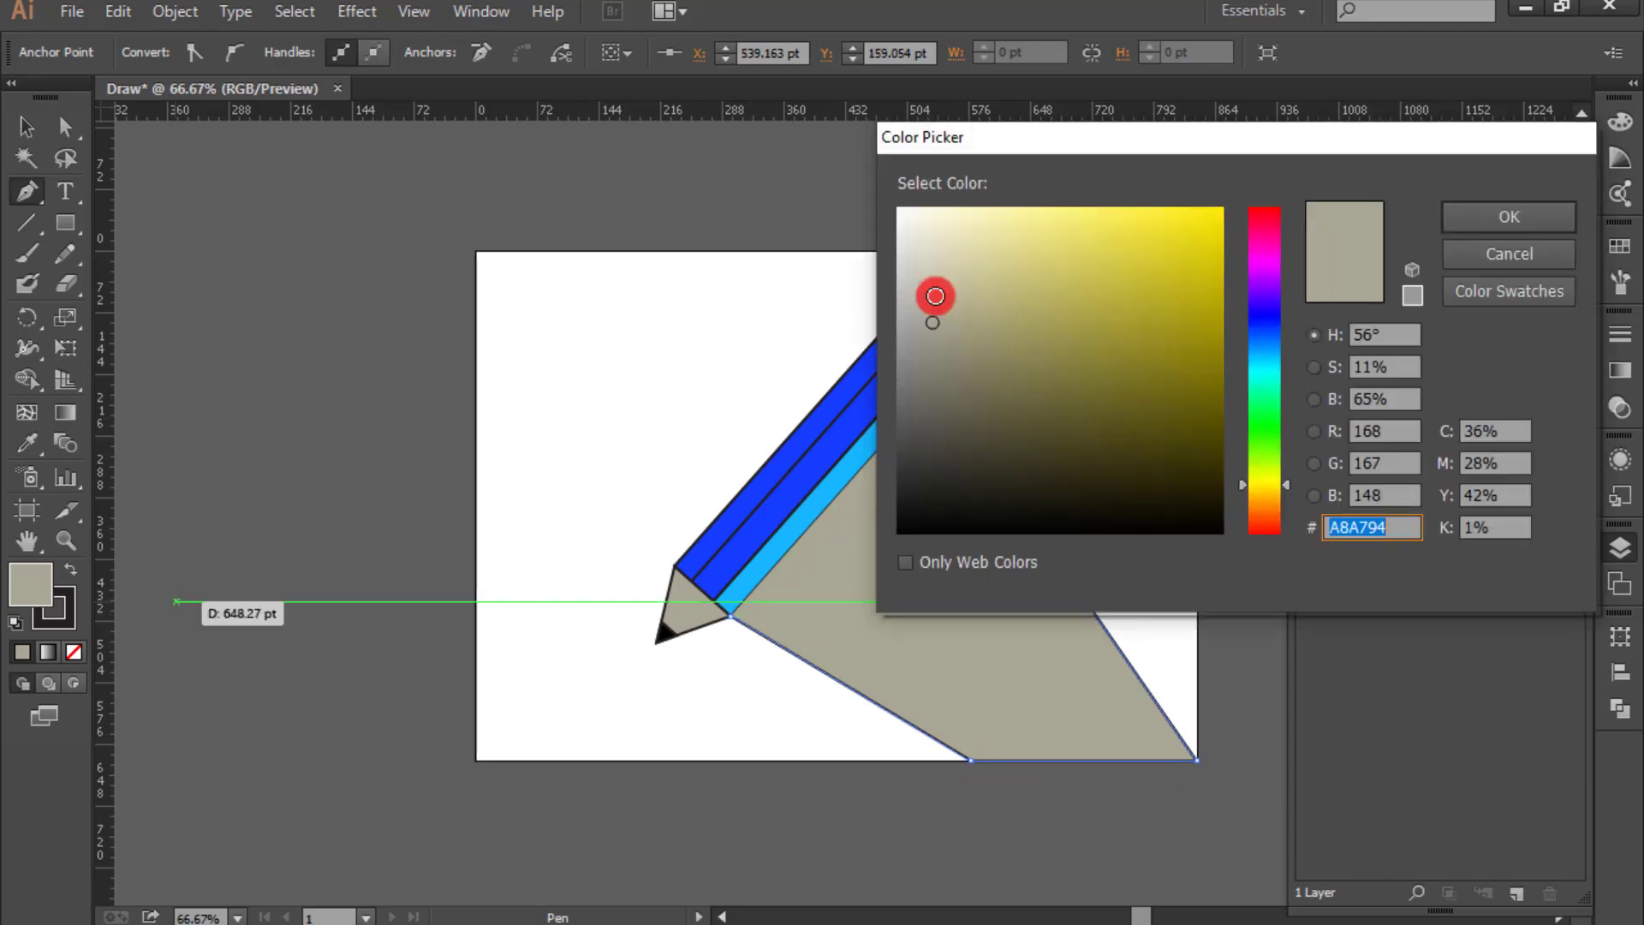
Step: Set the shadow shape's fill colour to A7B6C1
left_click(1519, 259)
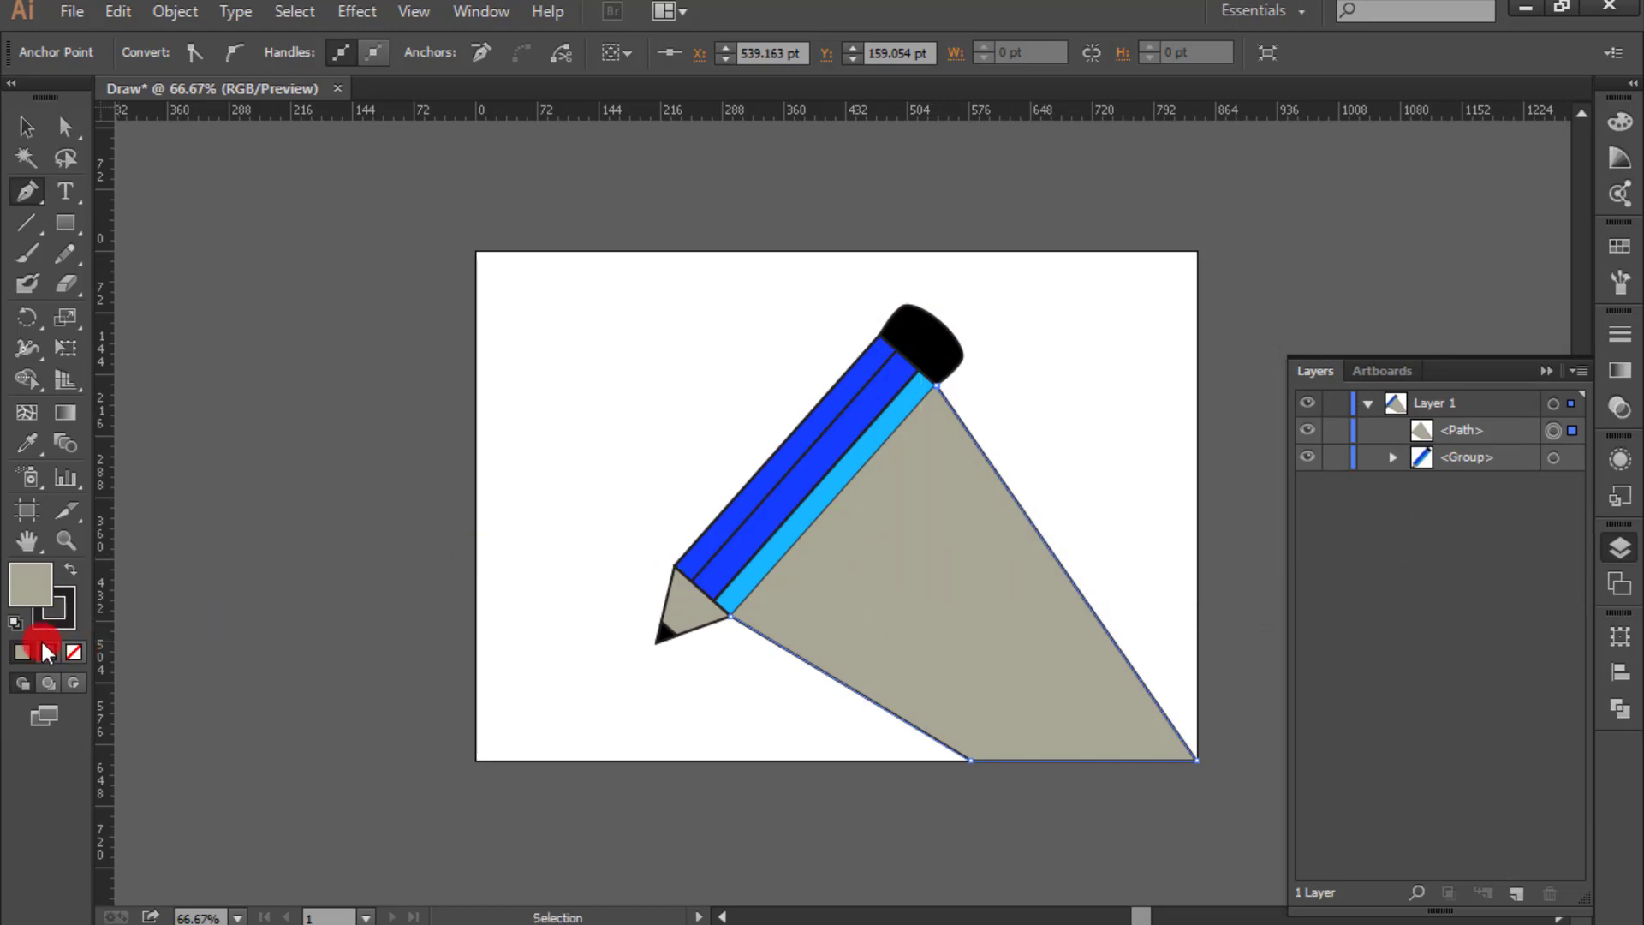
double_click(30, 590)
type("A7B6C1")
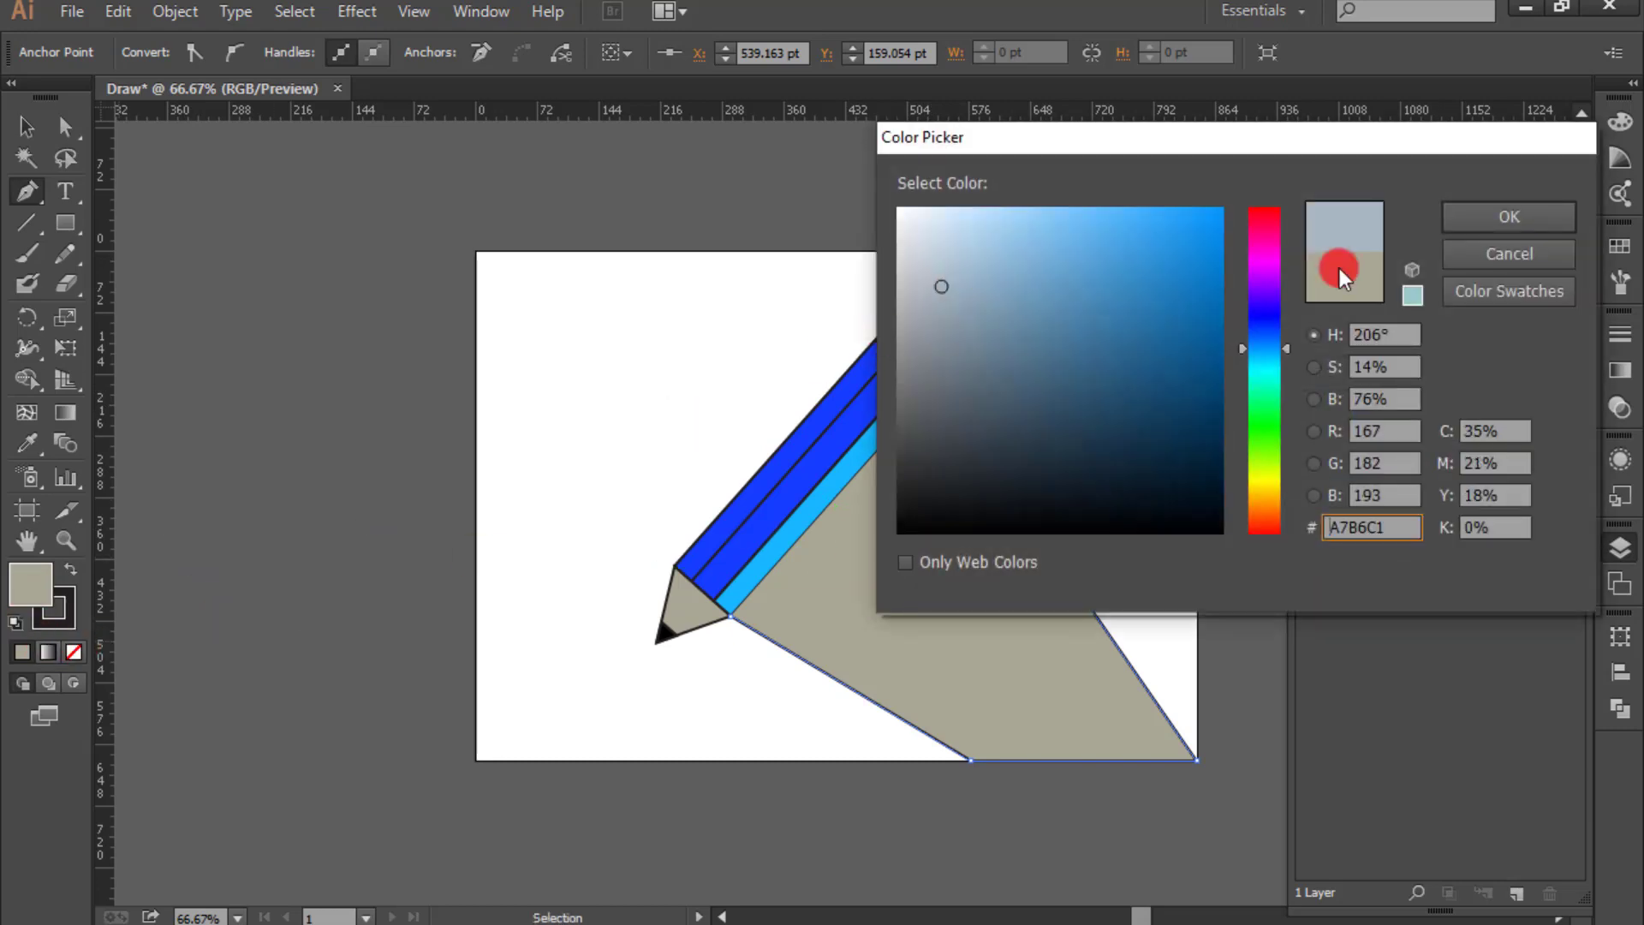
left_click(1450, 216)
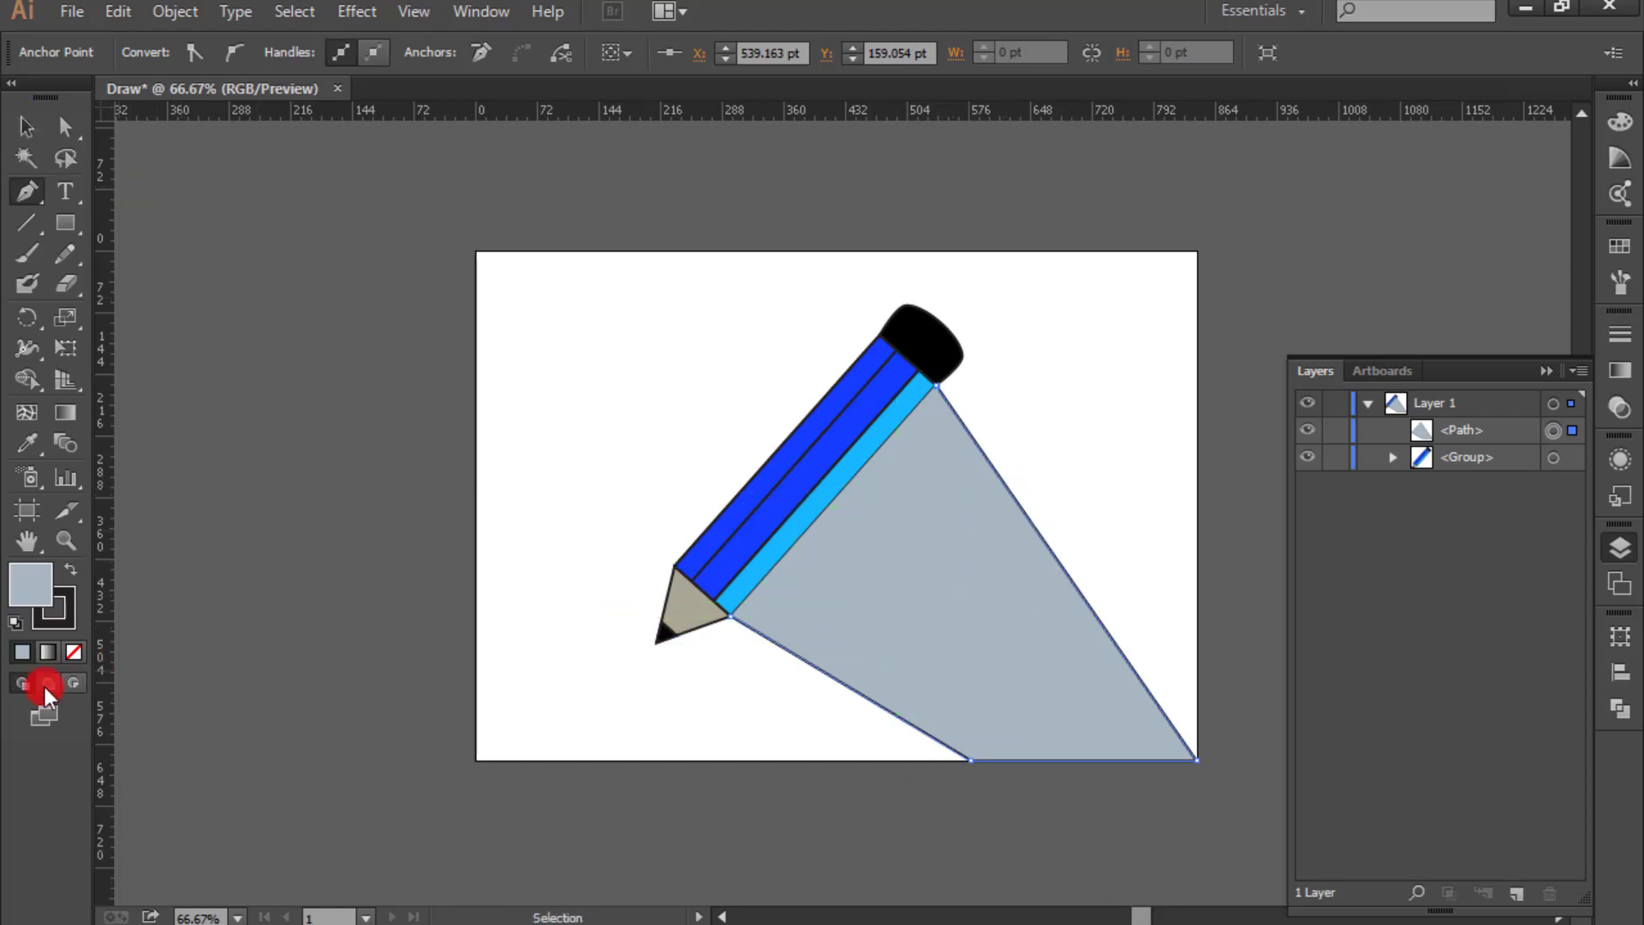
Step: Remove the stroke from the shadow shape
left_click(55, 623)
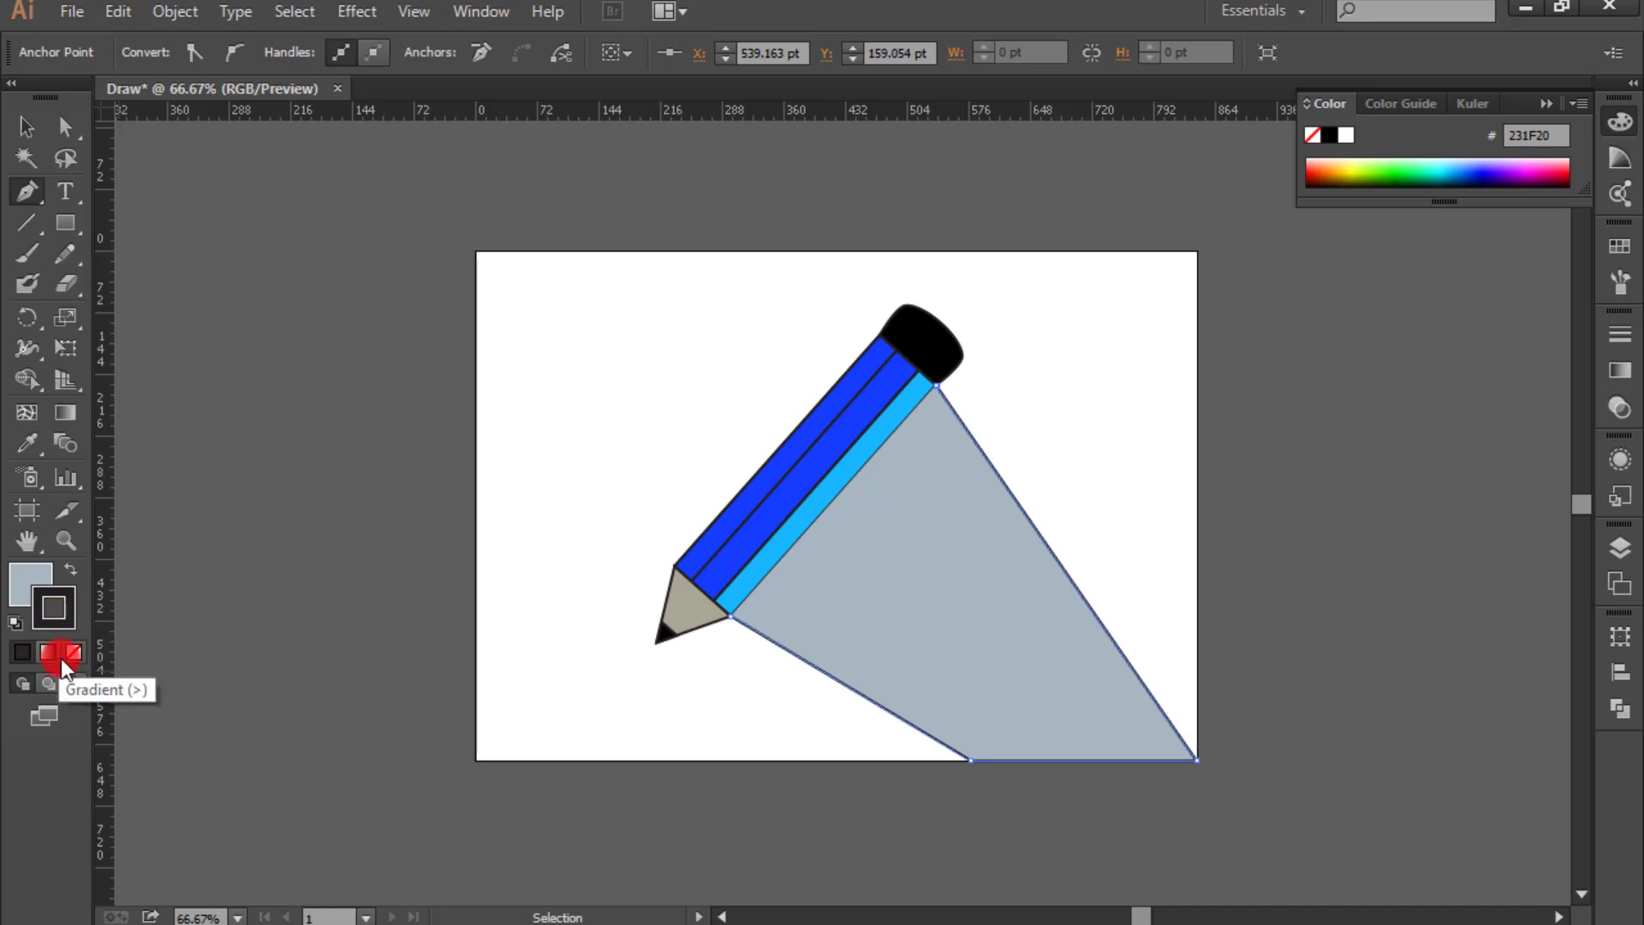
left_click(72, 652)
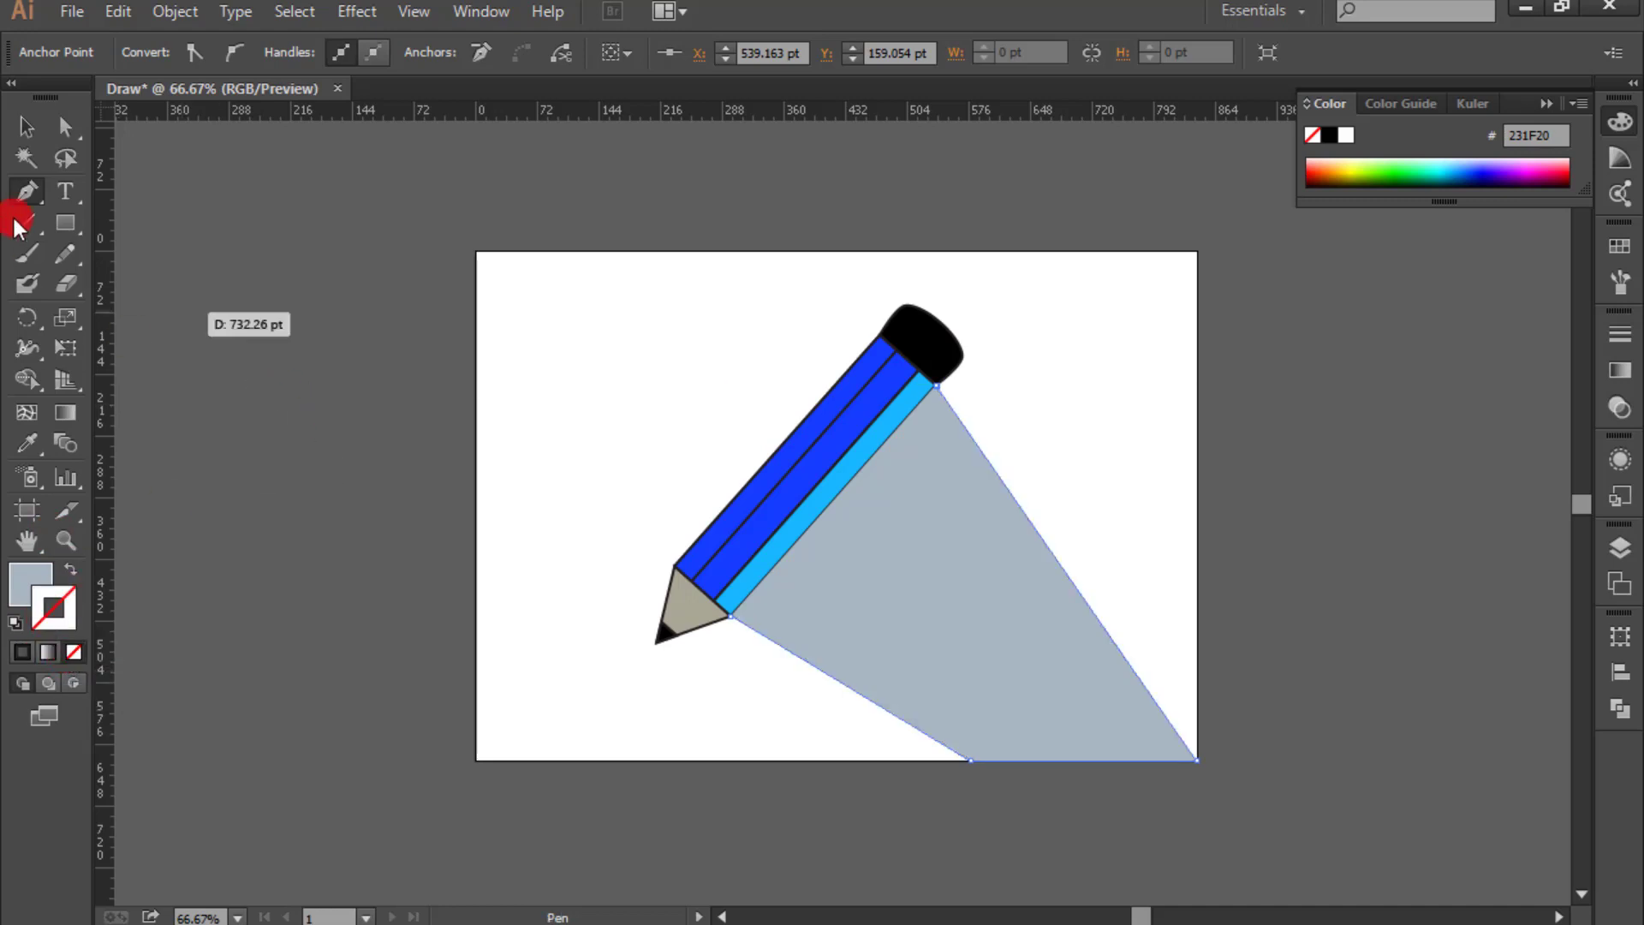
left_click(24, 128)
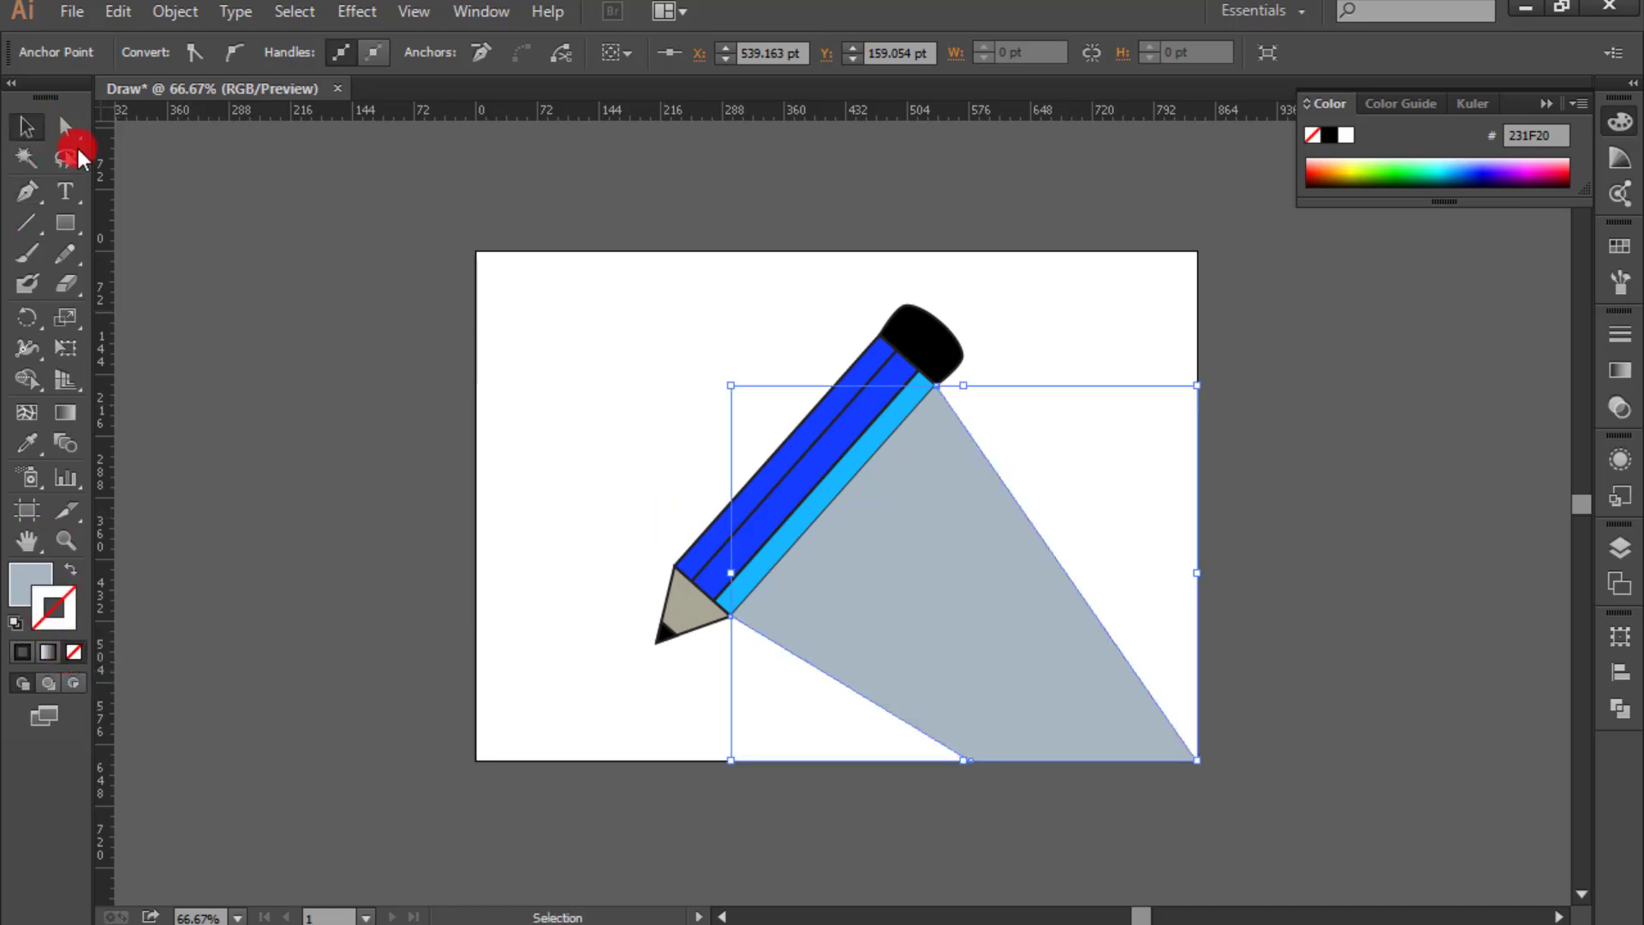
Step: Draw a background rectangle covering the whole artboard, and give it a teal-blue fill and a 1 pt A7B6C1 stroke
left_click(67, 218)
mouse_move(475, 251)
left_mouse_down()
mouse_move(754, 514)
mouse_move(1204, 771)
mouse_move(1197, 755)
left_mouse_up()
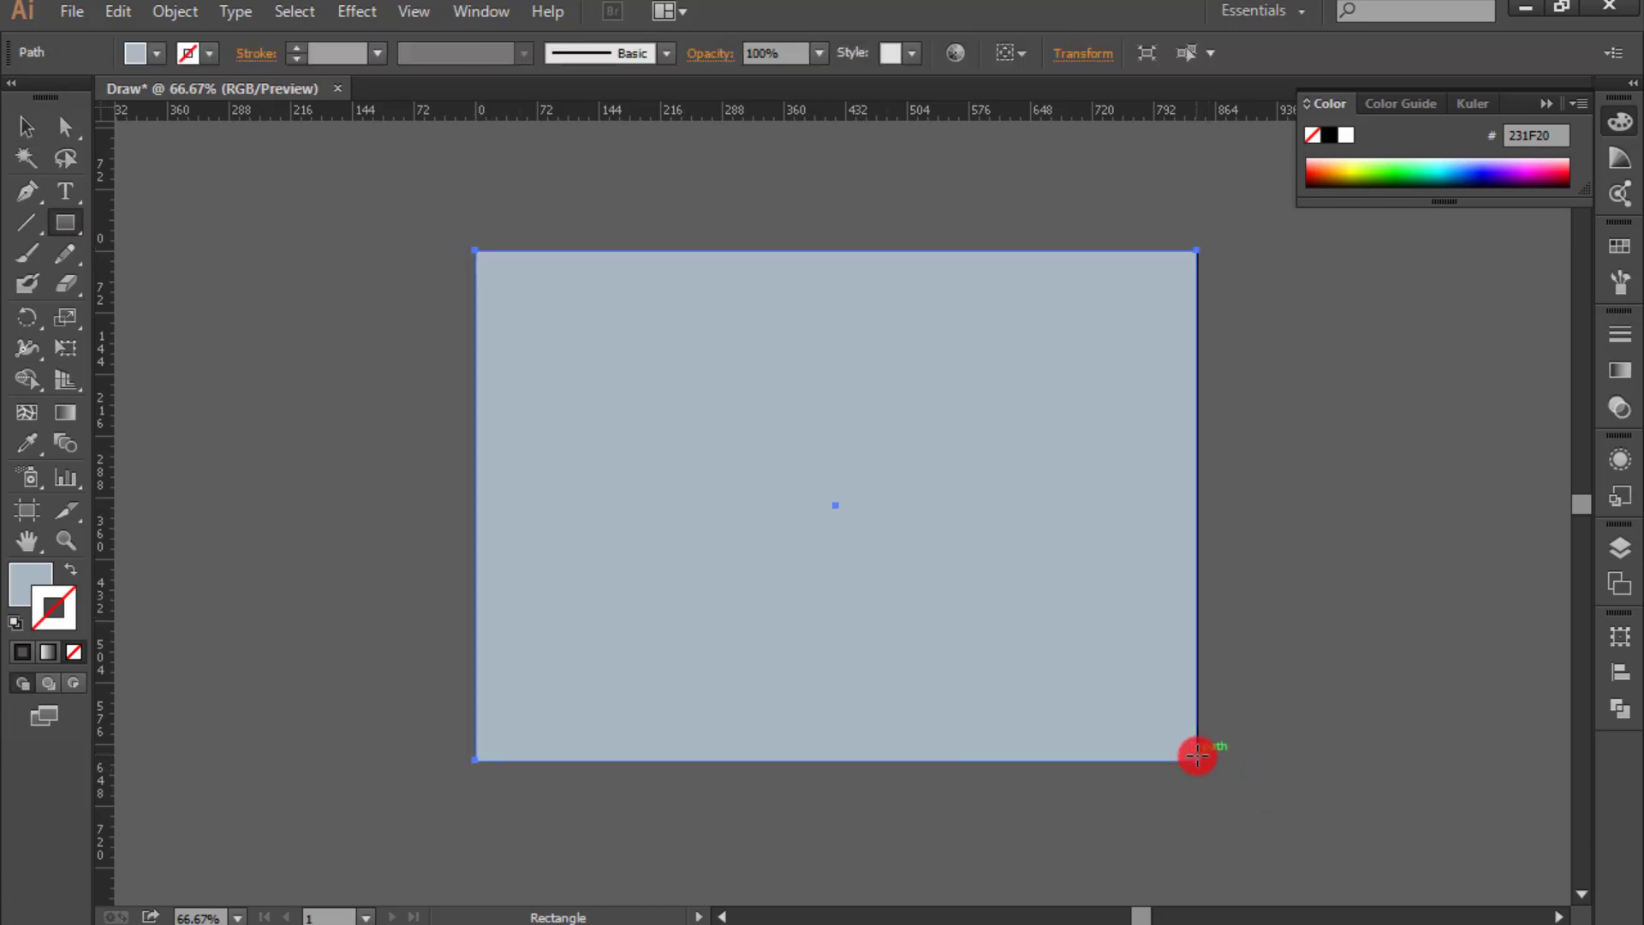
left_click(1523, 171)
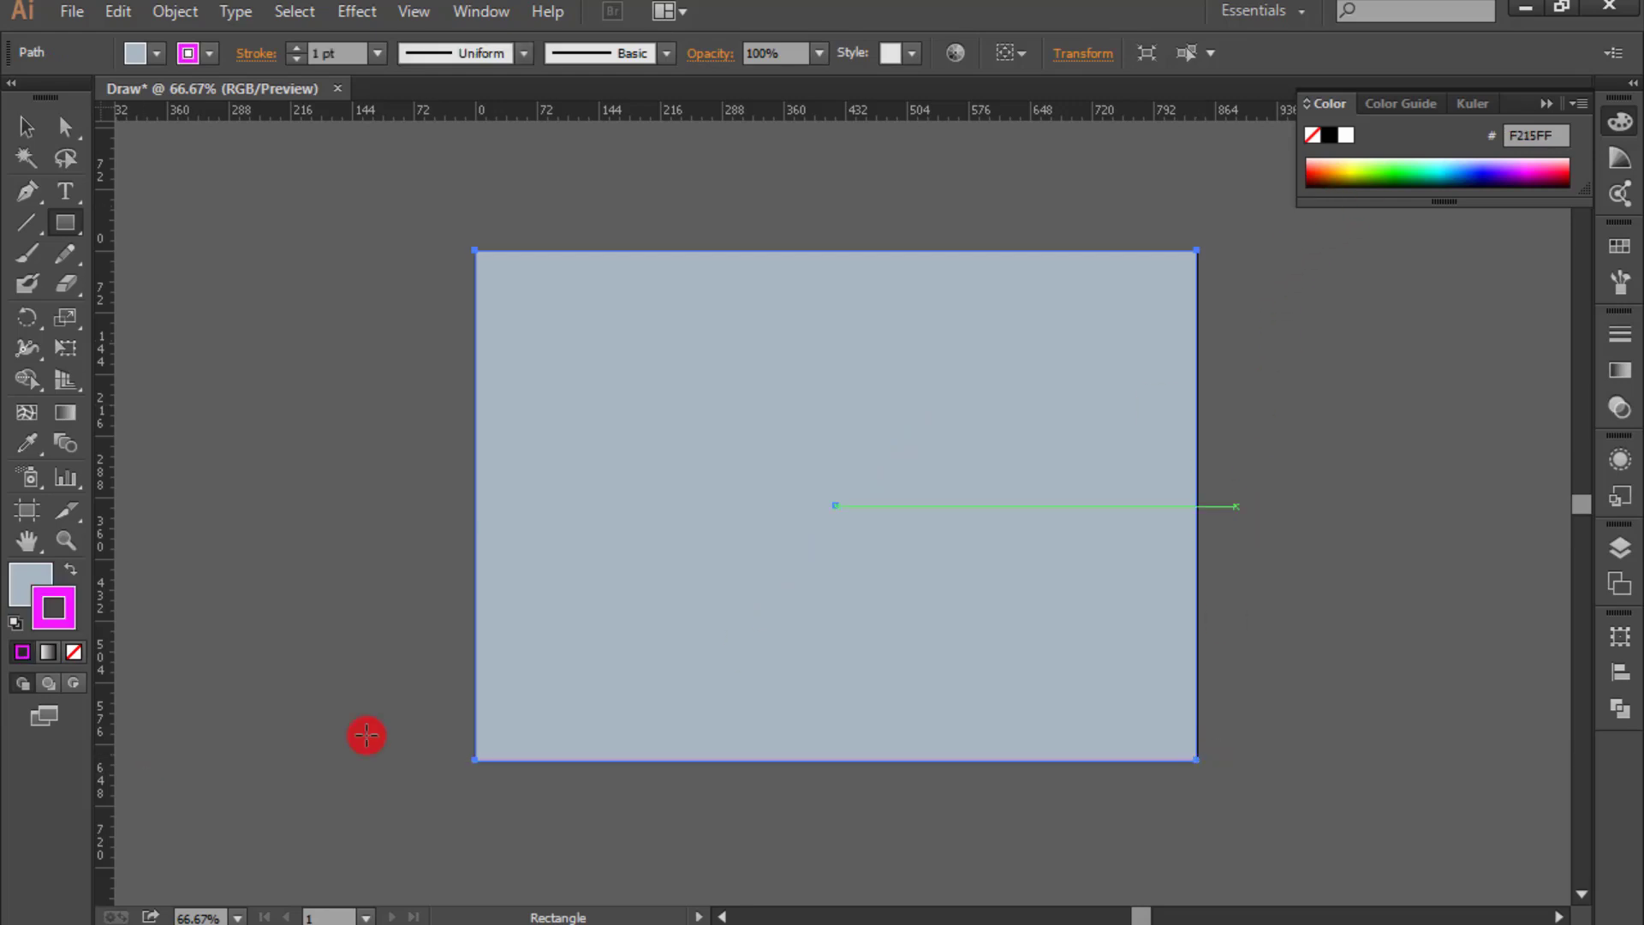
left_click(1515, 167)
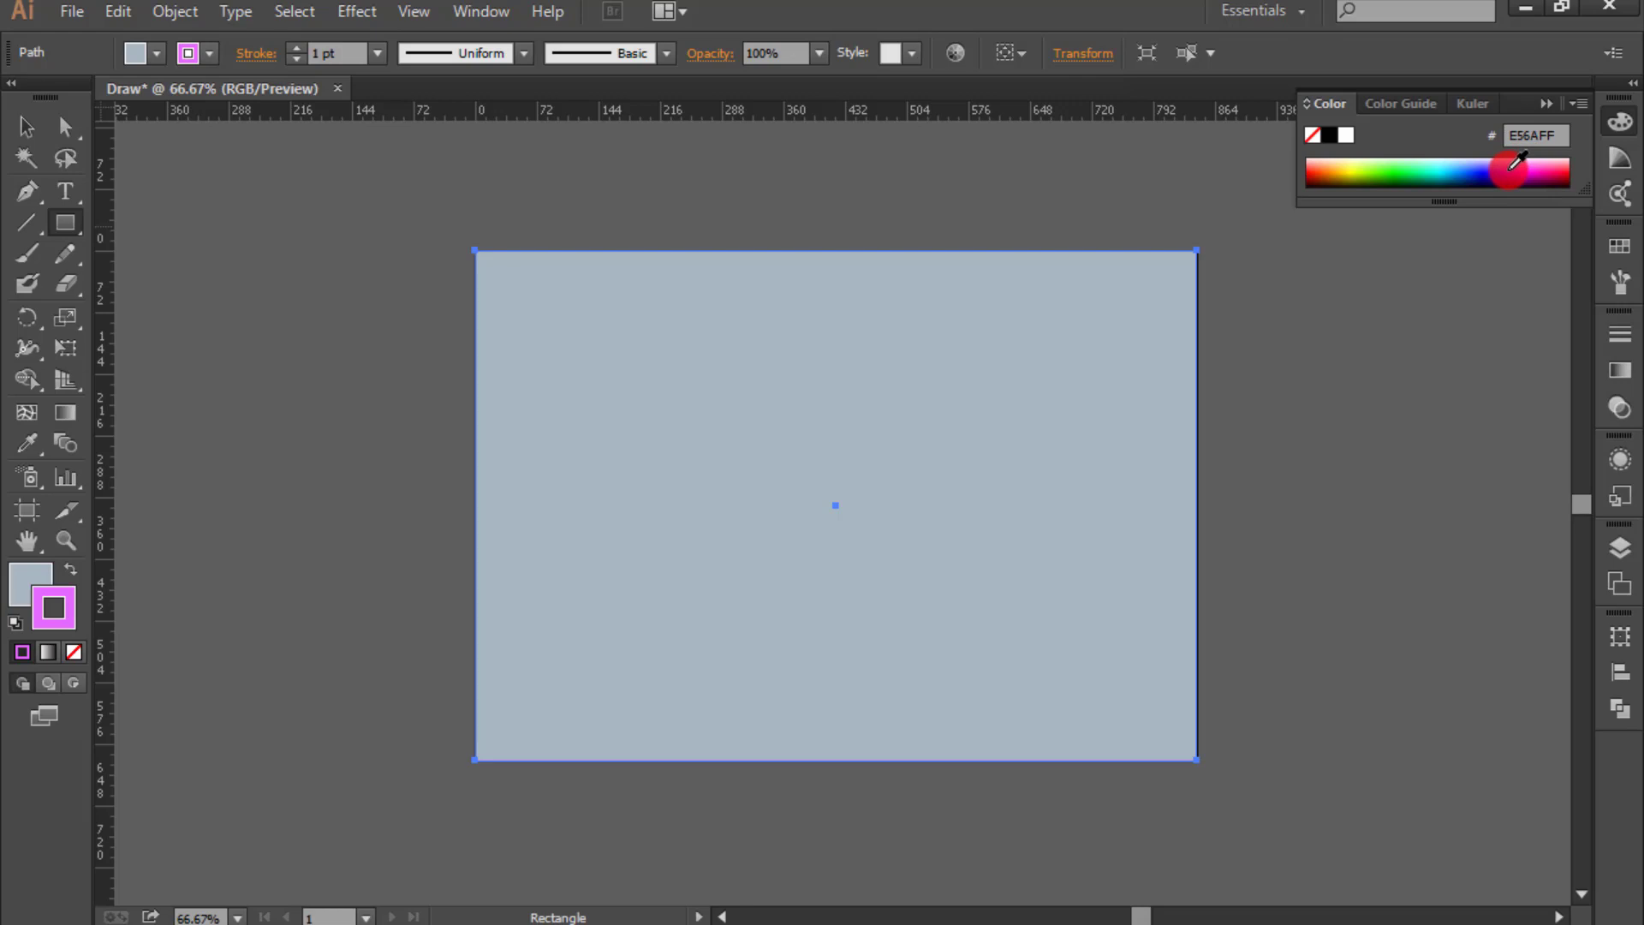
left_click(1512, 168)
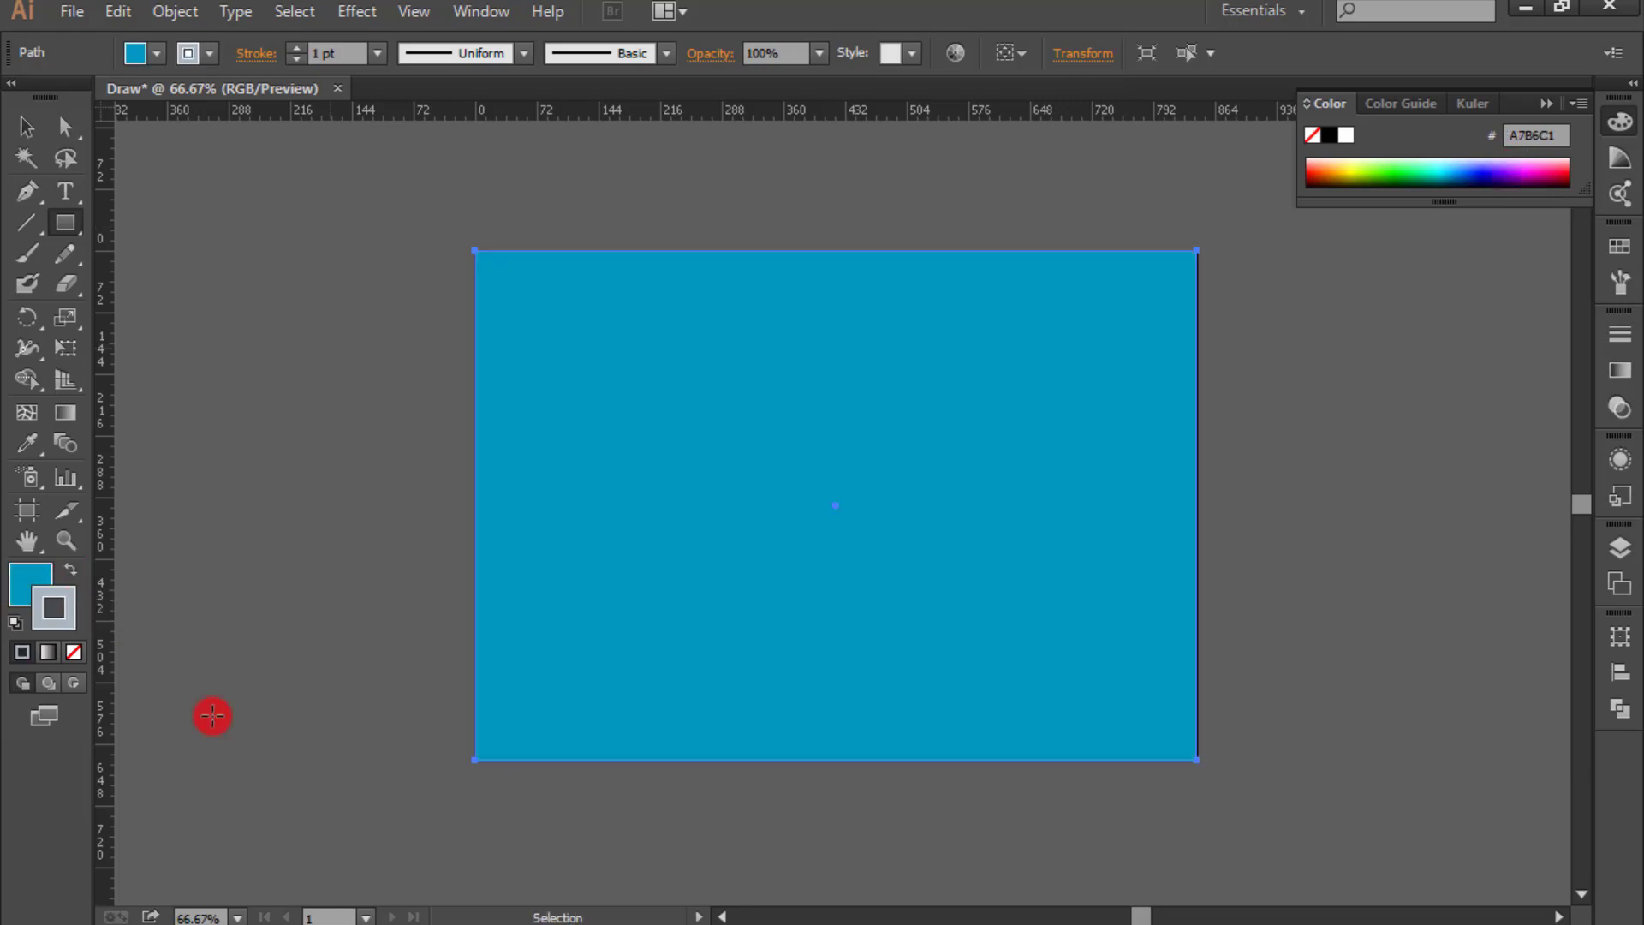
Step: Send the background rectangle behind the pencil and its shadow, and recolour it muted grey-teal without a stroke
left_click(89, 117)
left_click(38, 128)
left_click(818, 519)
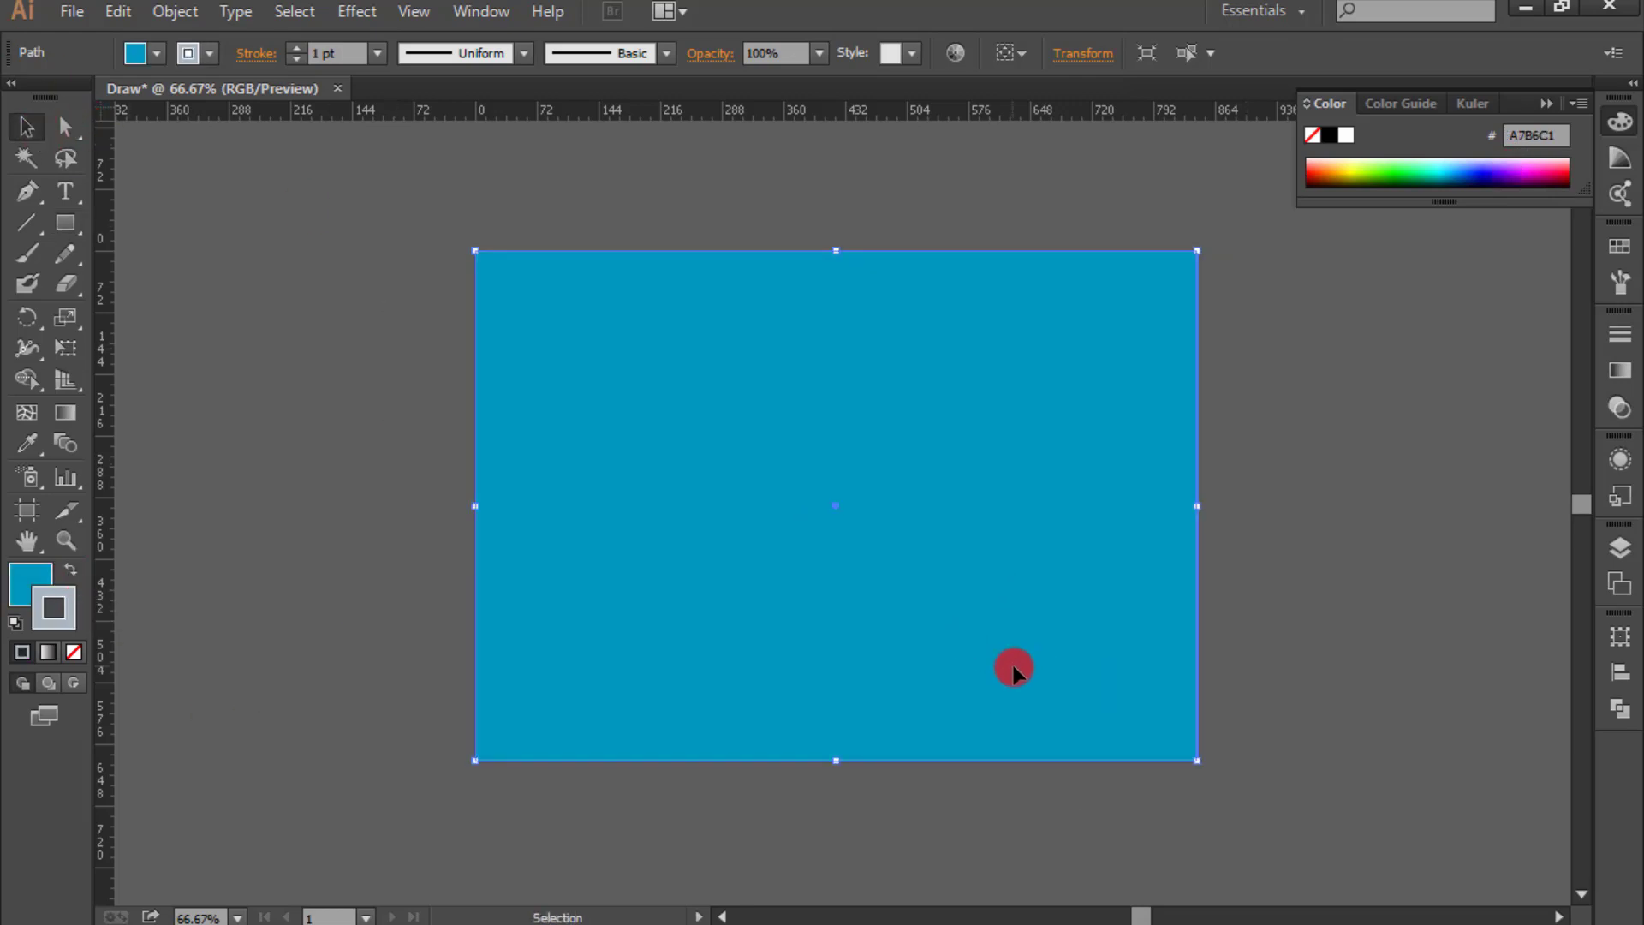
key("a")
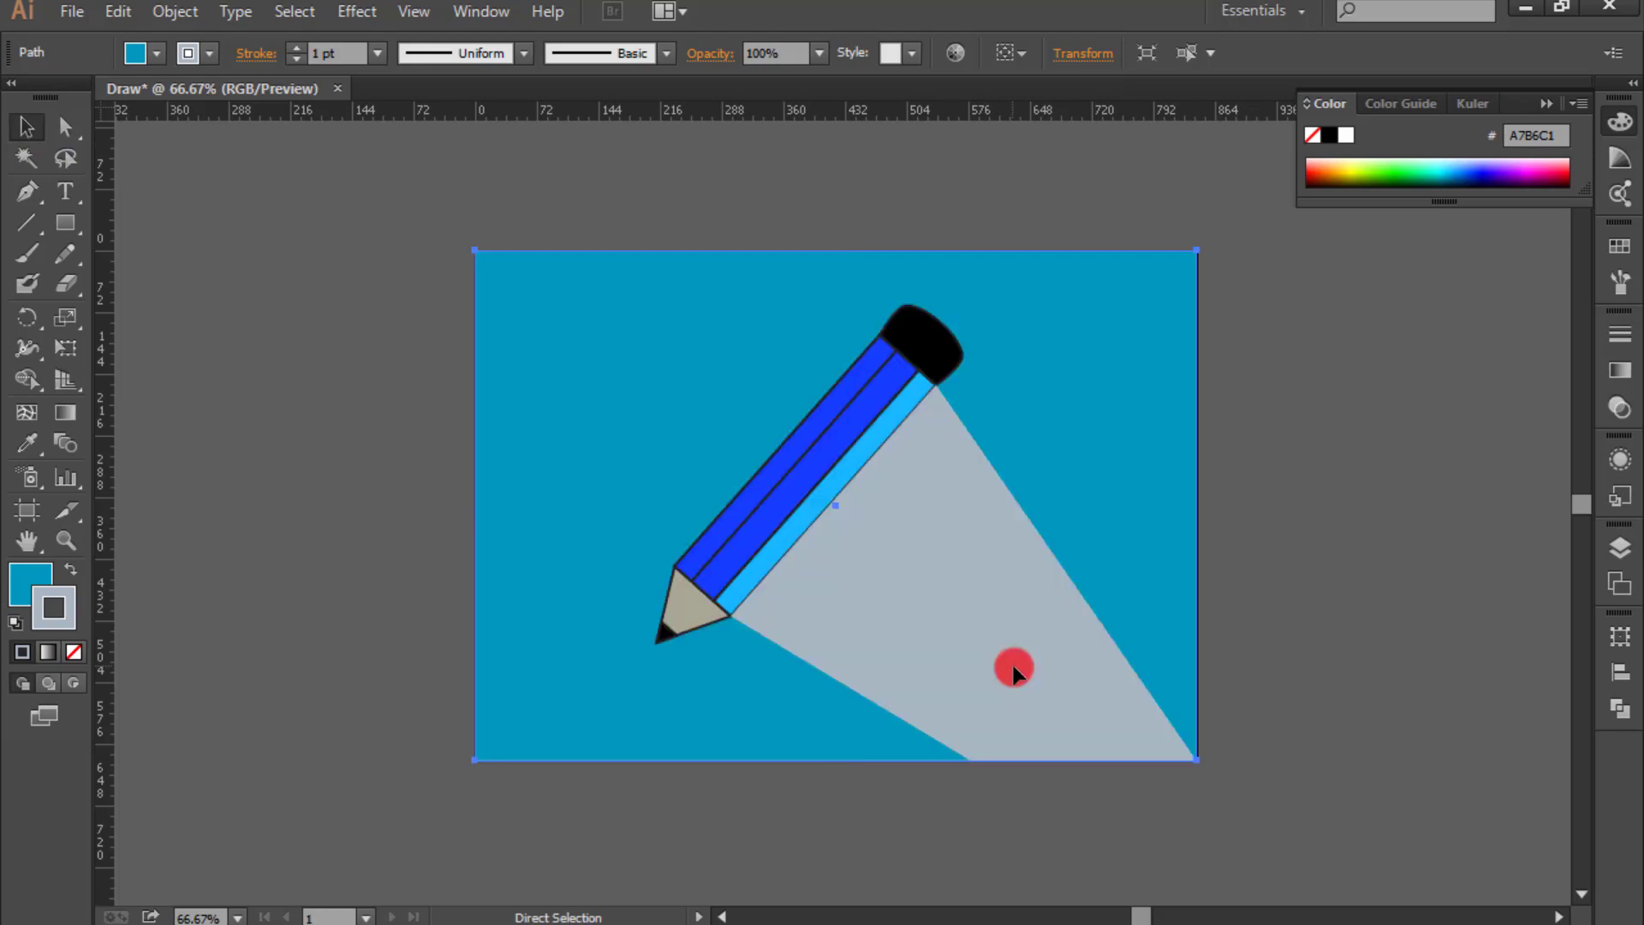
key("v")
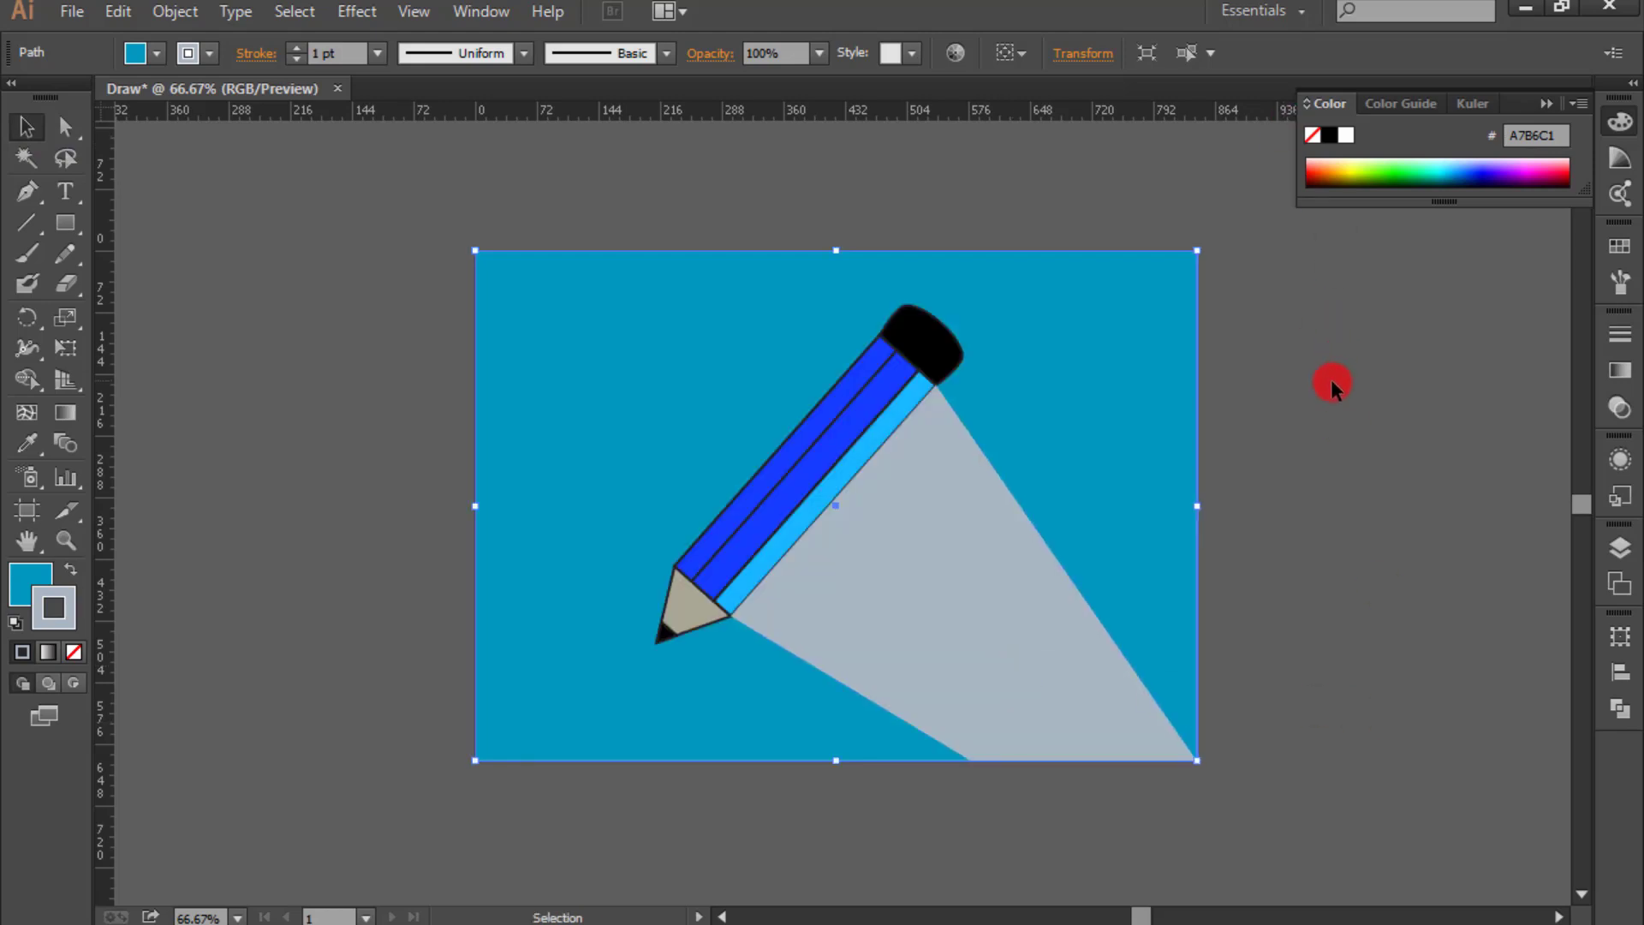
left_click(1332, 381)
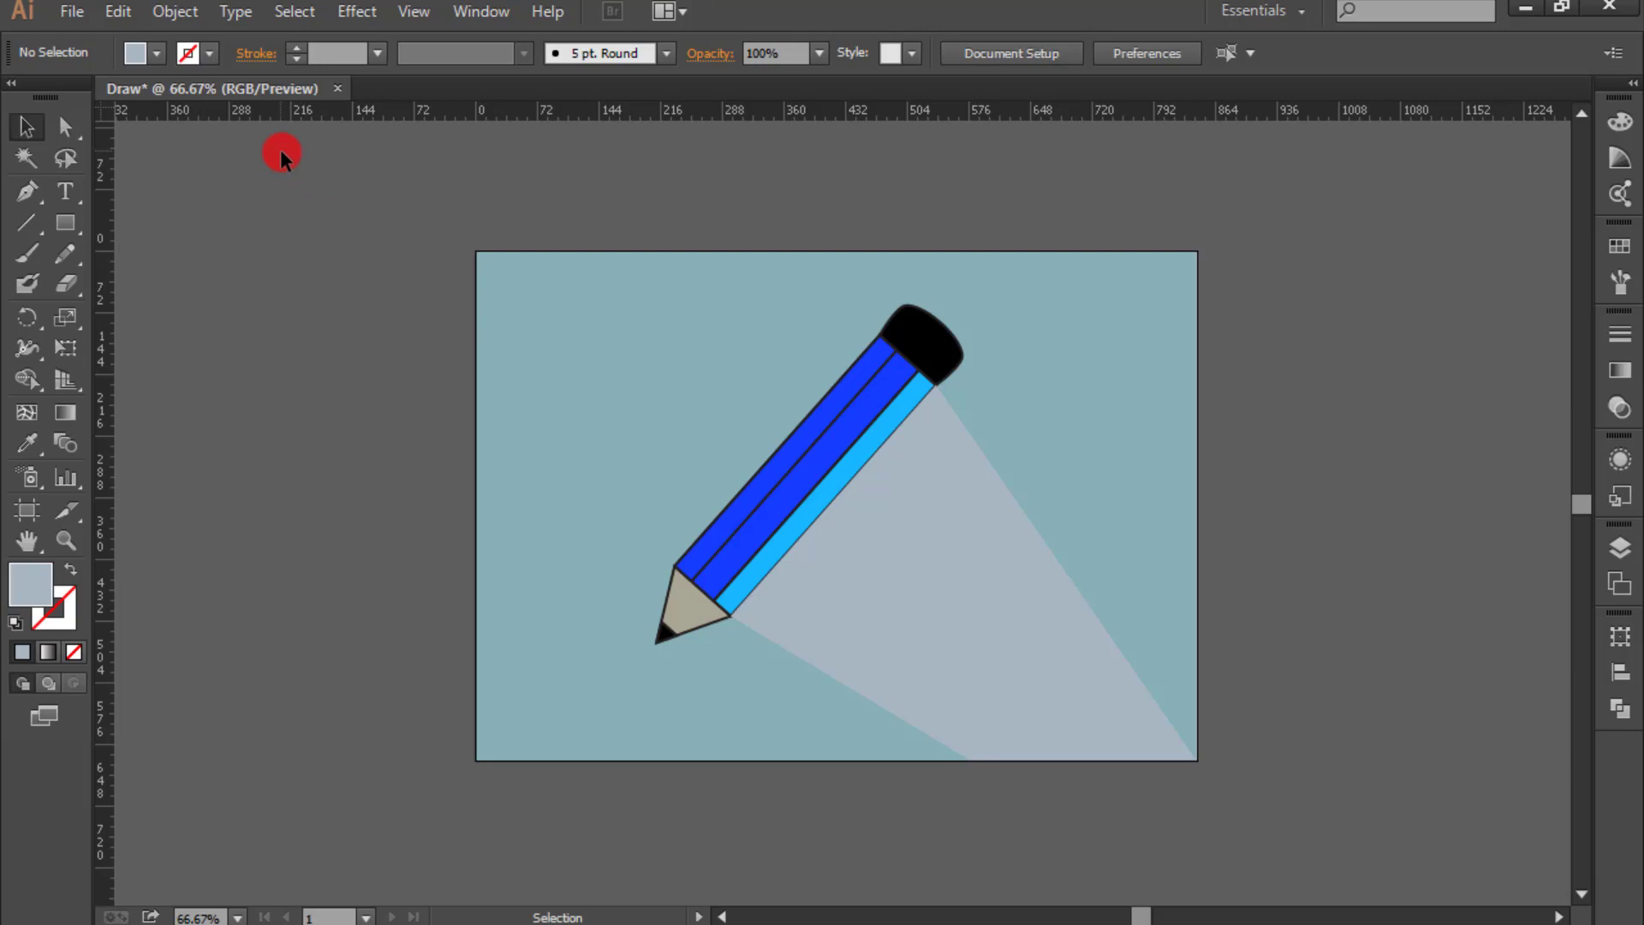
Step: Create a new document named Draw and draw a tall, narrow rectangle left of the artboard's centre
left_click(70, 12)
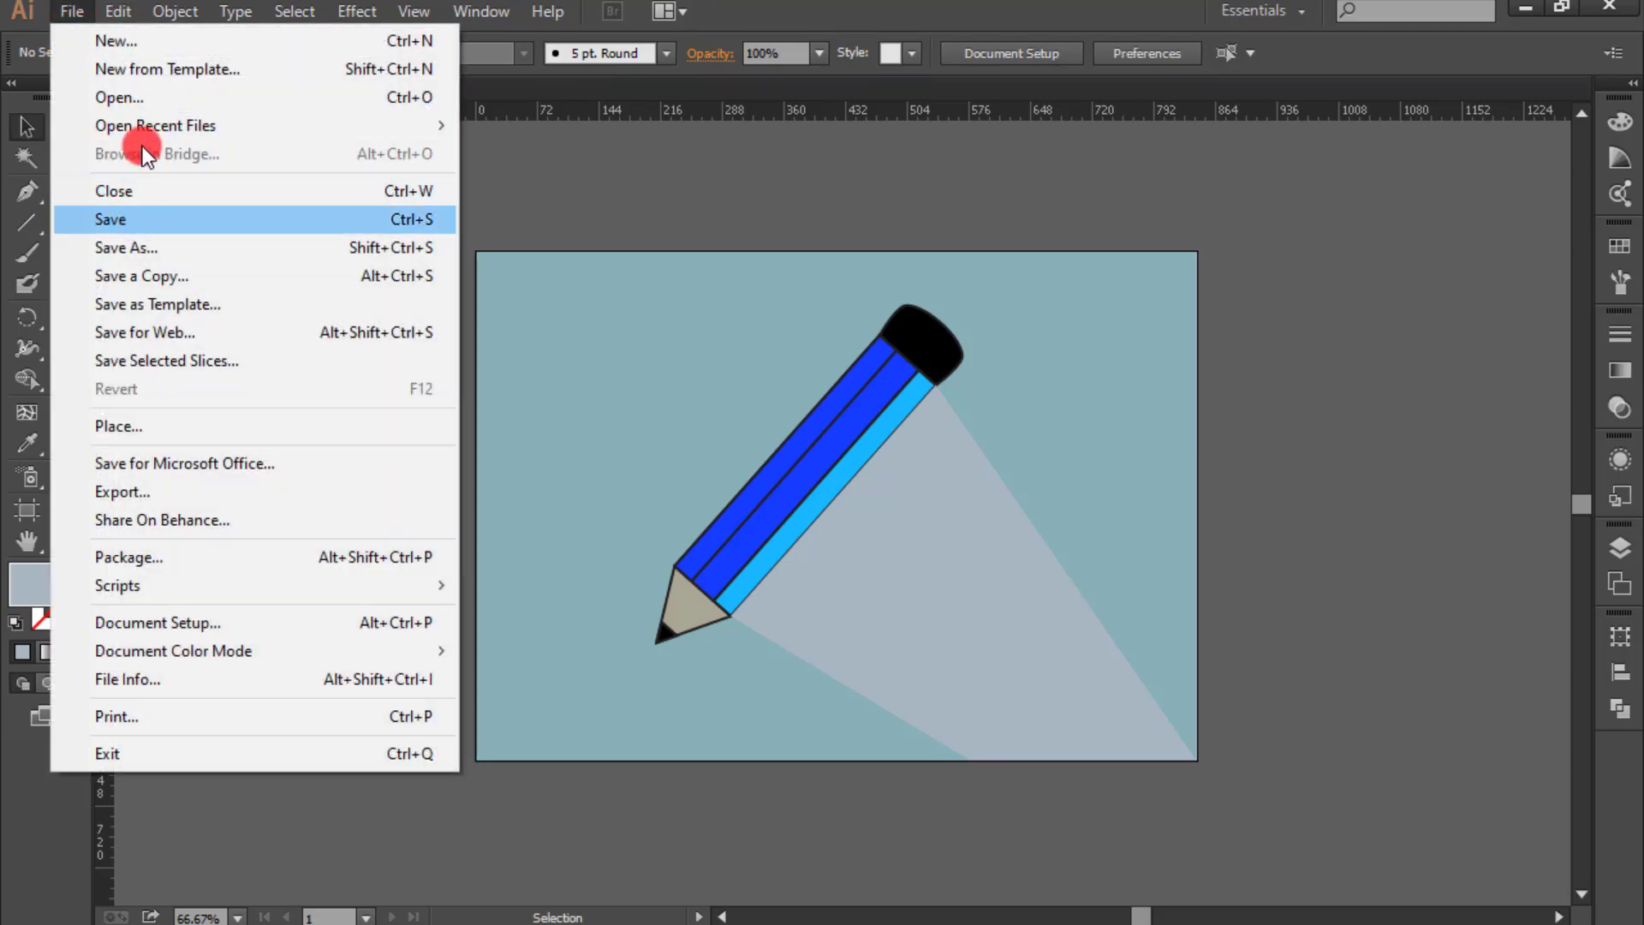
left_click(140, 43)
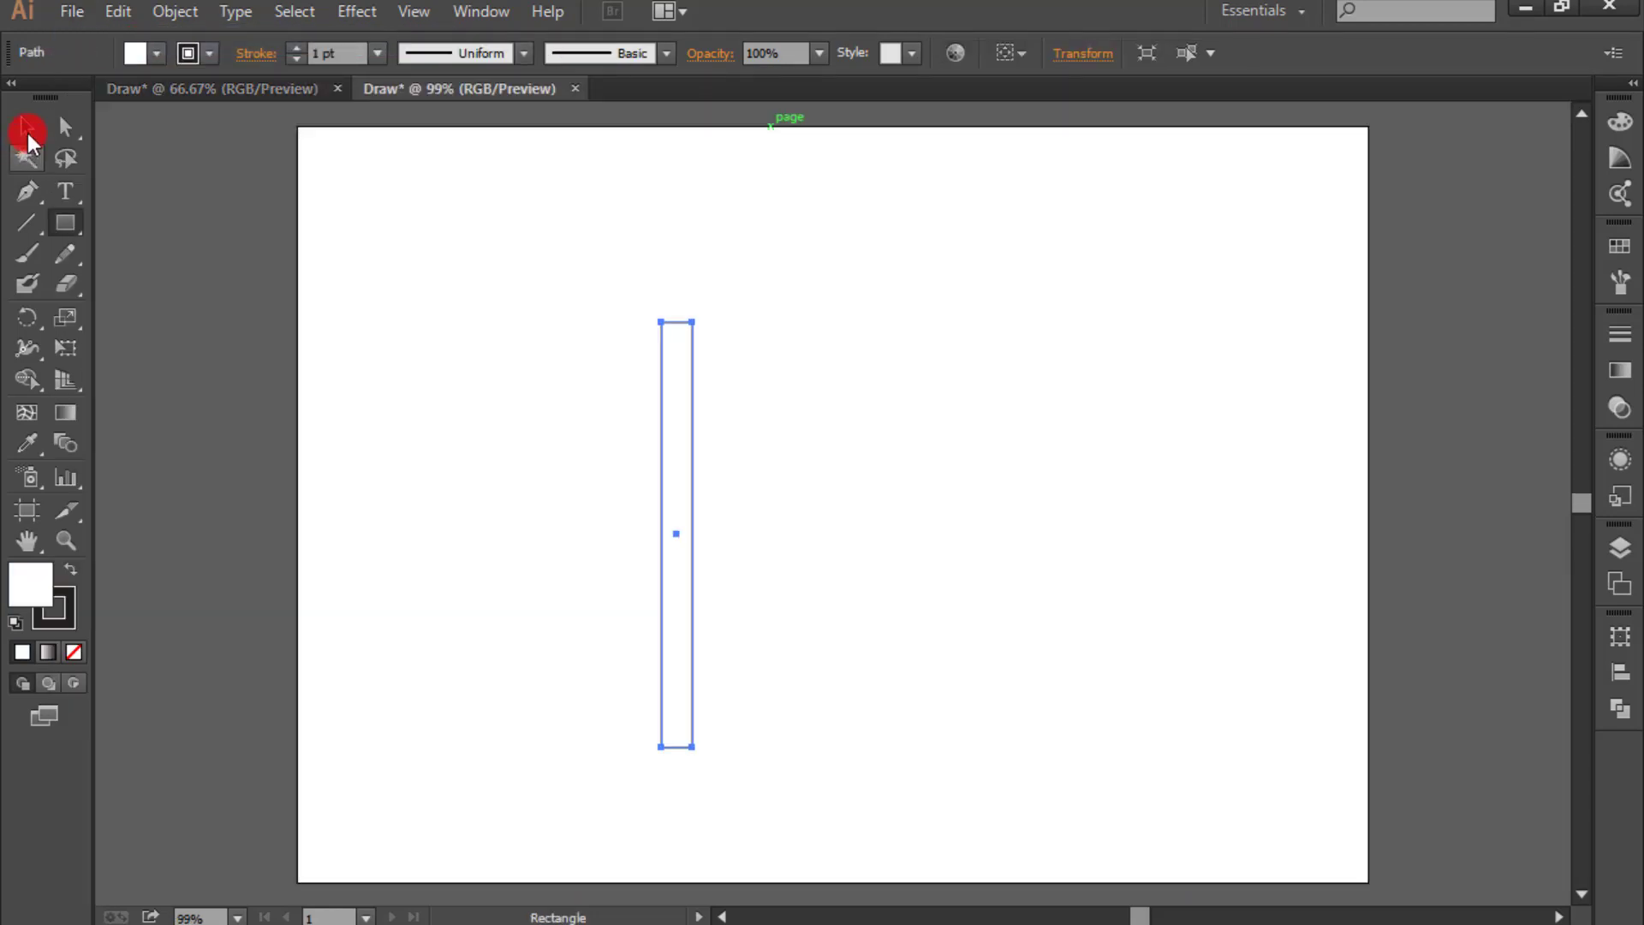
Step: Duplicate the narrow rectangle sideways twice to form three equal adjoining vertical strips
left_click(26, 130)
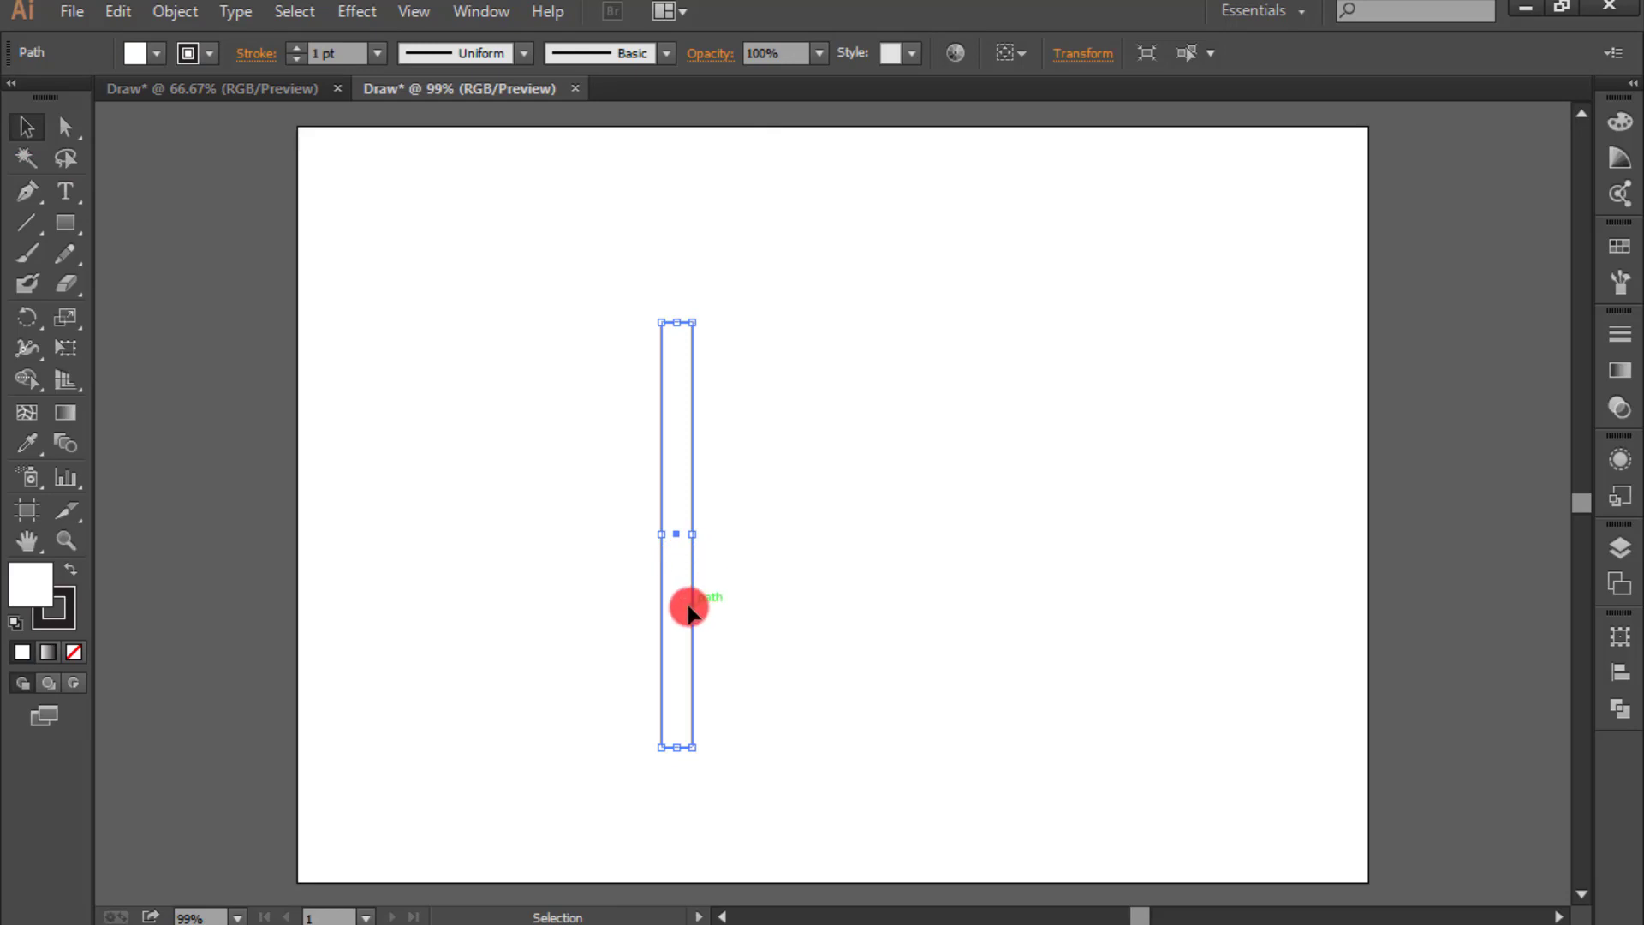
left_click_drag(688, 611, 726, 619)
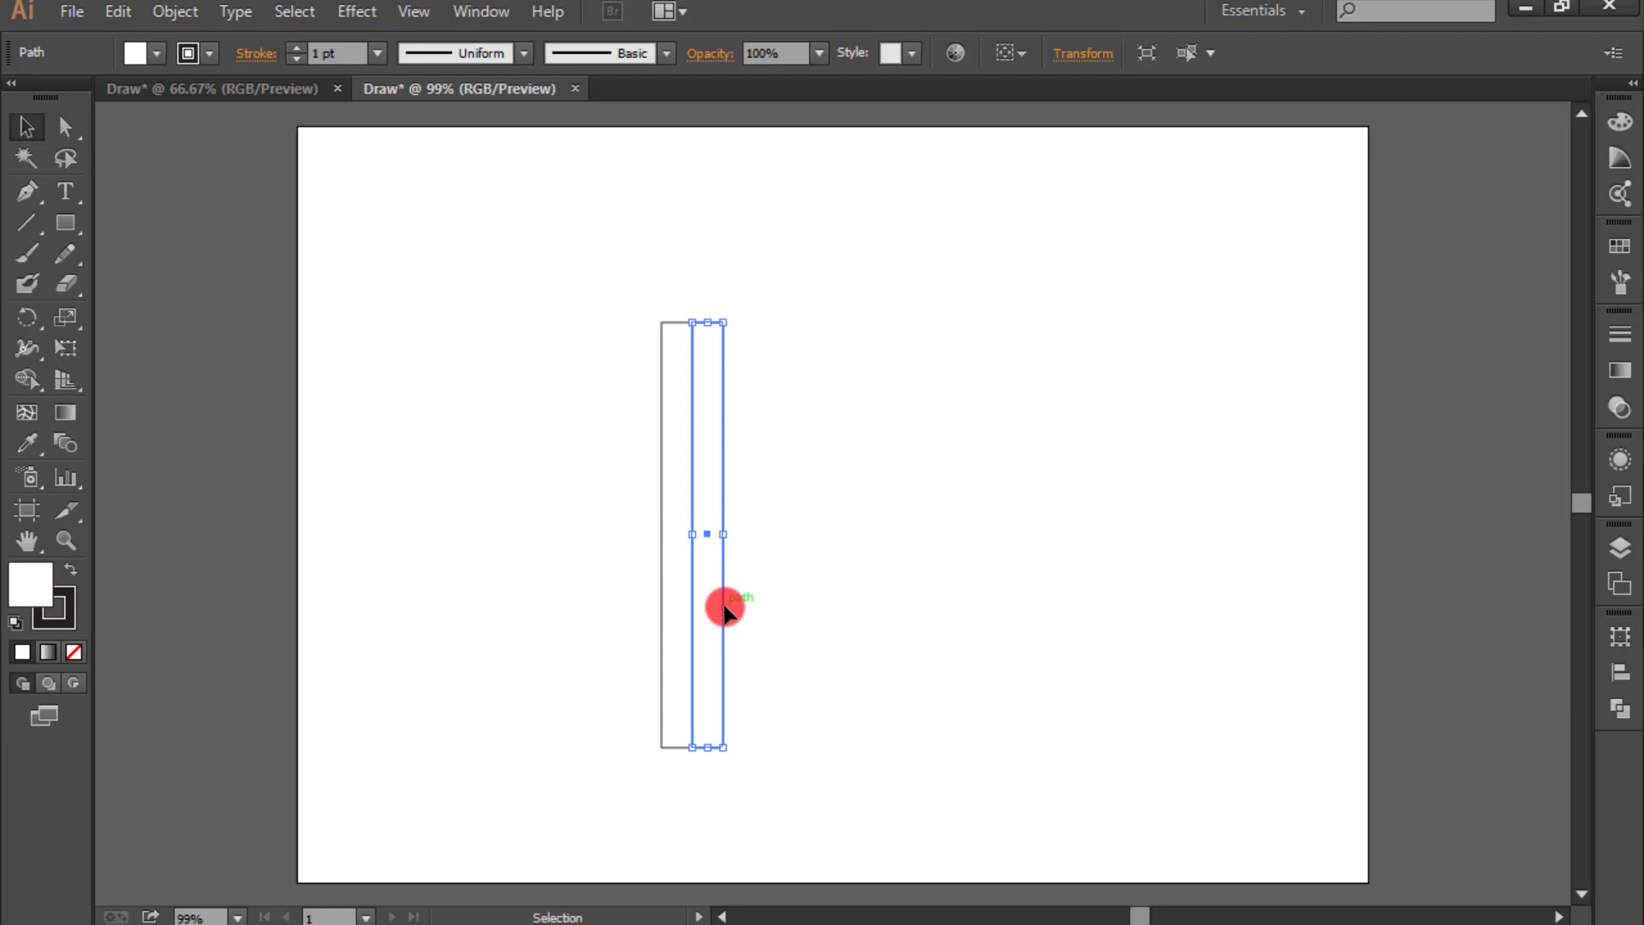
key("ctrl+z")
left_click(694, 598)
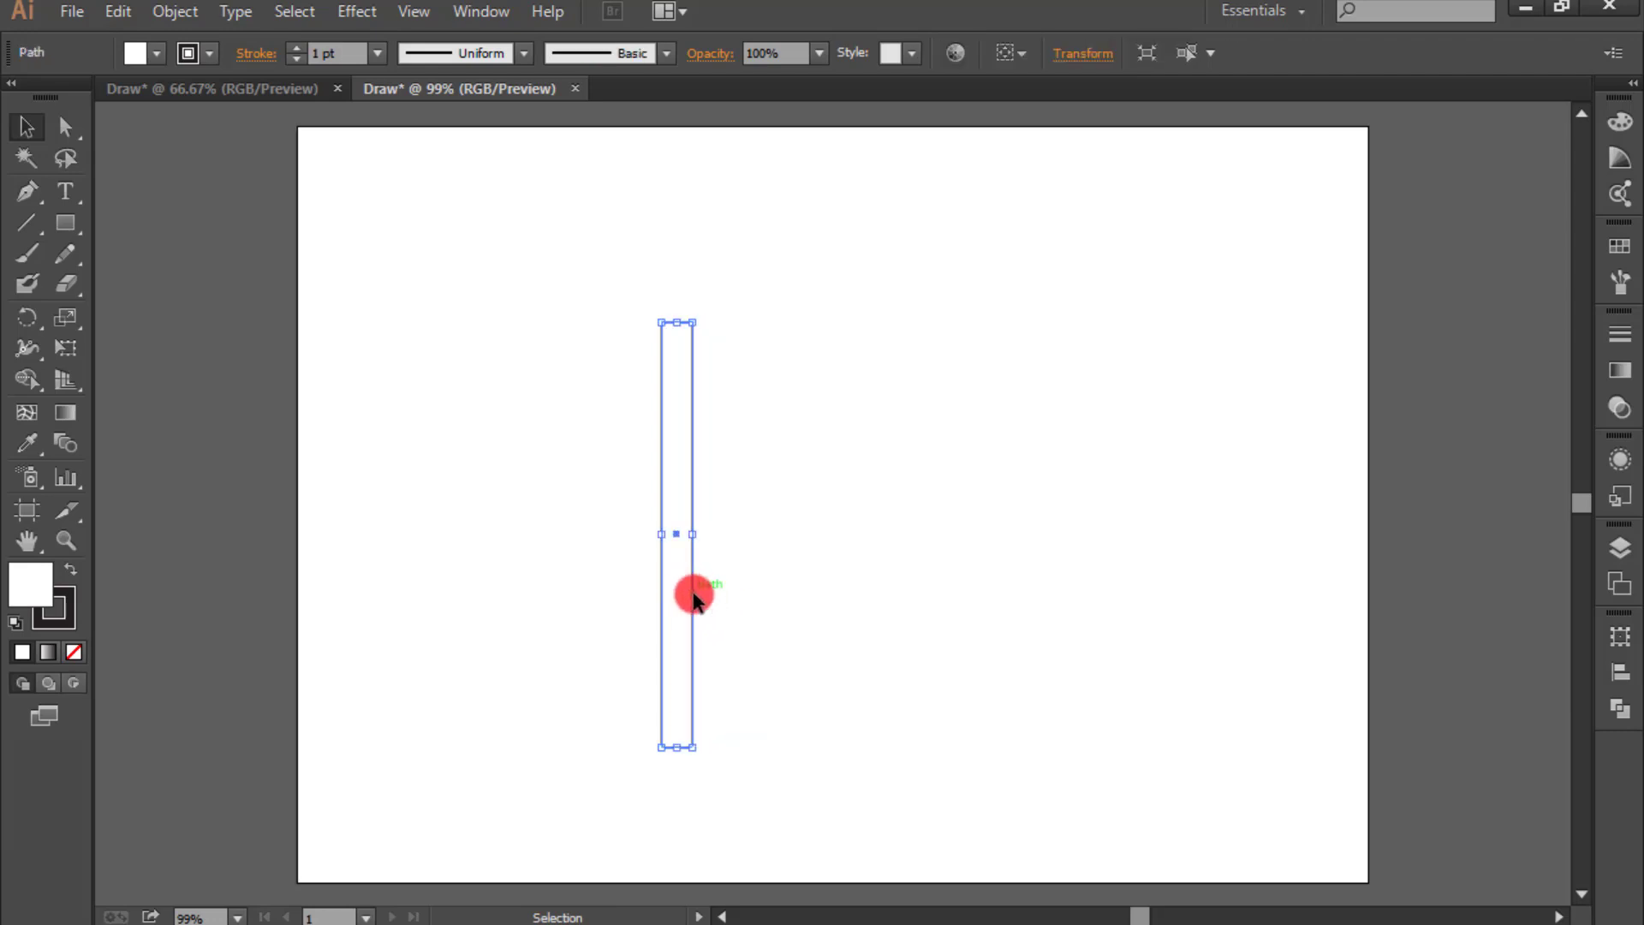
left_click_drag(693, 597, 755, 597)
left_click(891, 534)
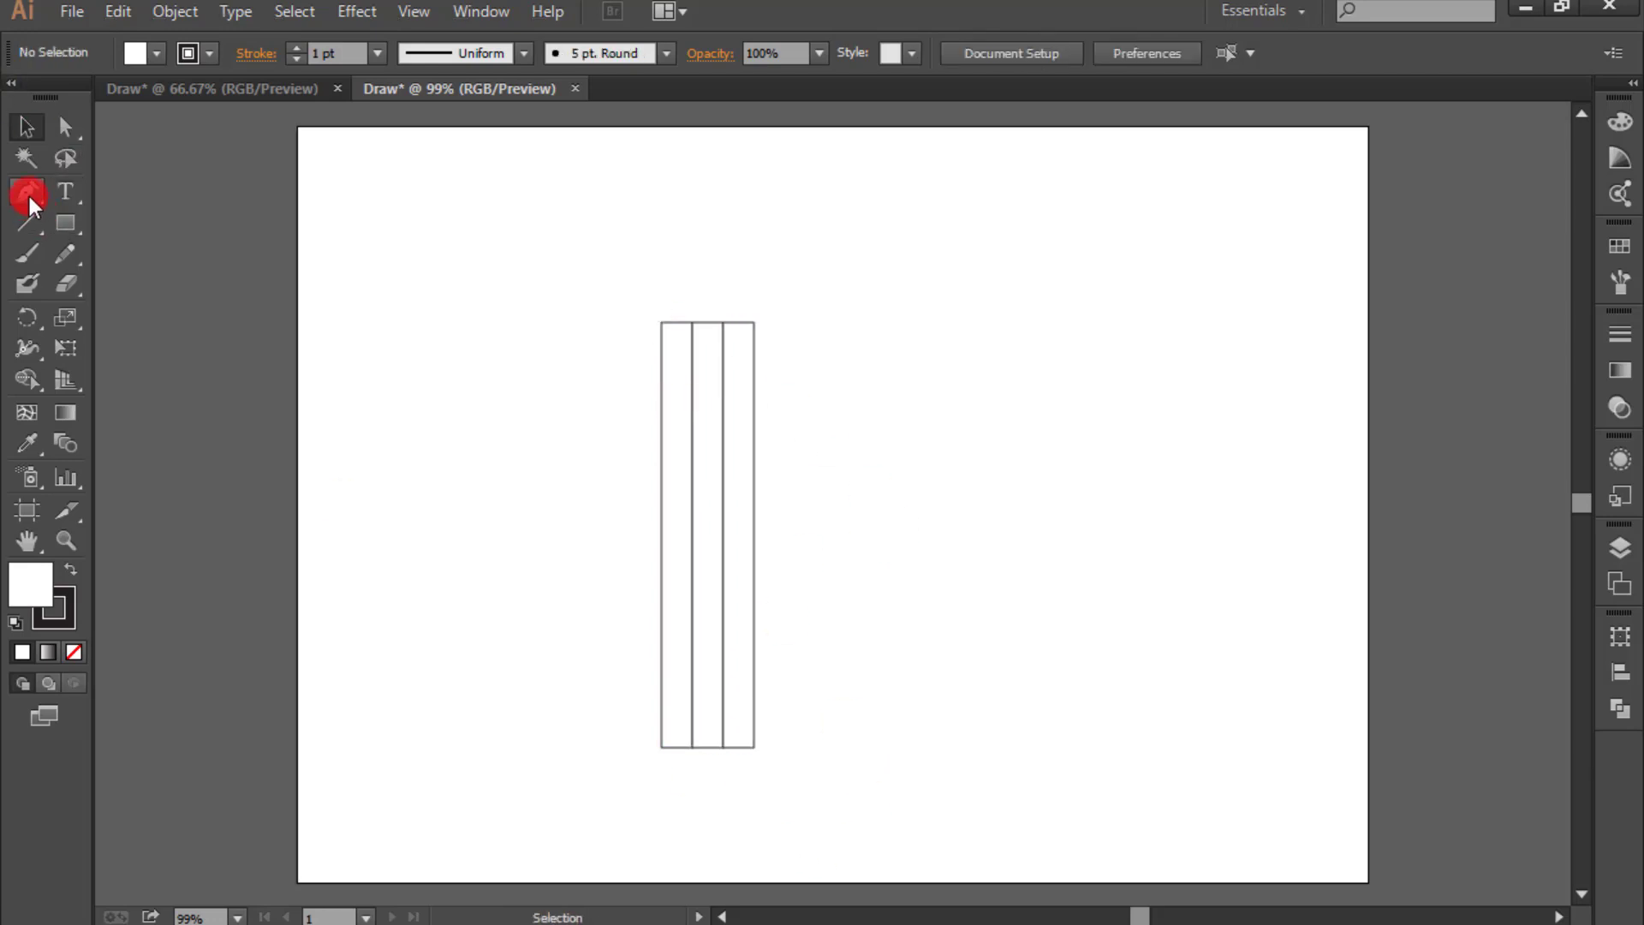
Step: Draw a short rectangle directly beneath the three vertical strips, spanning their combined width
left_click(64, 222)
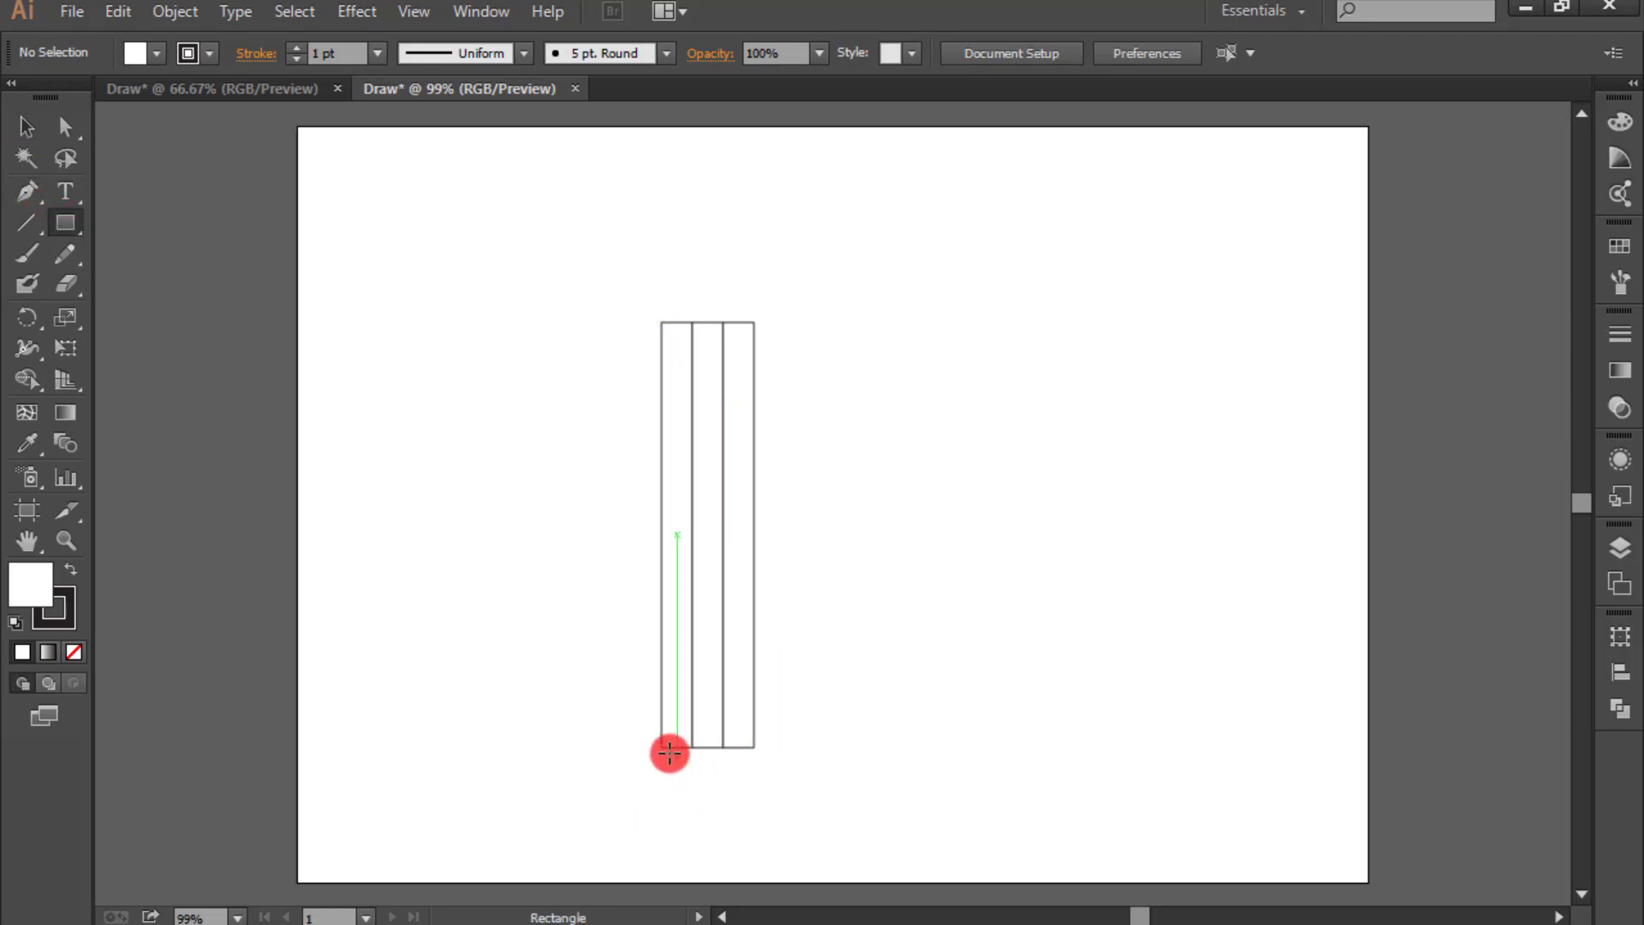
left_click_drag(662, 748, 754, 827)
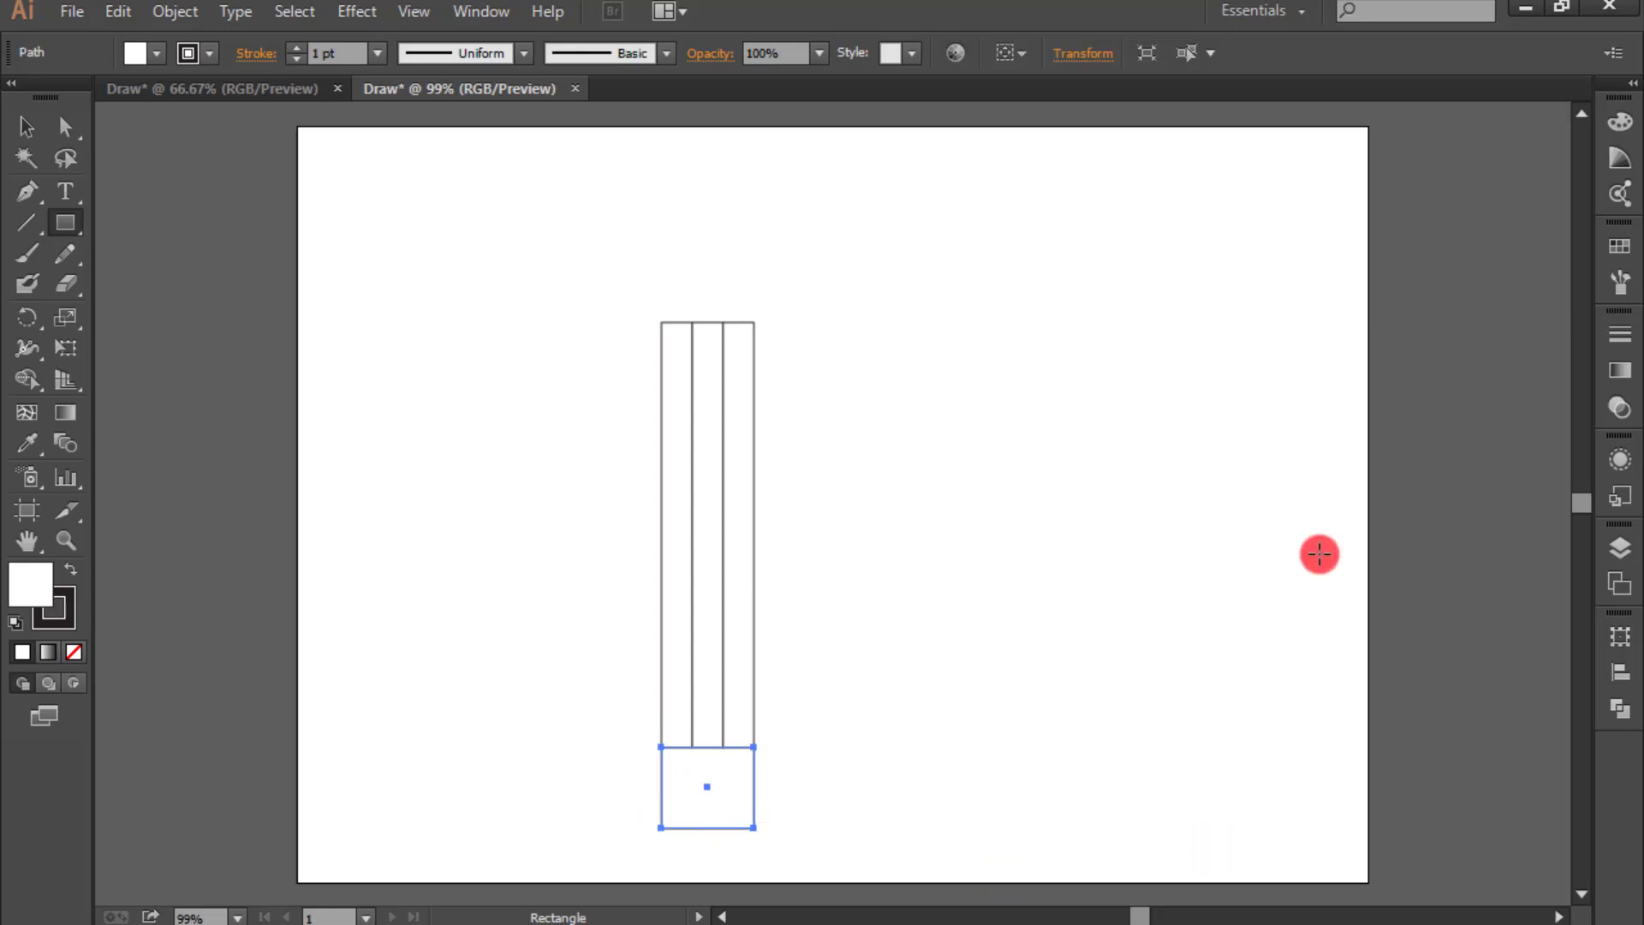
left_click(66, 129)
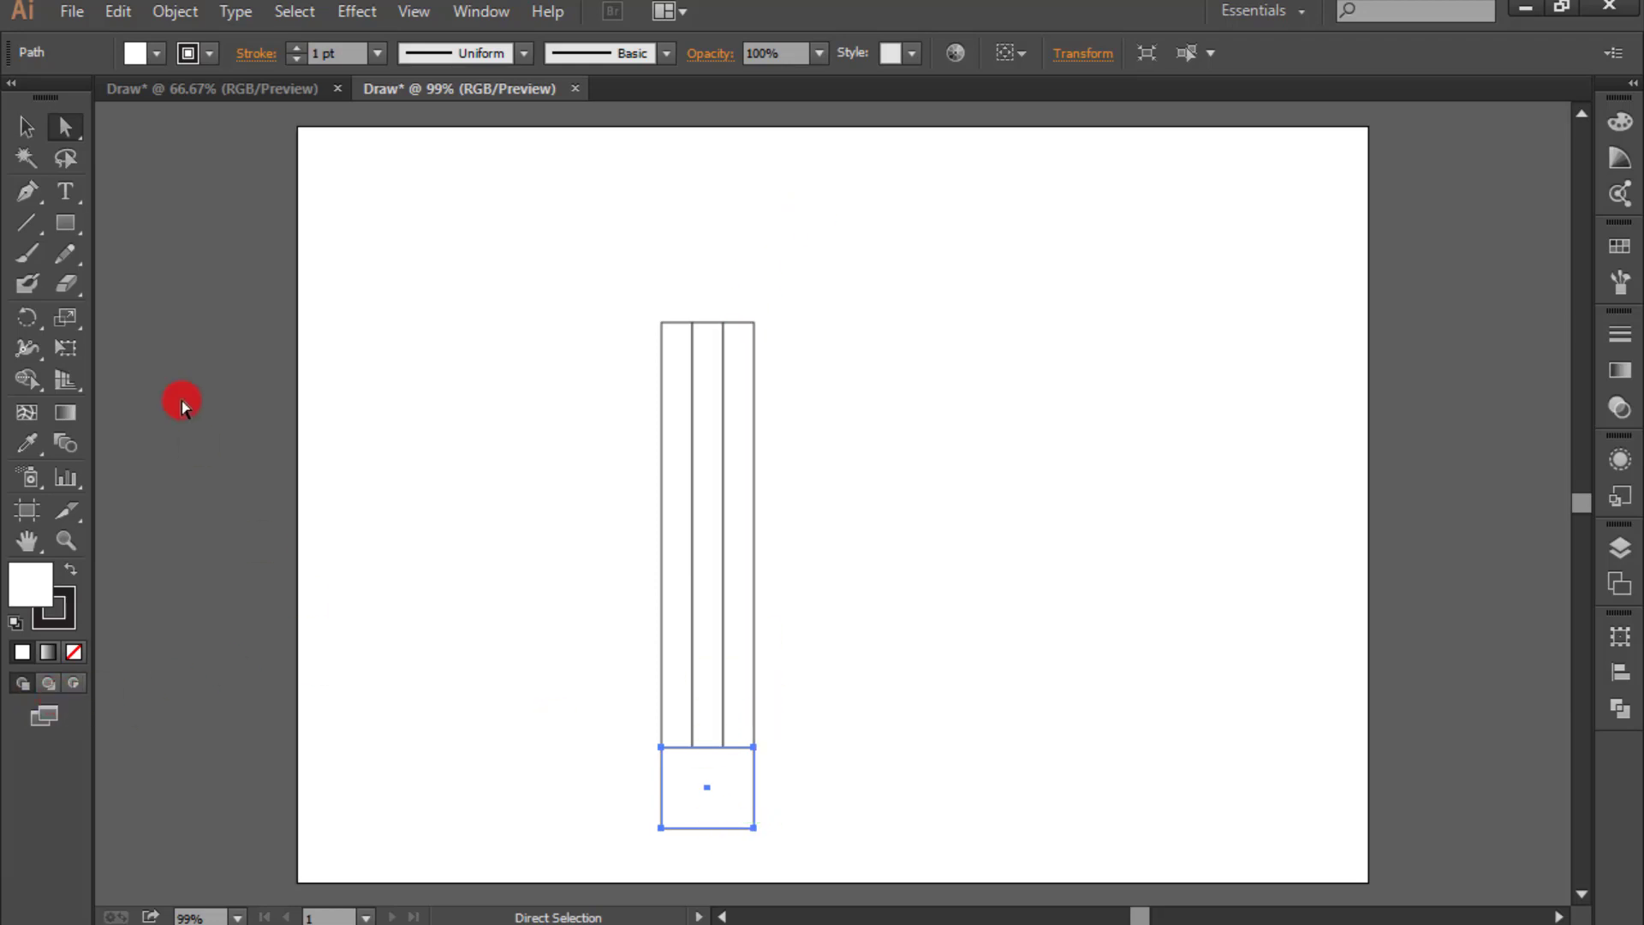
Step: Show the rulers and place a vertical guide through the centre of the middle strip
left_click(415, 12)
mouse_move(675, 524)
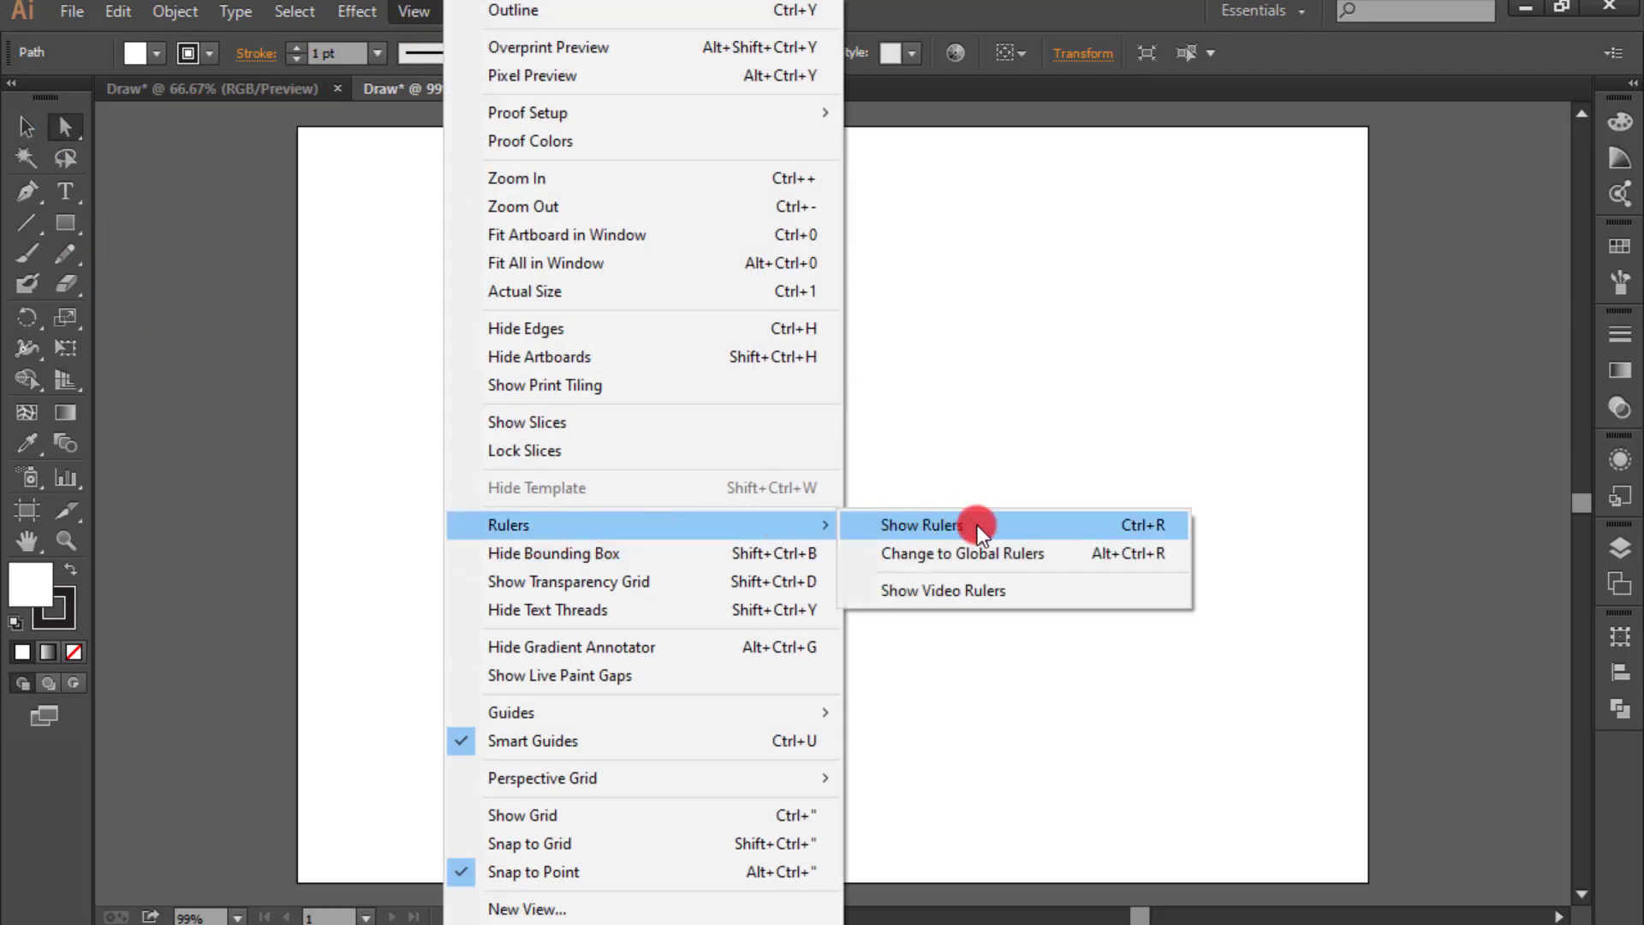
left_click(978, 526)
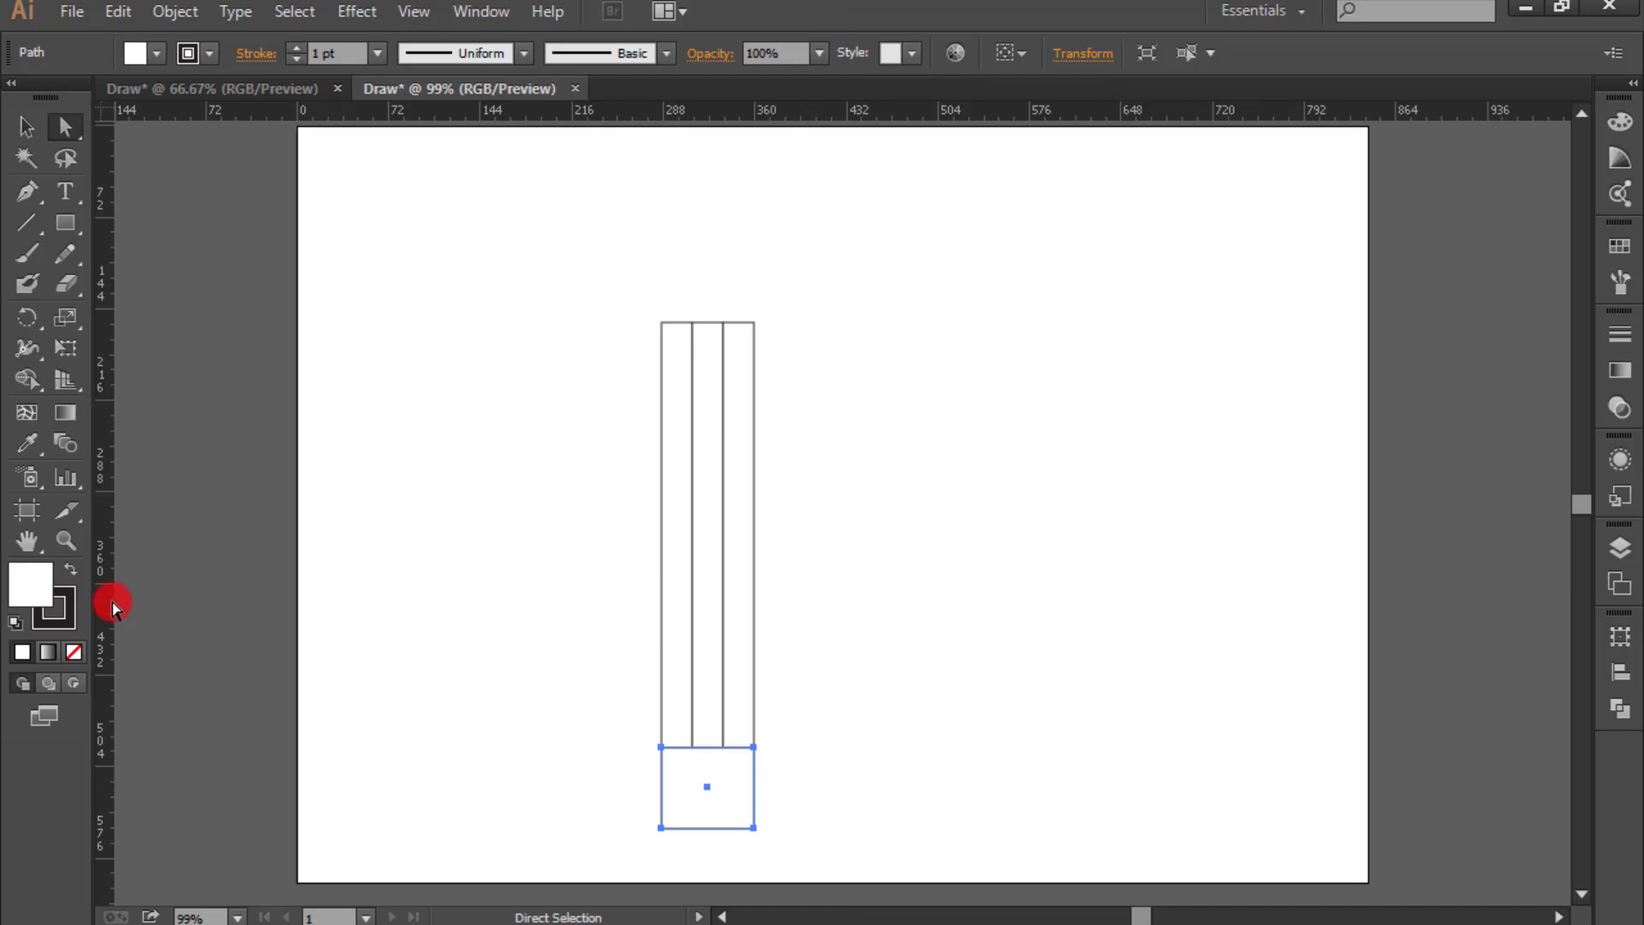
left_click_drag(275, 613, 706, 683)
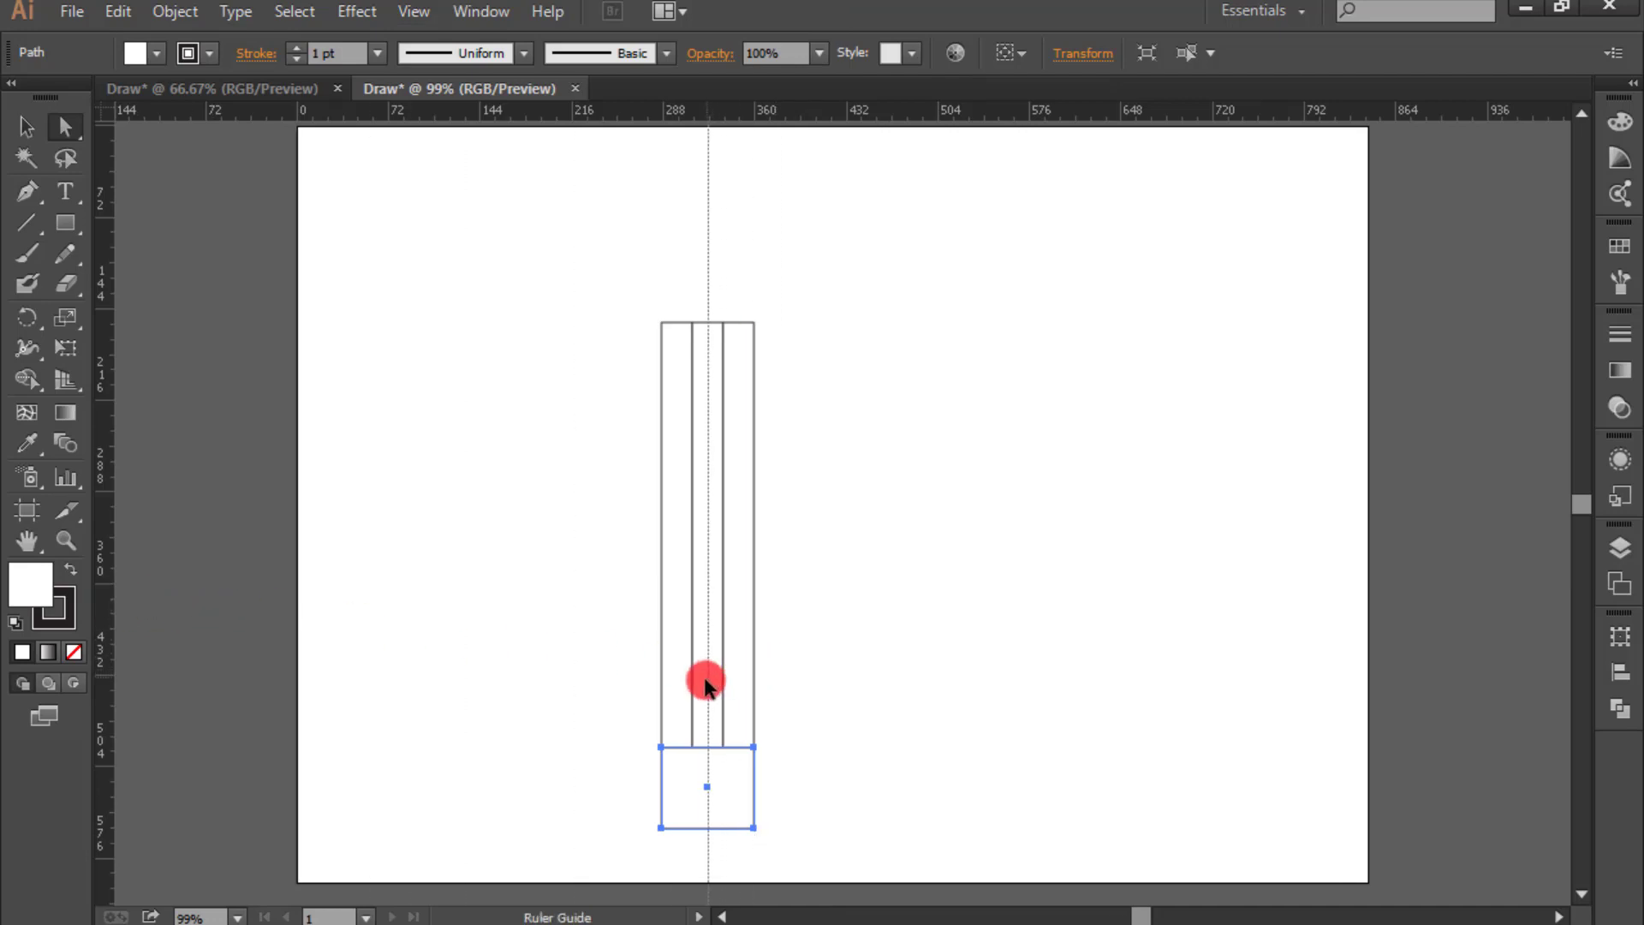
Step: Move both bottom corners of the short rectangle to the centre guide, forming a downward-pointing triangular pencil tip
left_click(66, 128)
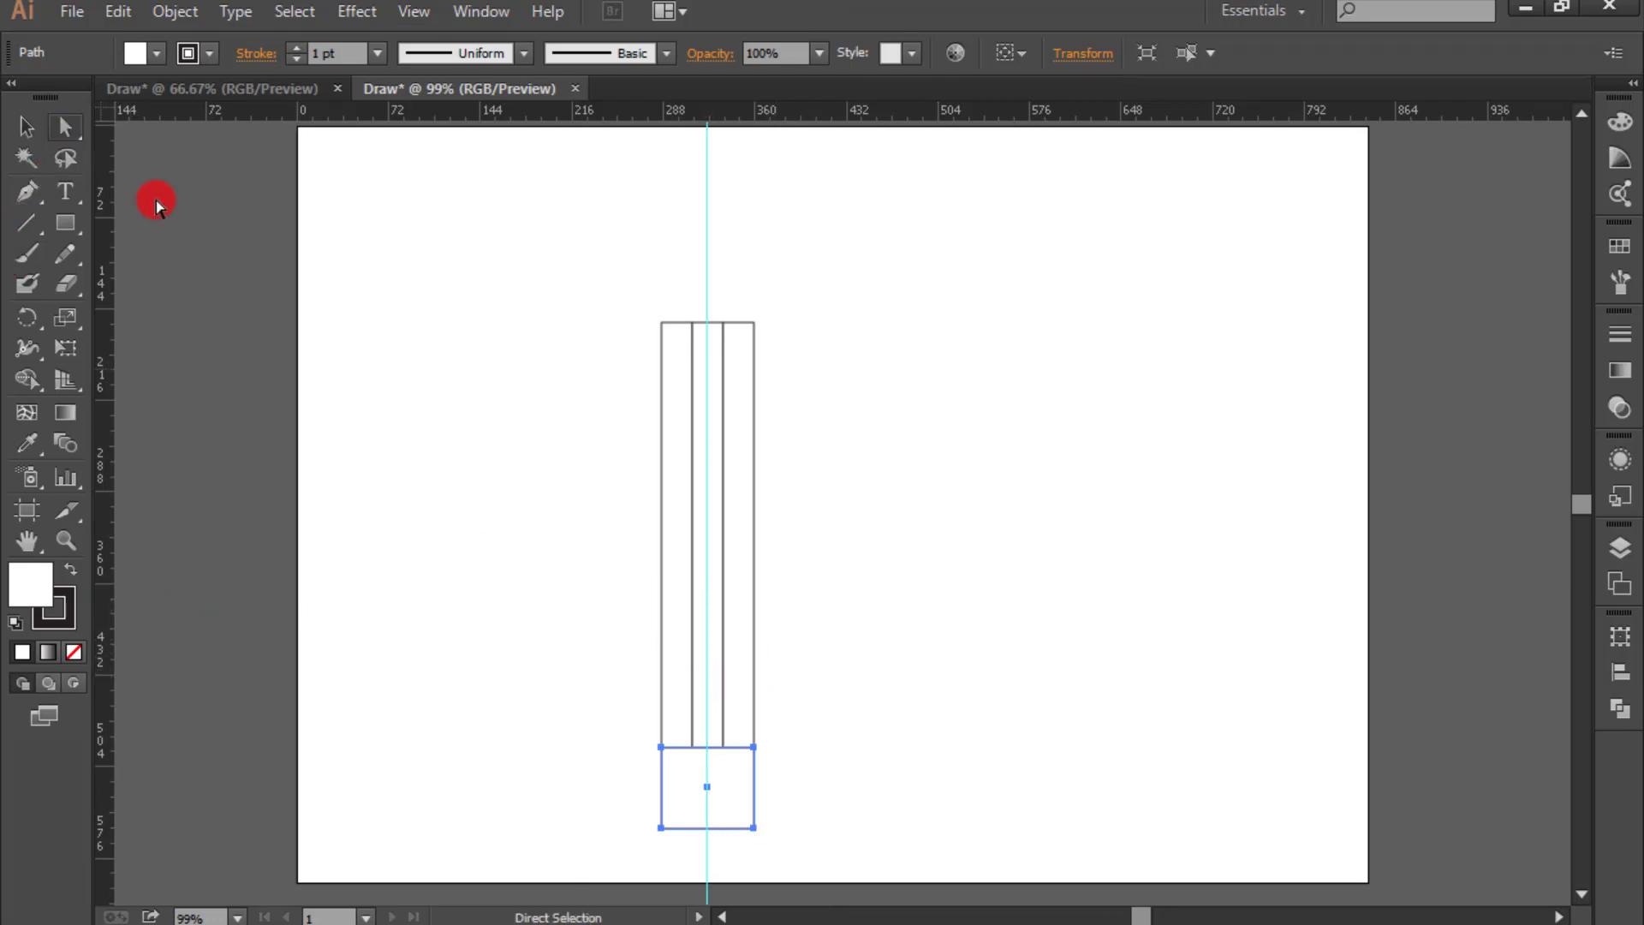
left_click(754, 829)
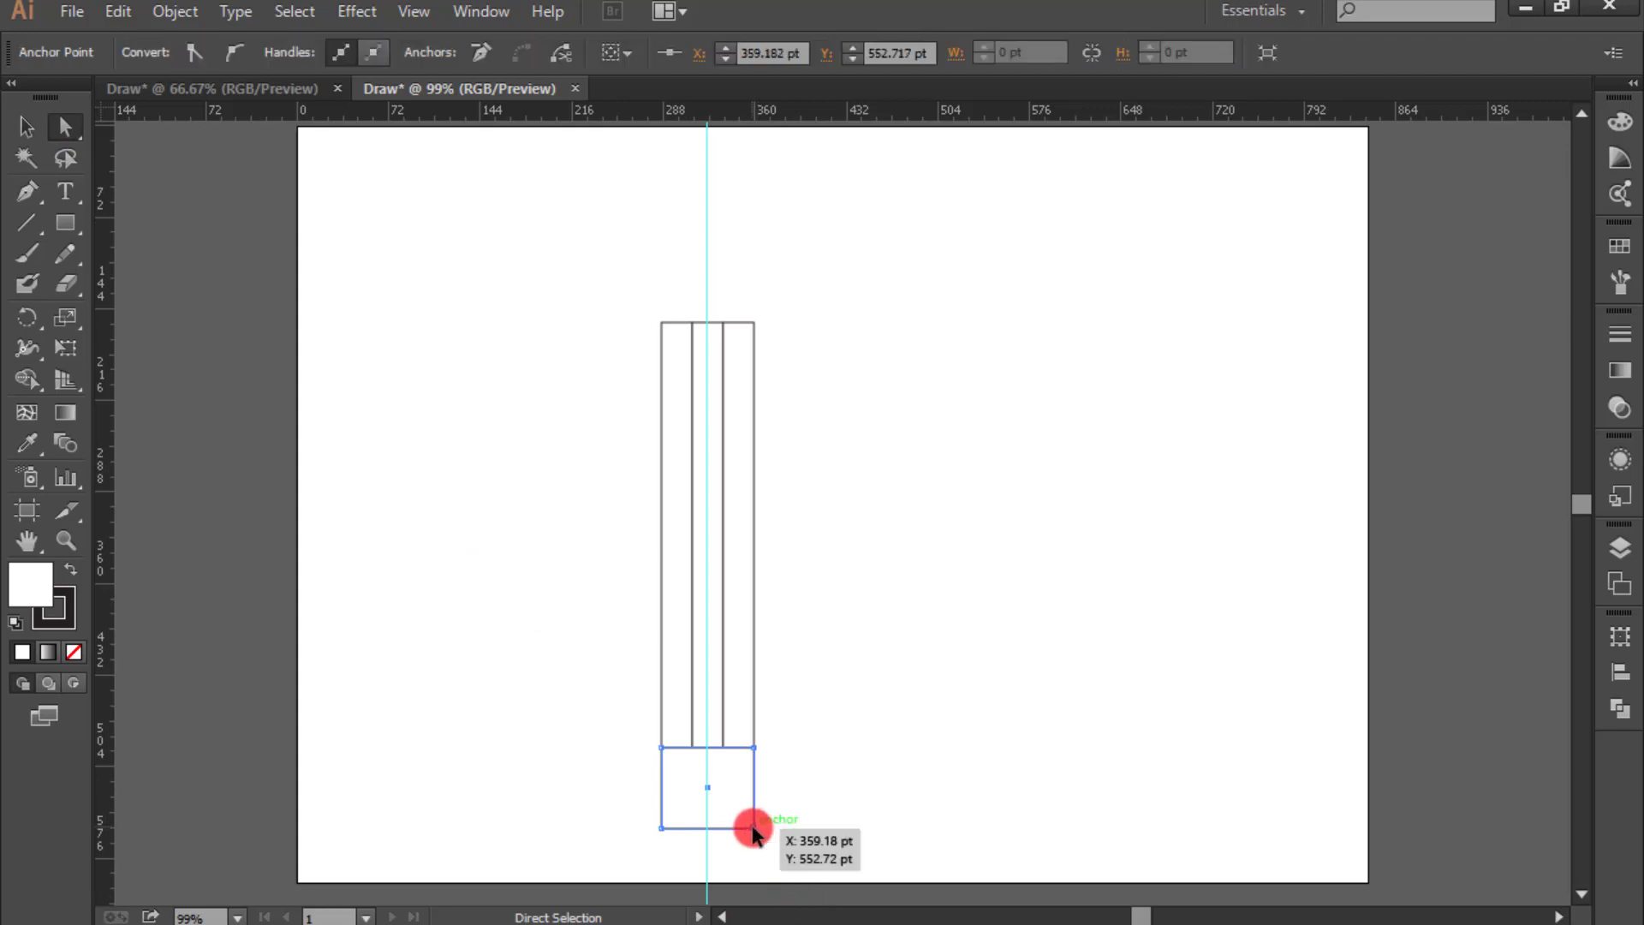
left_click_drag(754, 829, 707, 829)
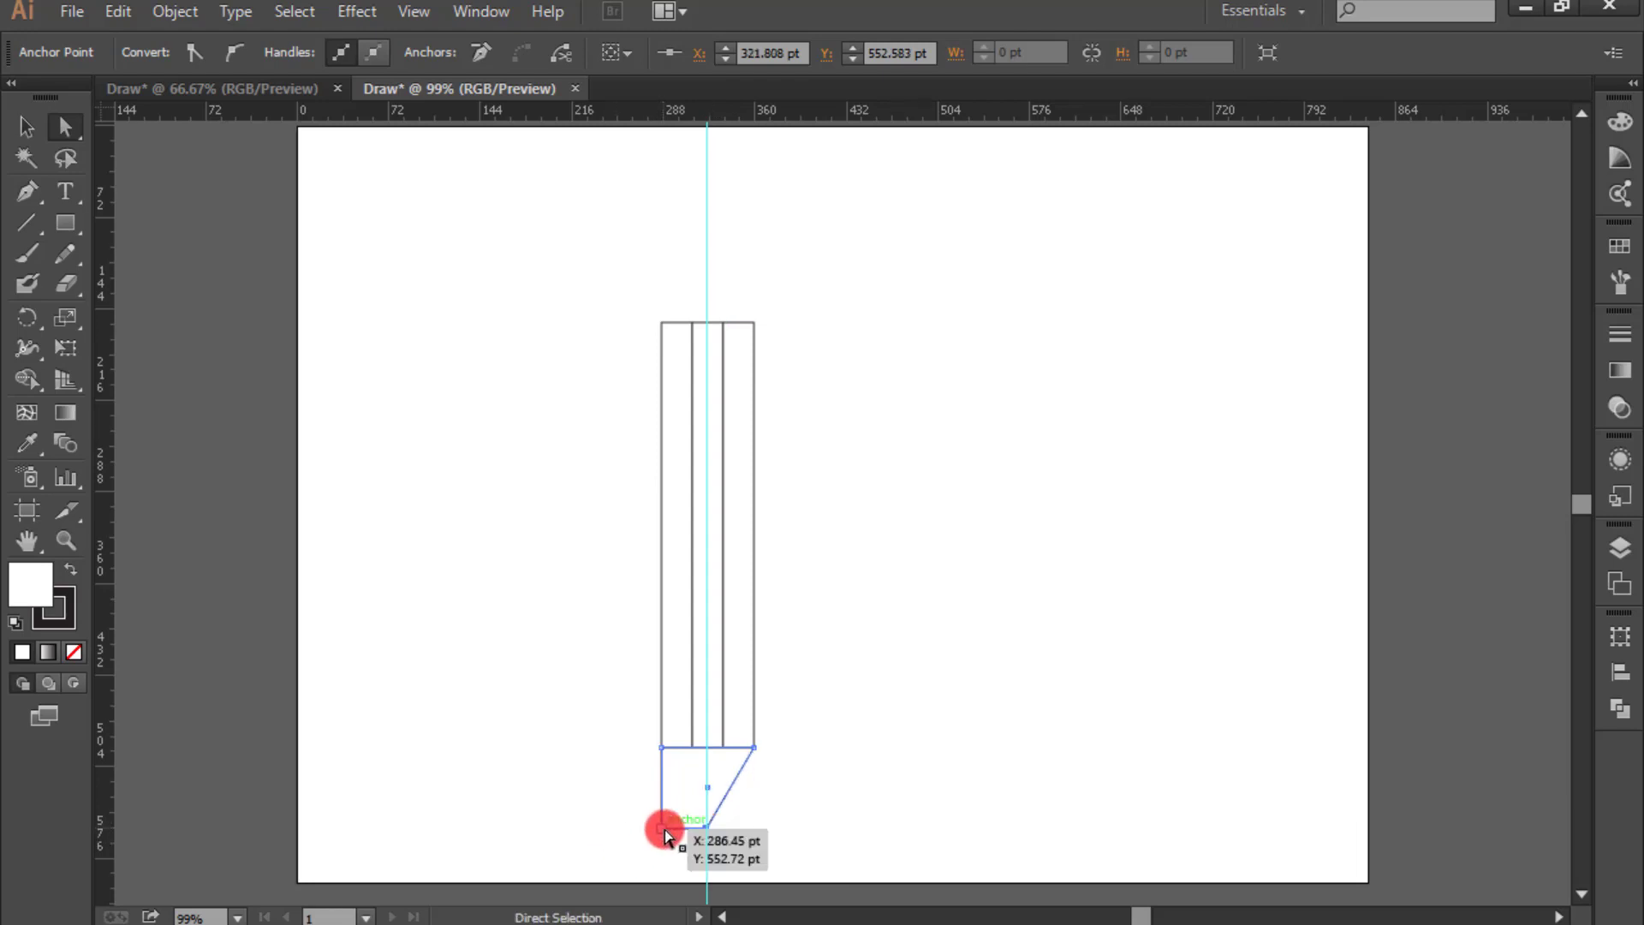
left_click_drag(665, 830, 707, 829)
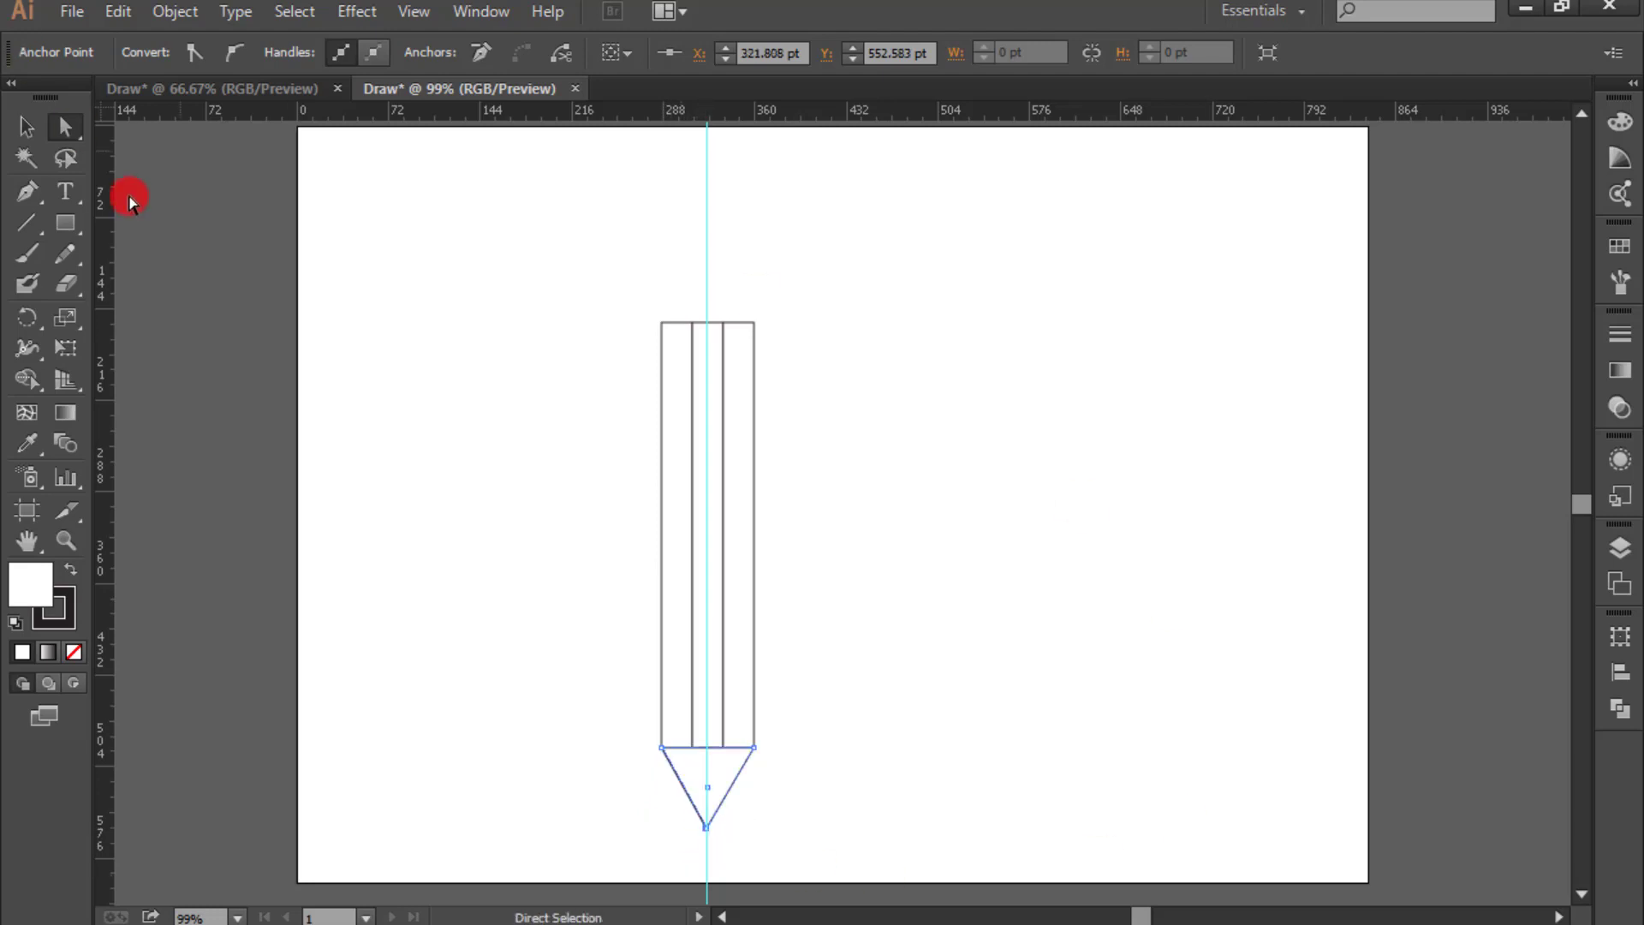
left_click(26, 127)
left_click(875, 470)
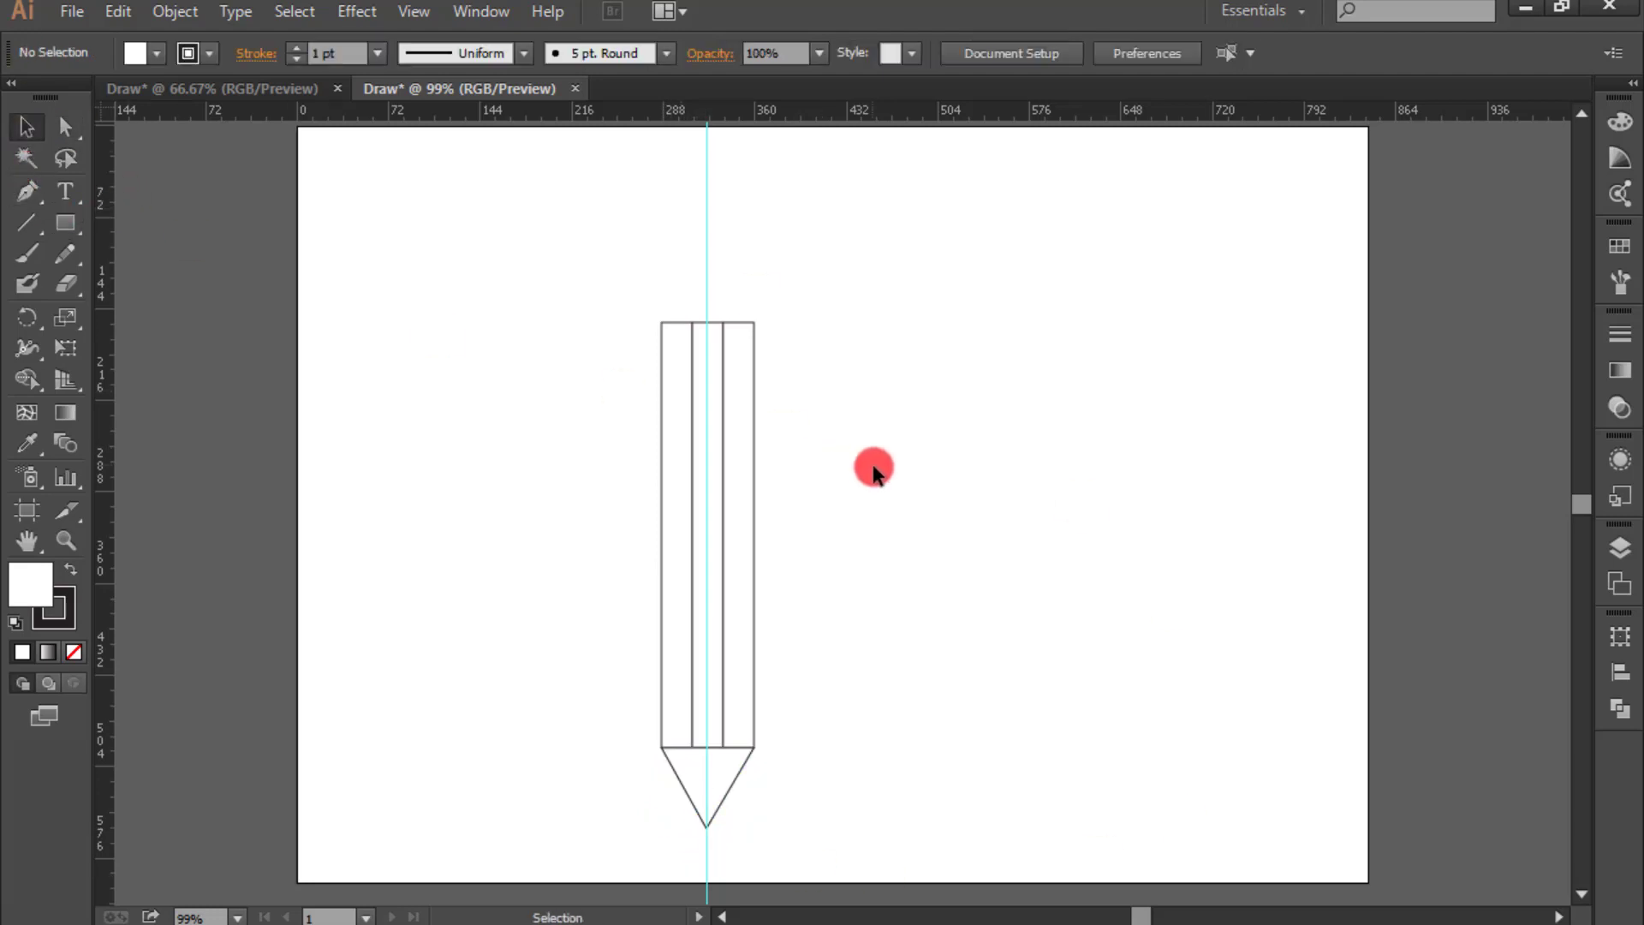
Step: Clear all guides from the document
left_click(423, 10)
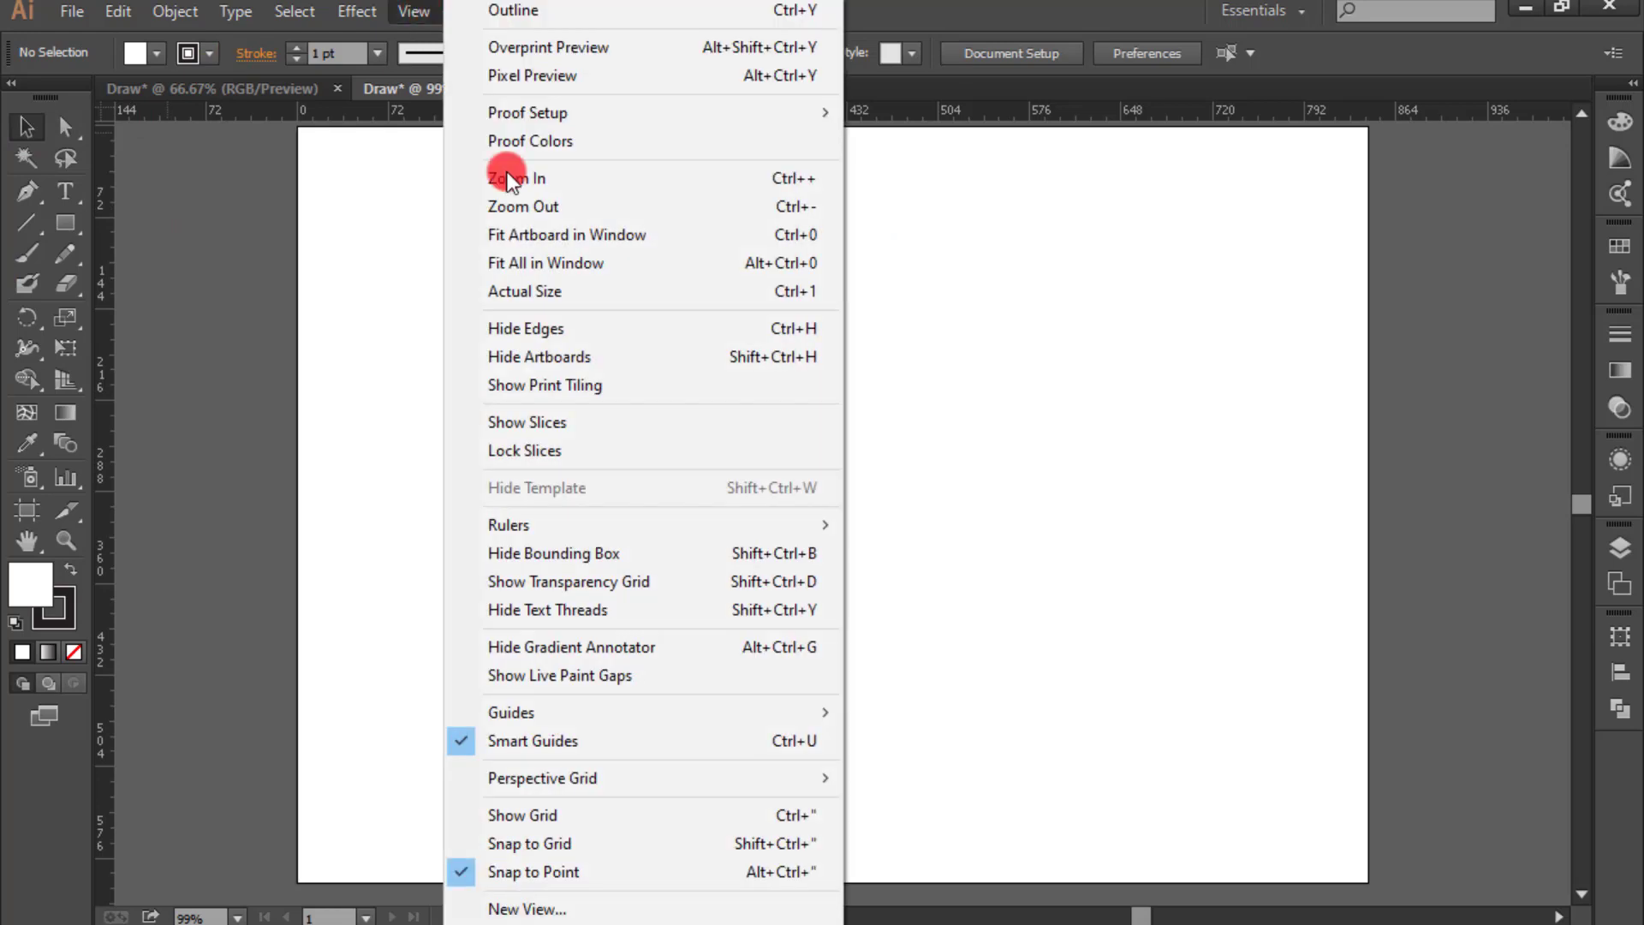
mouse_move(641, 712)
left_click(912, 824)
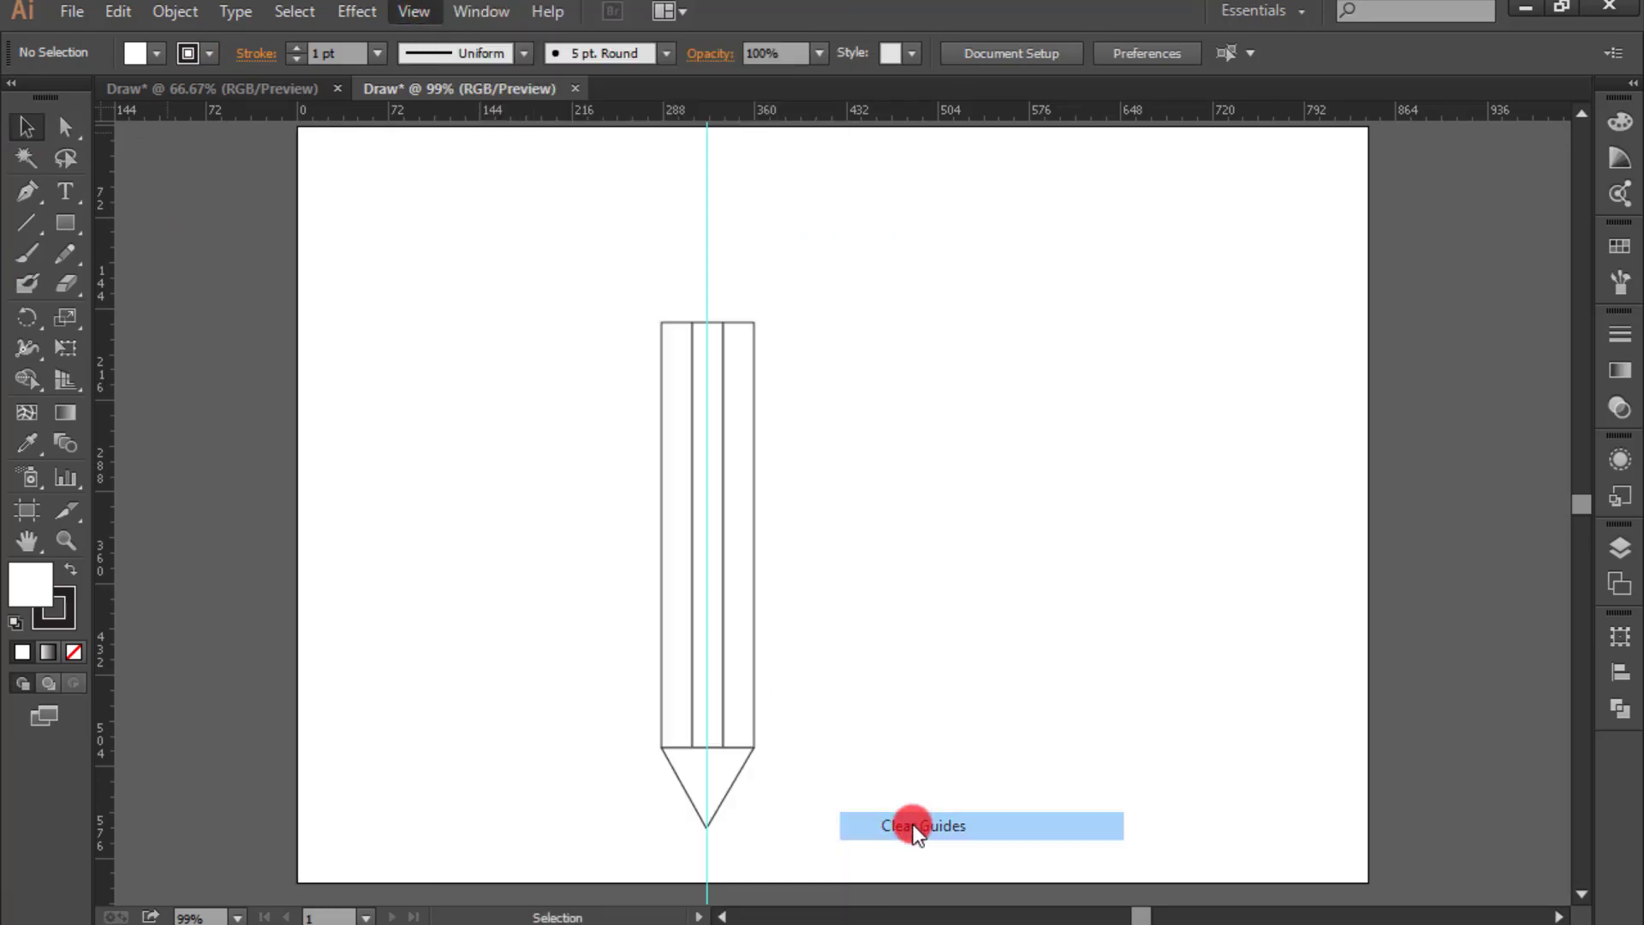
Step: Rotate the whole pencil clockwise about 45 degrees so its tip points towards the artboard's lower-left corner
left_click_drag(611, 271, 839, 835)
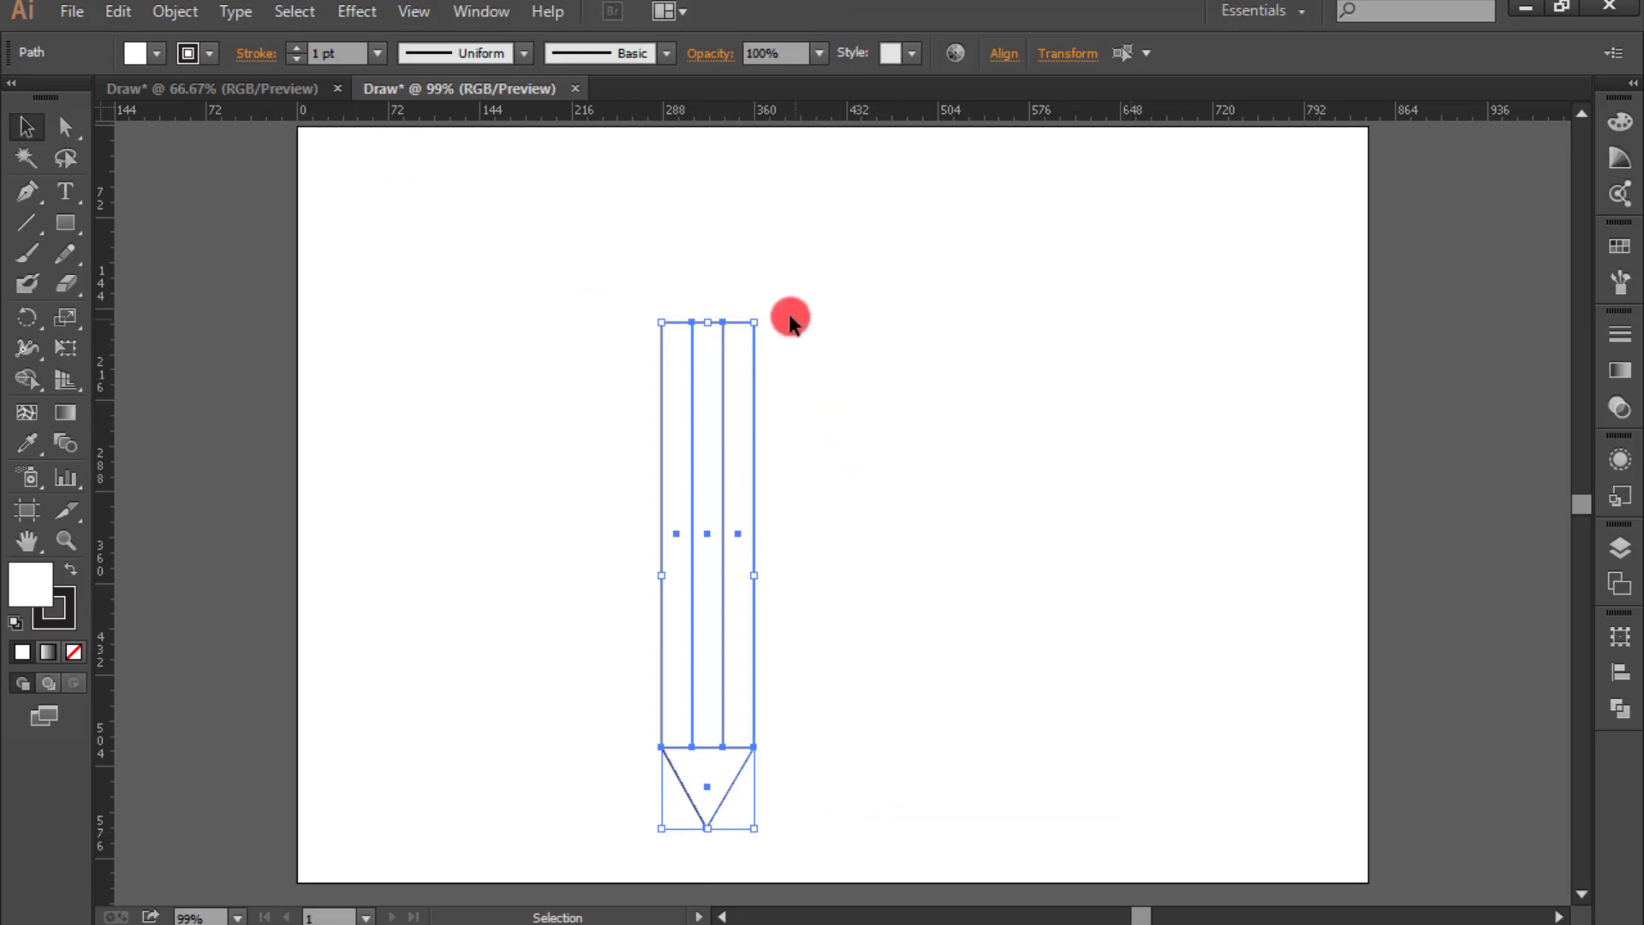
left_click_drag(768, 312, 894, 446)
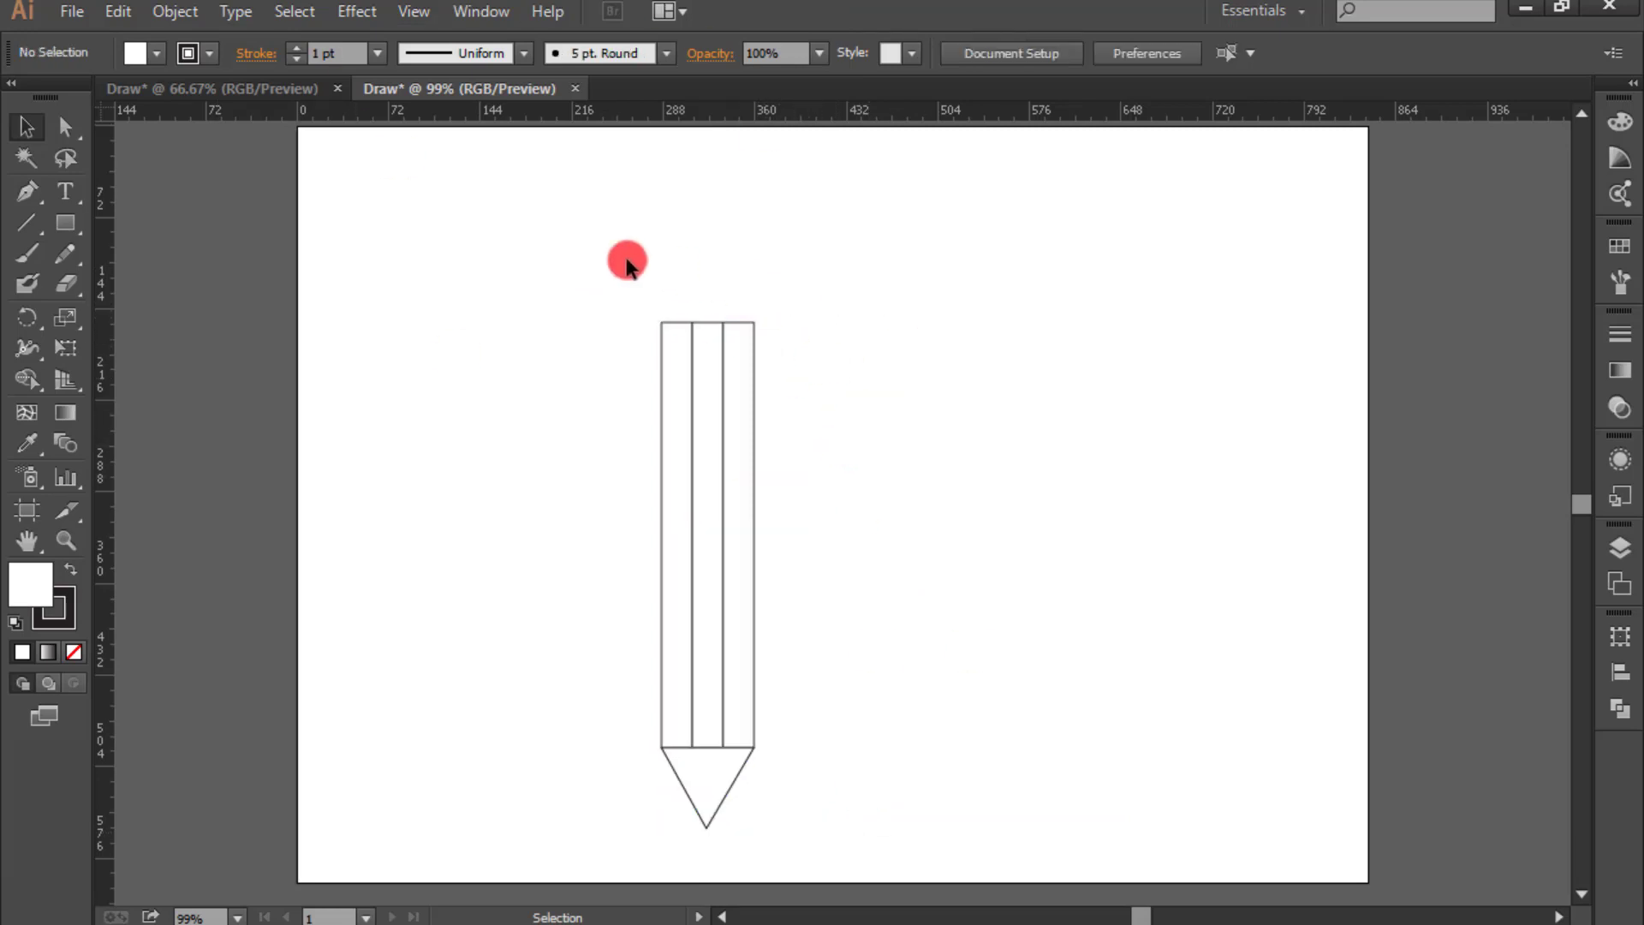
left_click_drag(581, 261, 874, 827)
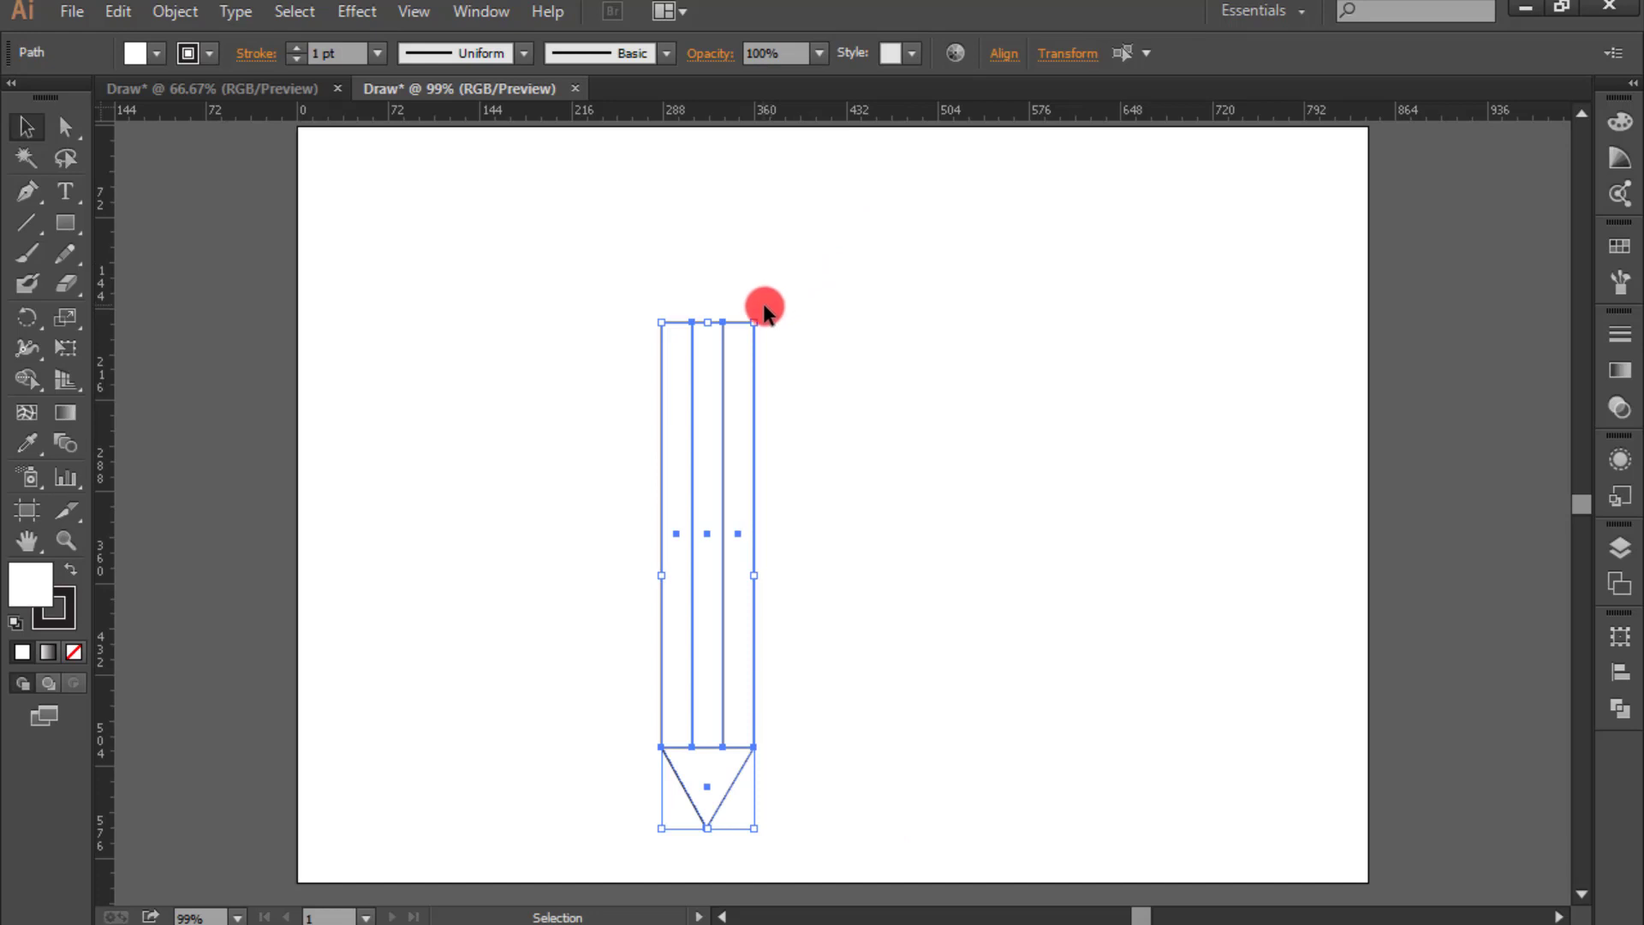
mouse_move(763, 316)
left_mouse_down()
mouse_move(962, 448)
mouse_move(1002, 443)
mouse_move(992, 406)
left_mouse_up()
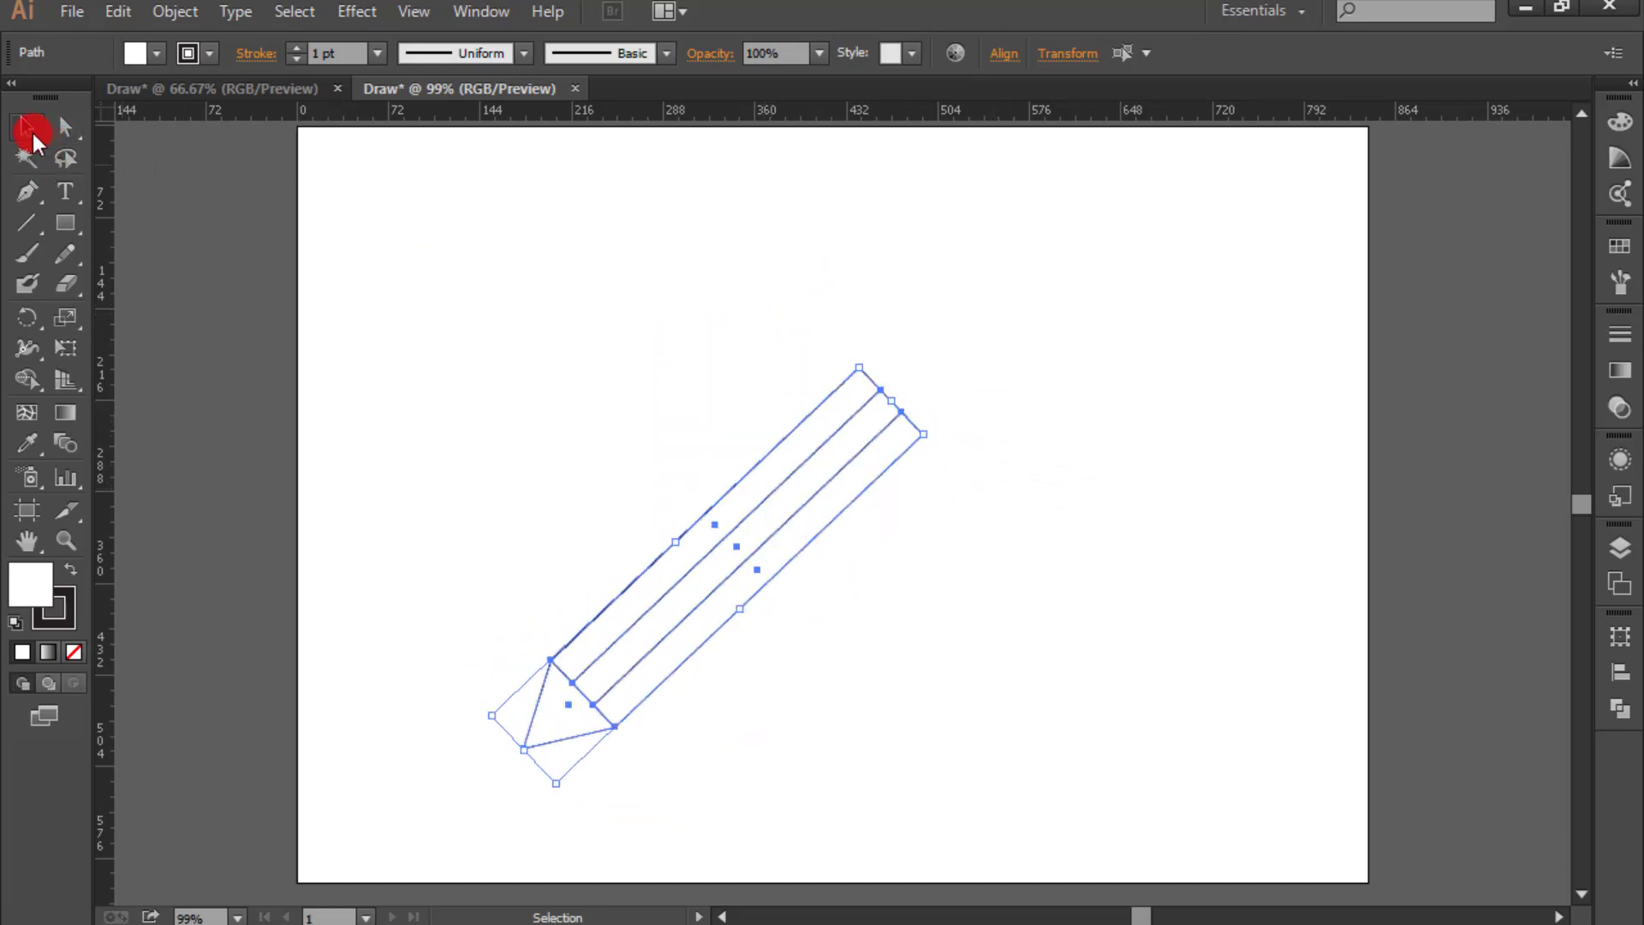
left_click(1076, 788)
Step: Duplicate the pencil's triangular tip as a smaller triangle of the same shape inside it
left_click(568, 734)
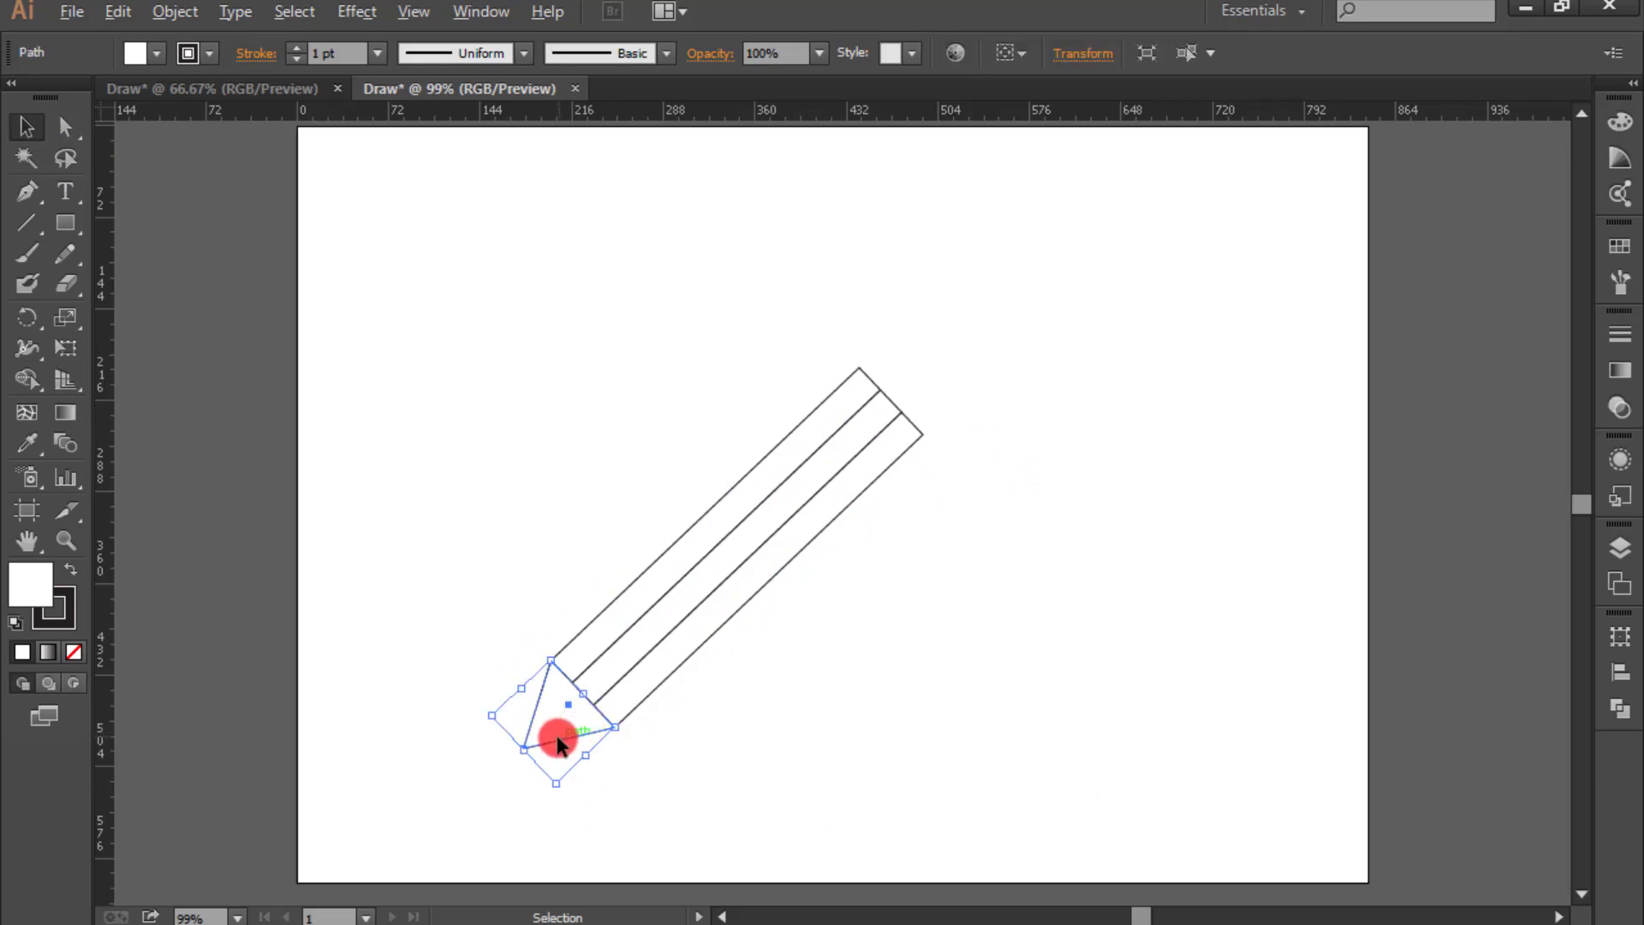
left_click(499, 642)
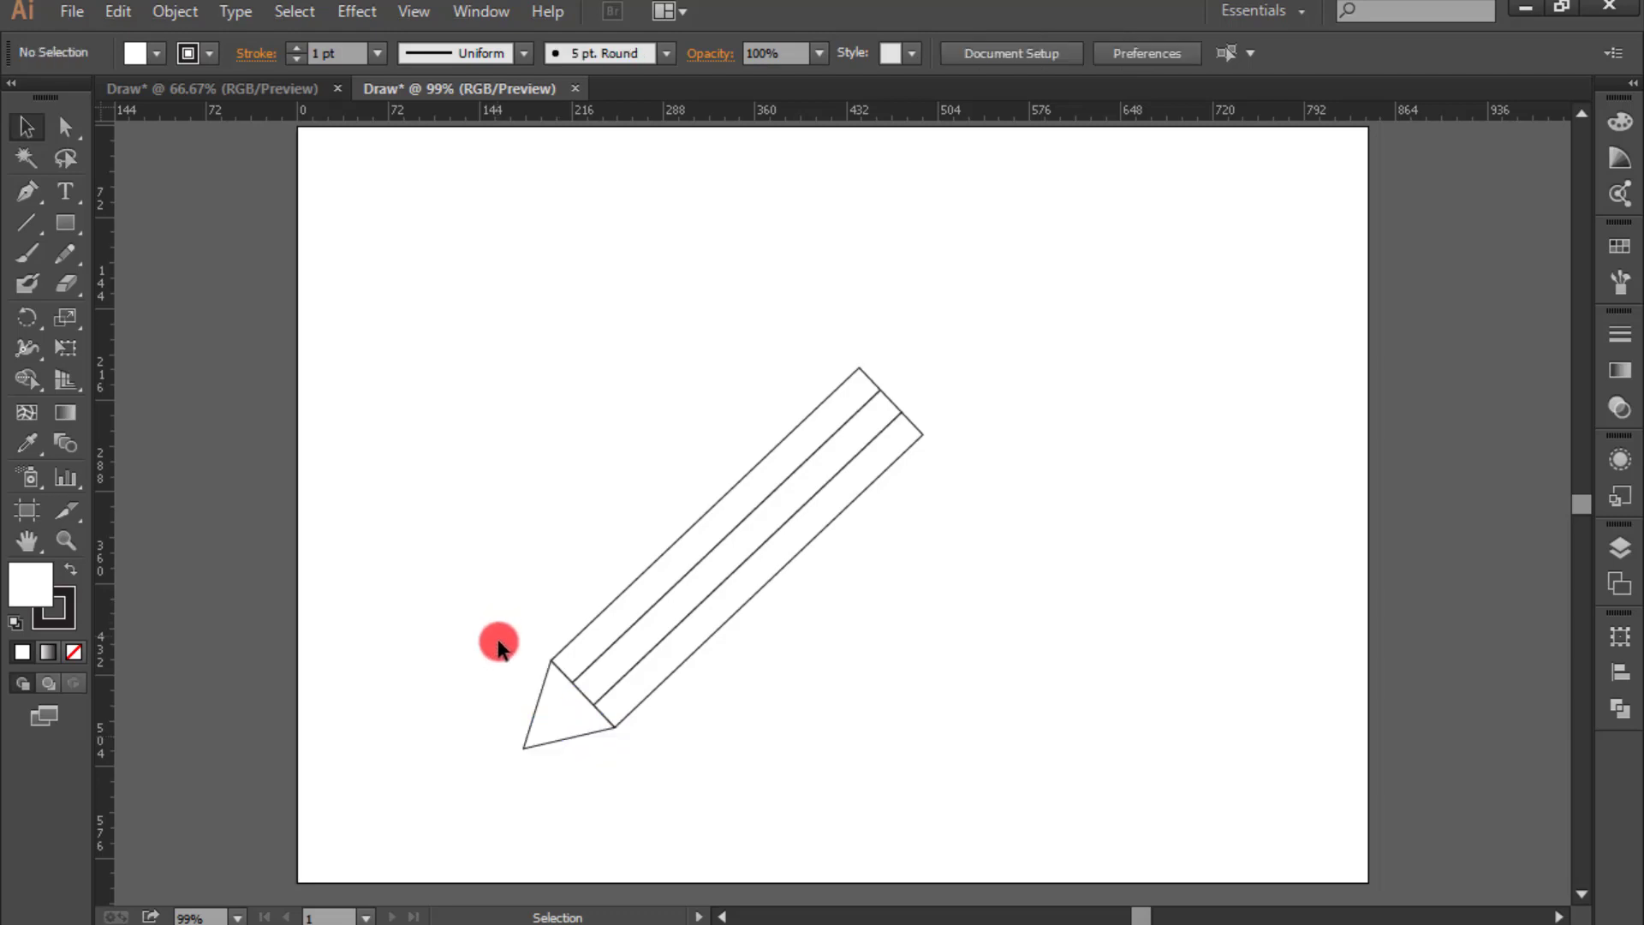
left_click(559, 741)
mouse_move(560, 742)
left_mouse_down()
mouse_move(561, 773)
mouse_move(556, 758)
left_mouse_up()
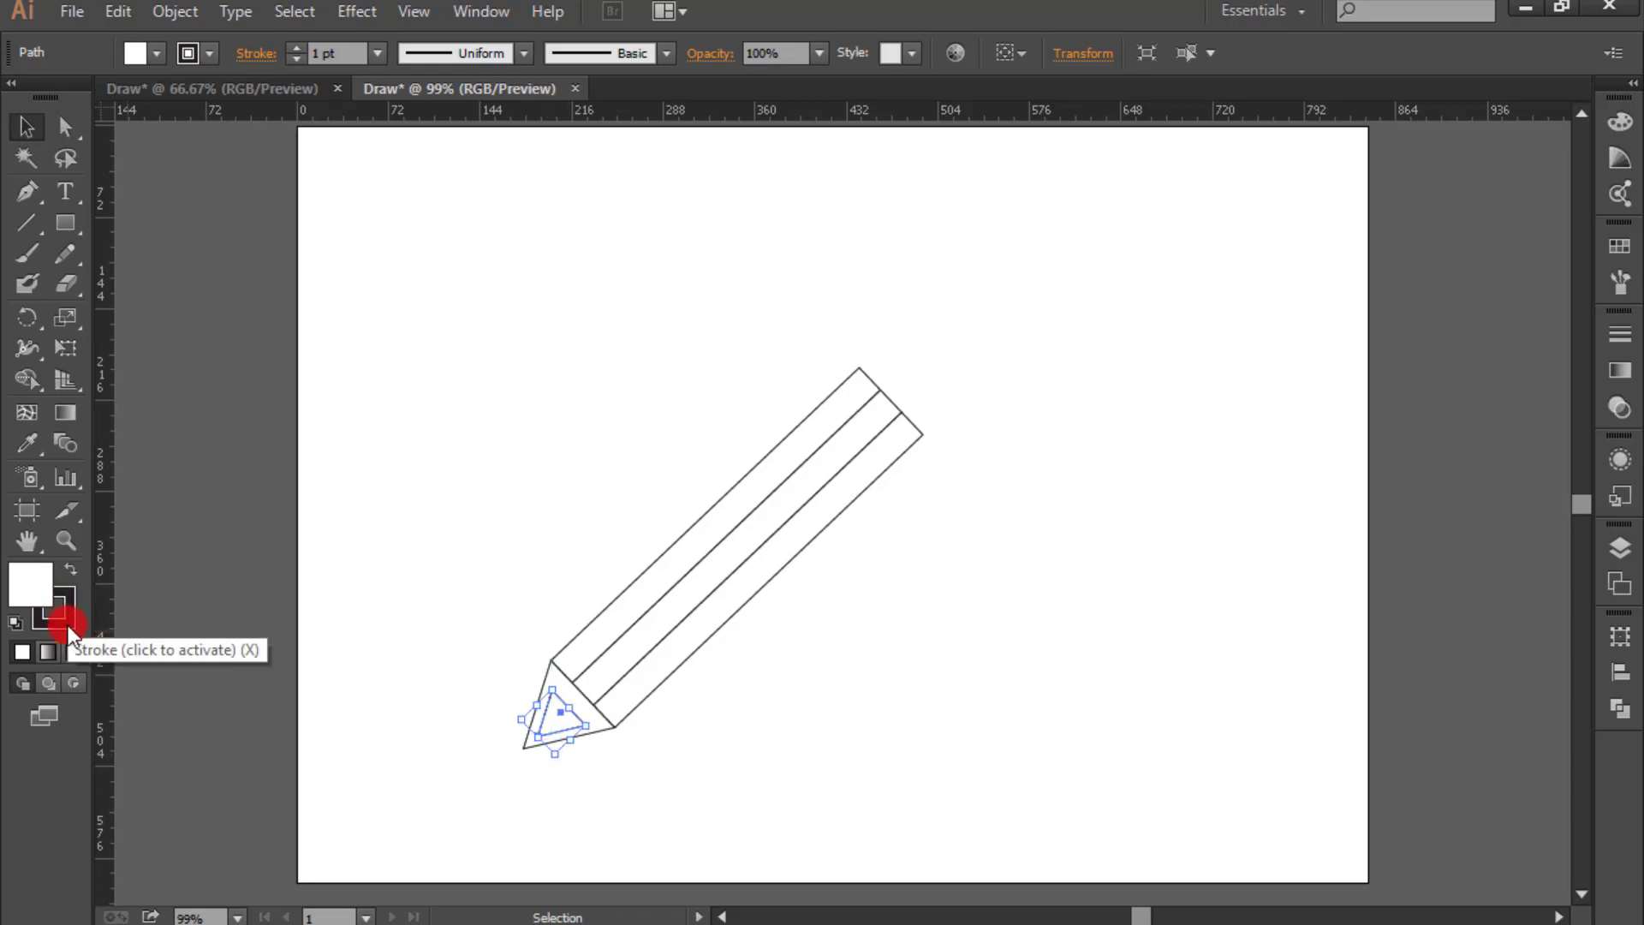
Step: Swap the small triangle's fill and stroke to make it black, and move it onto the pencil's point
left_click(71, 572)
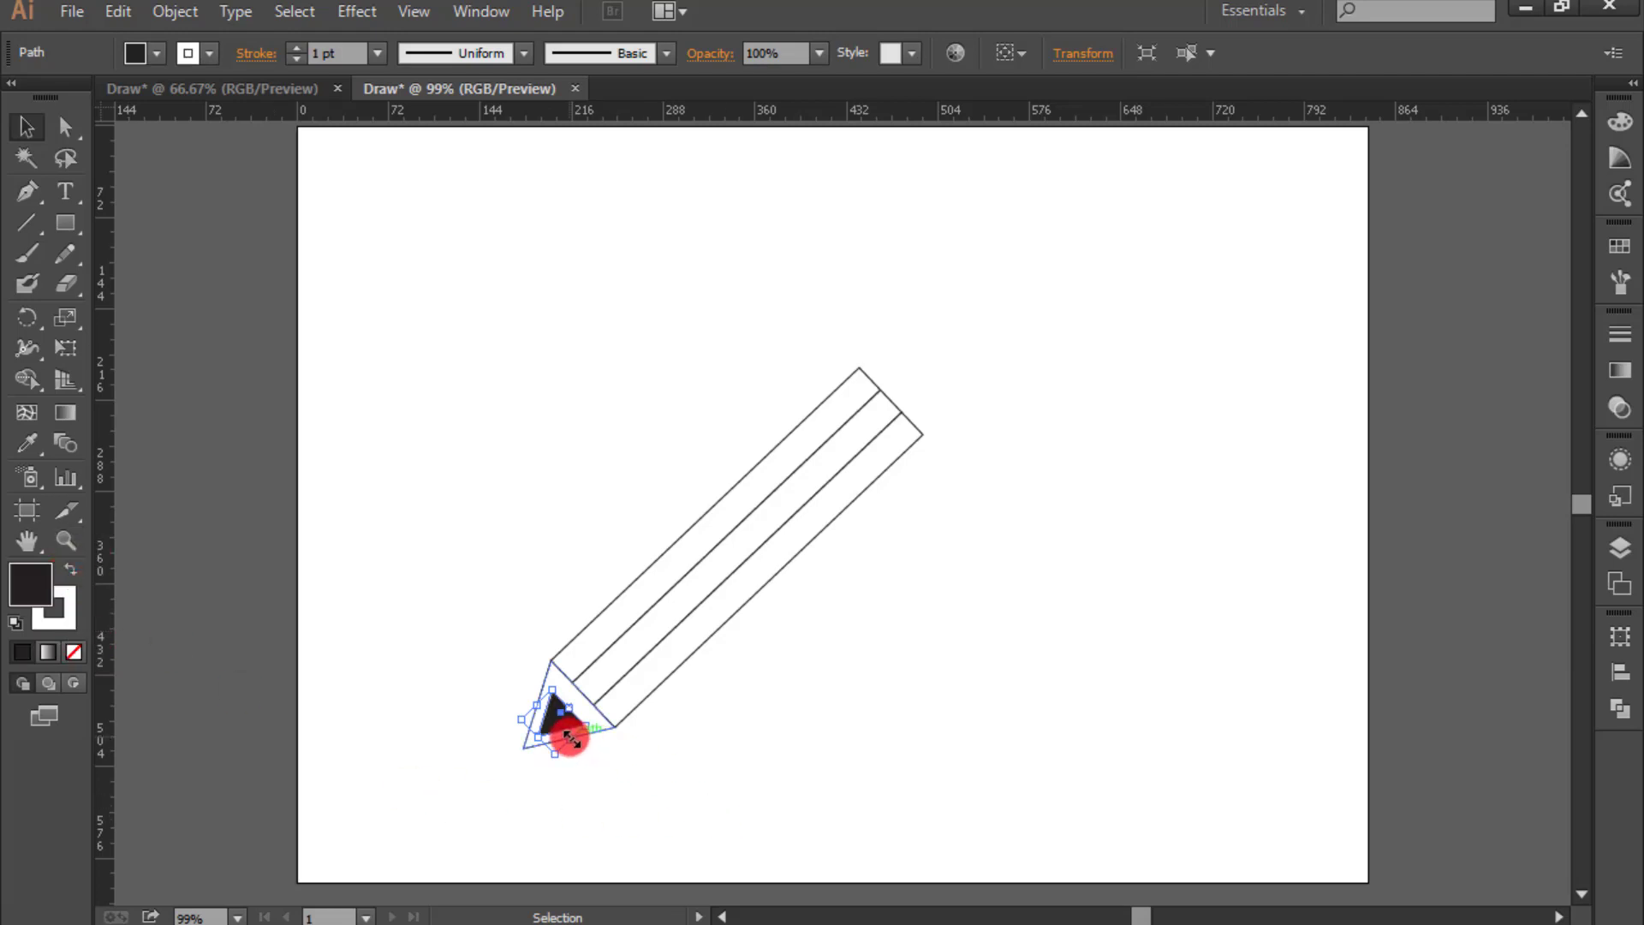
left_click_drag(547, 728, 530, 742)
left_click(660, 771)
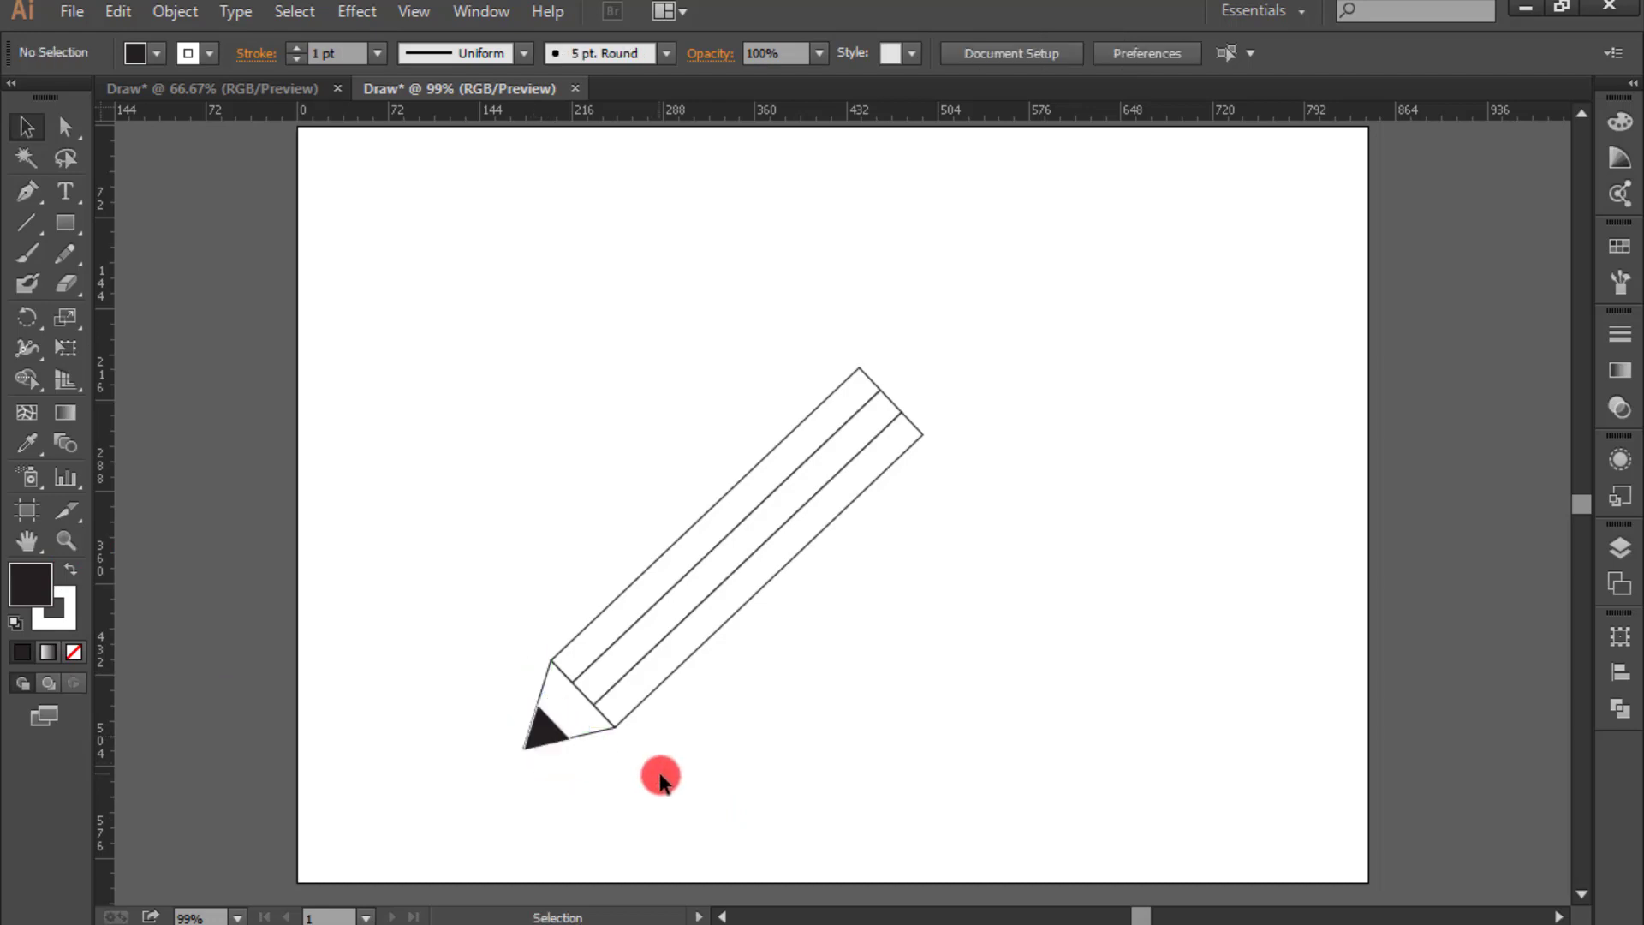
Step: Shift the black triangle slightly outward along the pencil's point to cover the outline of the tip
left_click(545, 735)
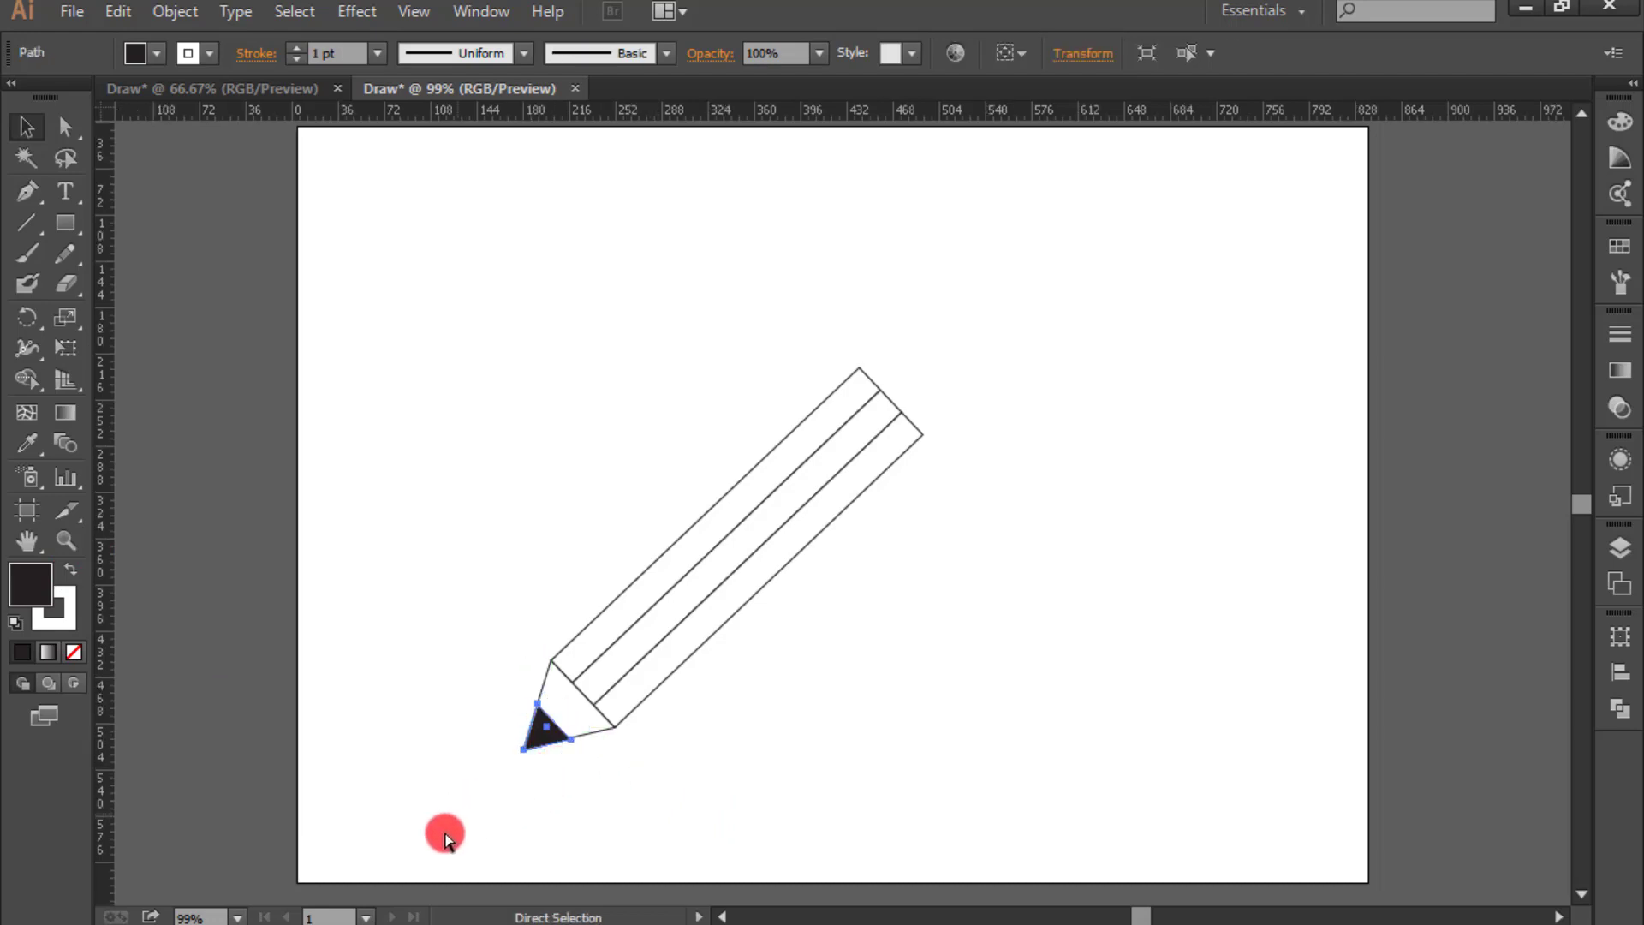
key("ctrl+plus")
key("ctrl+plus")
key("ctrl+plus")
left_click_drag(353, 488, 734, 179)
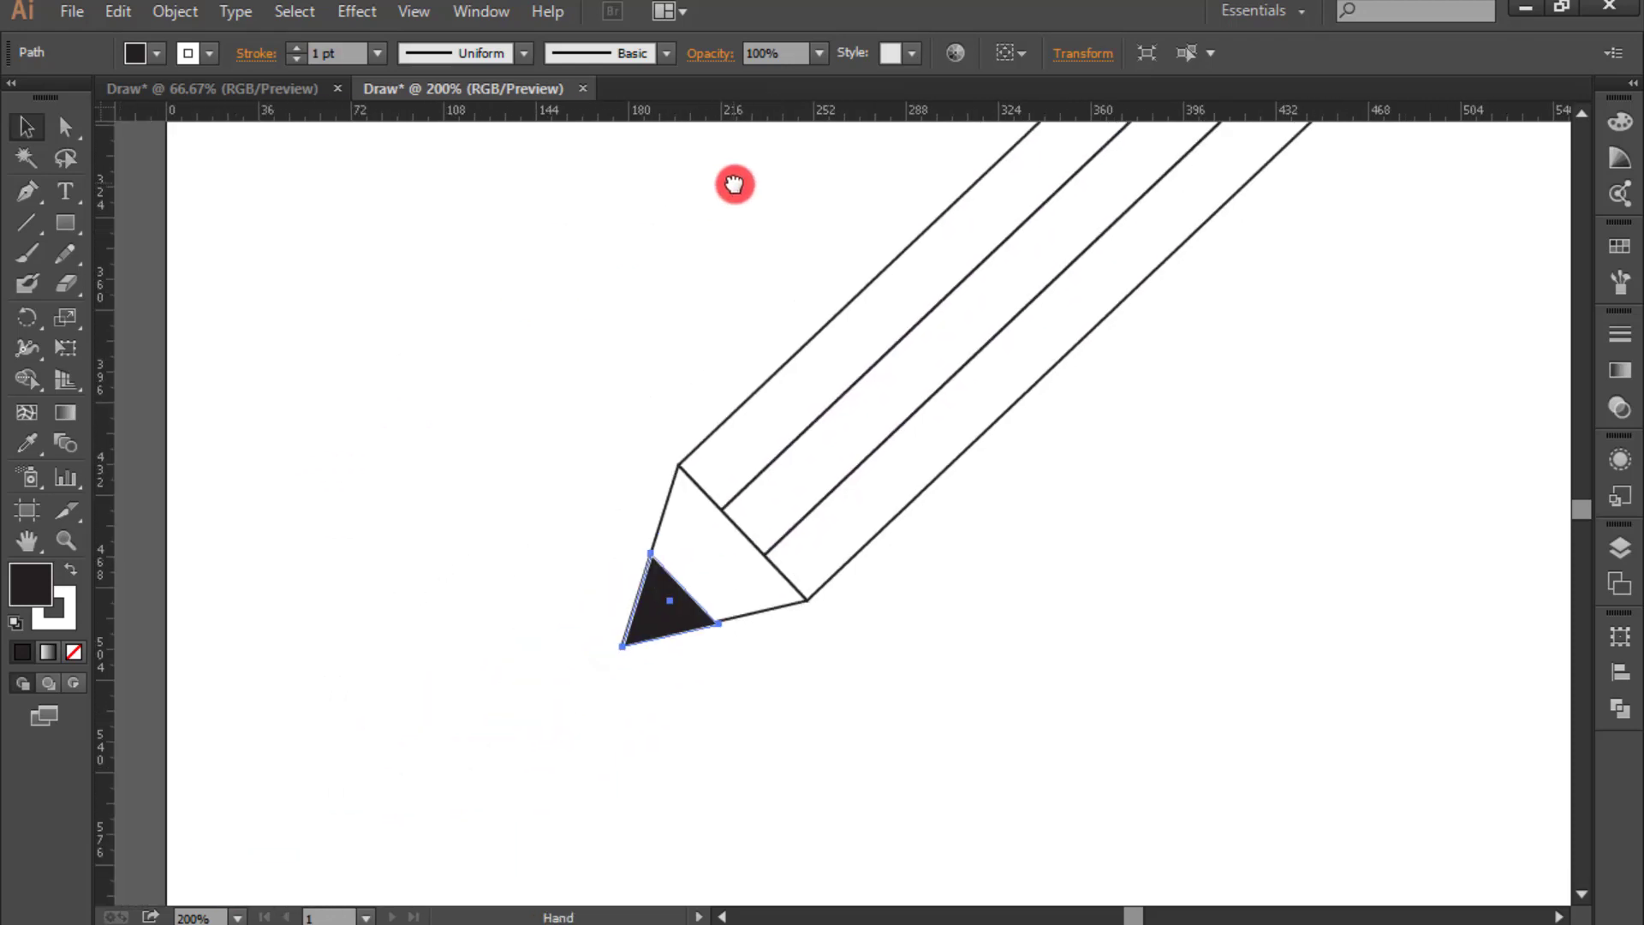
key("ctrl+plus")
key("ctrl+plus")
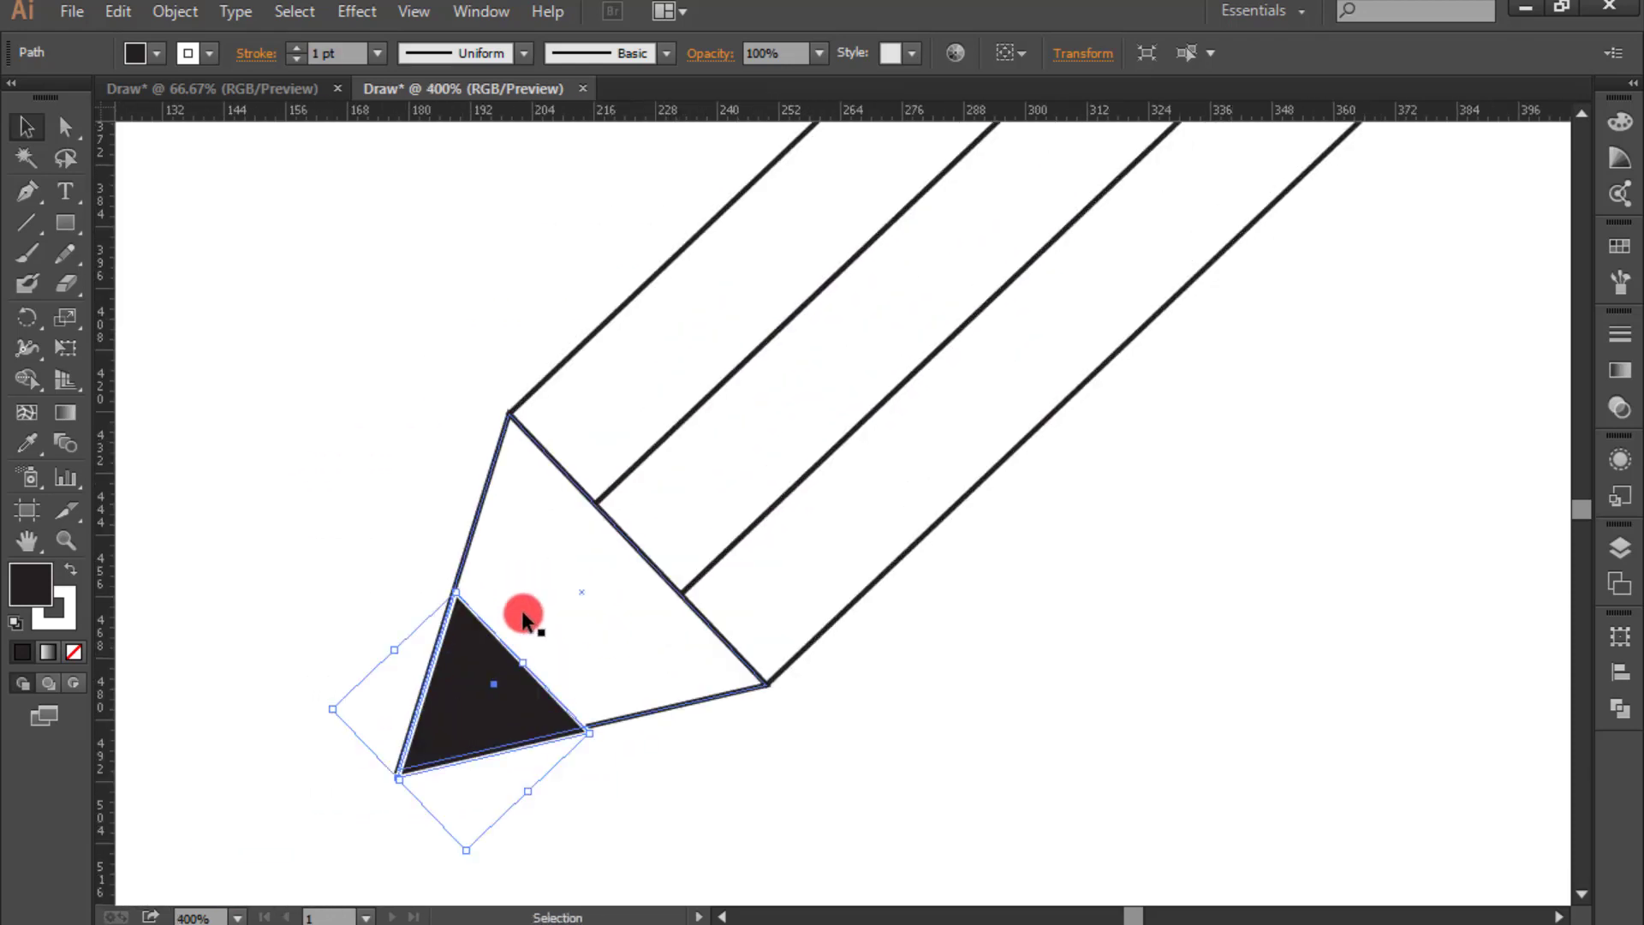
left_click_drag(338, 519, 443, 400)
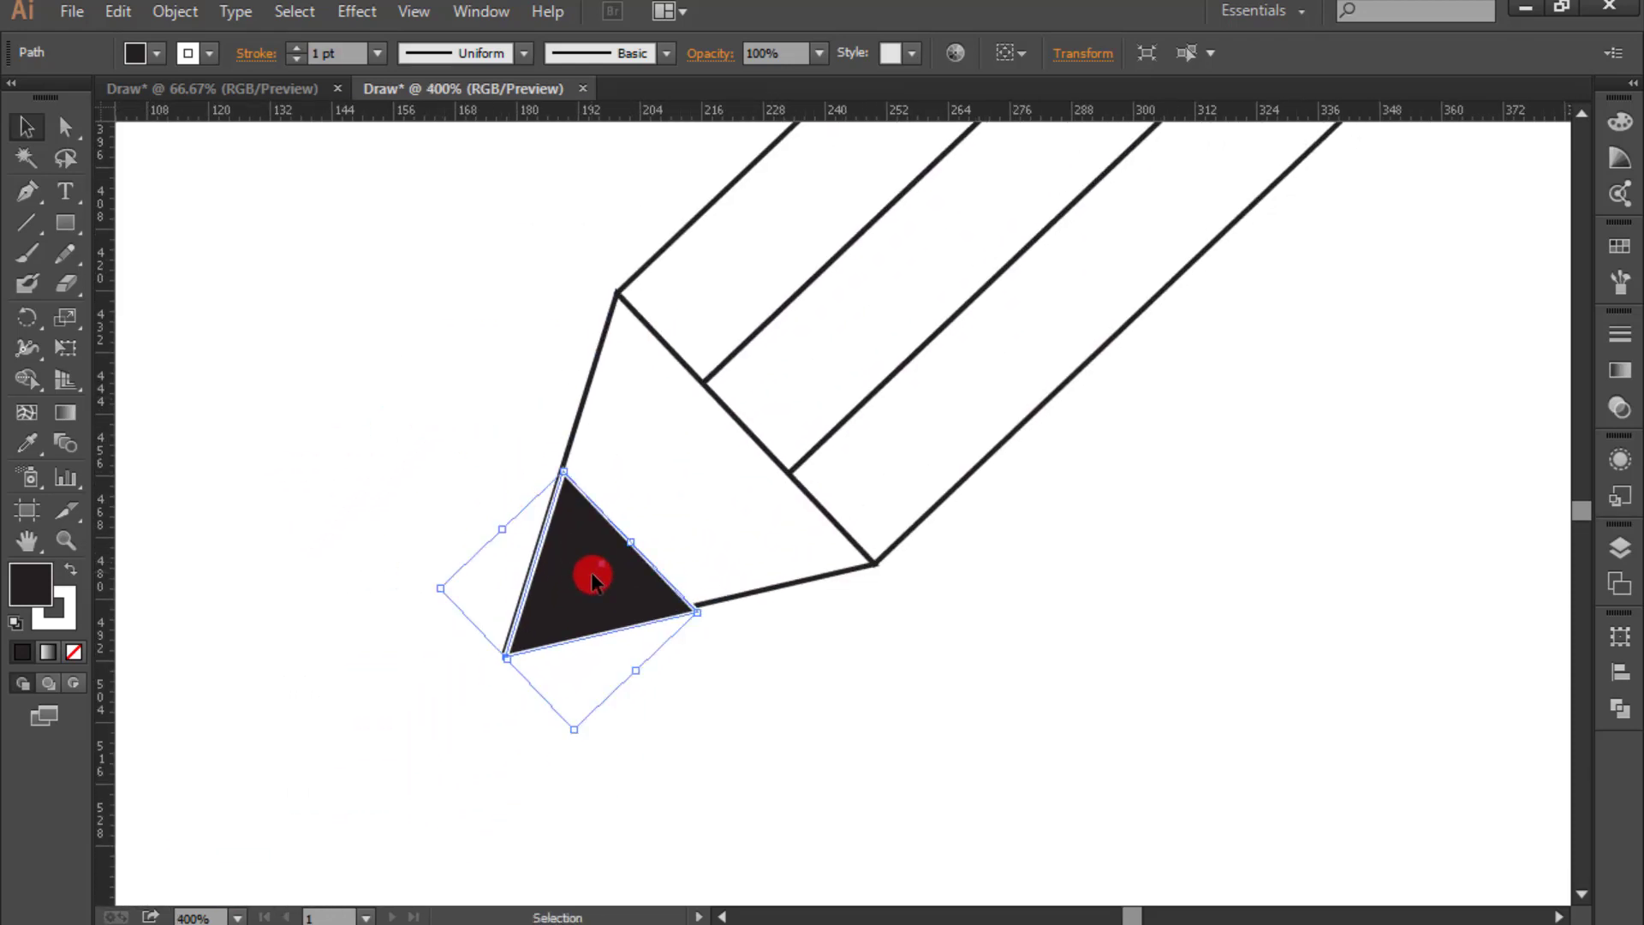
left_click_drag(591, 574, 579, 579)
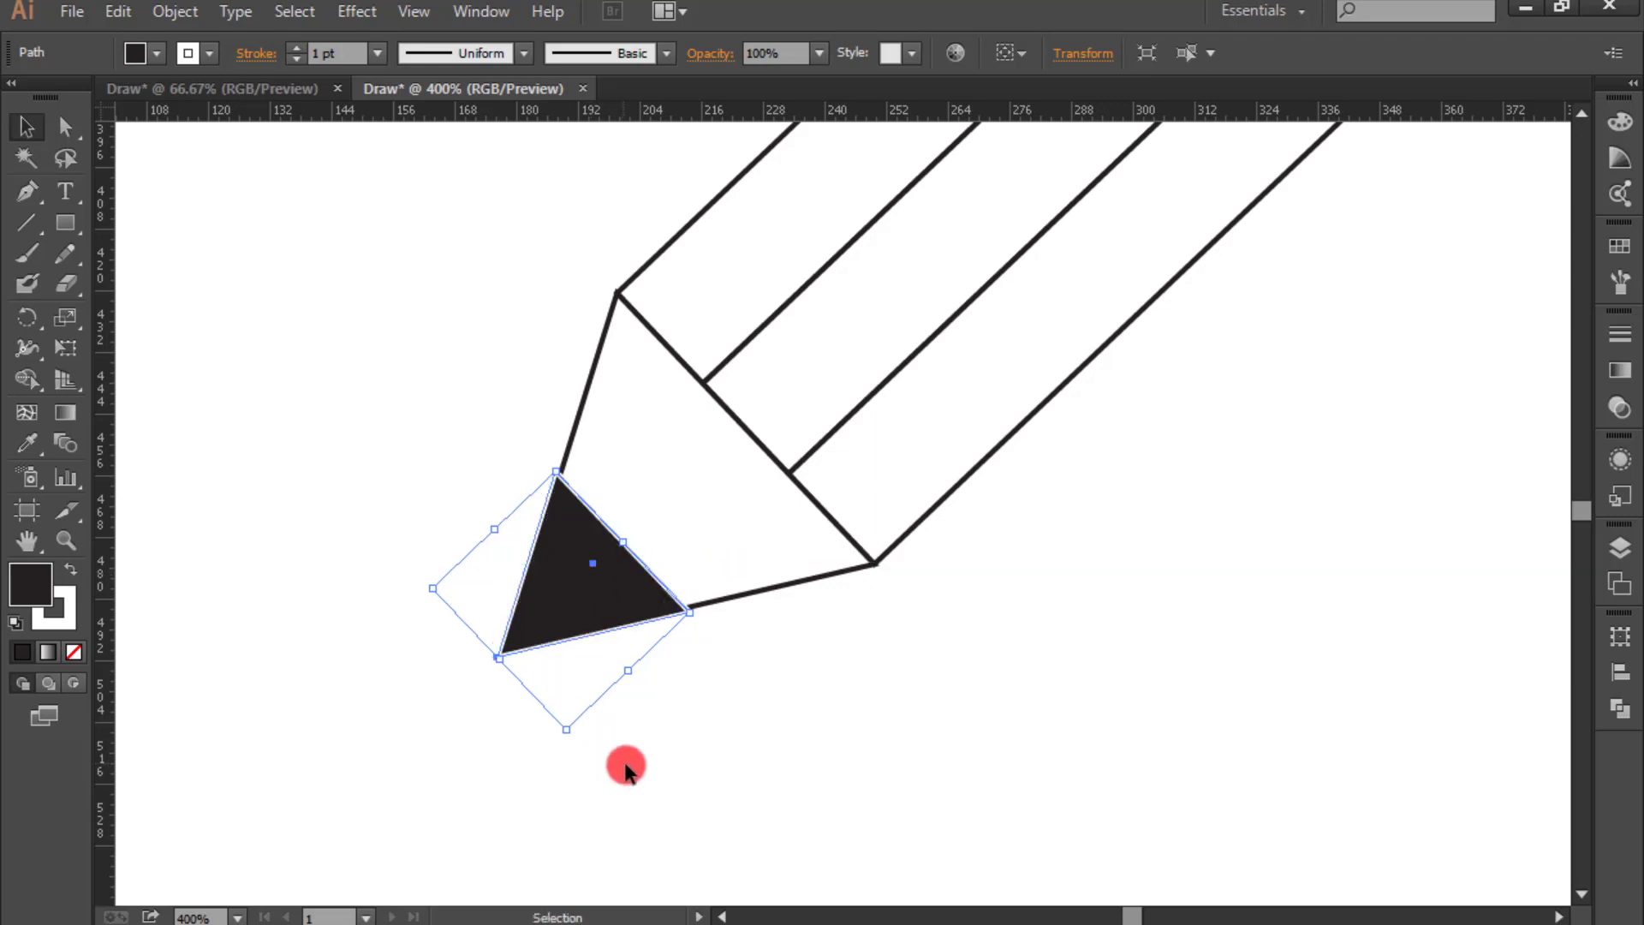
Step: Remove the black triangle's stroke and realign it flush with the outer edges of the pencil's point
left_click(71, 628)
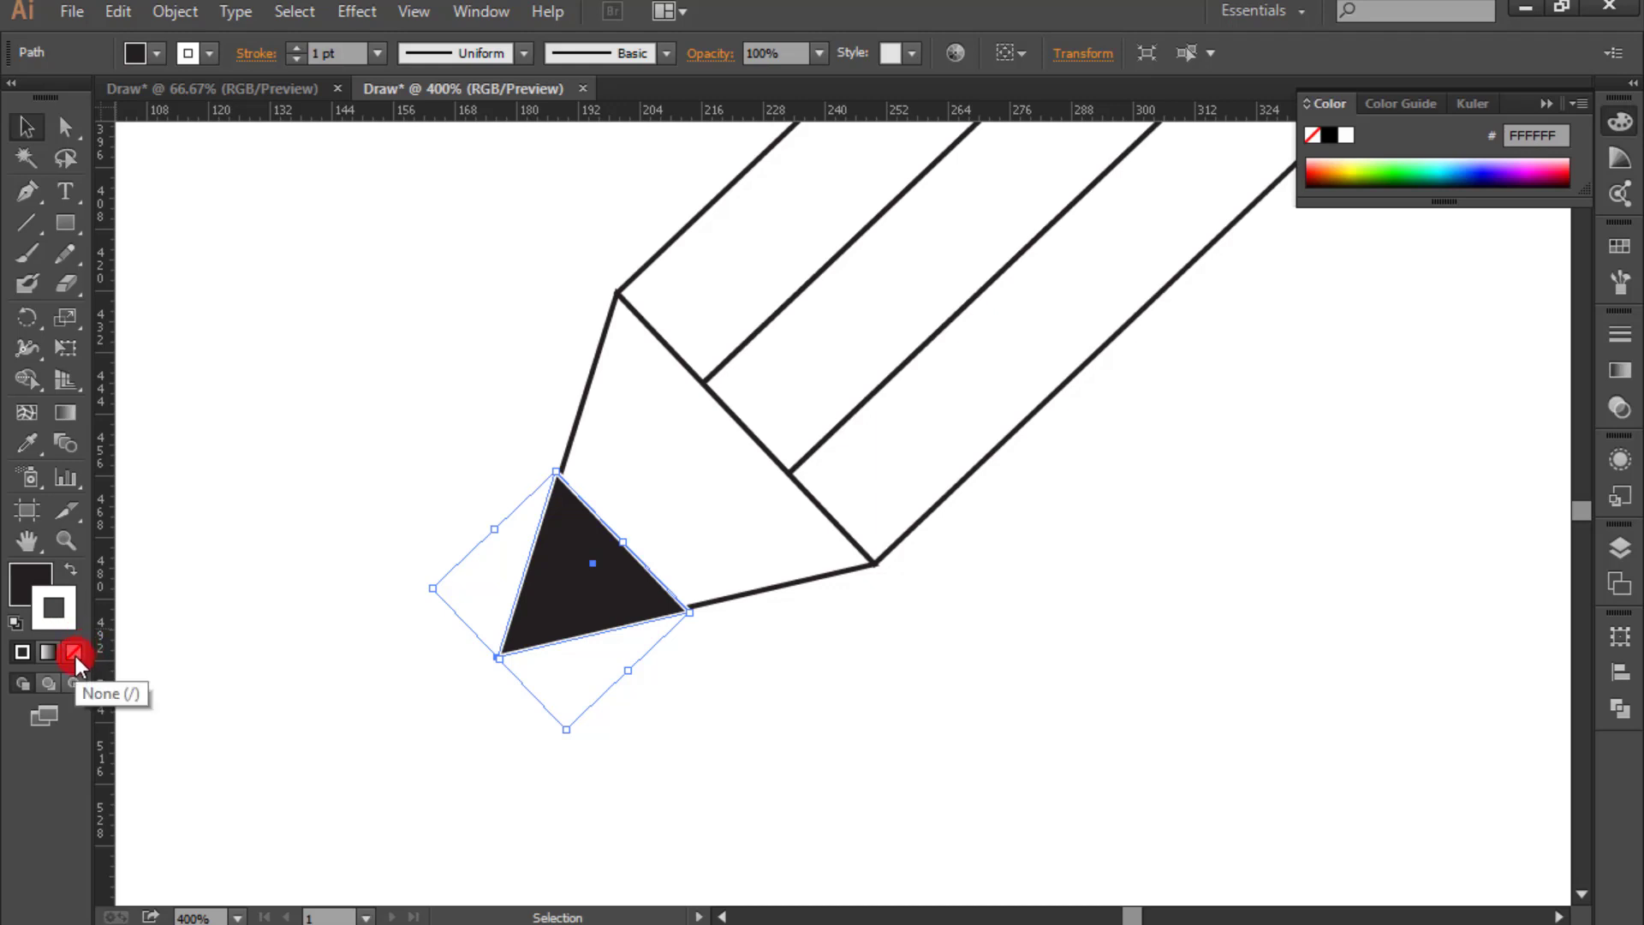
left_click(76, 656)
left_click(191, 713)
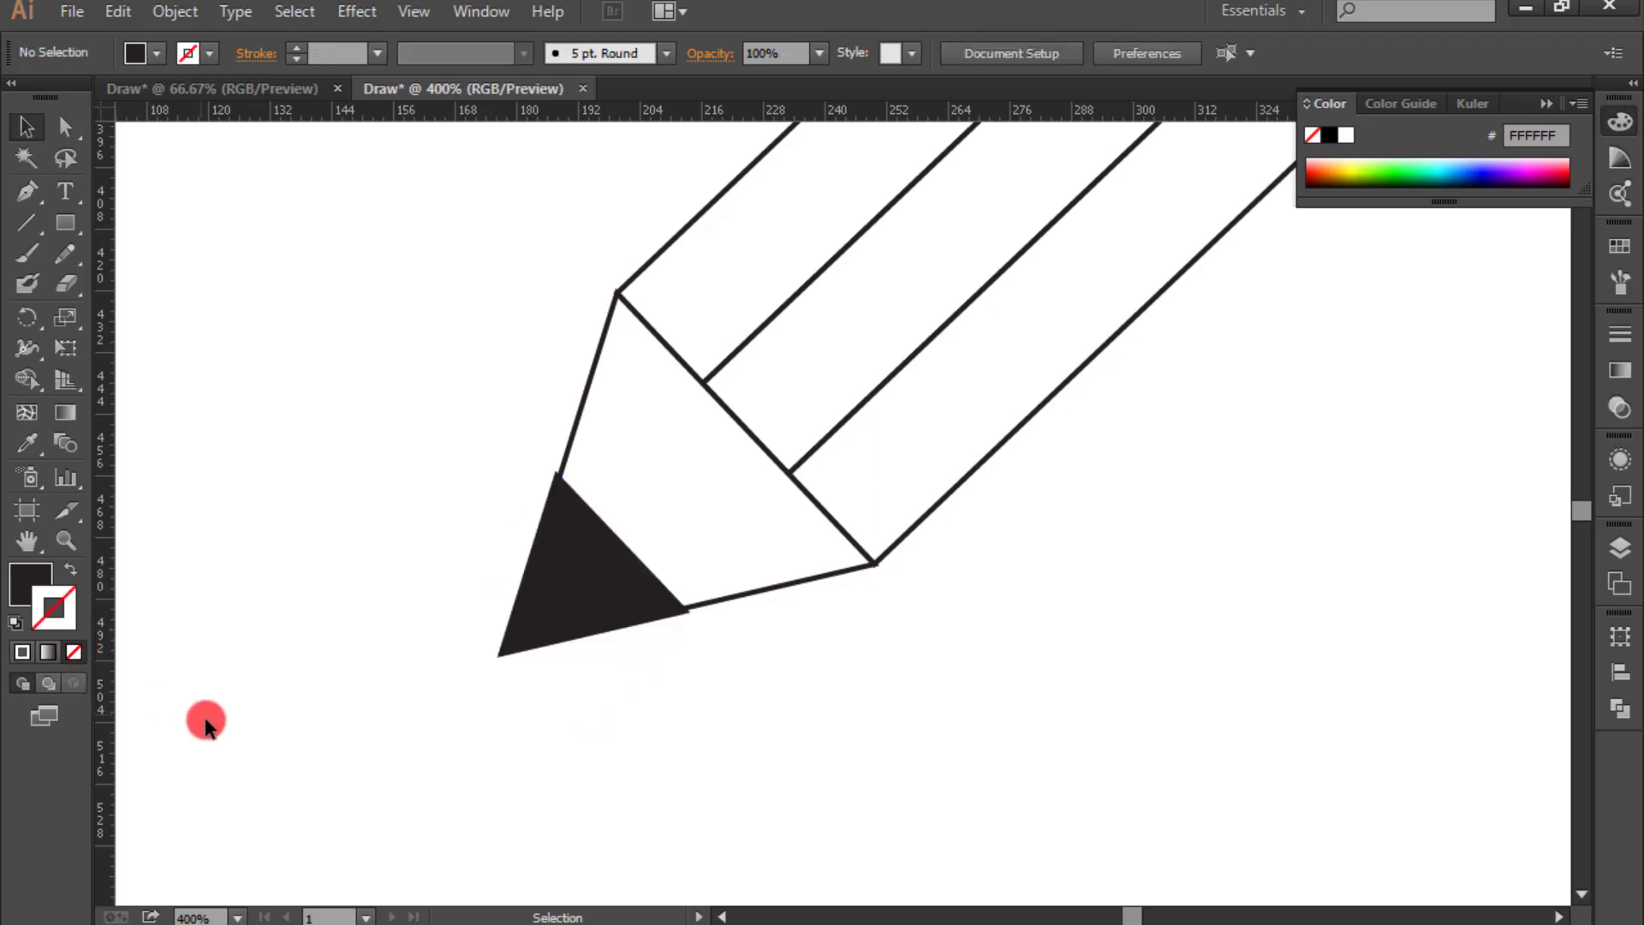
left_click(571, 600)
left_click_drag(571, 596, 607, 584)
left_click(734, 718)
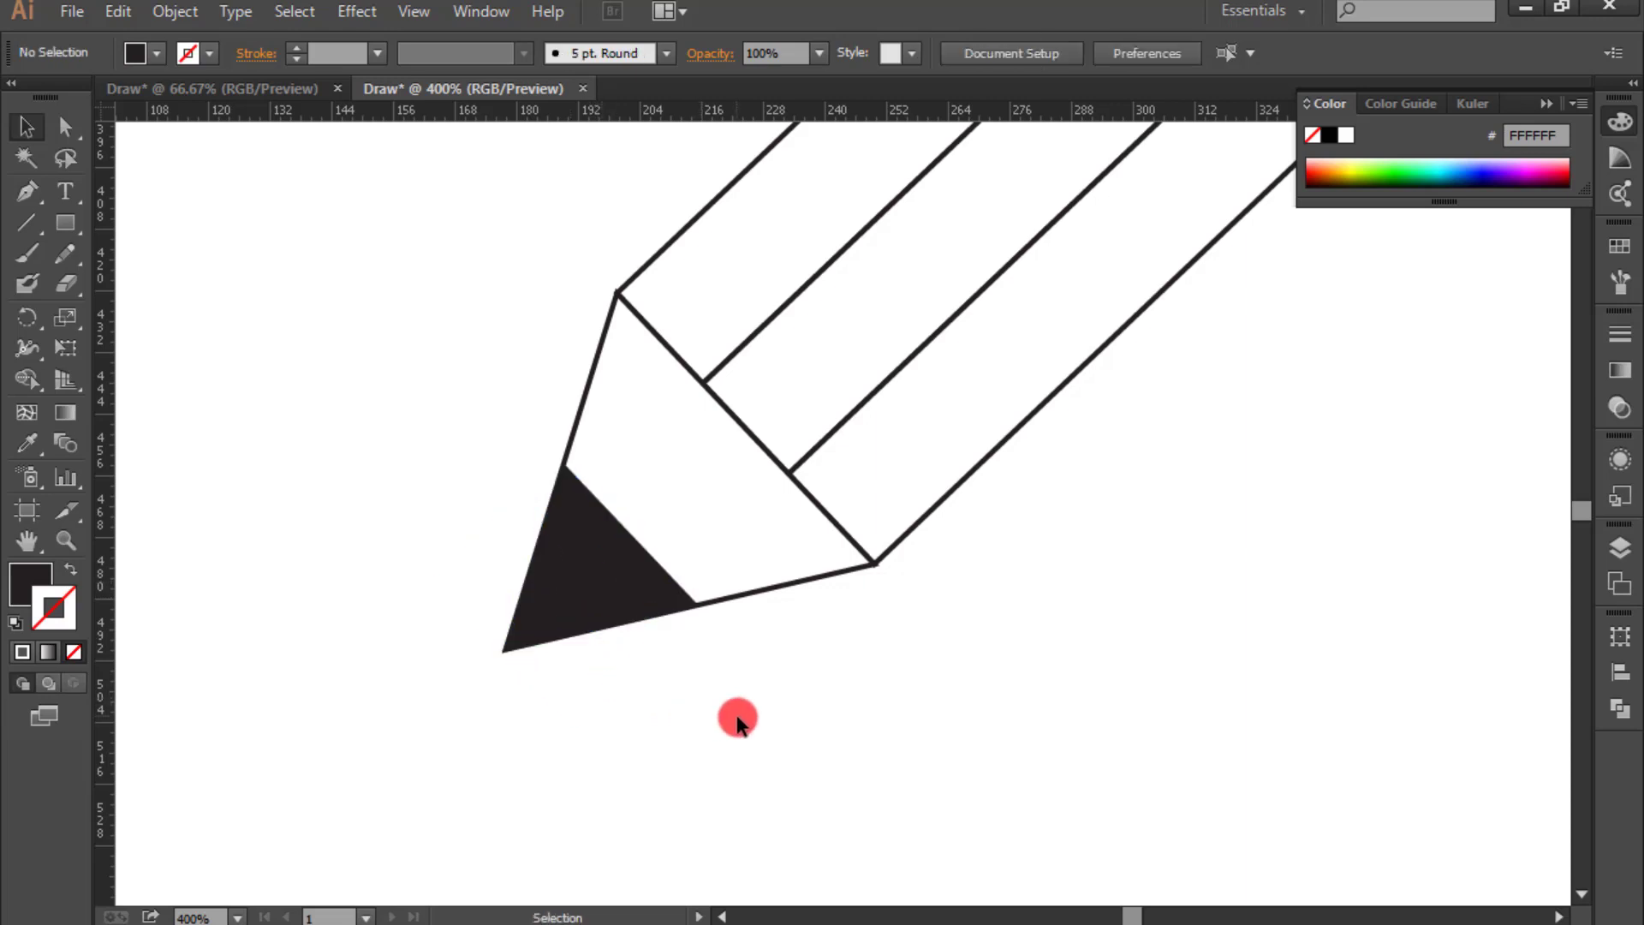
Step: Inspect the pencil's body and flat end up close, then review the whole pencil at 100% view
left_click_drag(1059, 539, 757, 836)
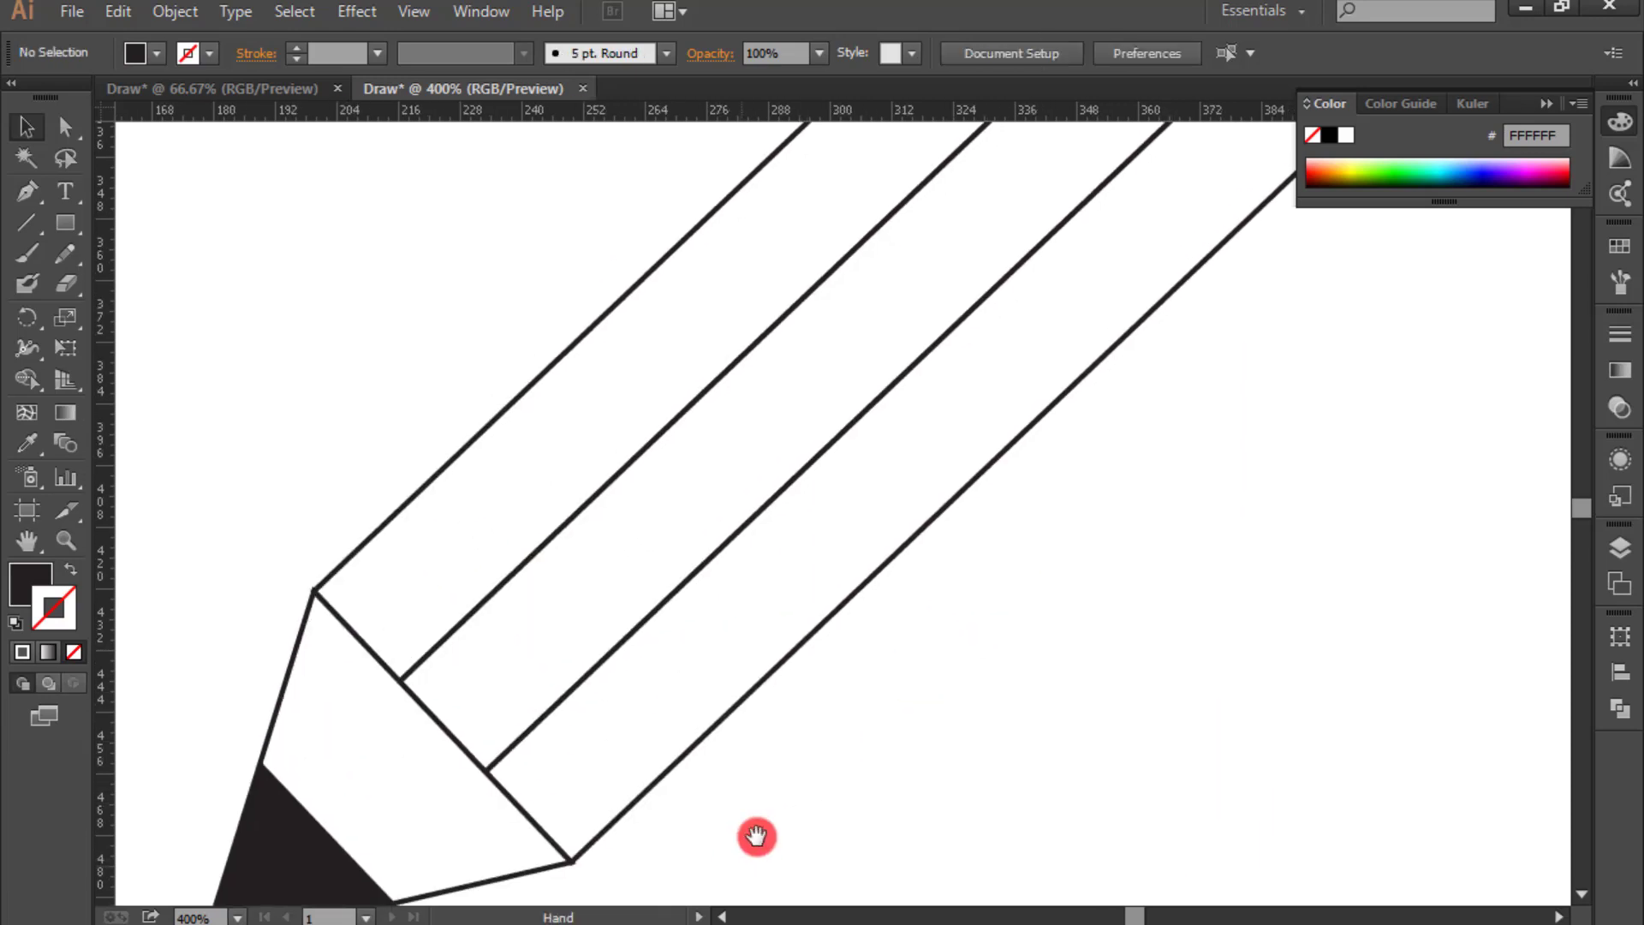
left_click_drag(1039, 374, 676, 870)
left_click_drag(1104, 373, 646, 701)
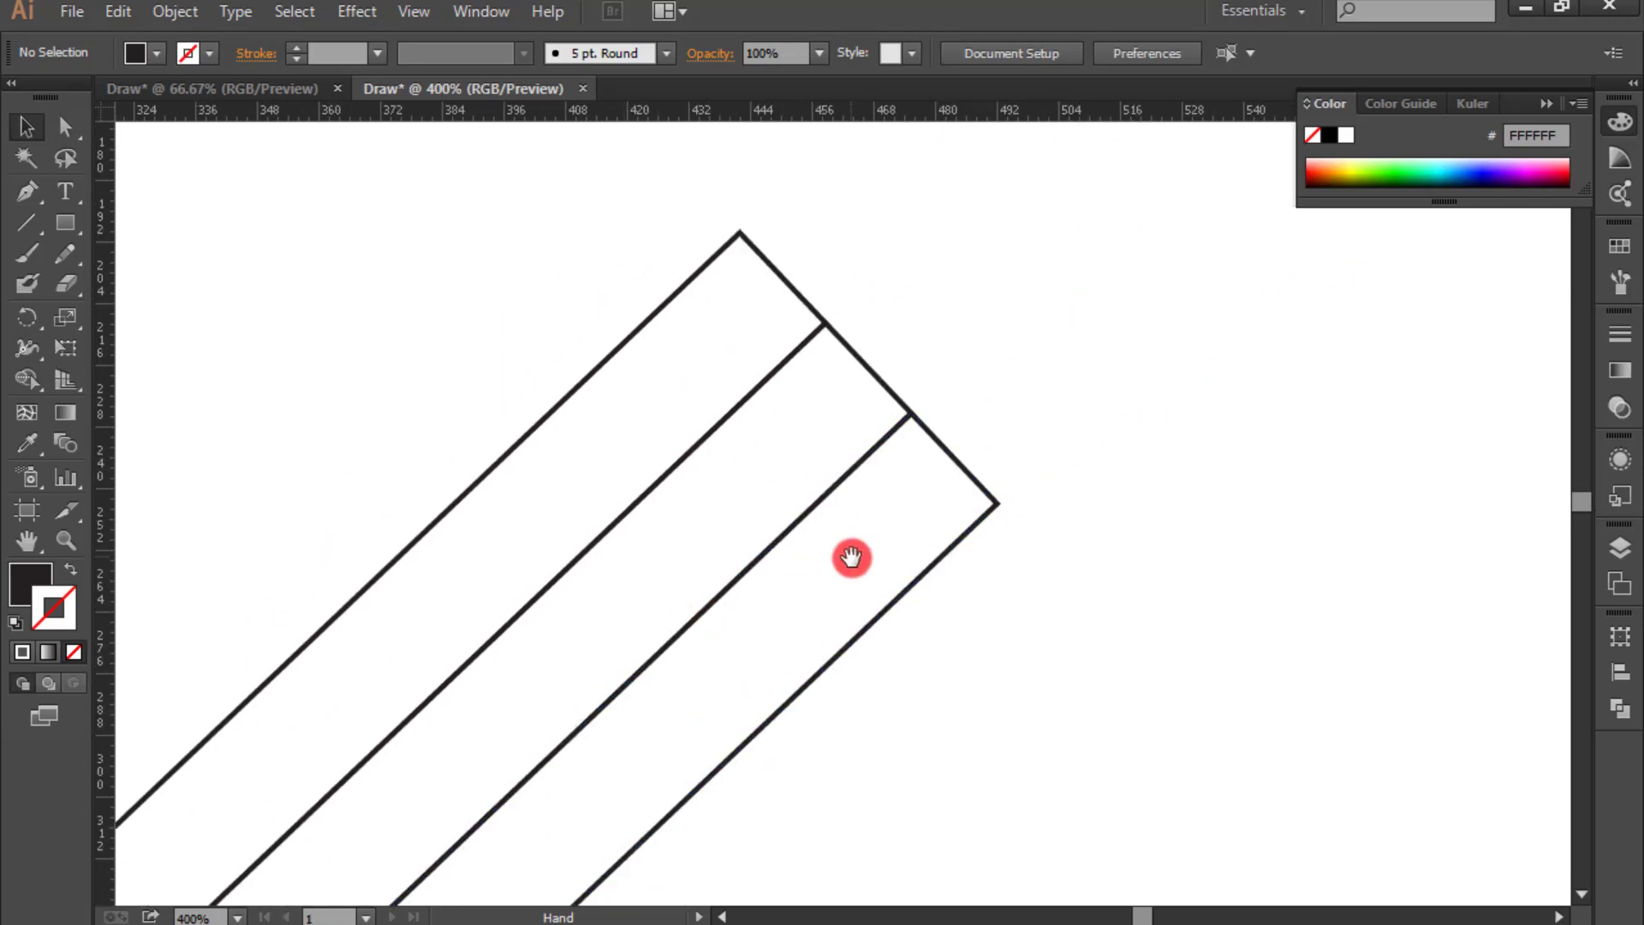
mouse_move(848, 557)
left_mouse_down()
mouse_move(778, 805)
mouse_move(763, 796)
left_mouse_up()
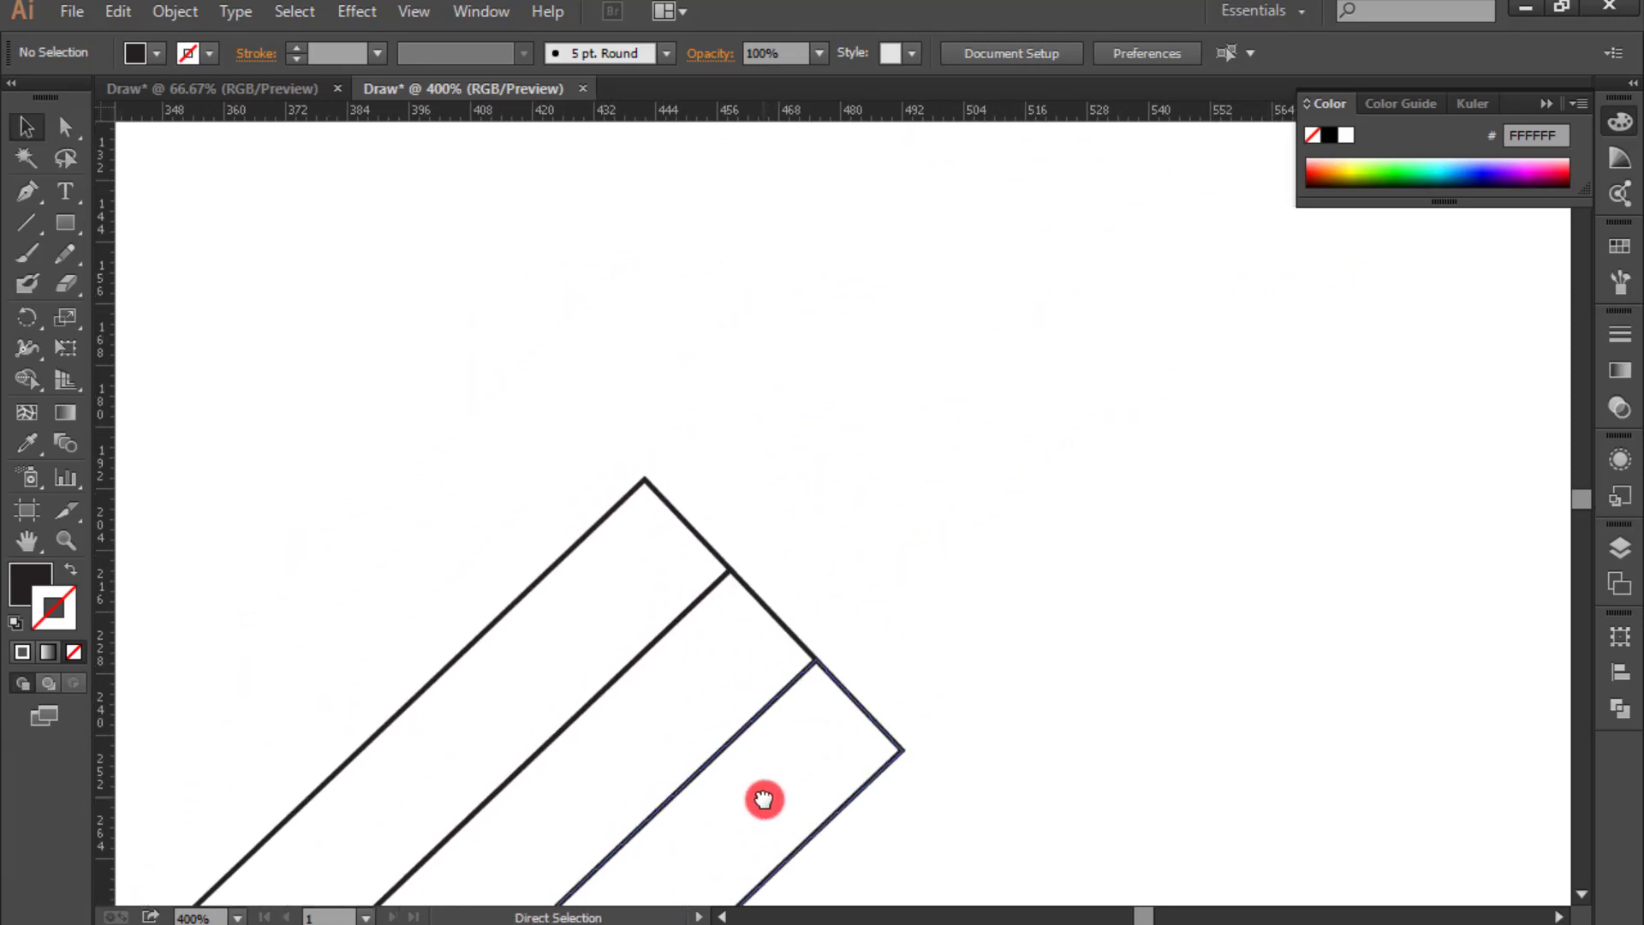
key("ctrl+minus")
key("ctrl+minus")
key("ctrl+minus")
key("ctrl+minus")
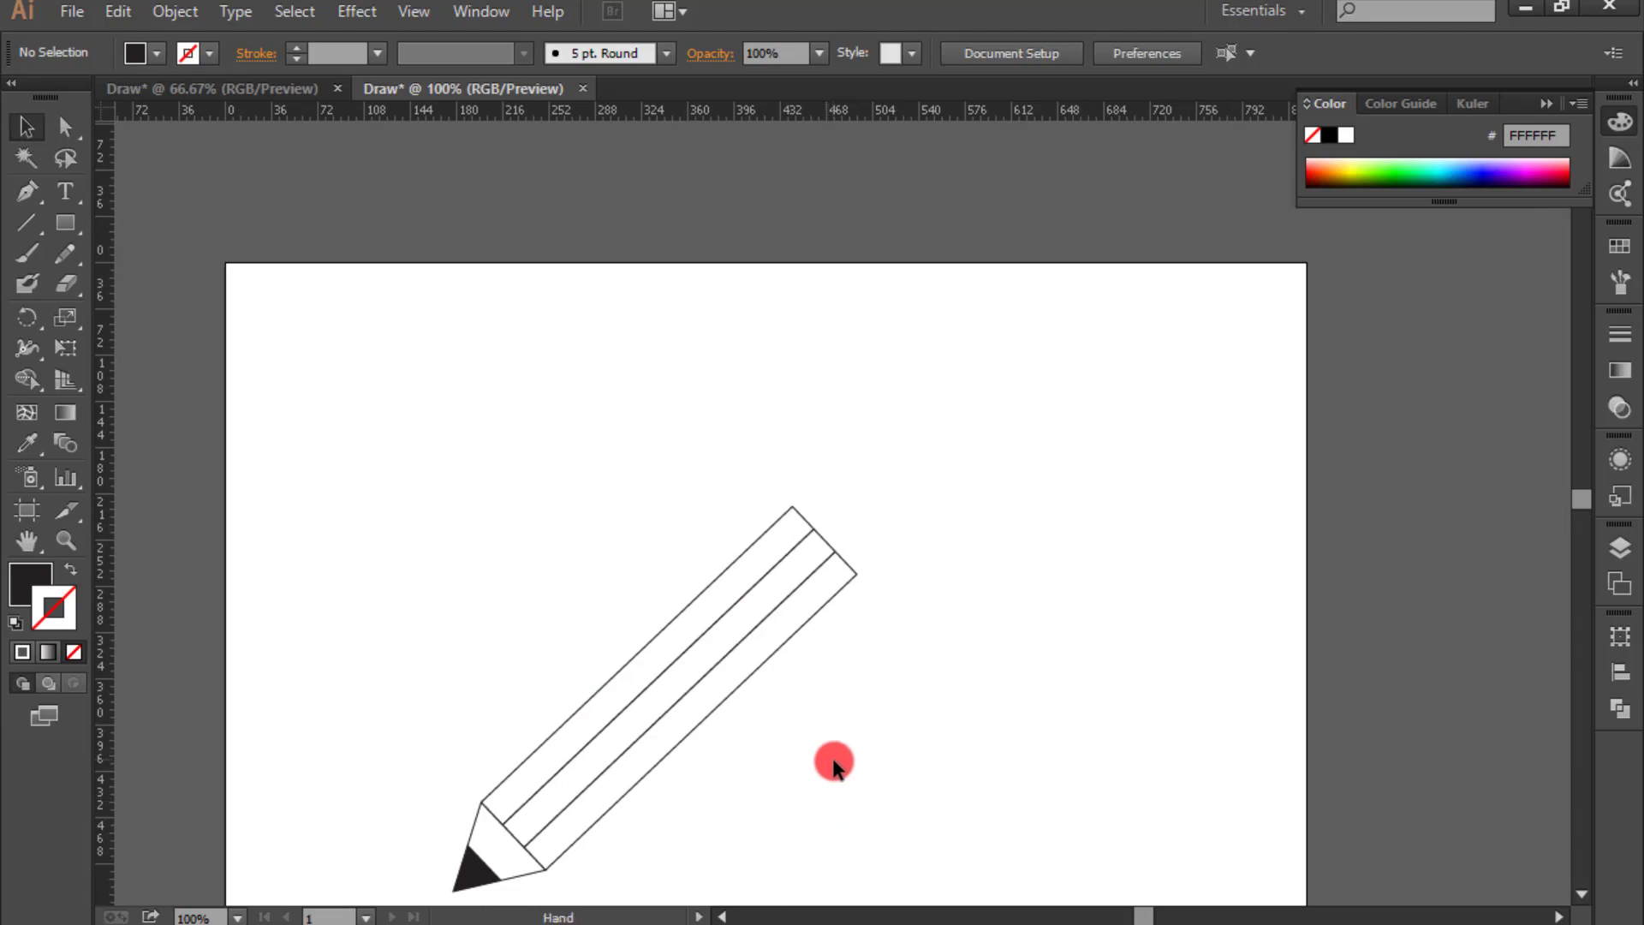
mouse_move(835, 765)
left_mouse_down()
mouse_move(844, 643)
mouse_move(820, 654)
left_mouse_up()
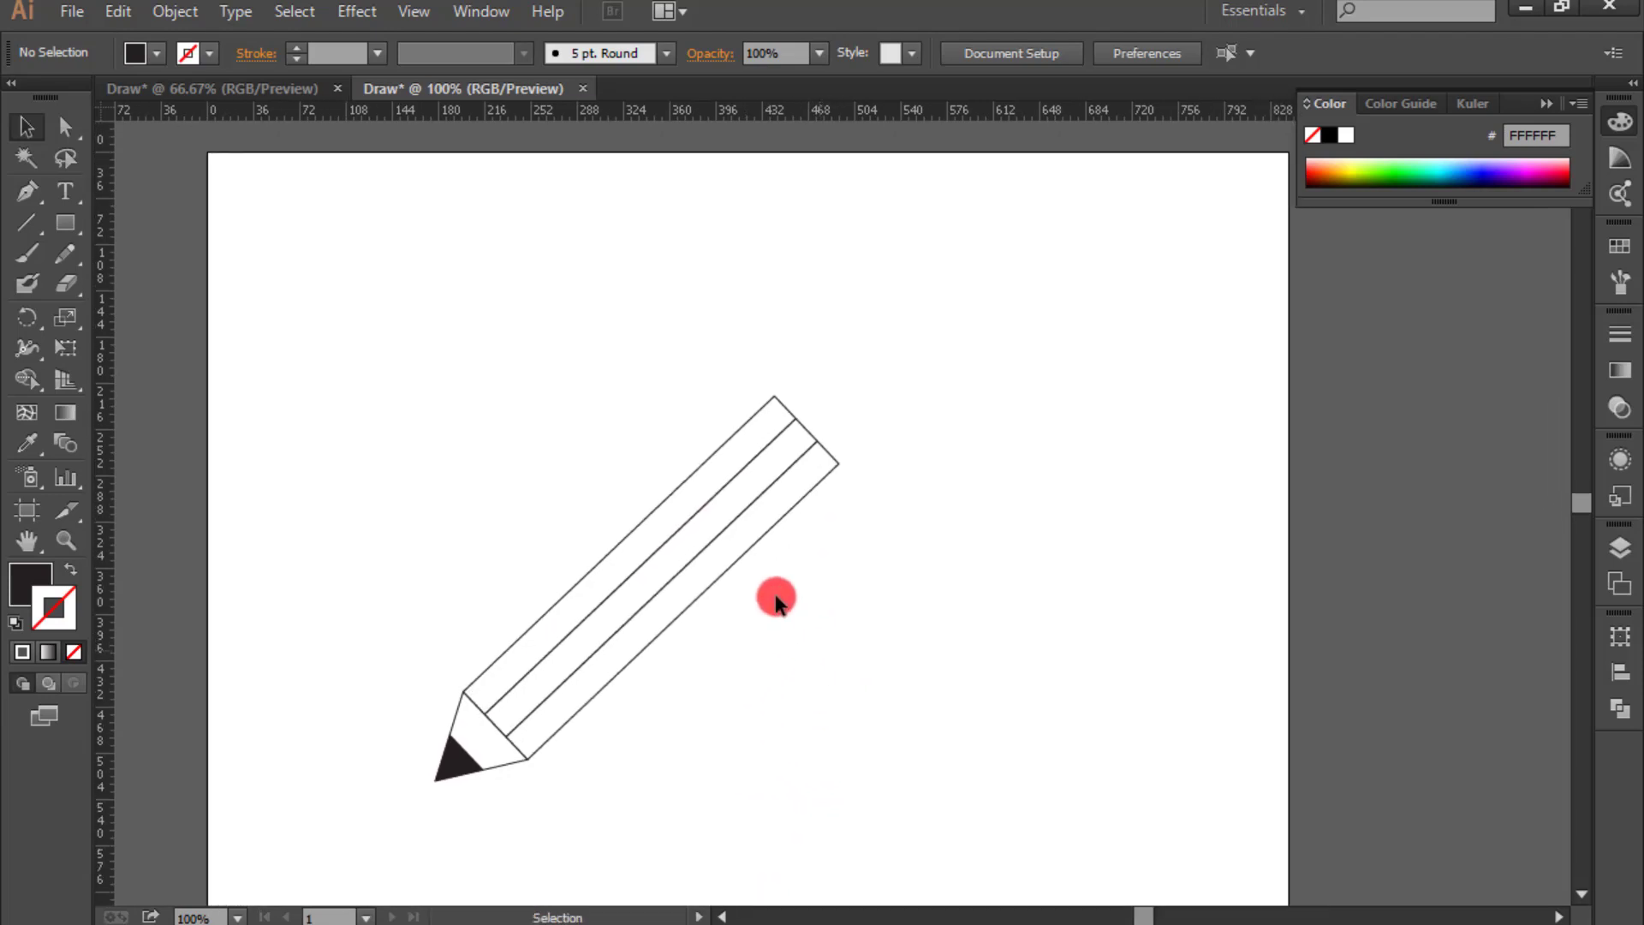
Step: Reshape the pencil's flat end by pulling the strips' end corners back along the body with Direct Selection, giving each strip a slanted end
left_click(687, 524)
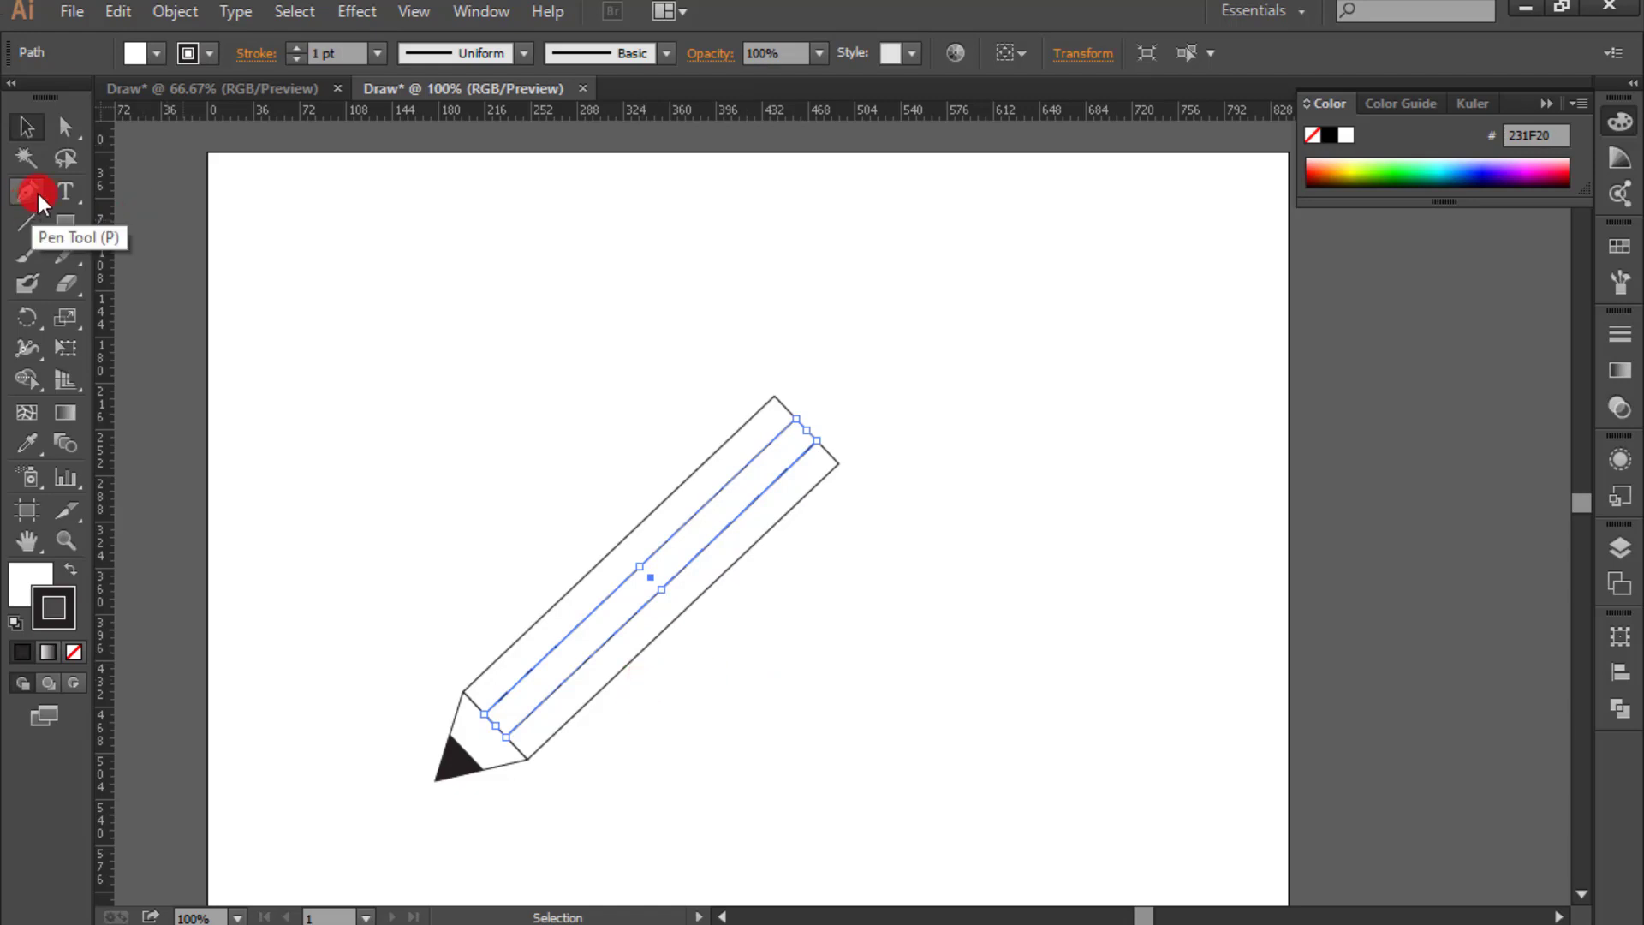
left_click(68, 129)
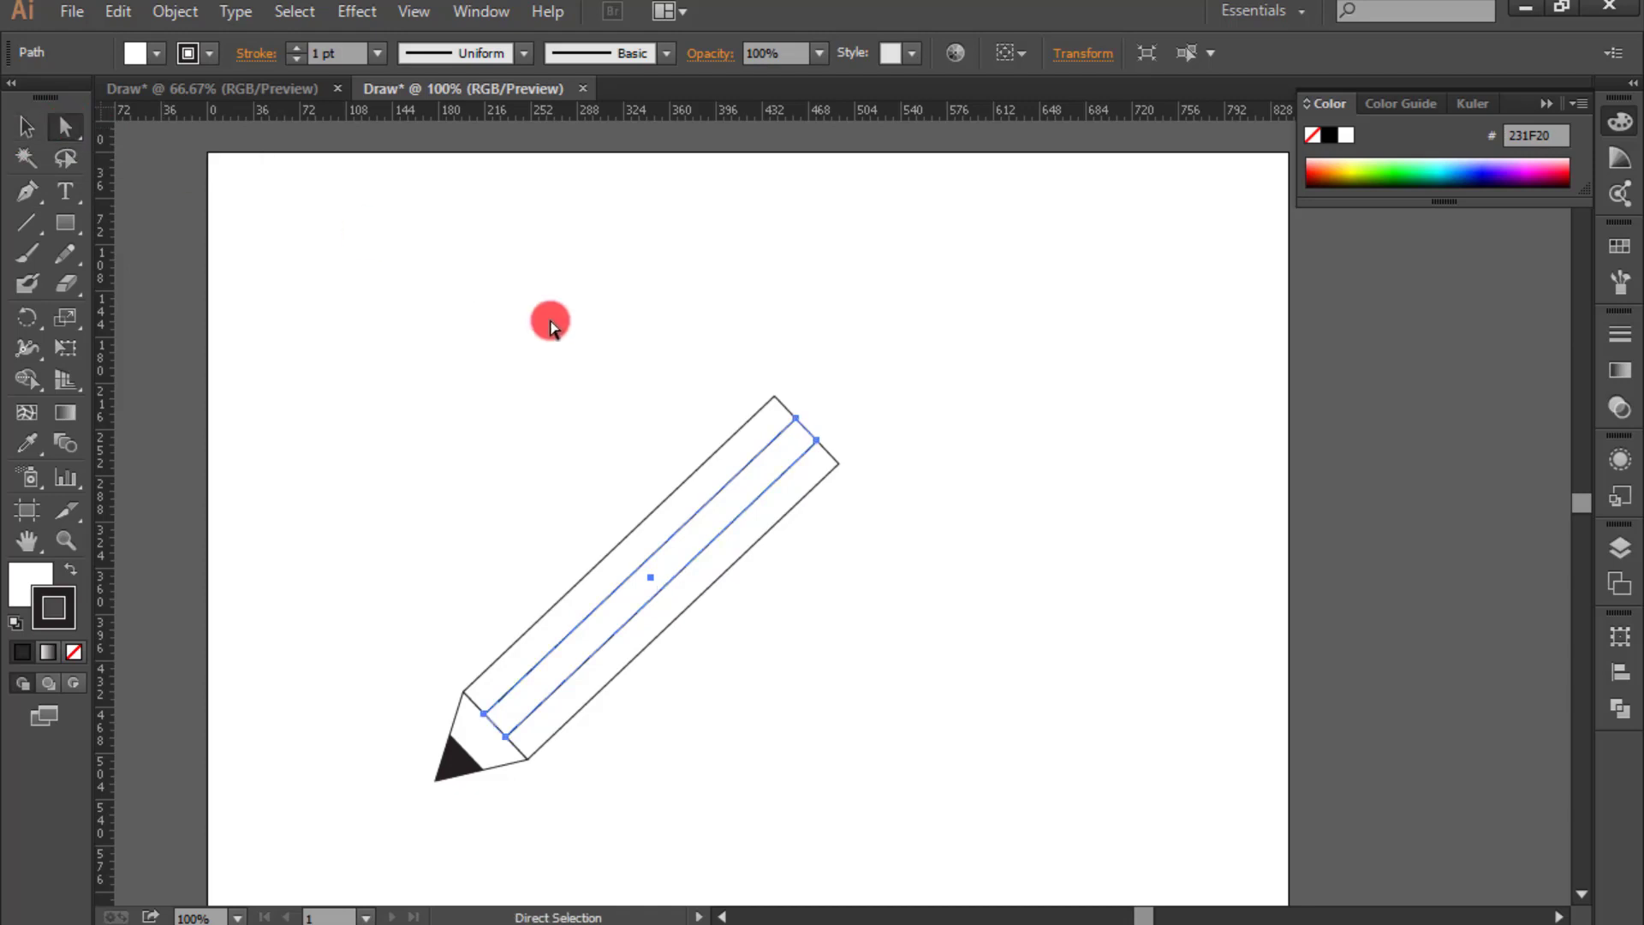
left_click_drag(816, 441, 734, 434)
left_click(797, 424)
left_click(866, 532)
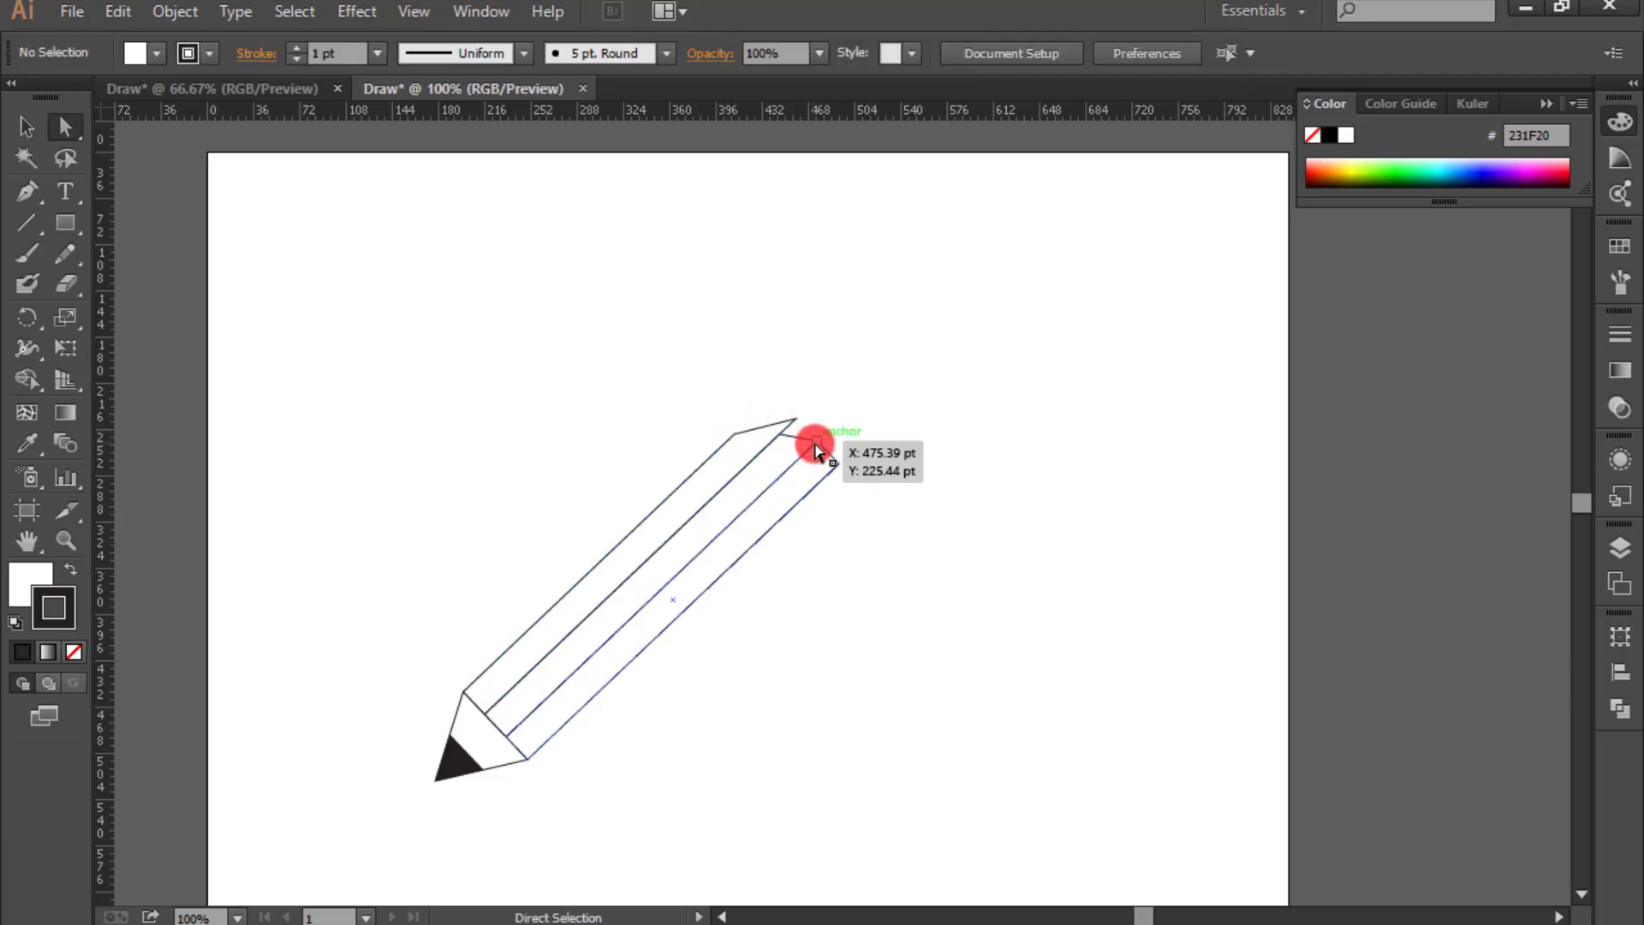
left_click(816, 447)
left_click_drag(840, 467, 796, 508)
left_click(865, 554)
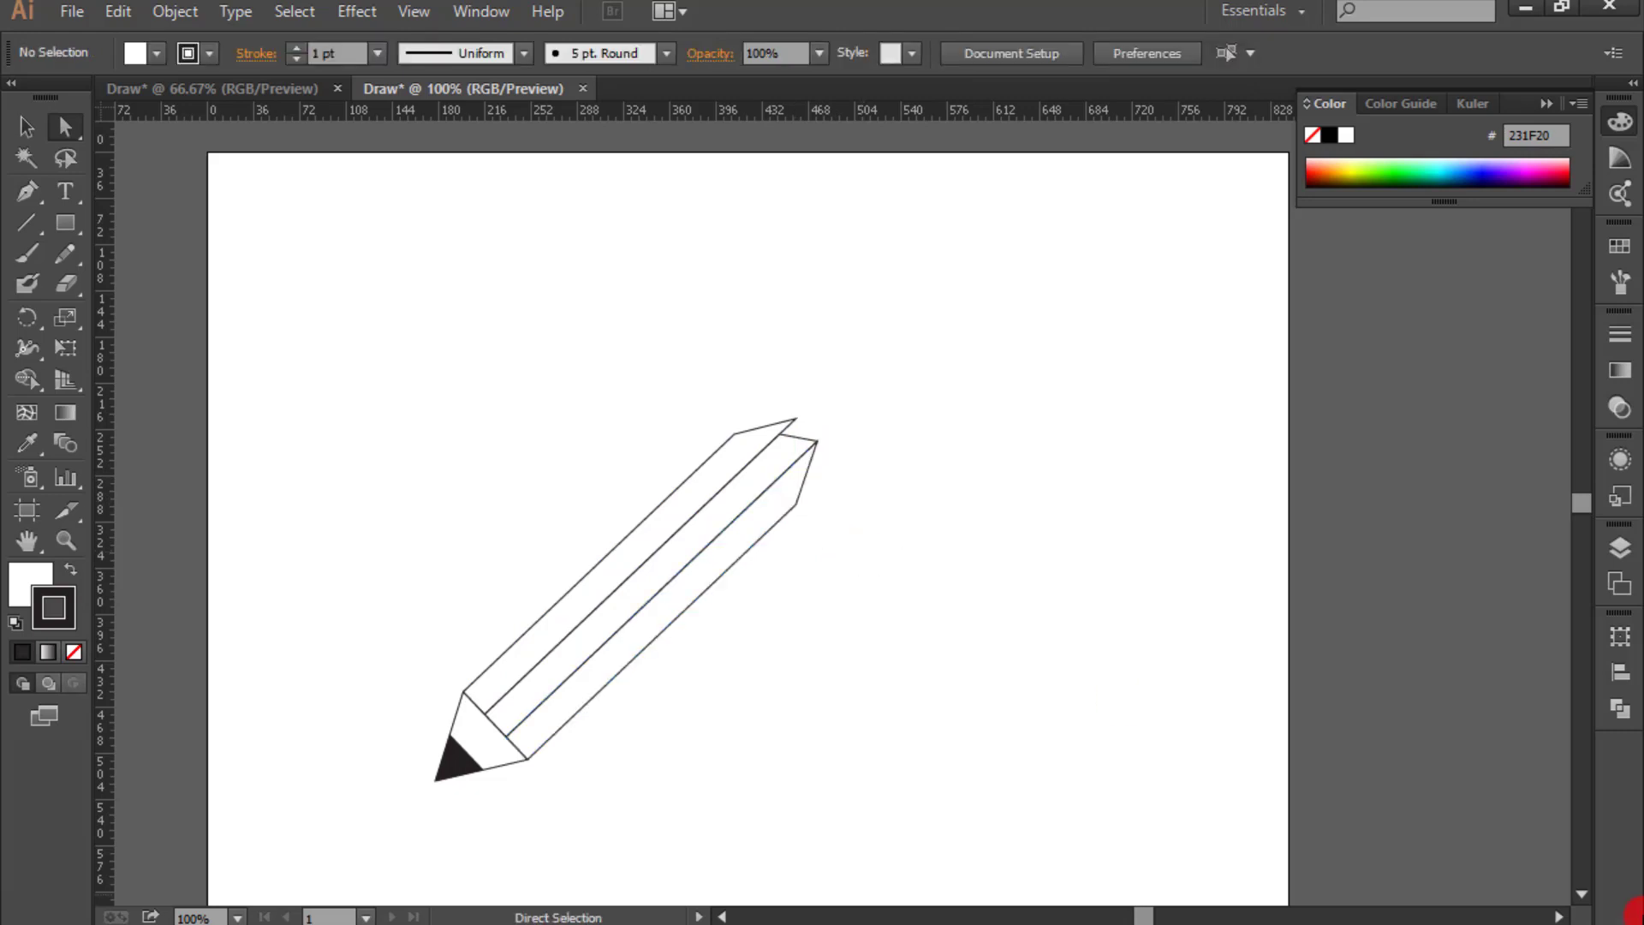
Step: Draw a closed, curved tail with the Pen tool that extends the pencil's upper strip from its slanted end to a point near the artboard's top
left_click(29, 196)
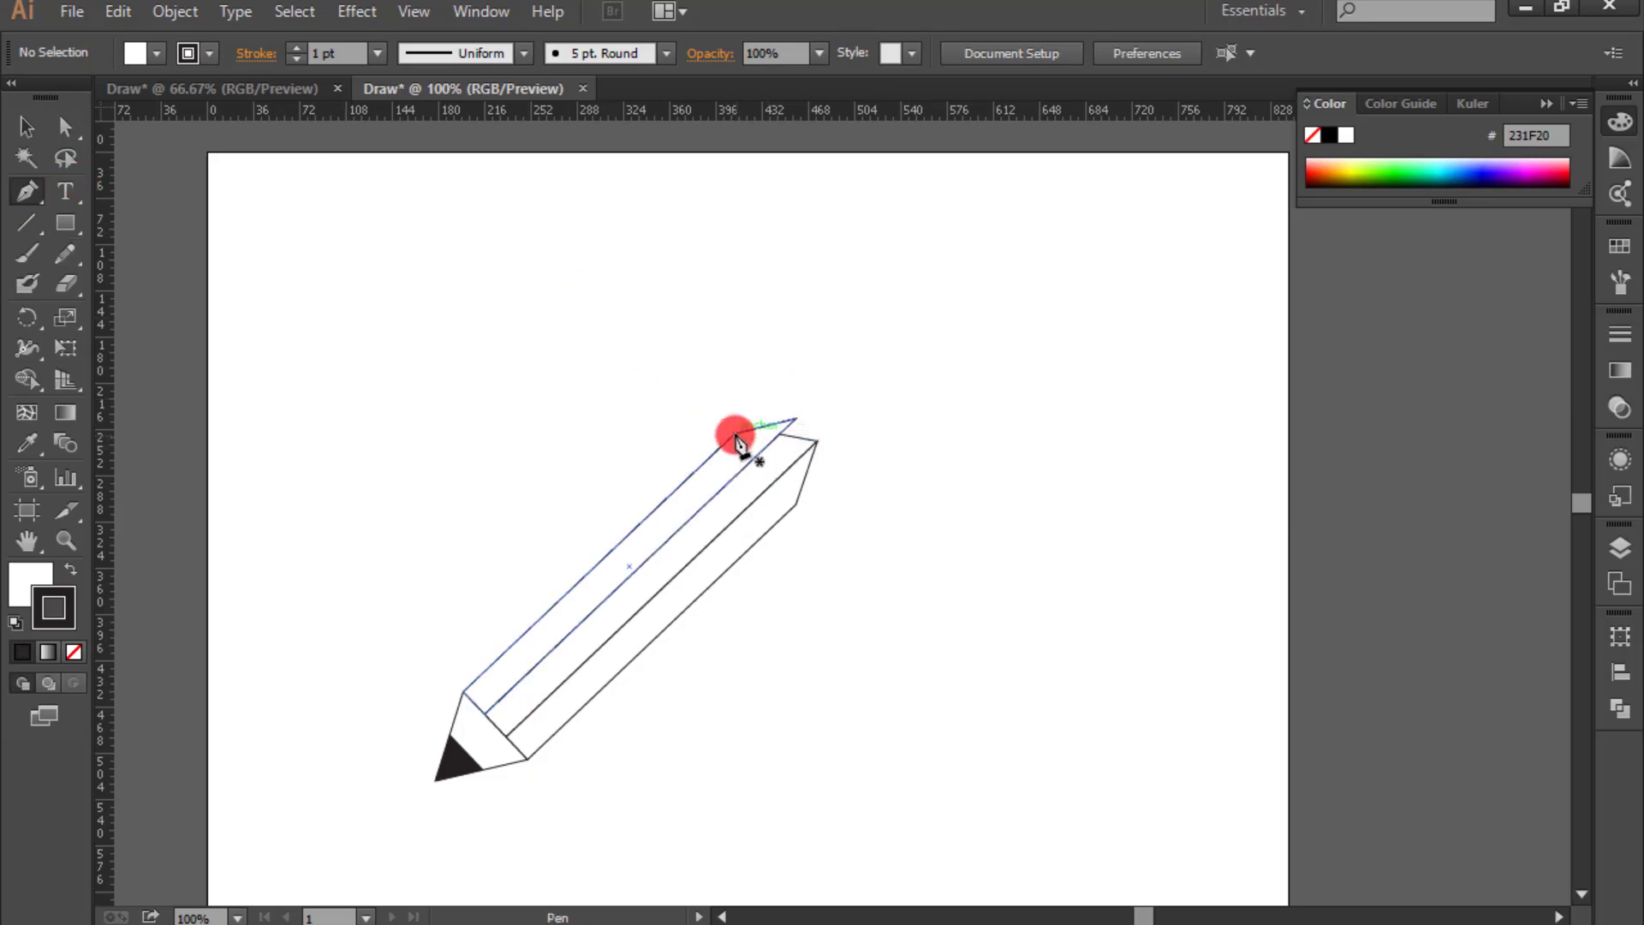
left_click(734, 436)
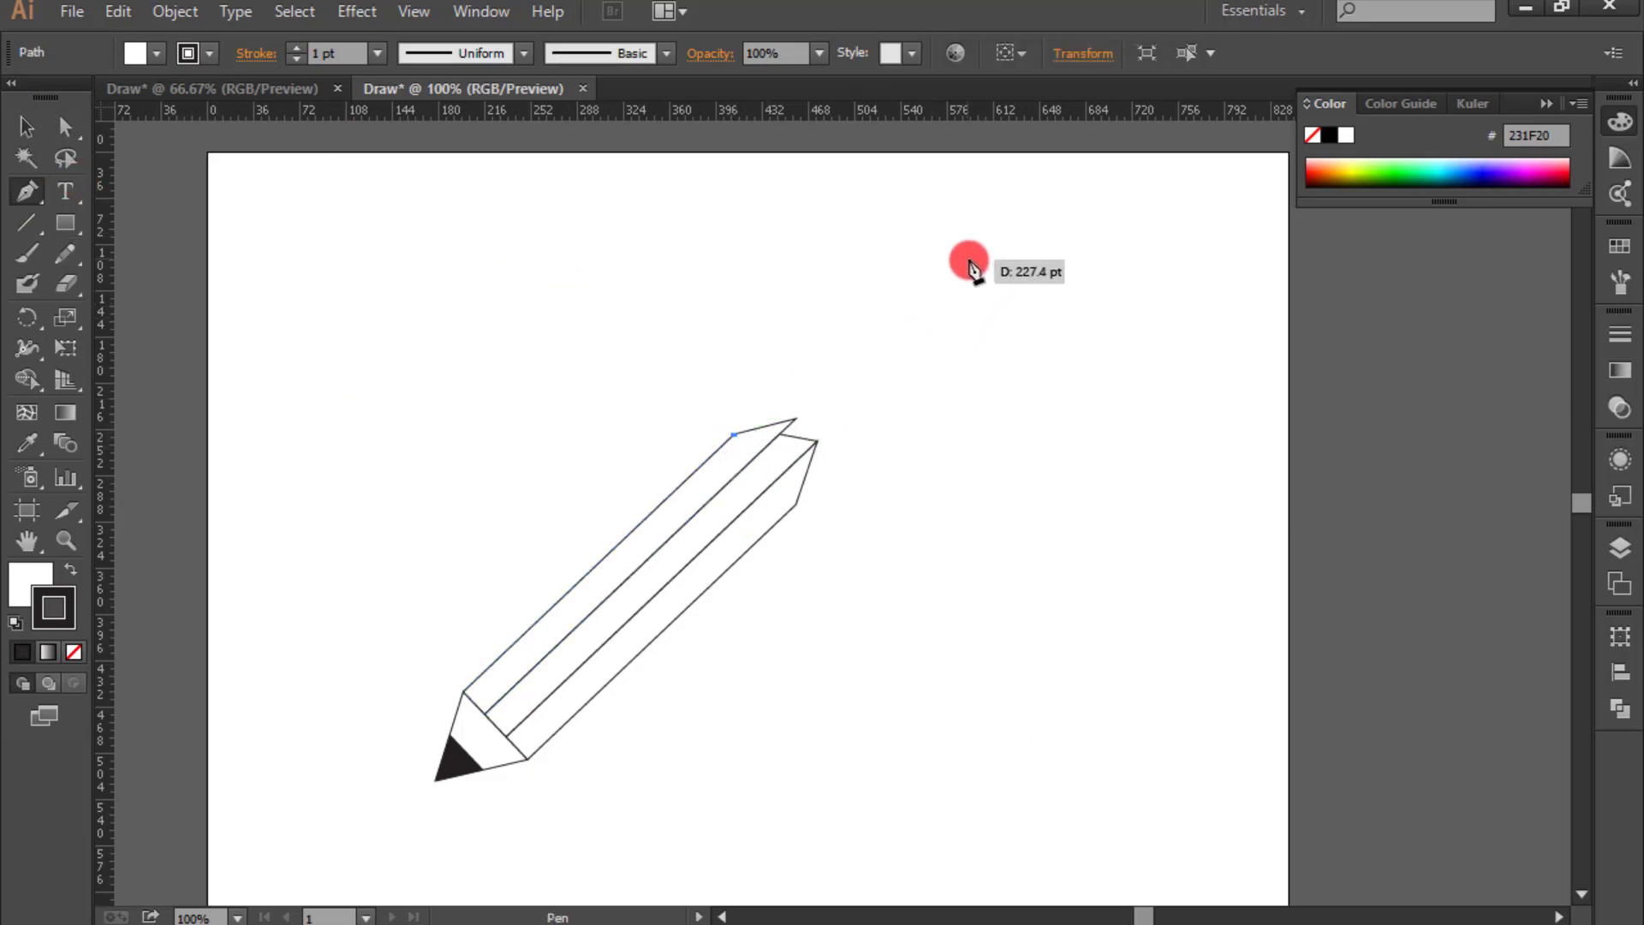
left_click_drag(893, 191, 871, 315)
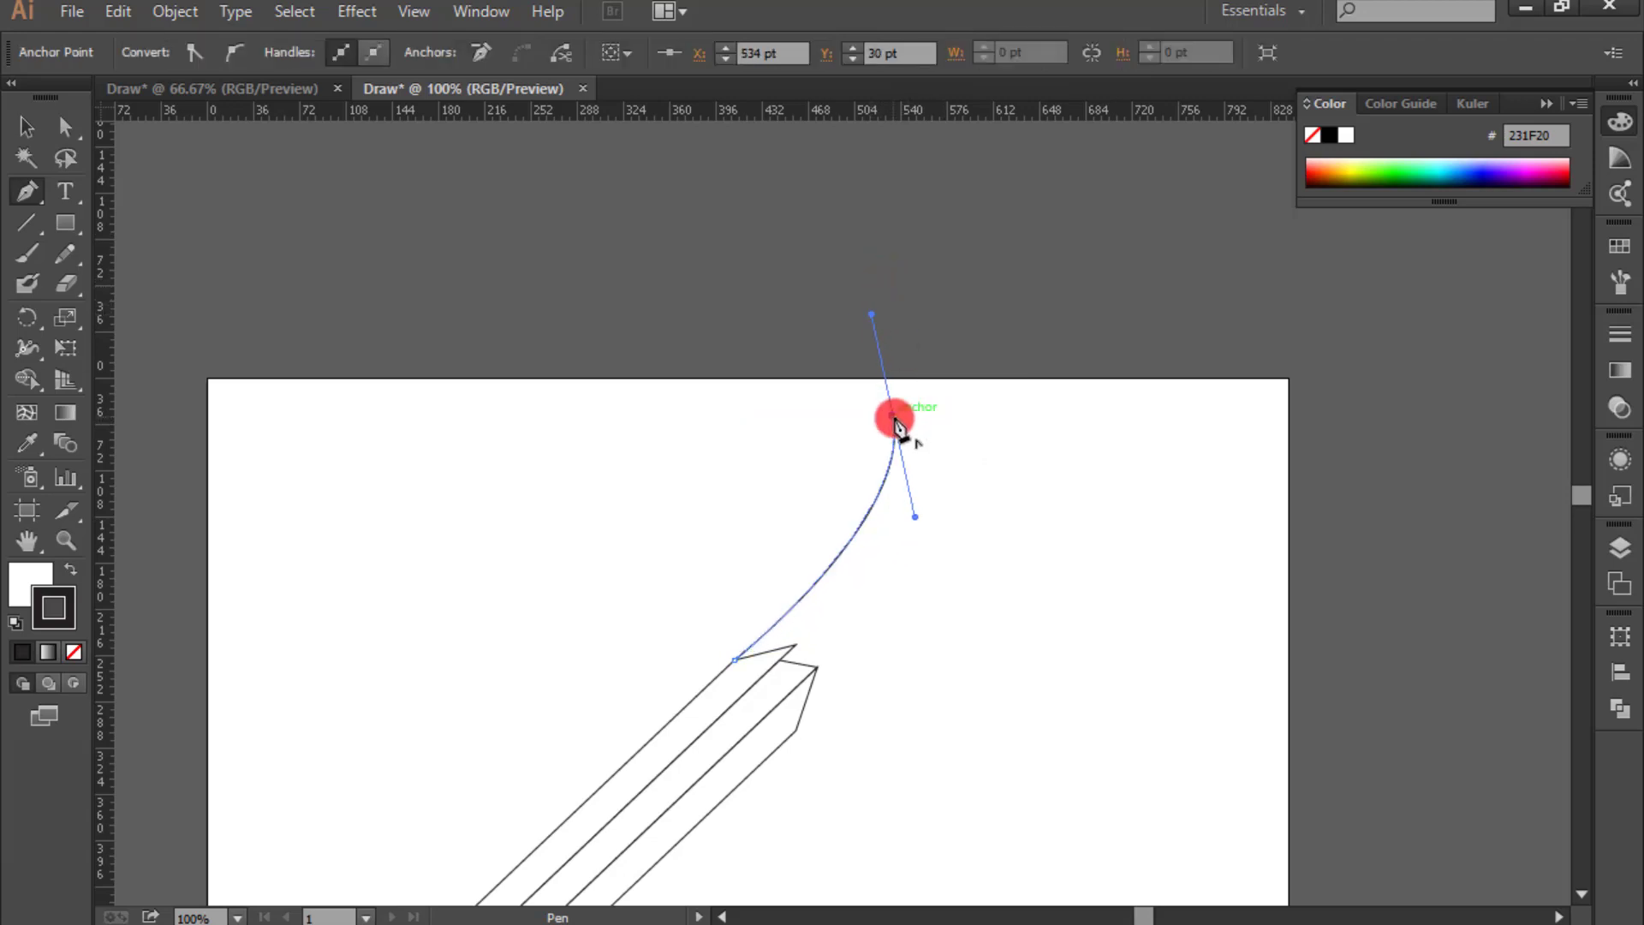
left_click_drag(796, 648, 625, 794)
left_click(796, 649)
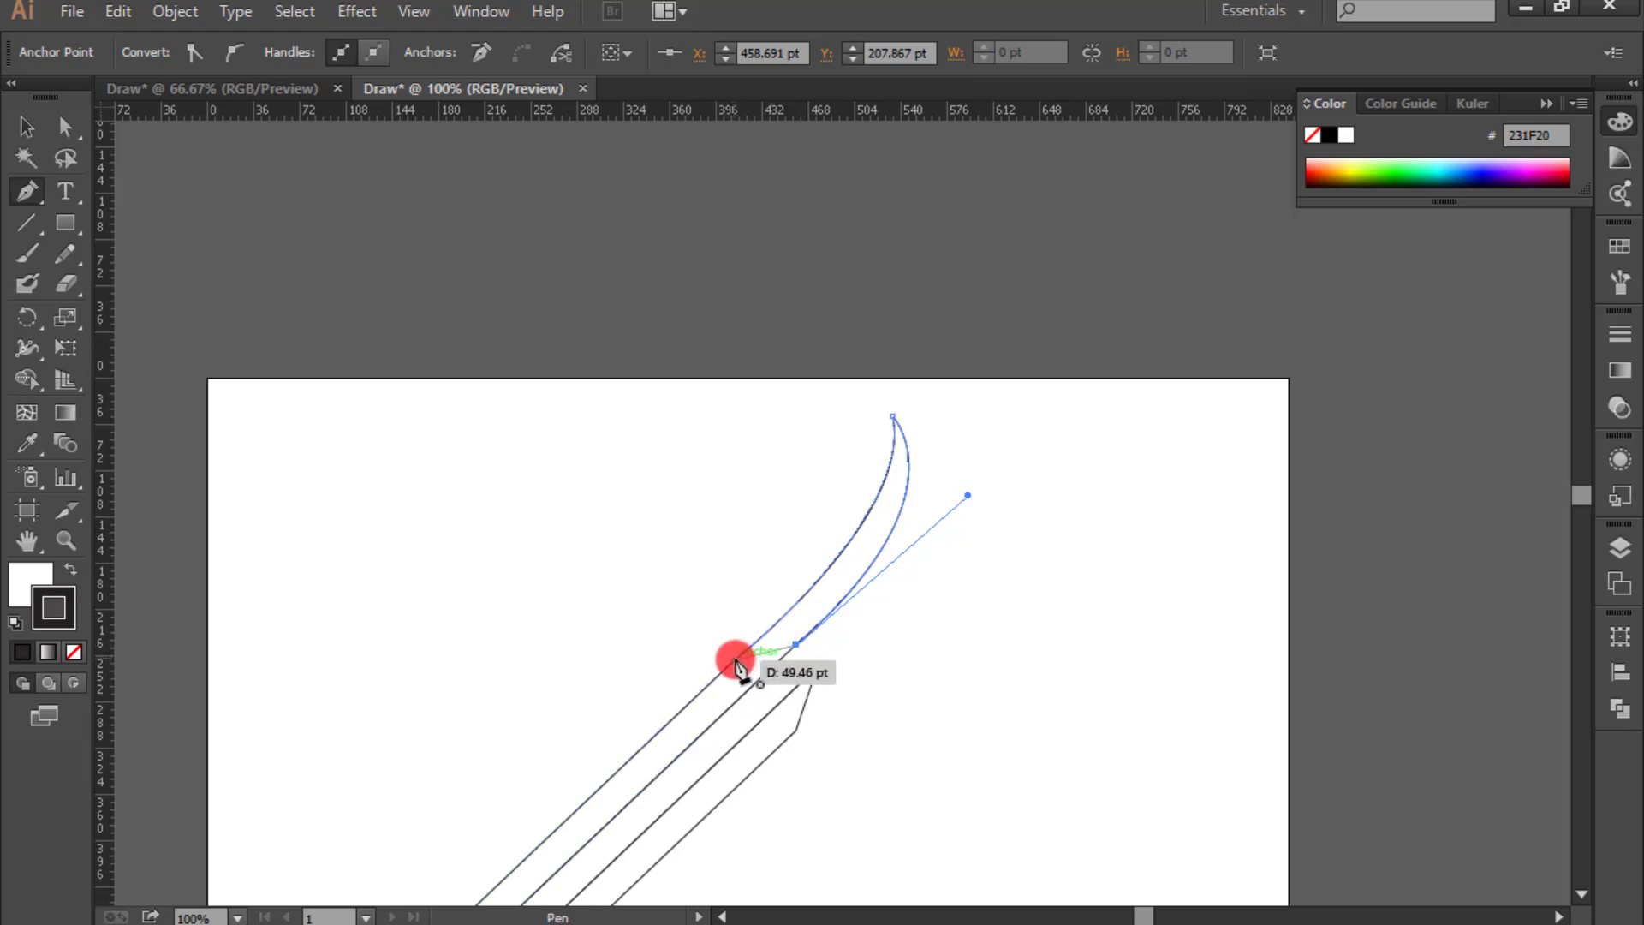
left_click(737, 666)
left_click(26, 126)
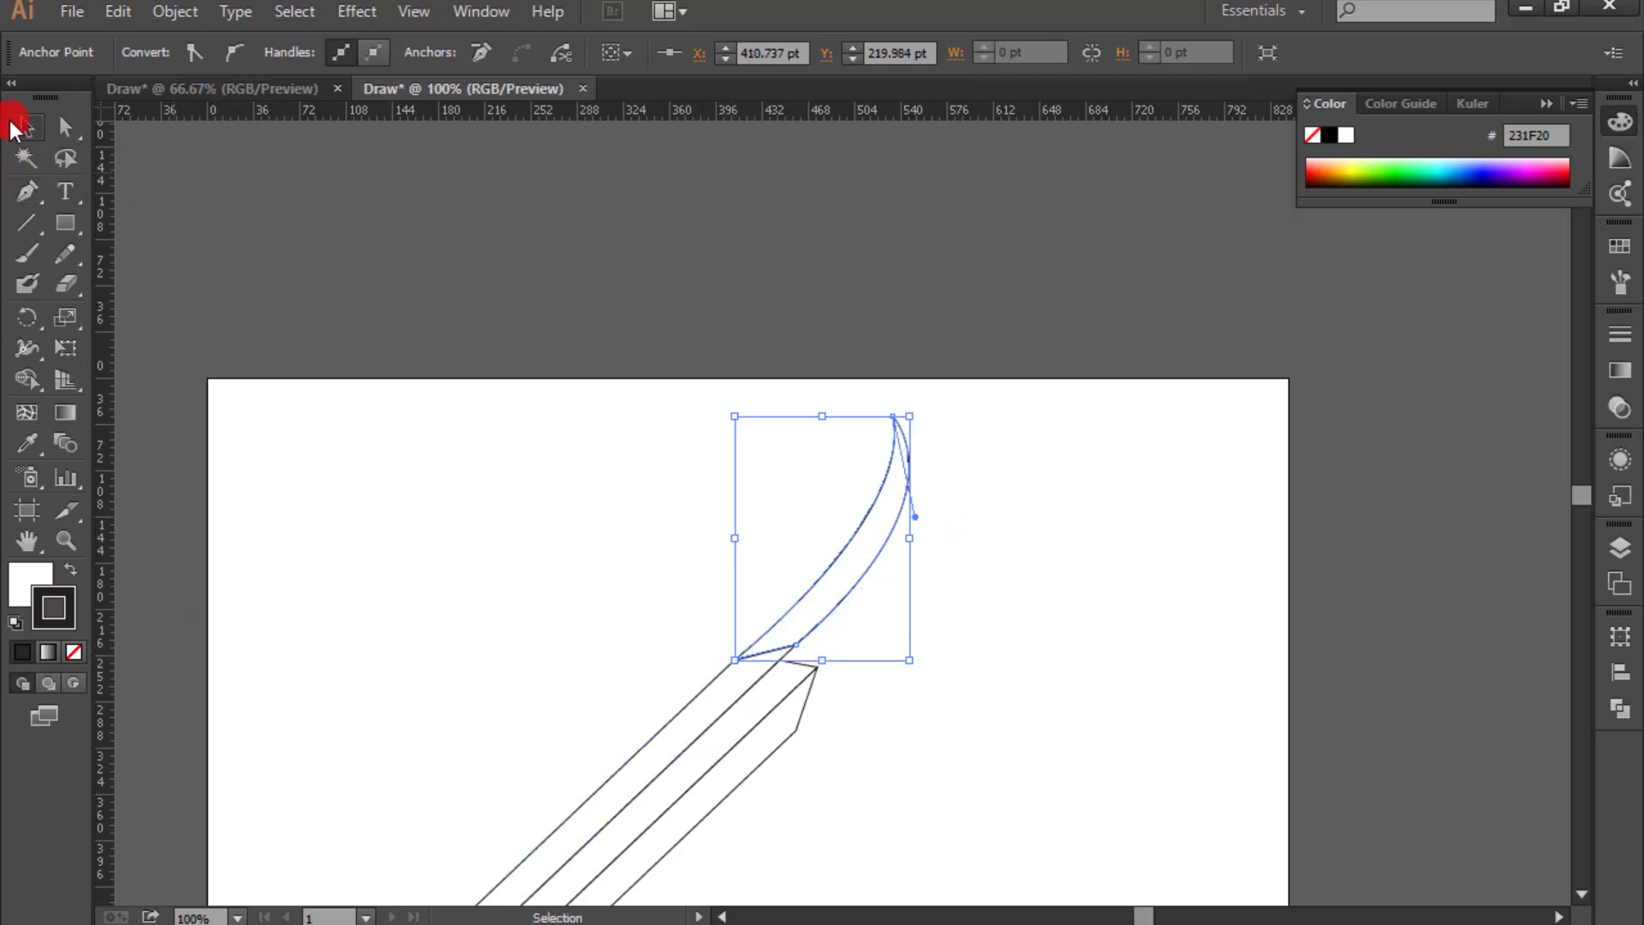
left_click(1210, 340)
Step: Fill the pencil's upper strip and its curved tail with orange FF7700 and remove their stroke
key("space")
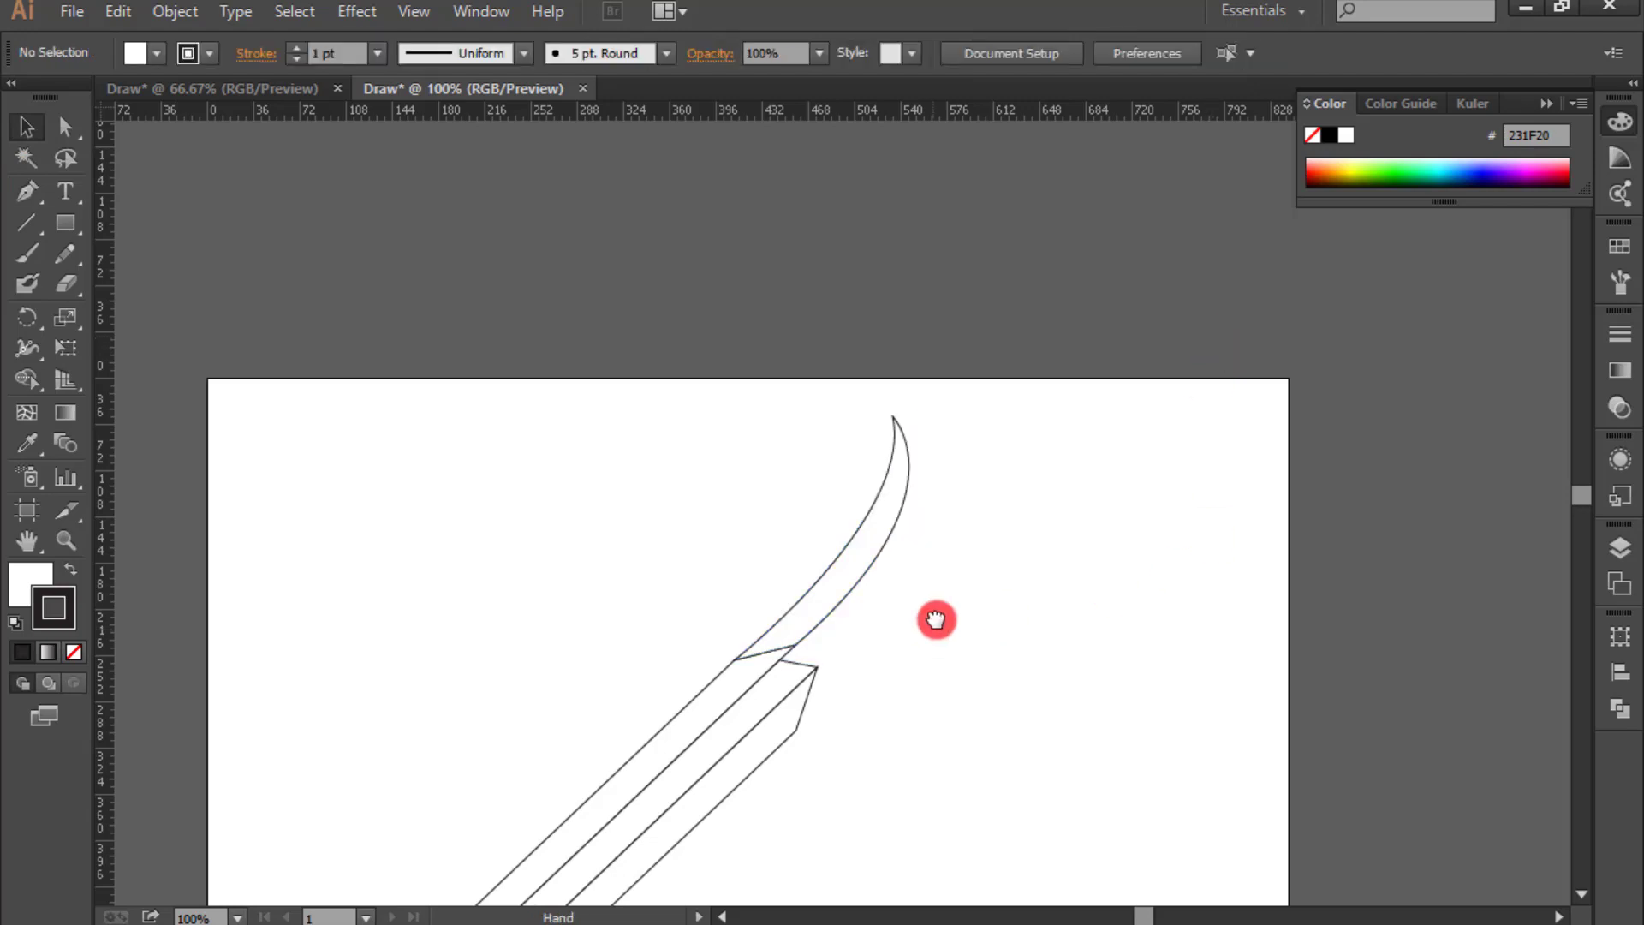
left_click_drag(935, 623, 1037, 444)
left_click(819, 499)
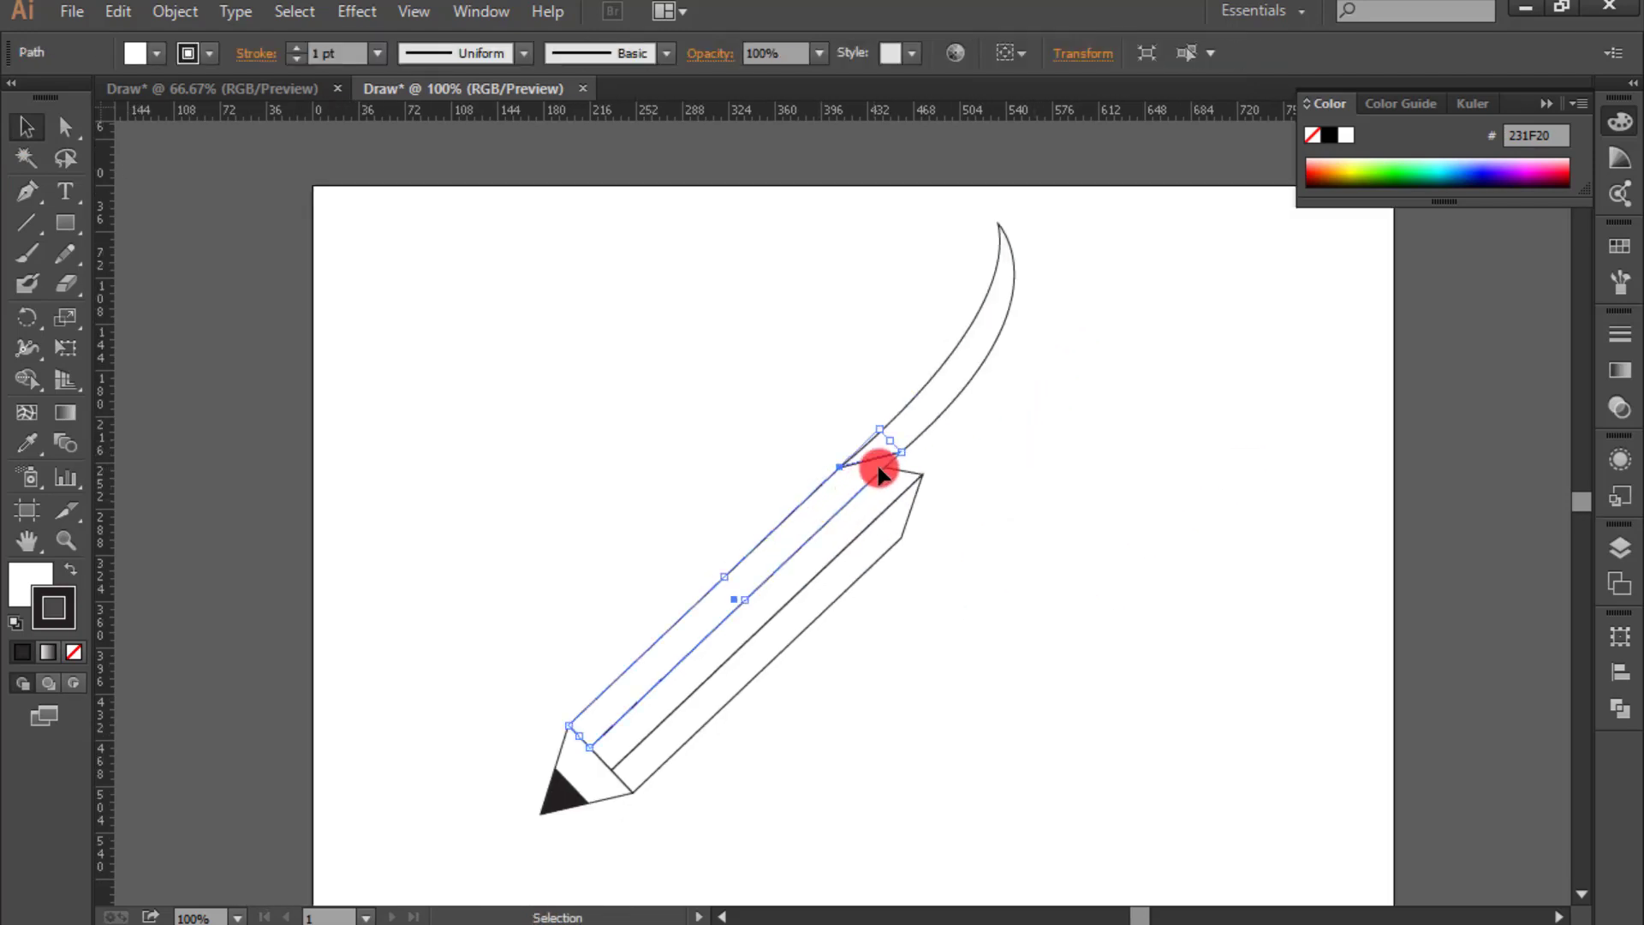
left_click(923, 396, "shift")
left_click(925, 392, "shift")
left_click(922, 428, "shift")
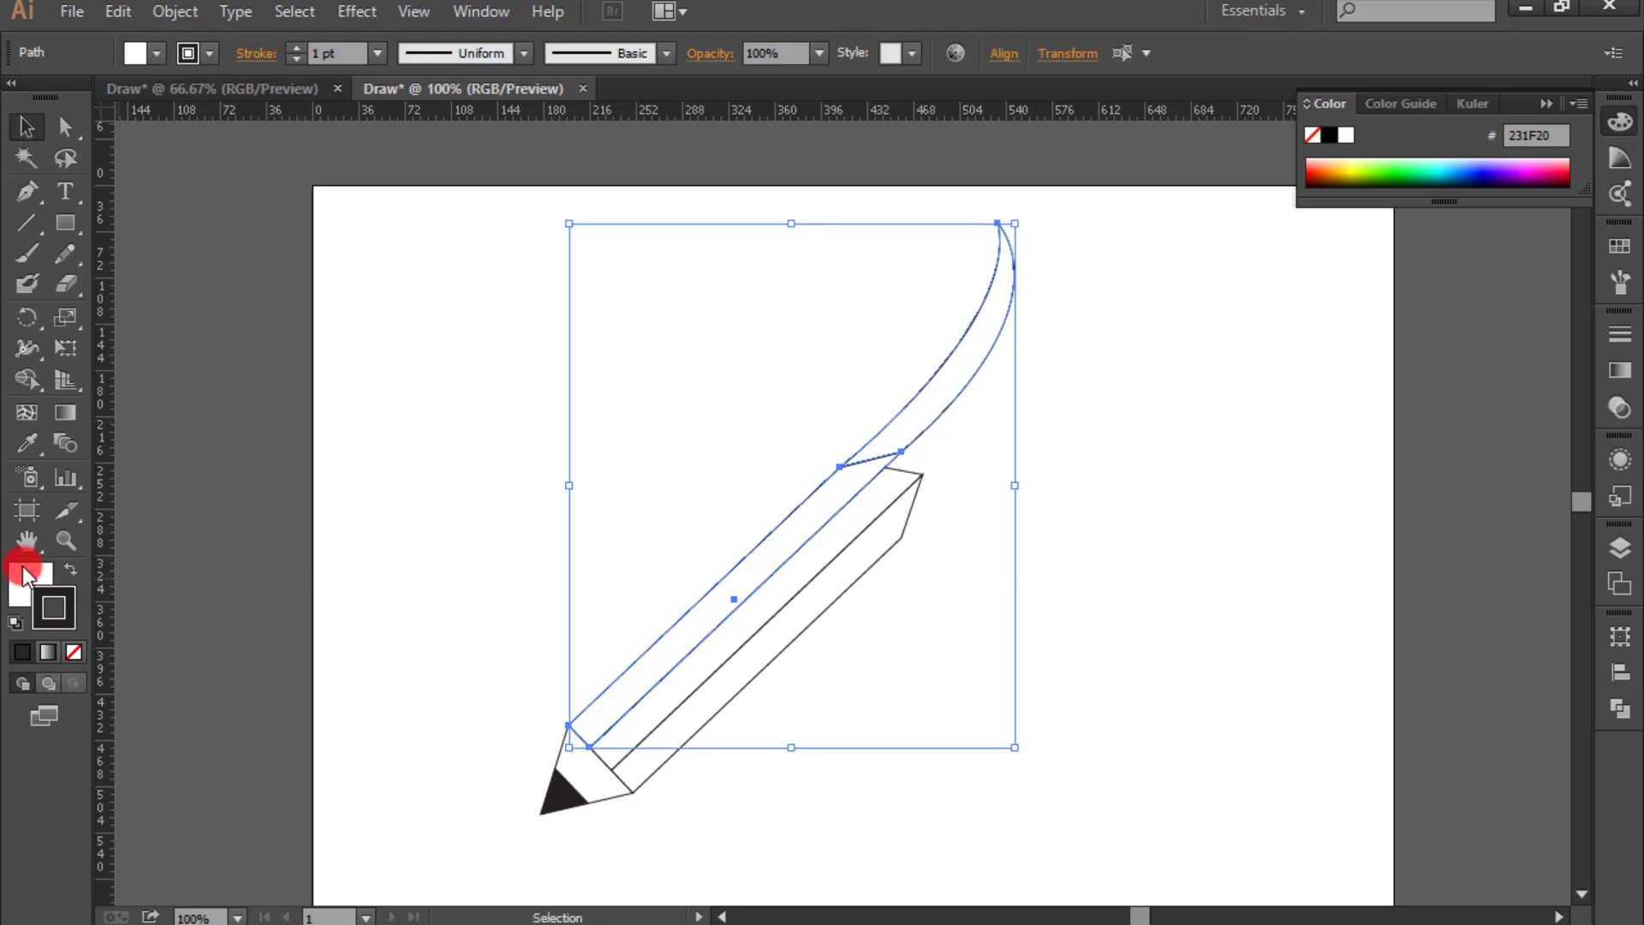
left_click(48, 579)
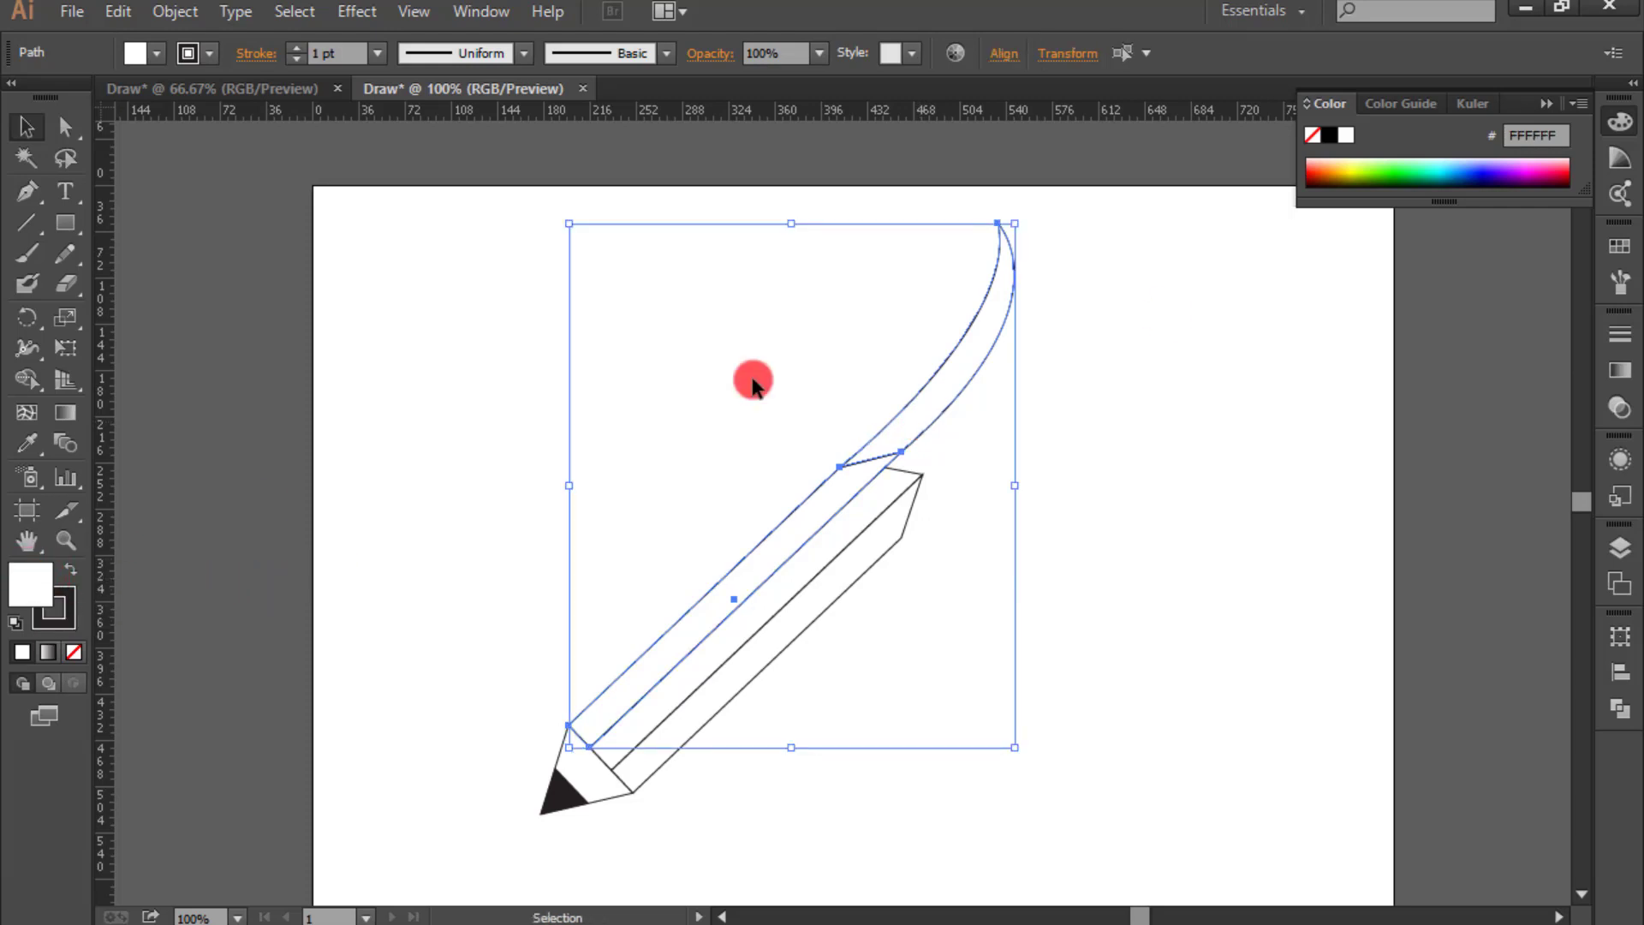
left_click(1326, 168)
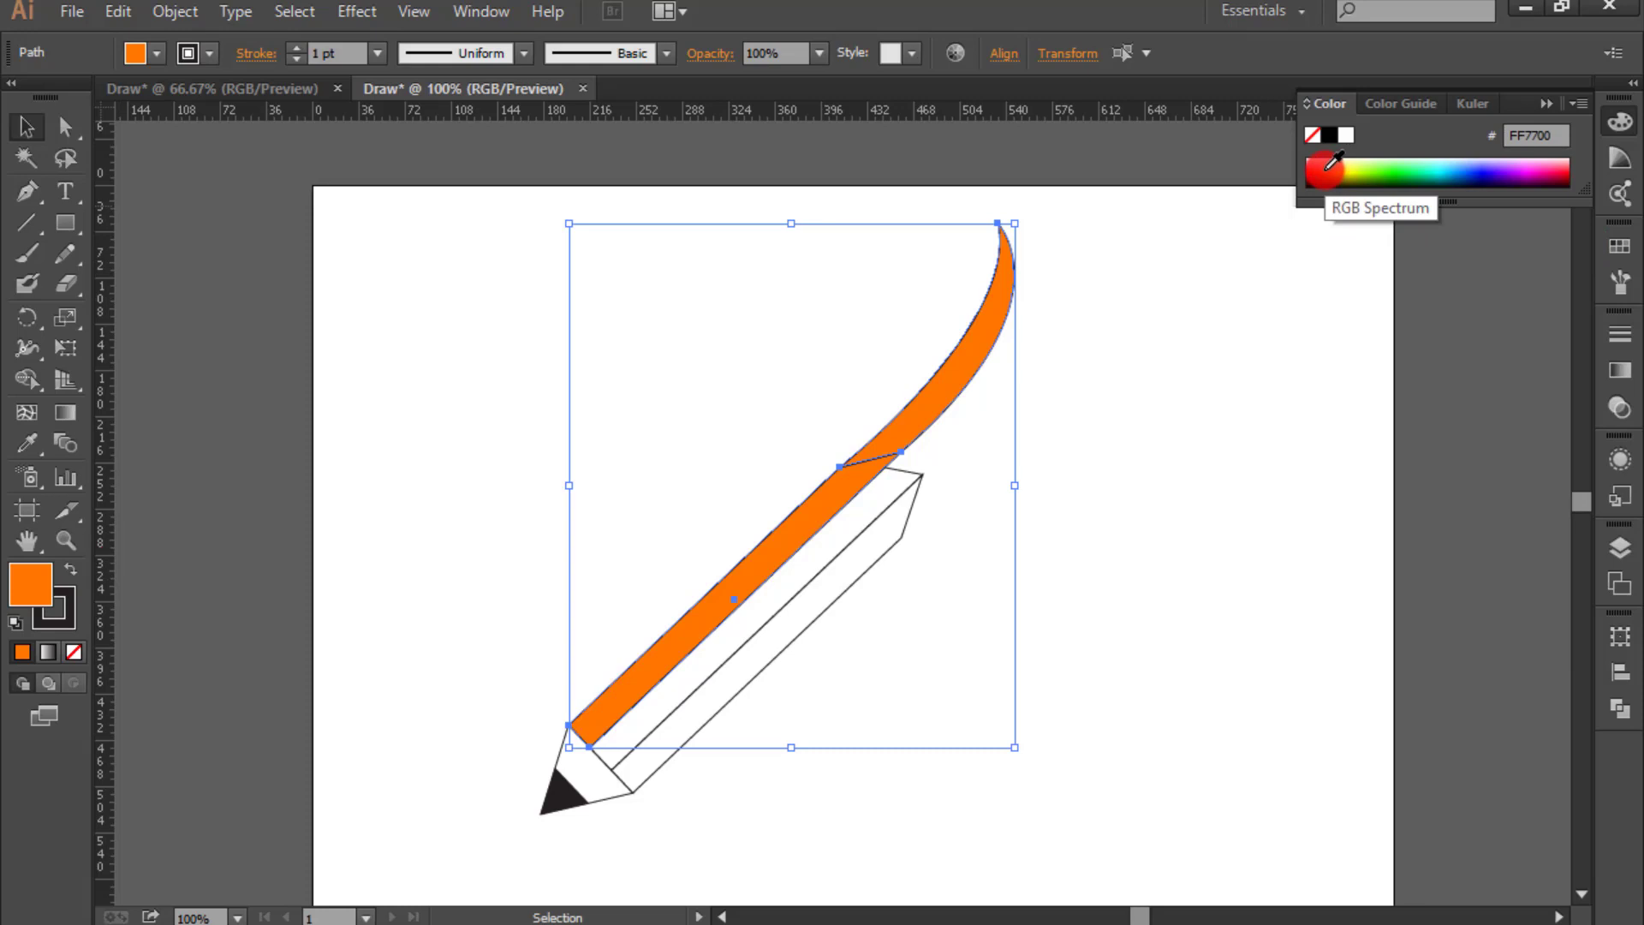
left_click(58, 618)
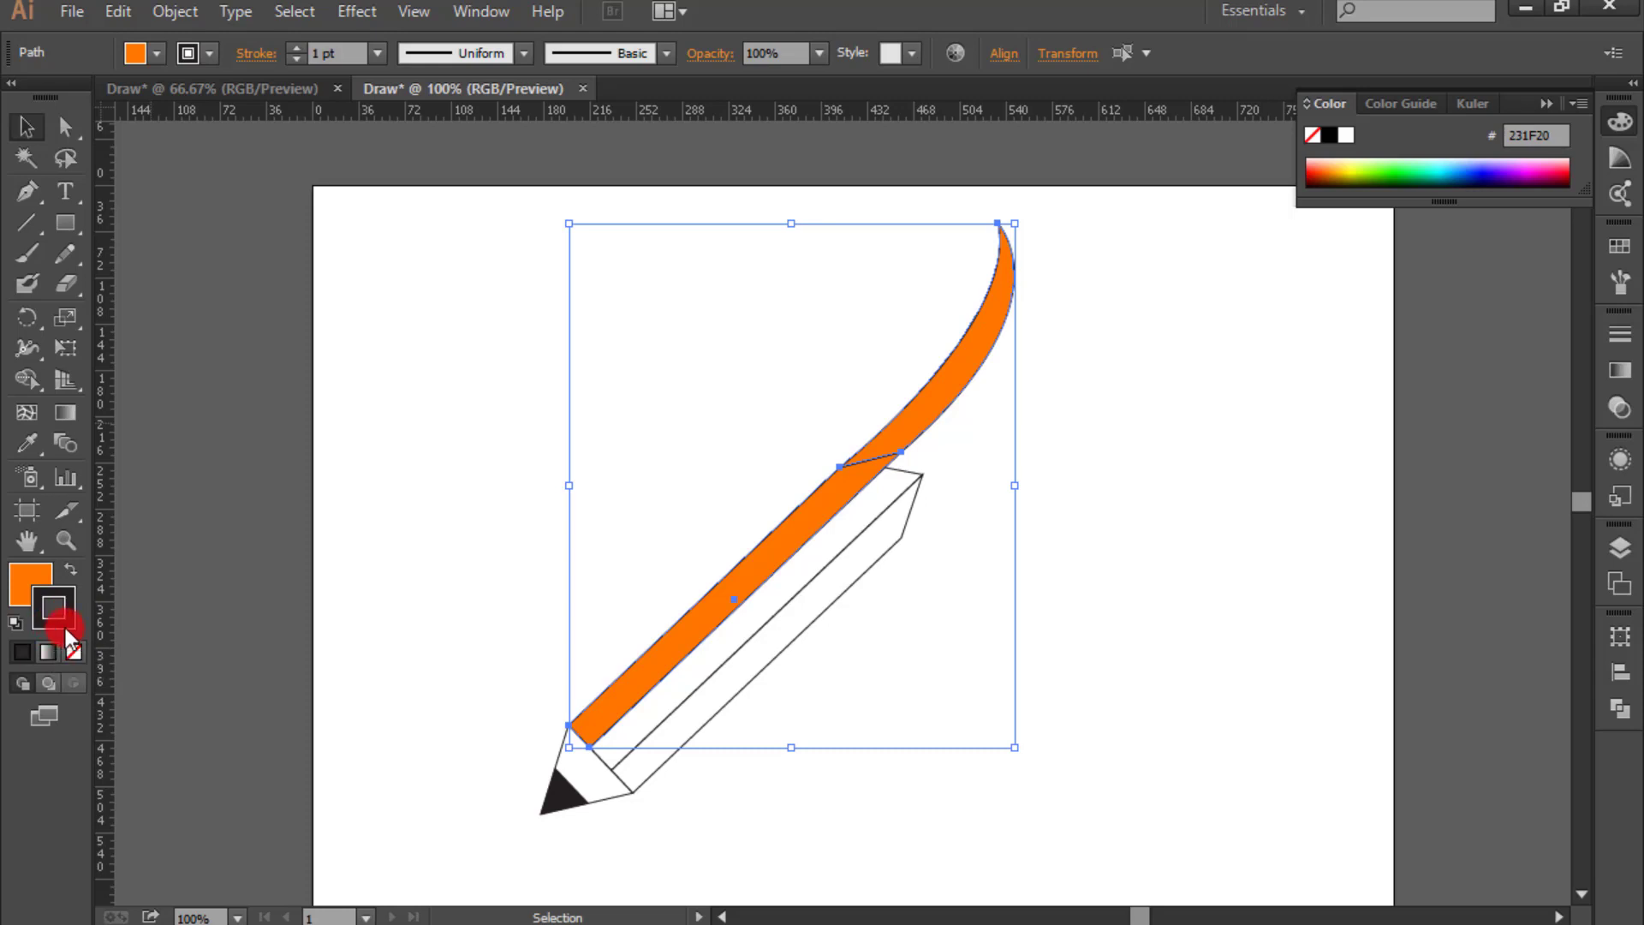
left_click(74, 651)
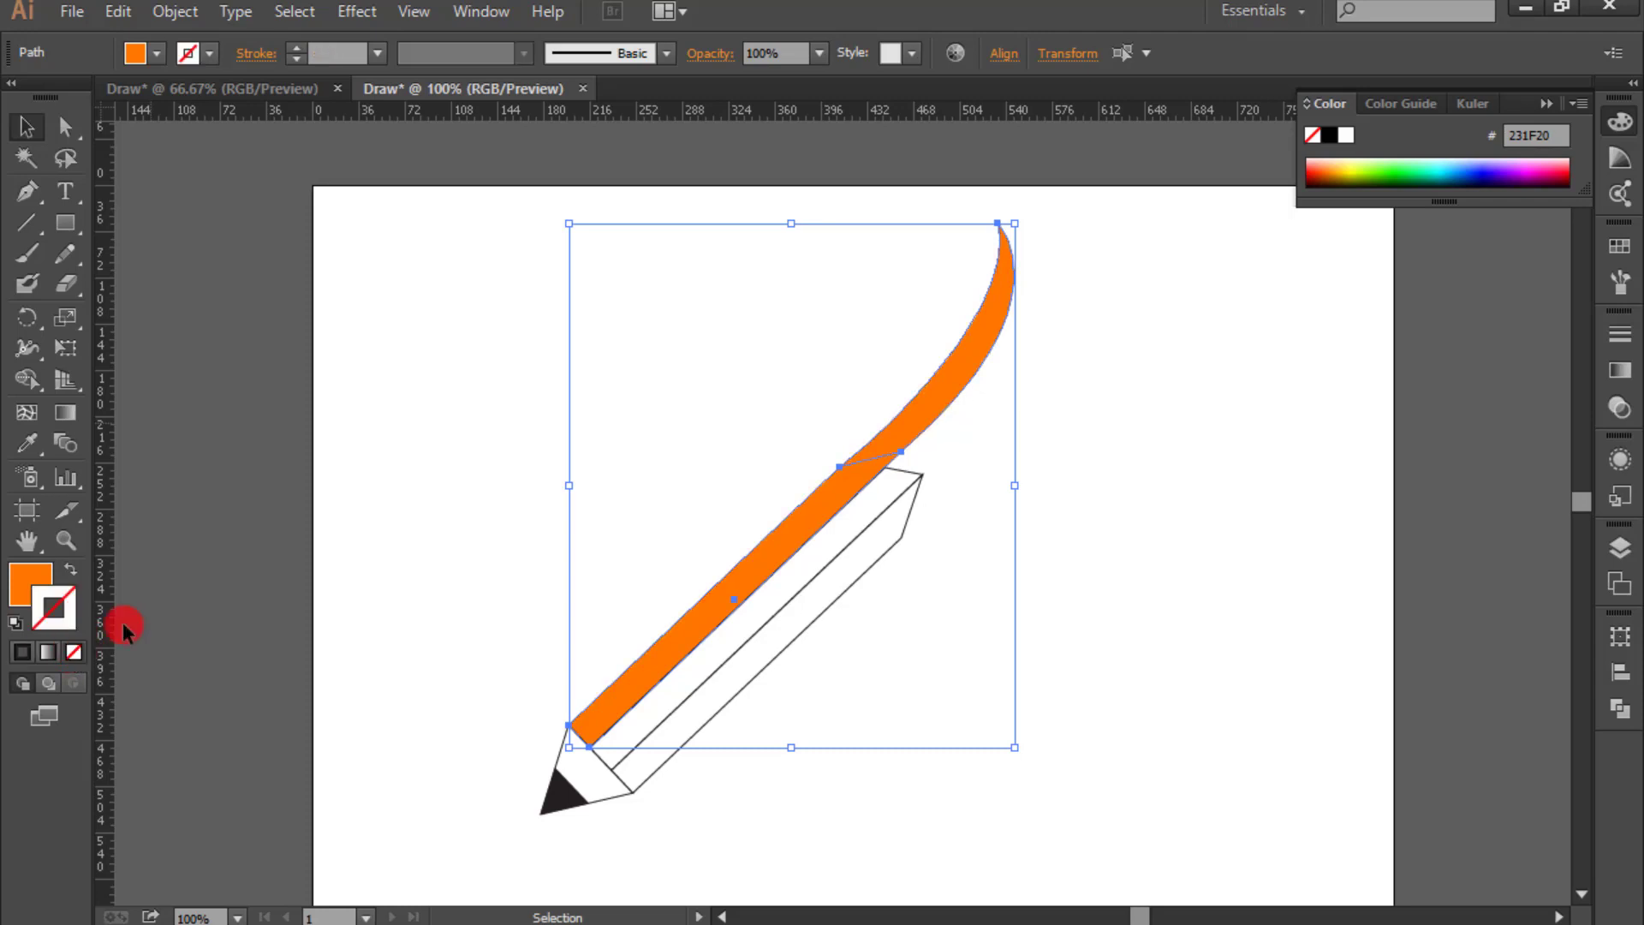
left_click(195, 524)
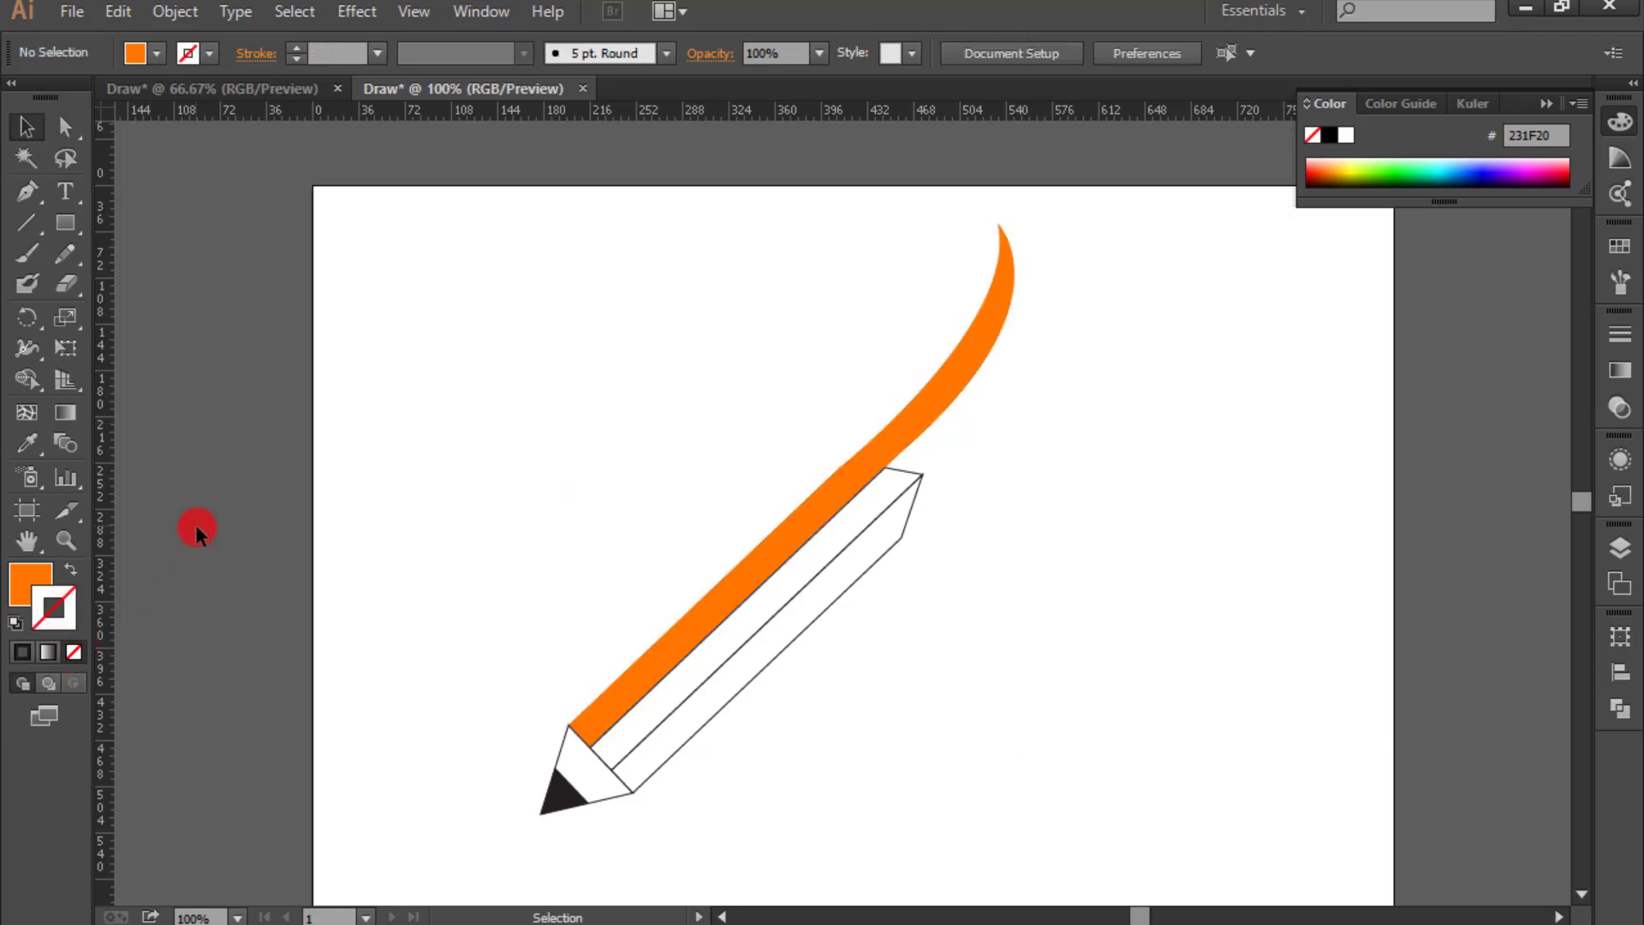
left_click(846, 545)
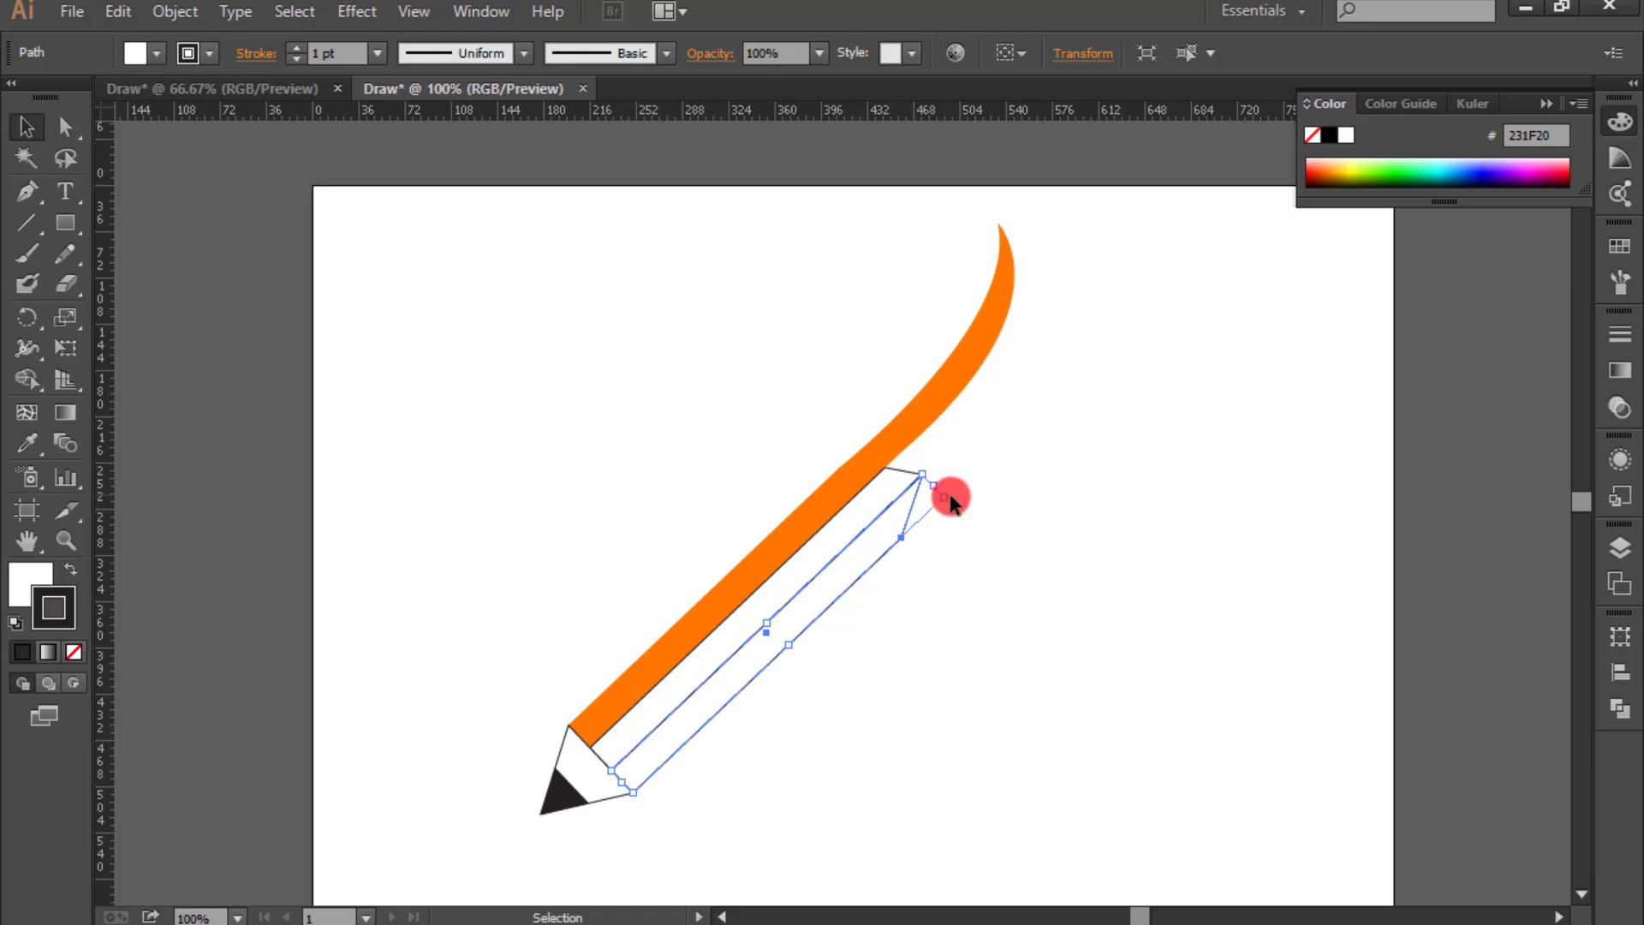
left_click(892, 468)
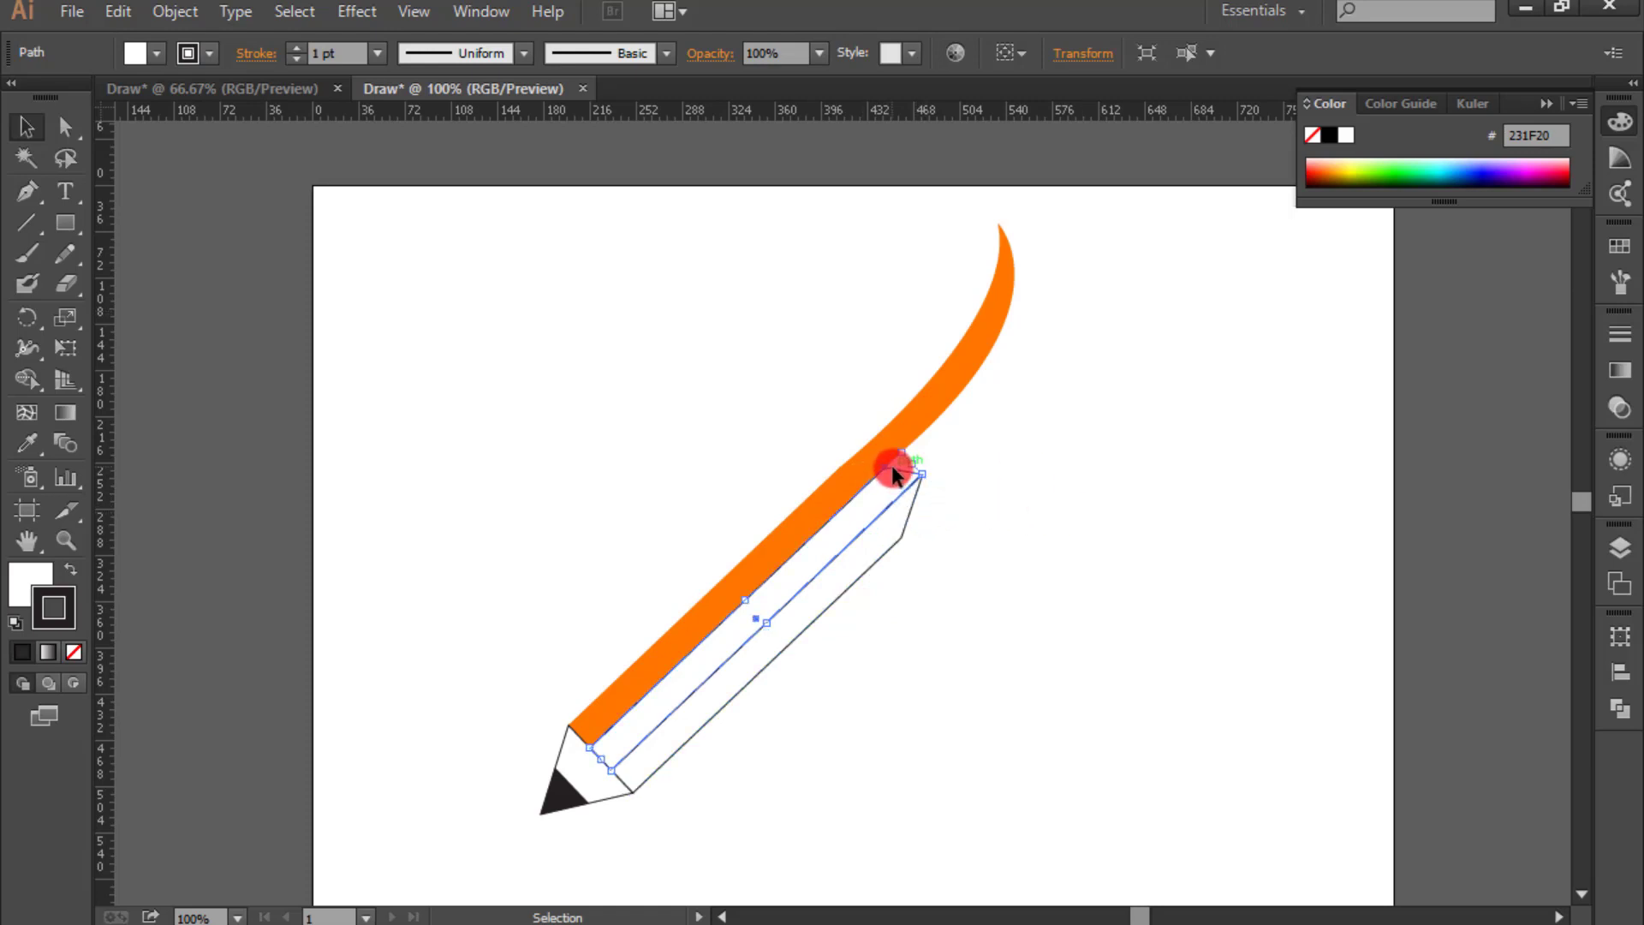
left_click(28, 193)
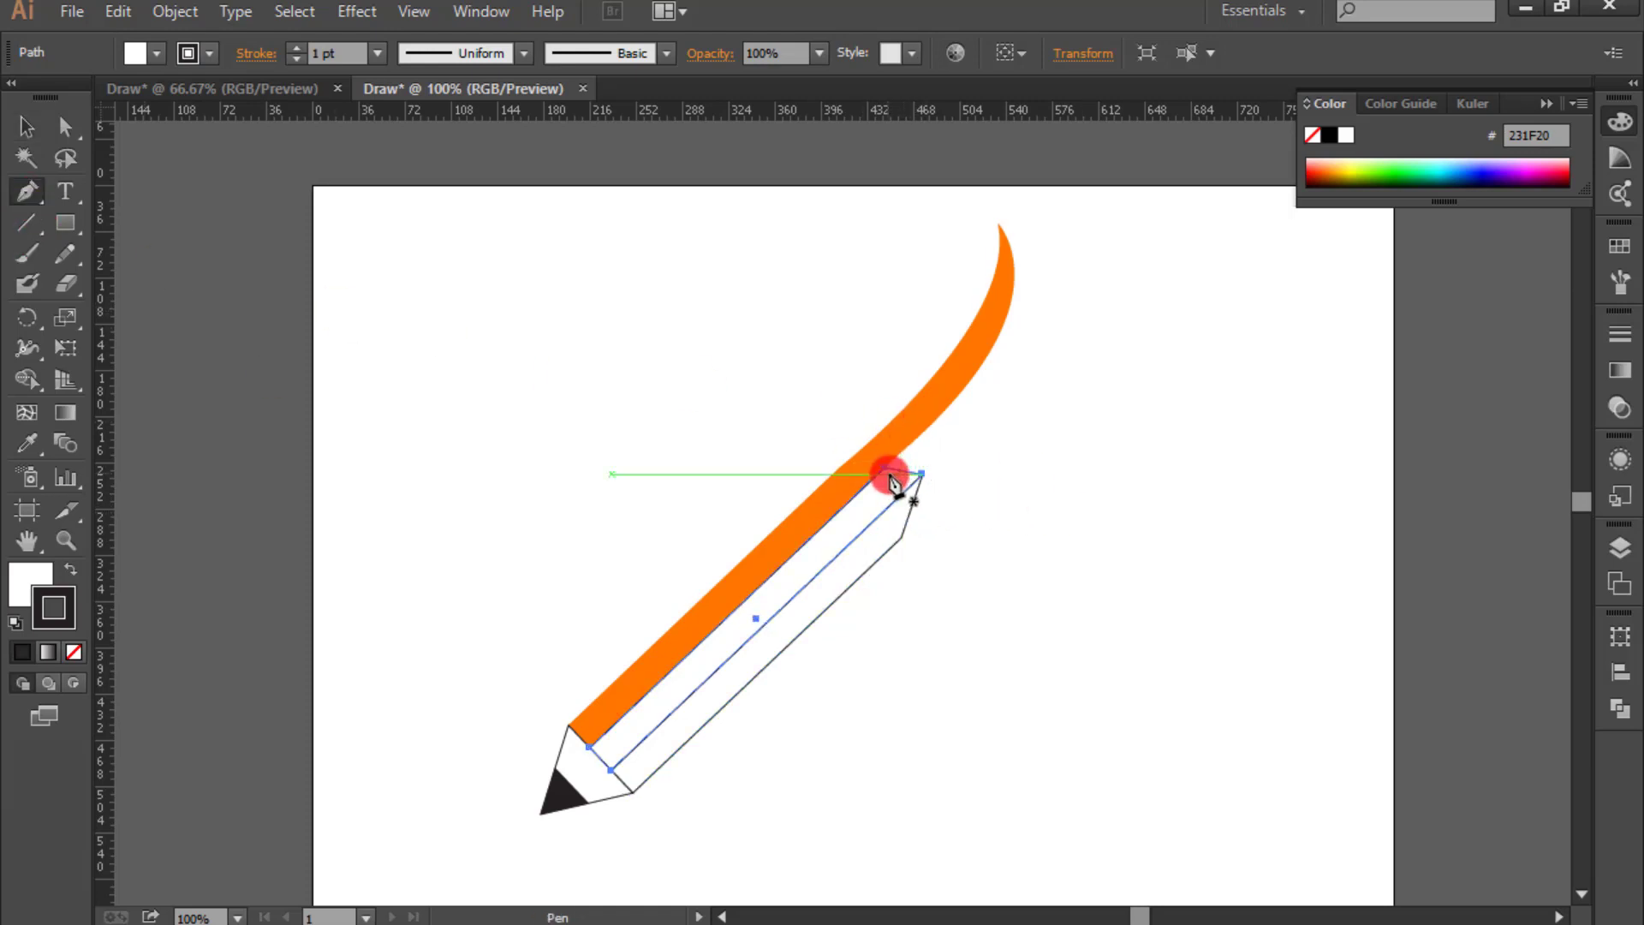
left_click(24, 132)
left_click(476, 371)
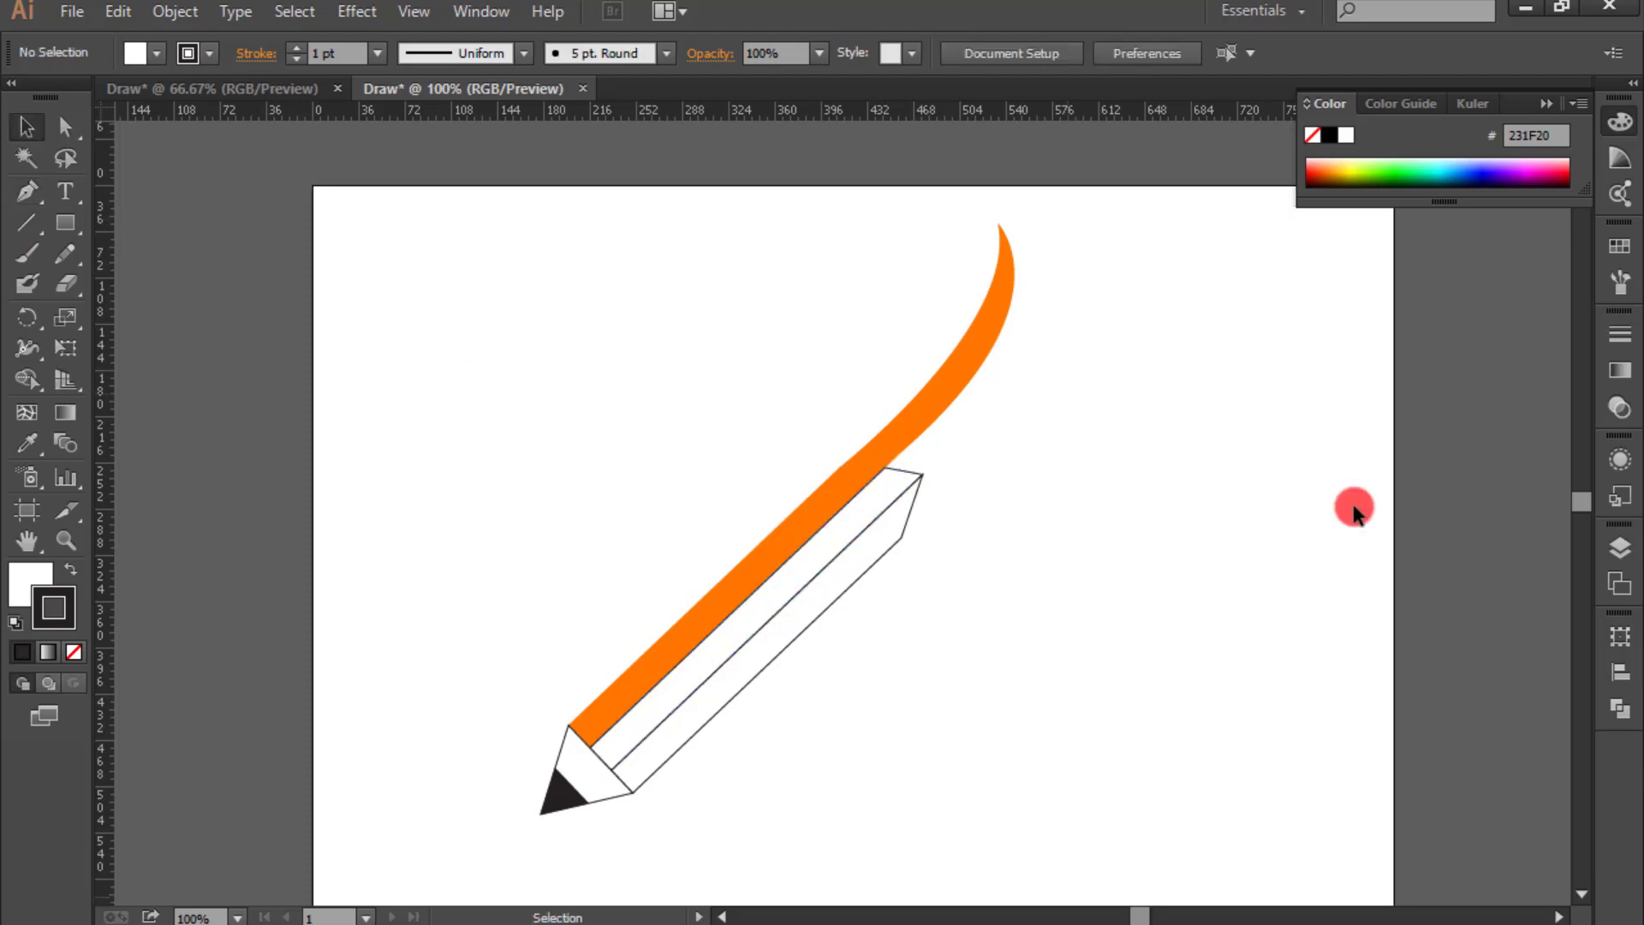
Step: Draw a closed, pointed tail with the Pen tool from the middle strip's slanted end, with a gently curved lower edge
left_click(28, 197)
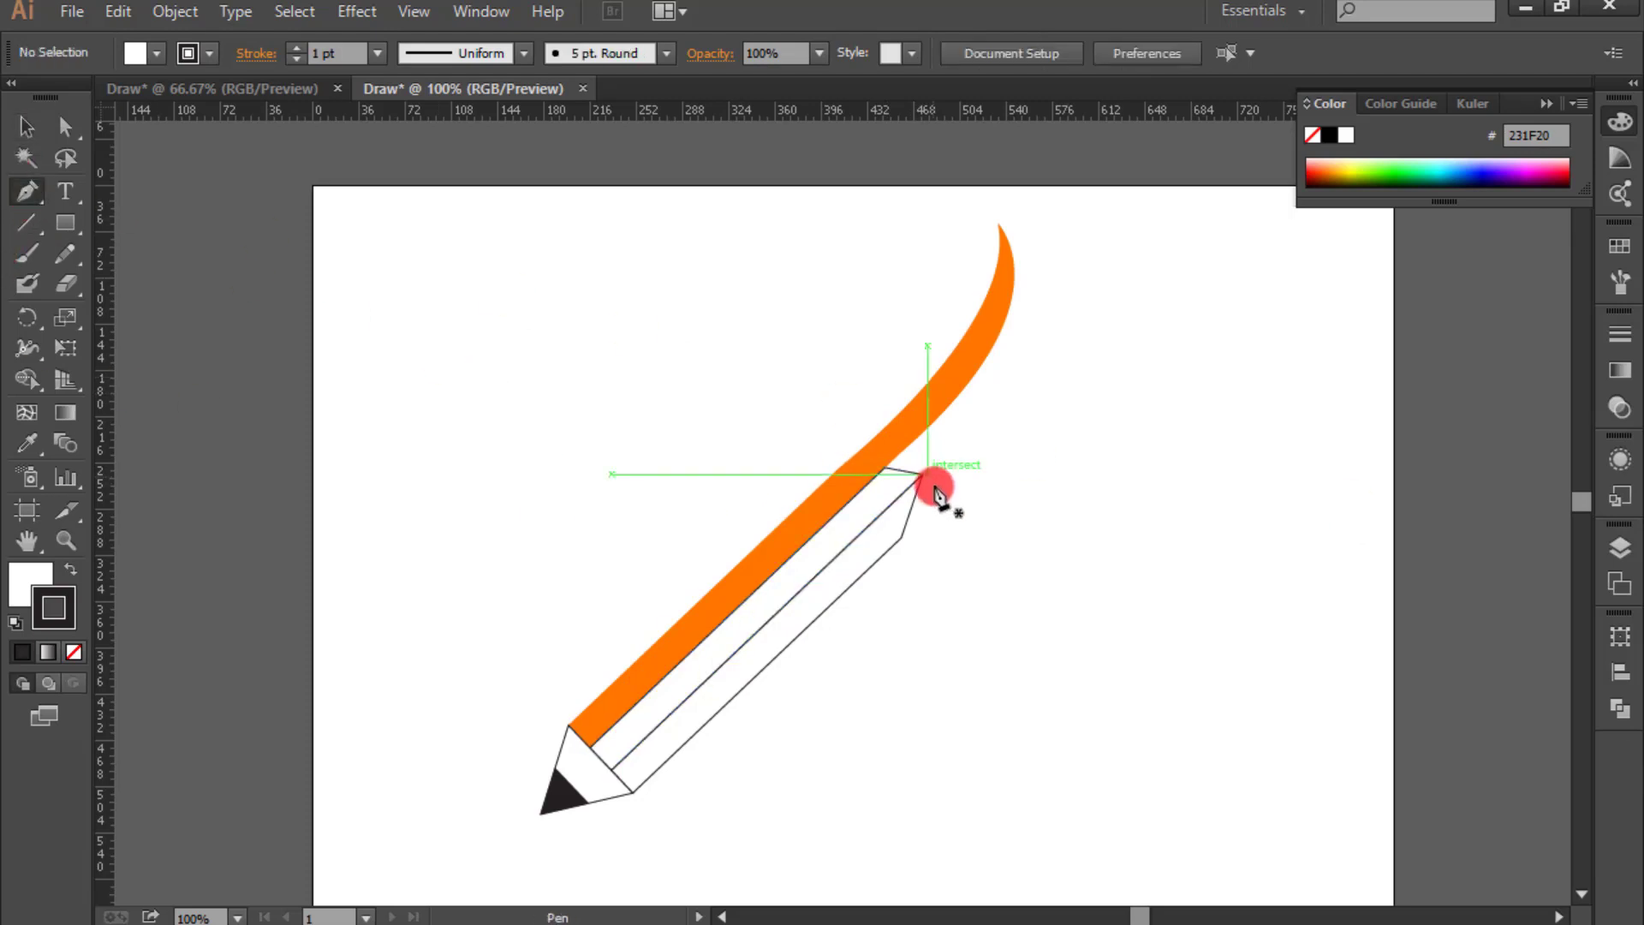
mouse_move(885, 471)
left_mouse_down()
mouse_move(1042, 315)
mouse_move(1046, 283)
mouse_move(1106, 258)
mouse_move(1117, 226)
left_mouse_up()
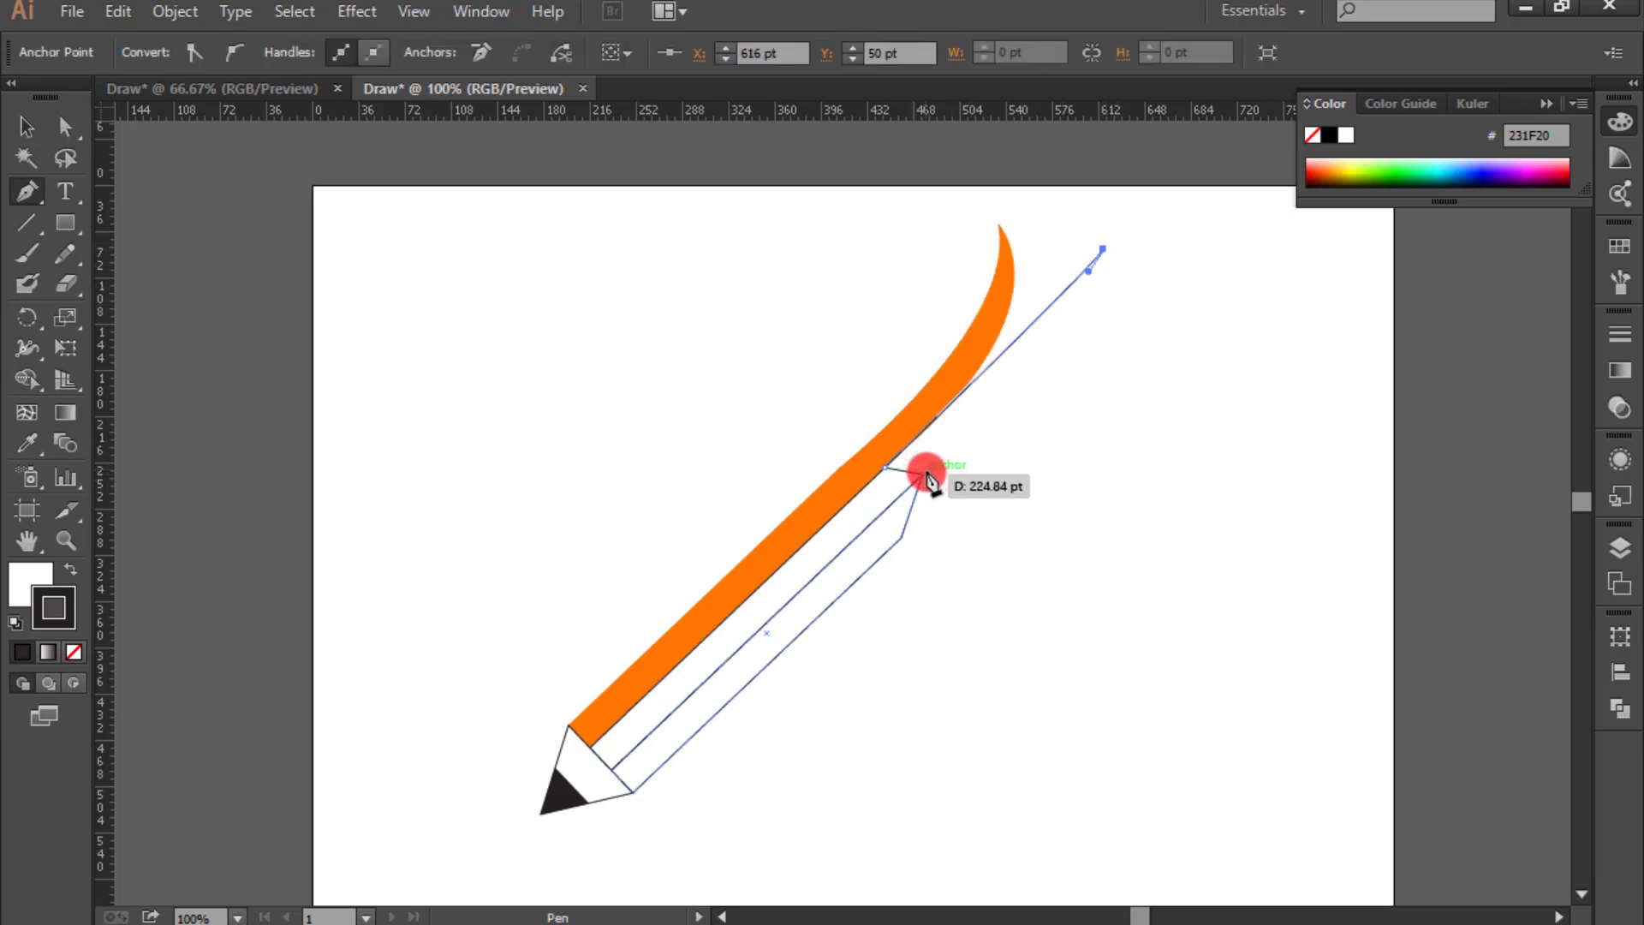
mouse_move(921, 477)
left_mouse_down()
mouse_move(816, 534)
mouse_move(732, 656)
left_mouse_up()
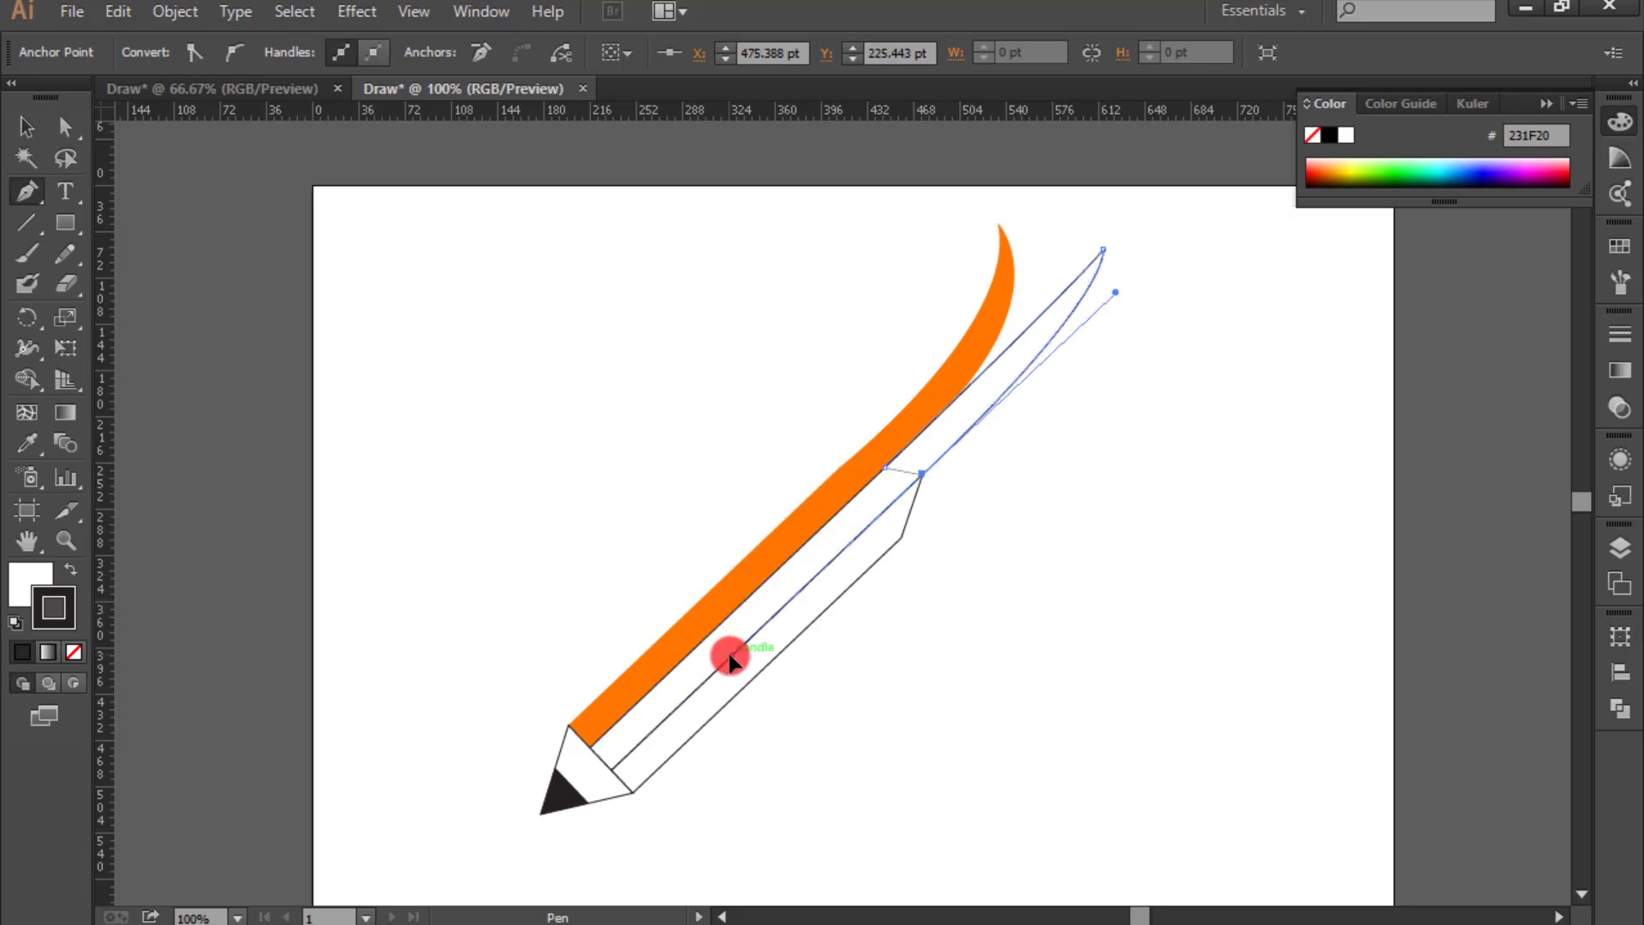
left_click(886, 471)
key("ctrl+z")
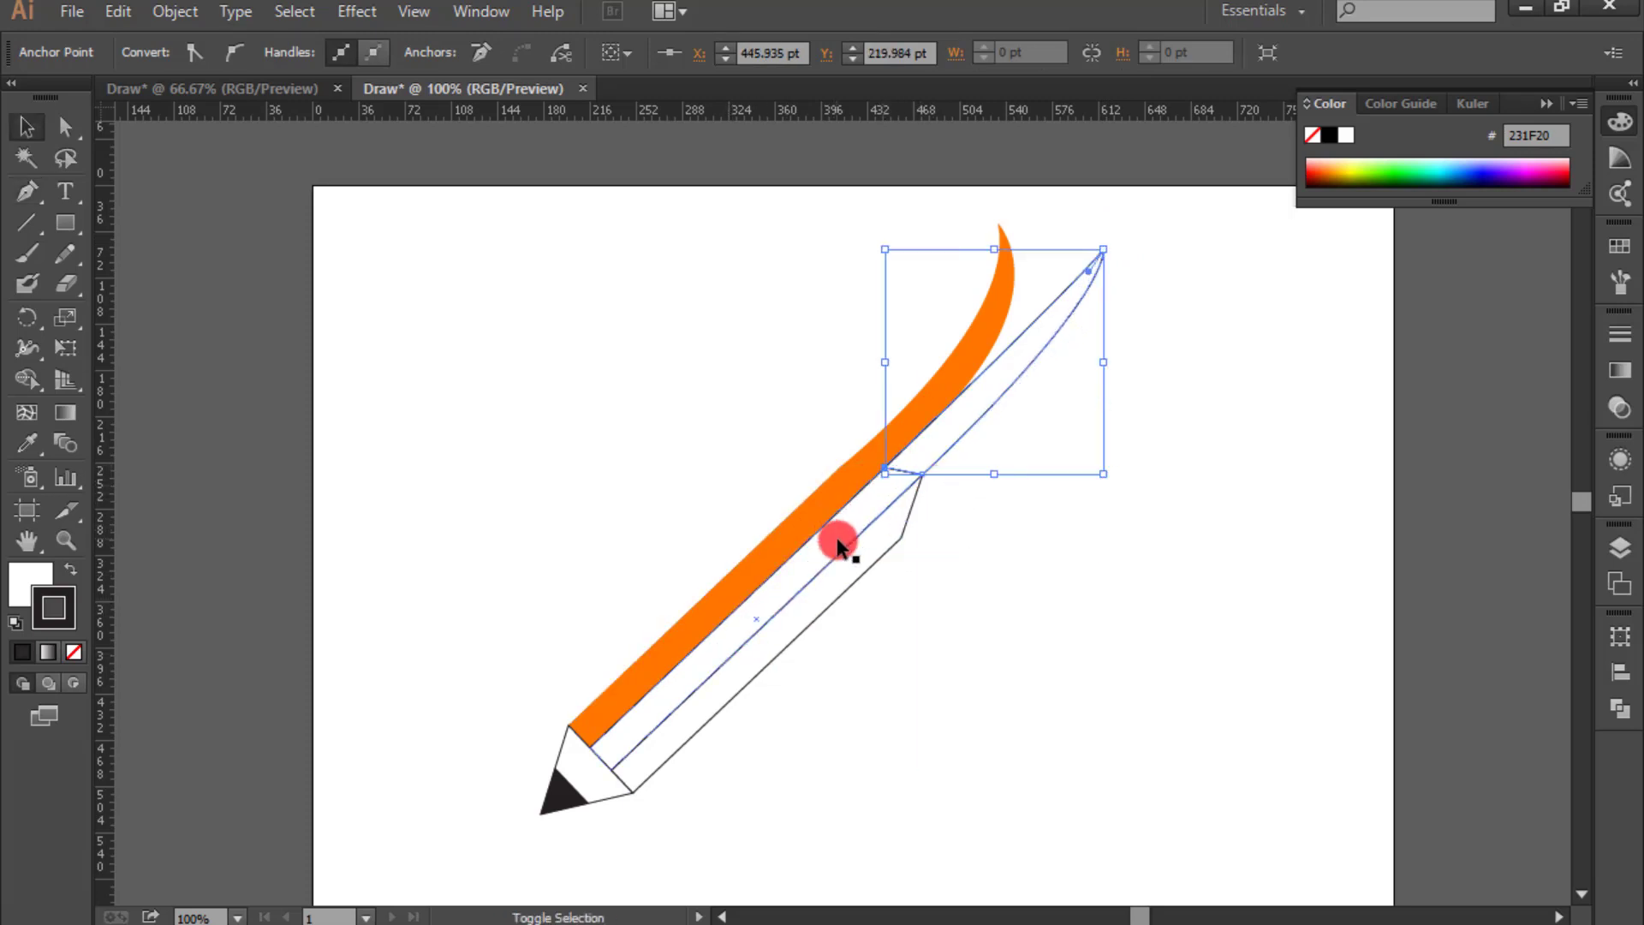
Step: Fill the middle strip and its pointed tail with dark green and remove their stroke
left_click(839, 546, "shift")
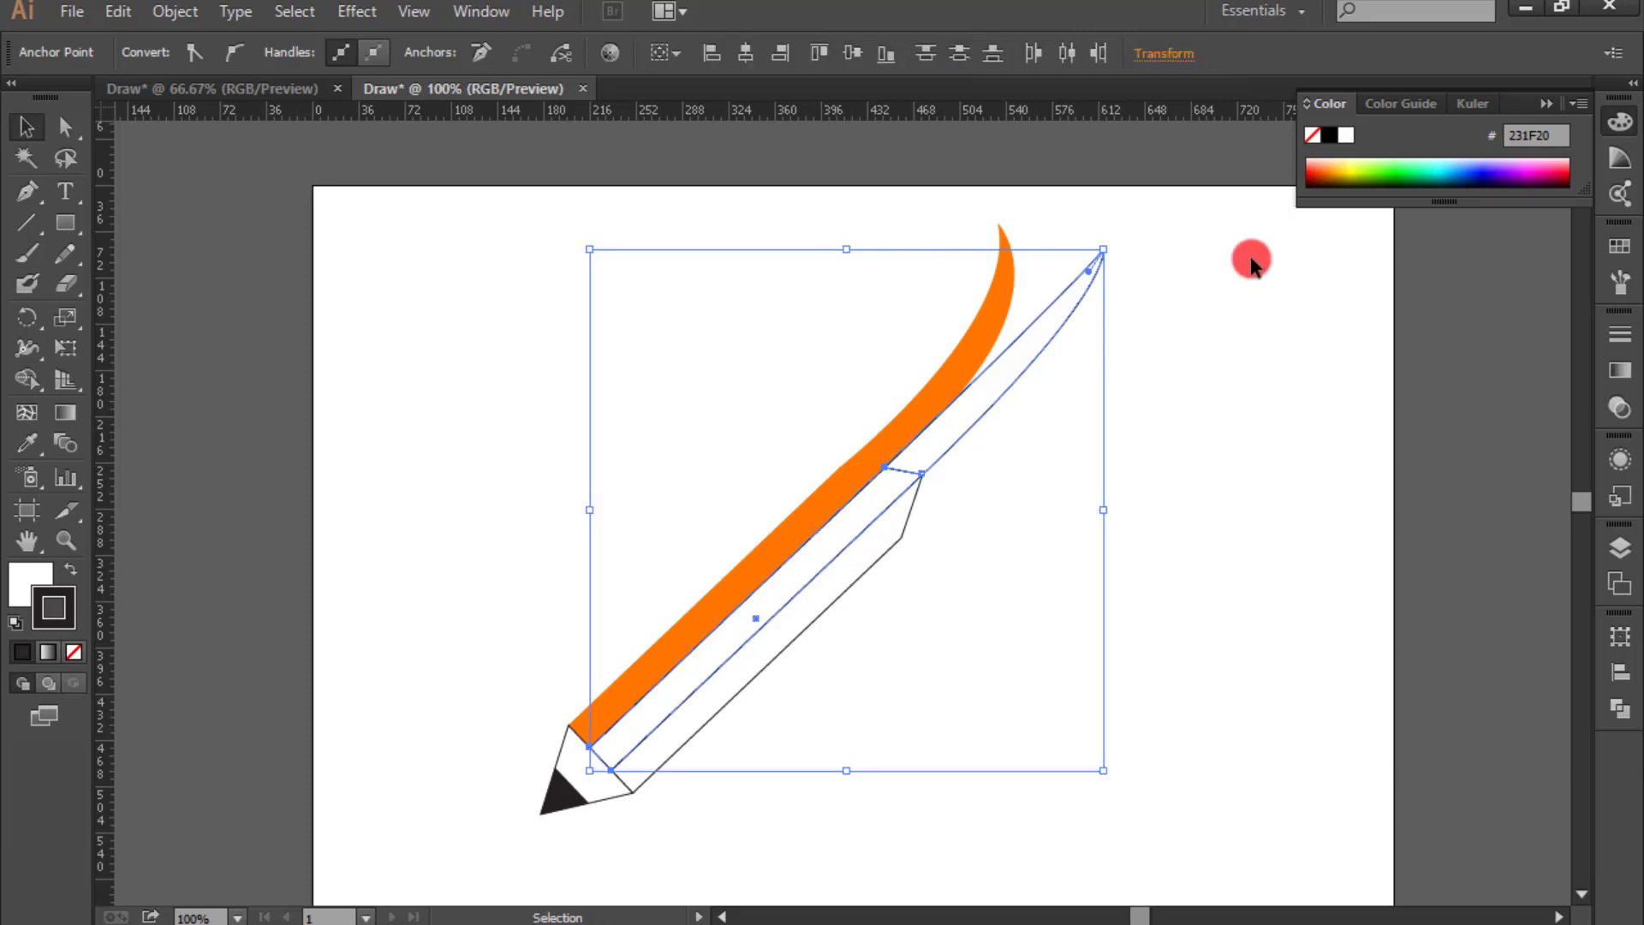
left_click(1392, 164)
left_click(70, 567)
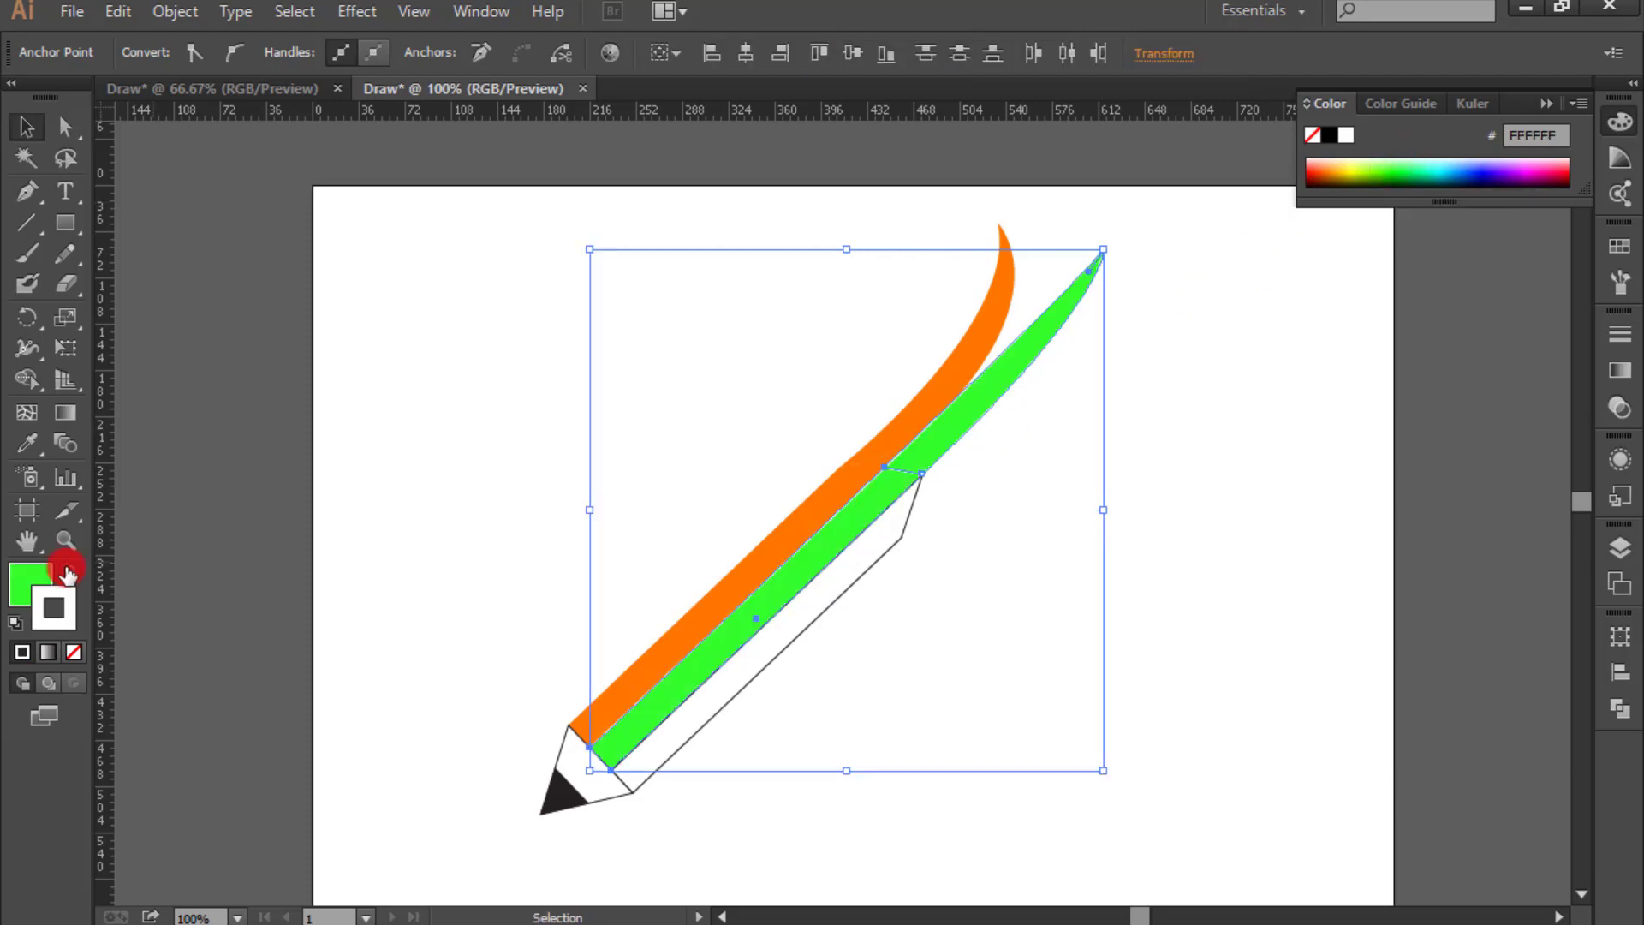
left_click(71, 569)
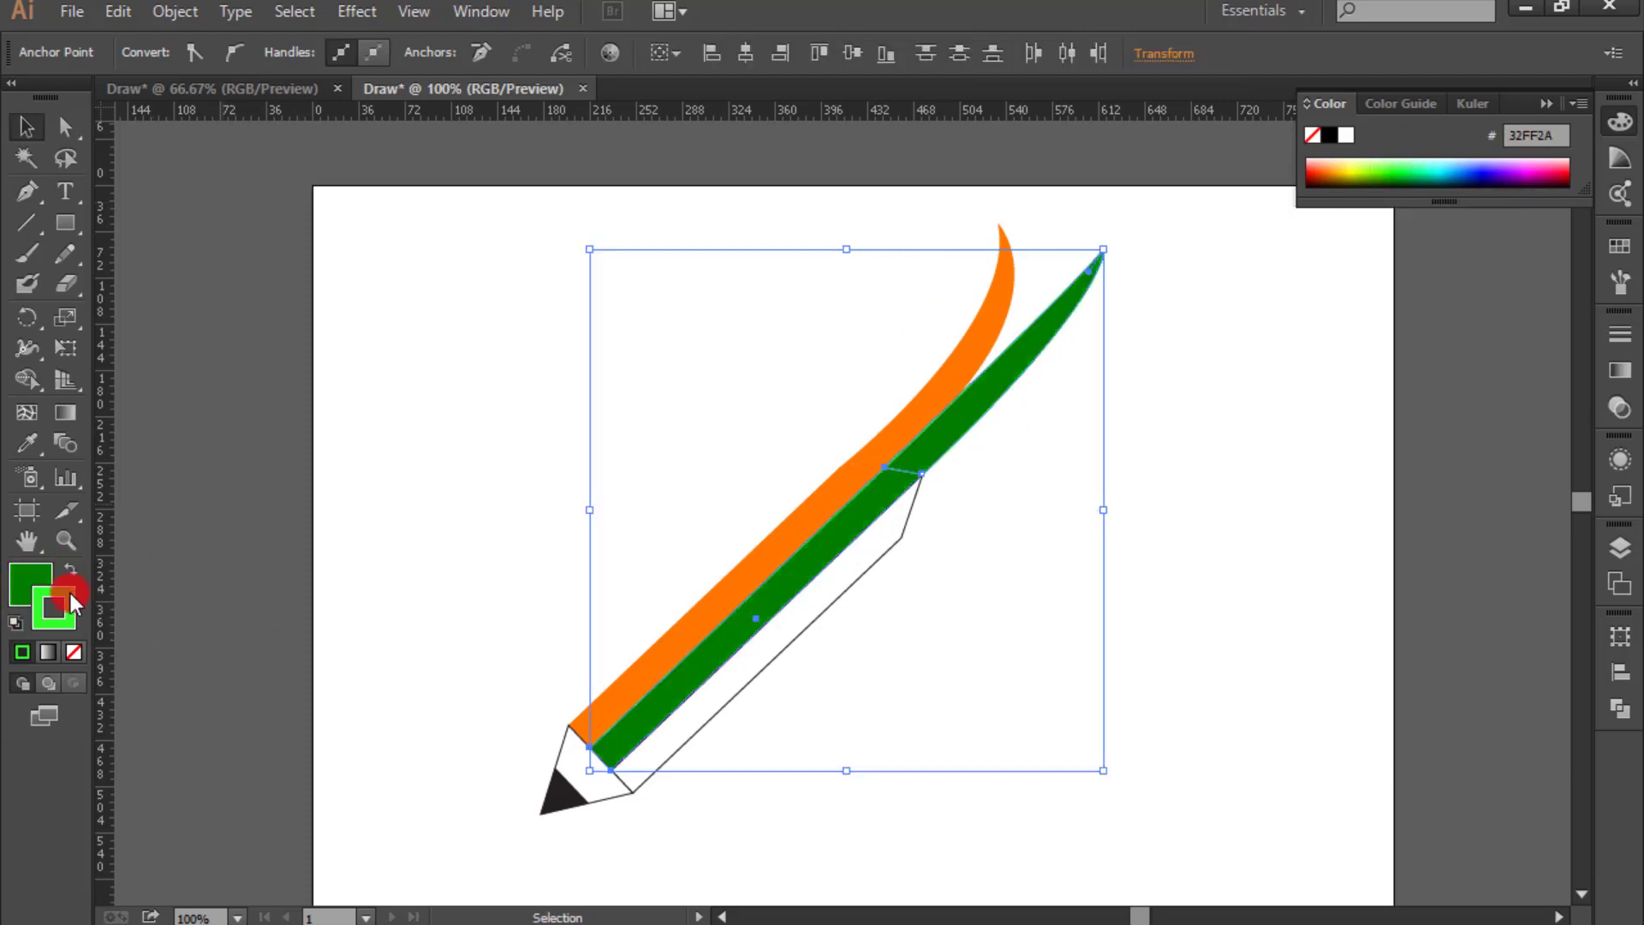
left_click(74, 653)
Step: Draw a closed, curved tail with the Pen tool from the lower strip's slanted end, using that strip's white fill and black stroke
left_click(848, 651)
left_click(820, 614)
left_click(1012, 648)
key("p")
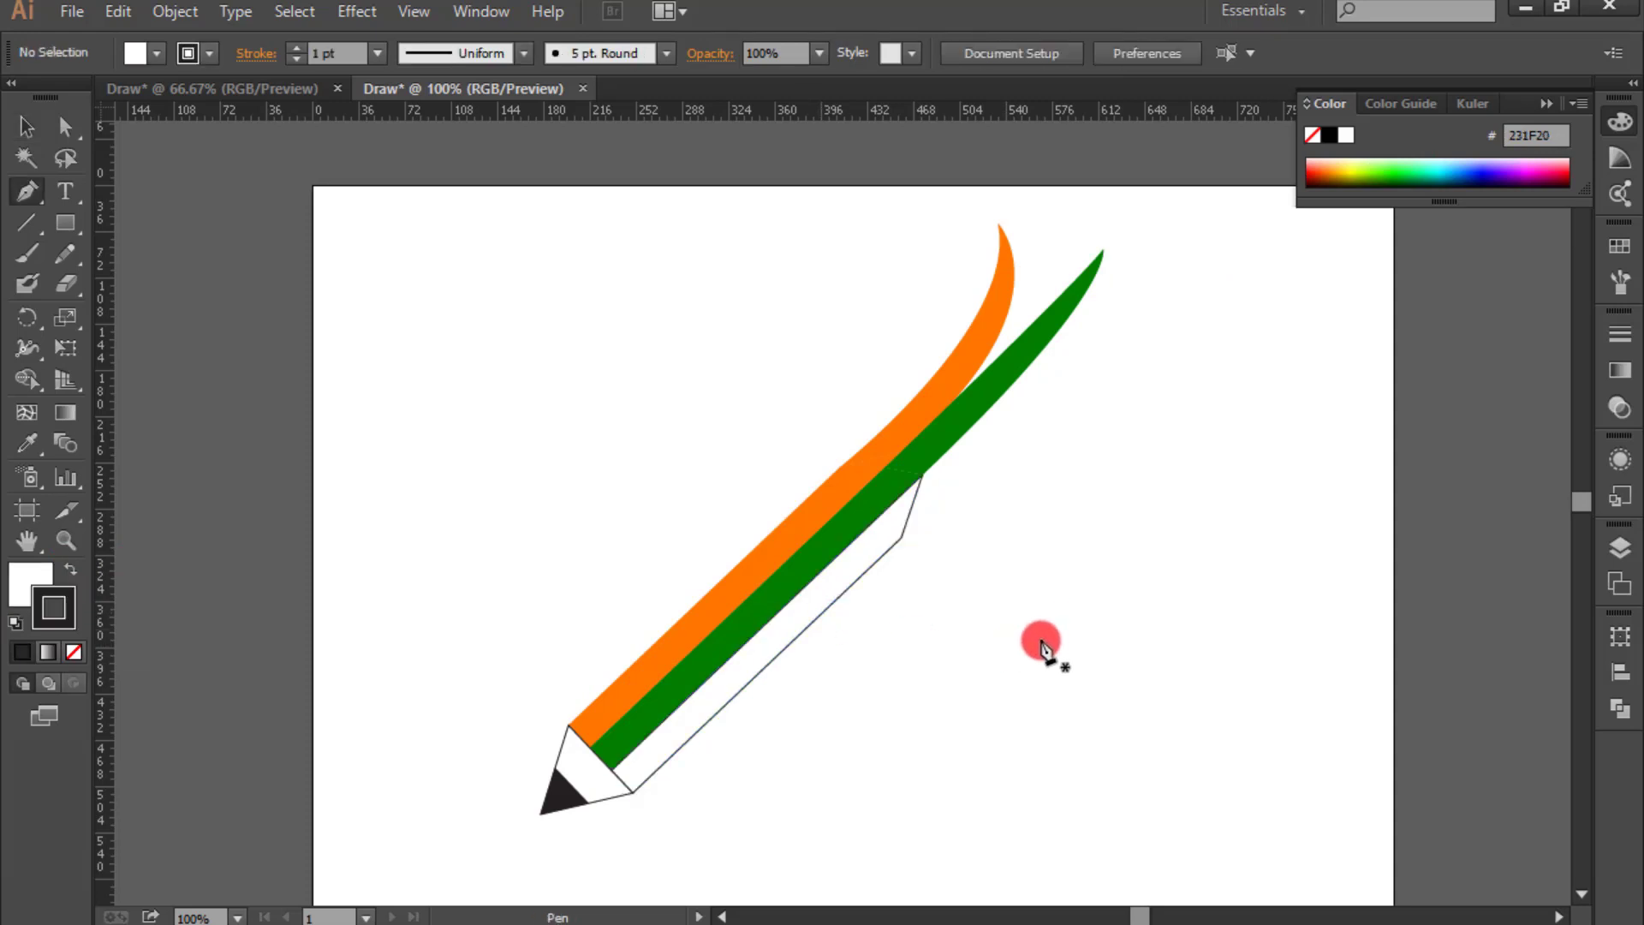
left_click(922, 476)
left_click_drag(1142, 346, 1271, 322)
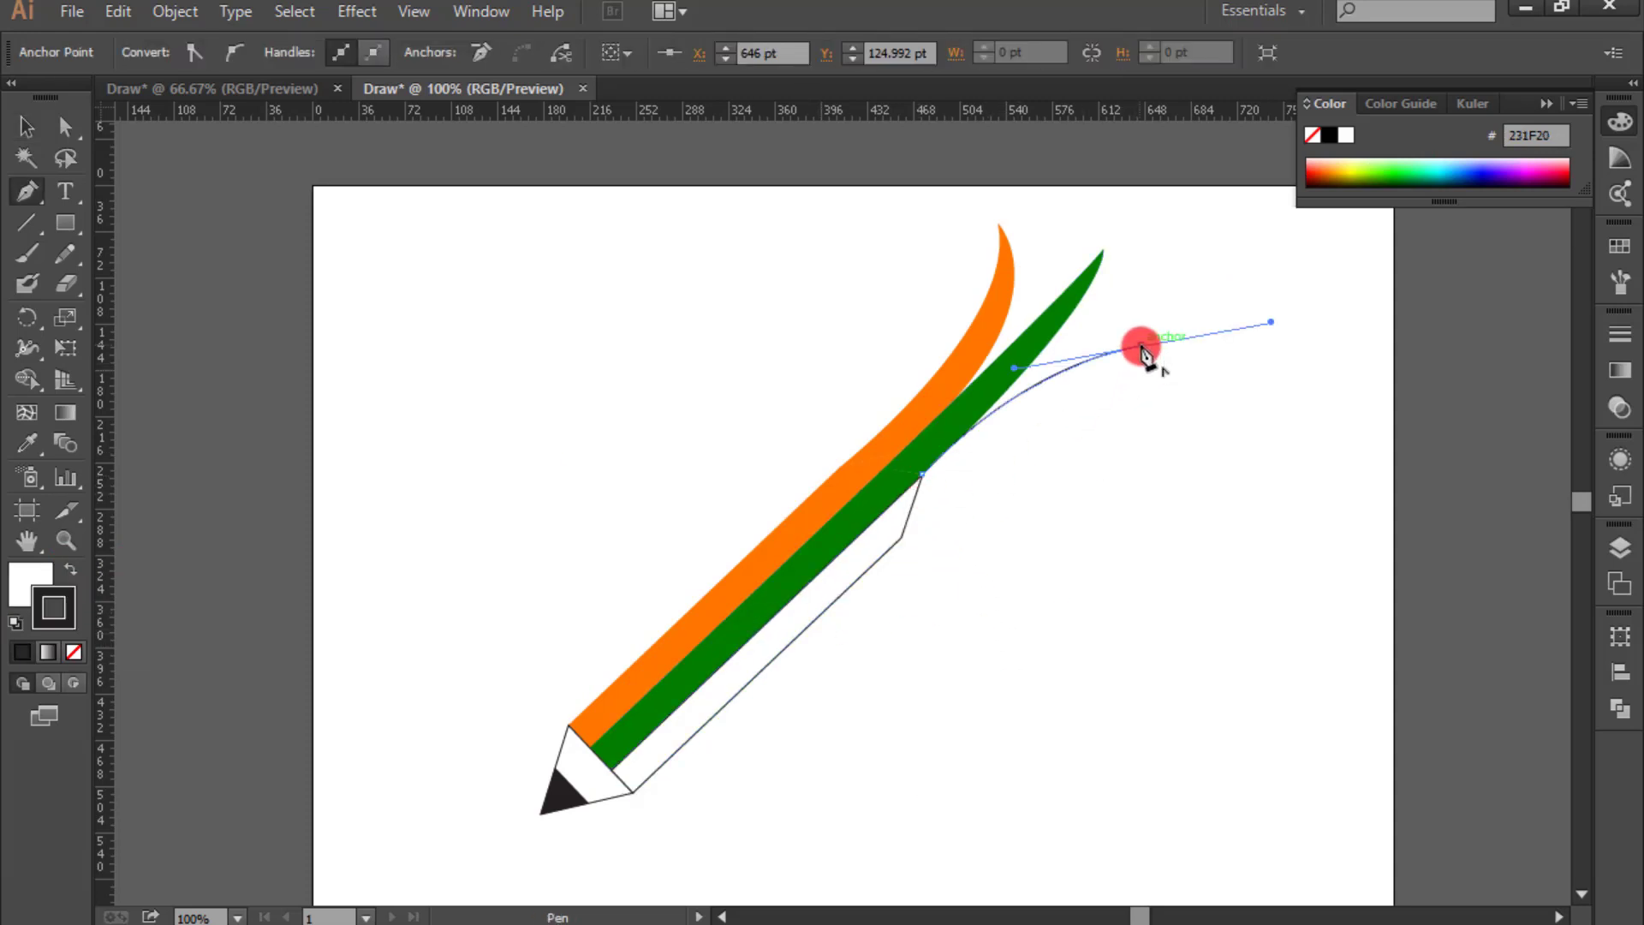
left_click(1143, 347)
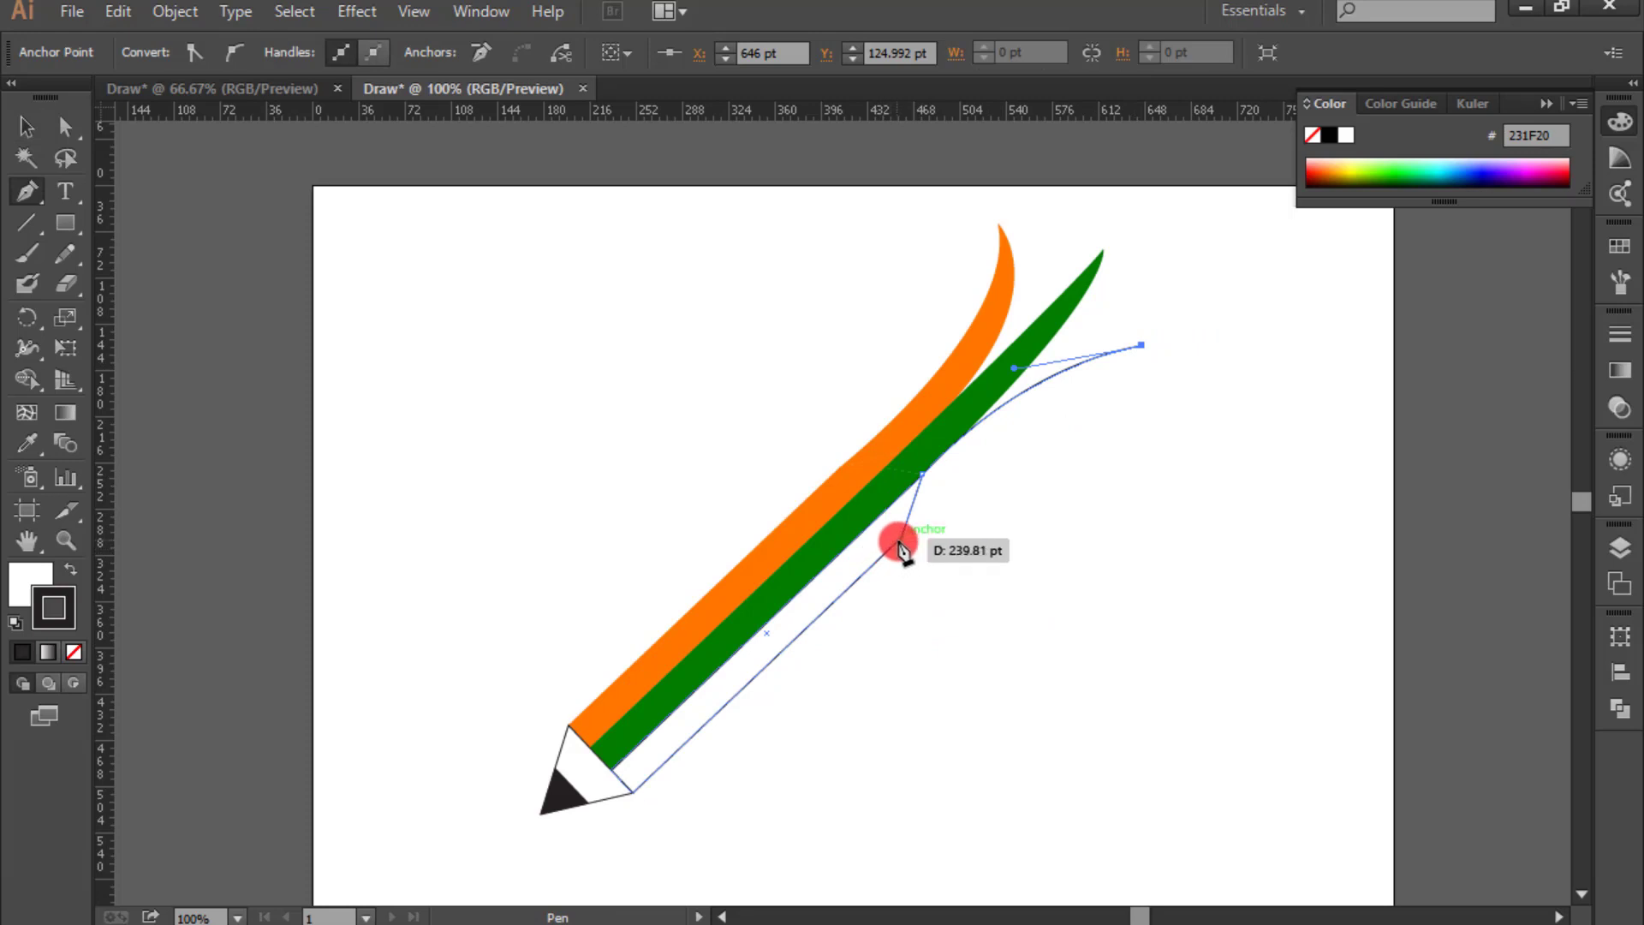
left_click(900, 541)
left_click_drag(901, 545, 844, 622)
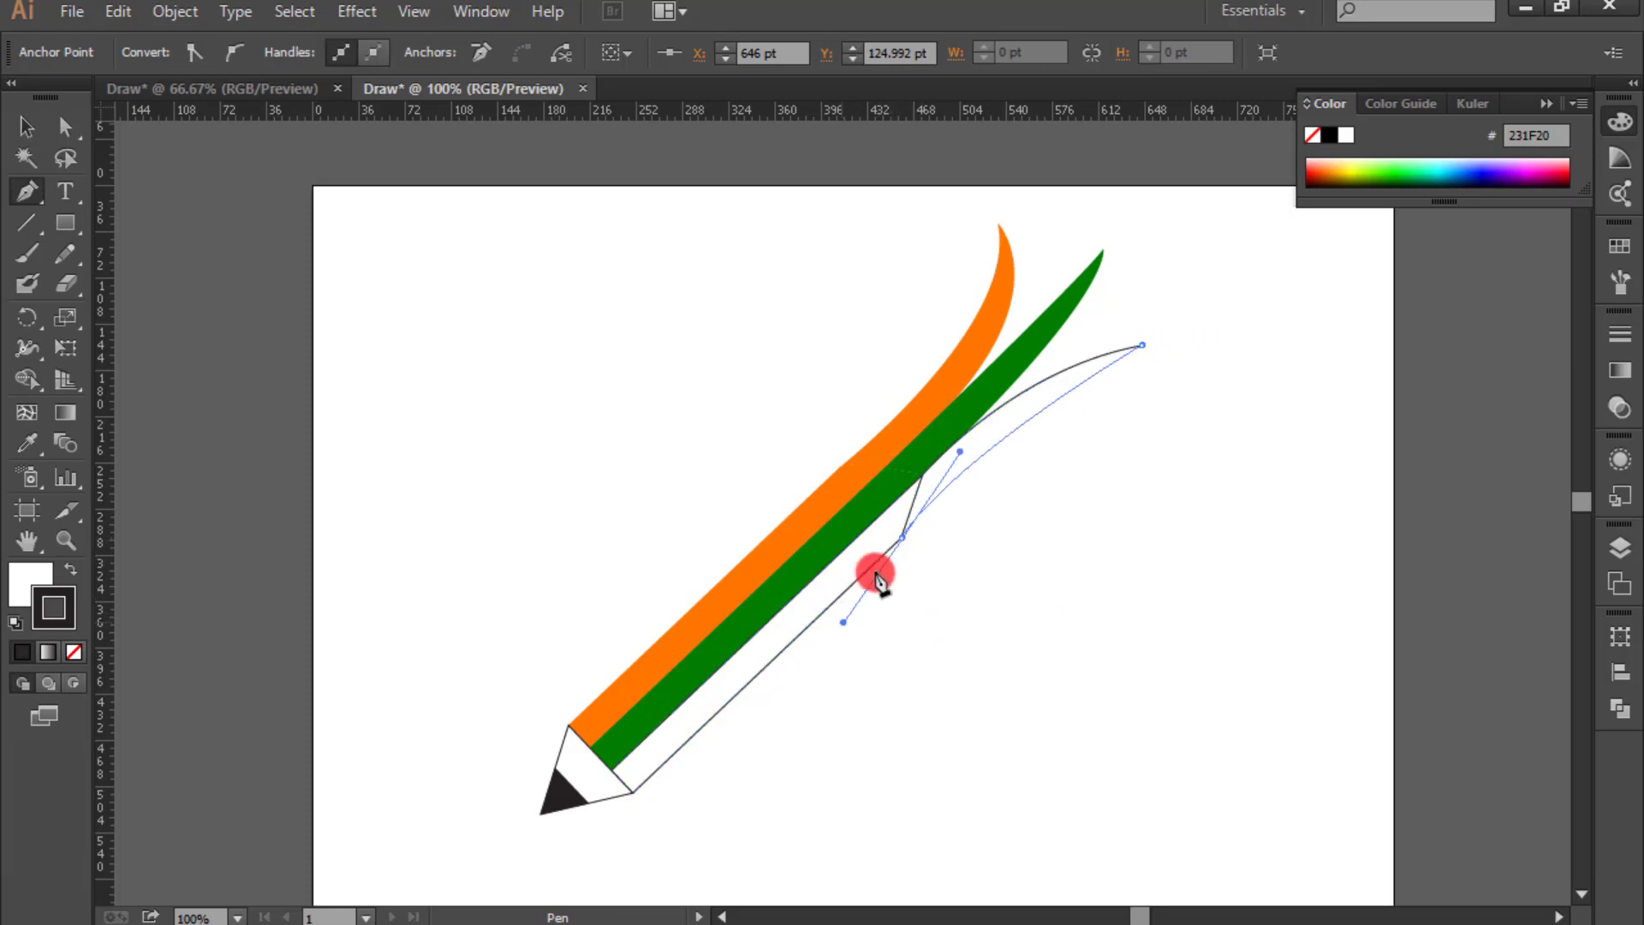
left_click(902, 539)
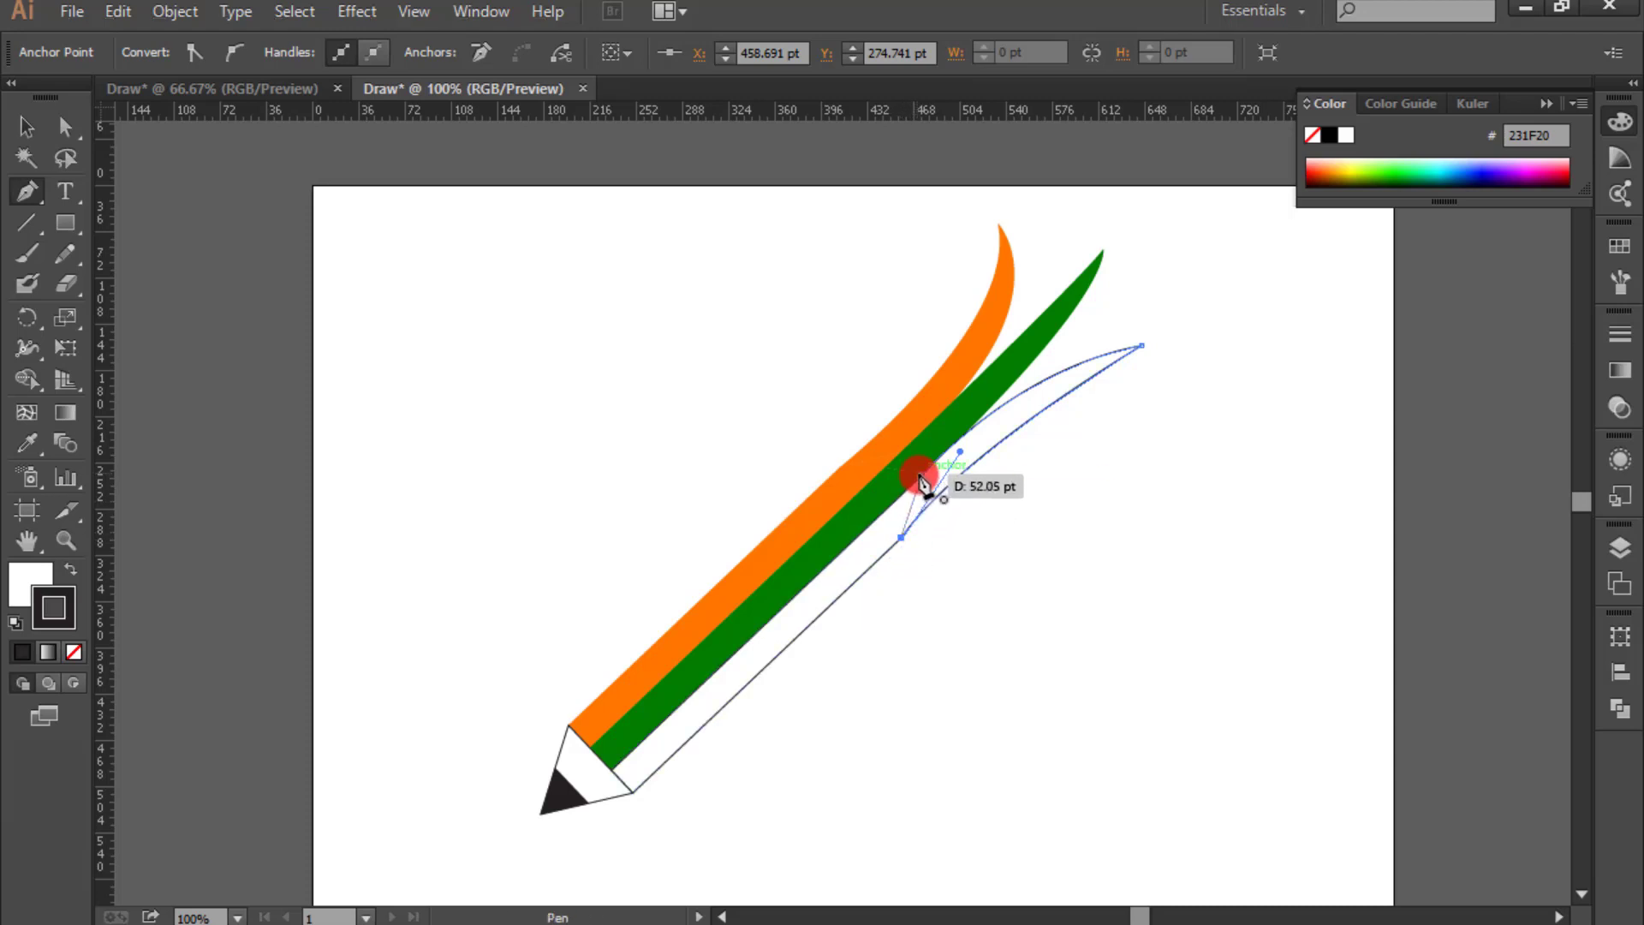
left_click(922, 474)
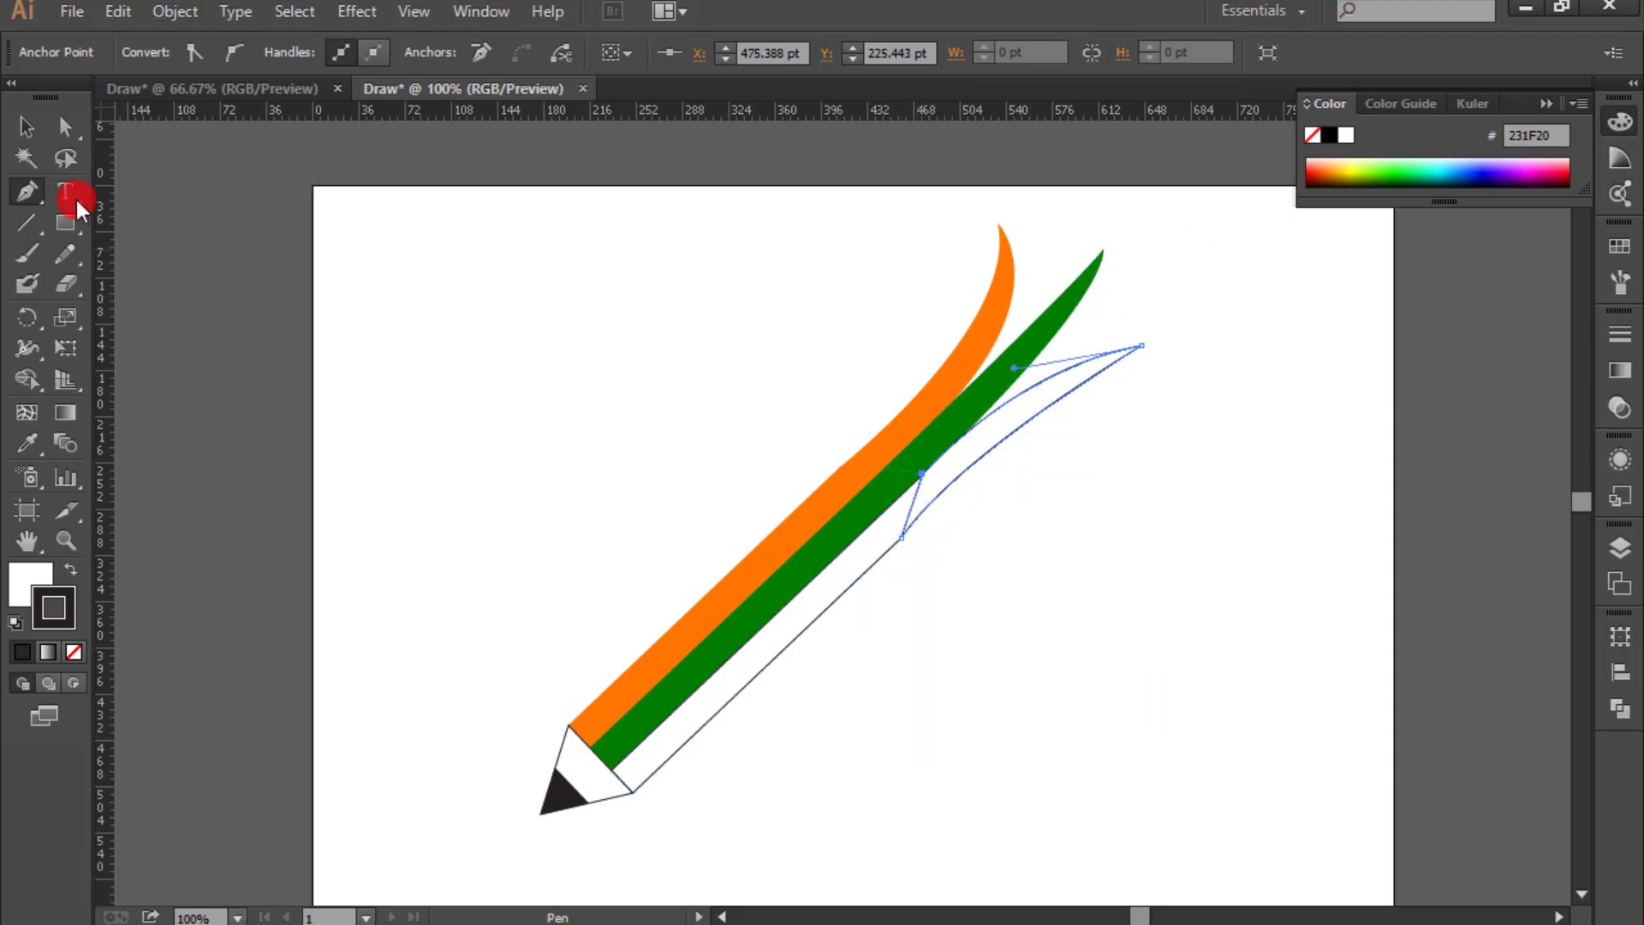
left_click(26, 130)
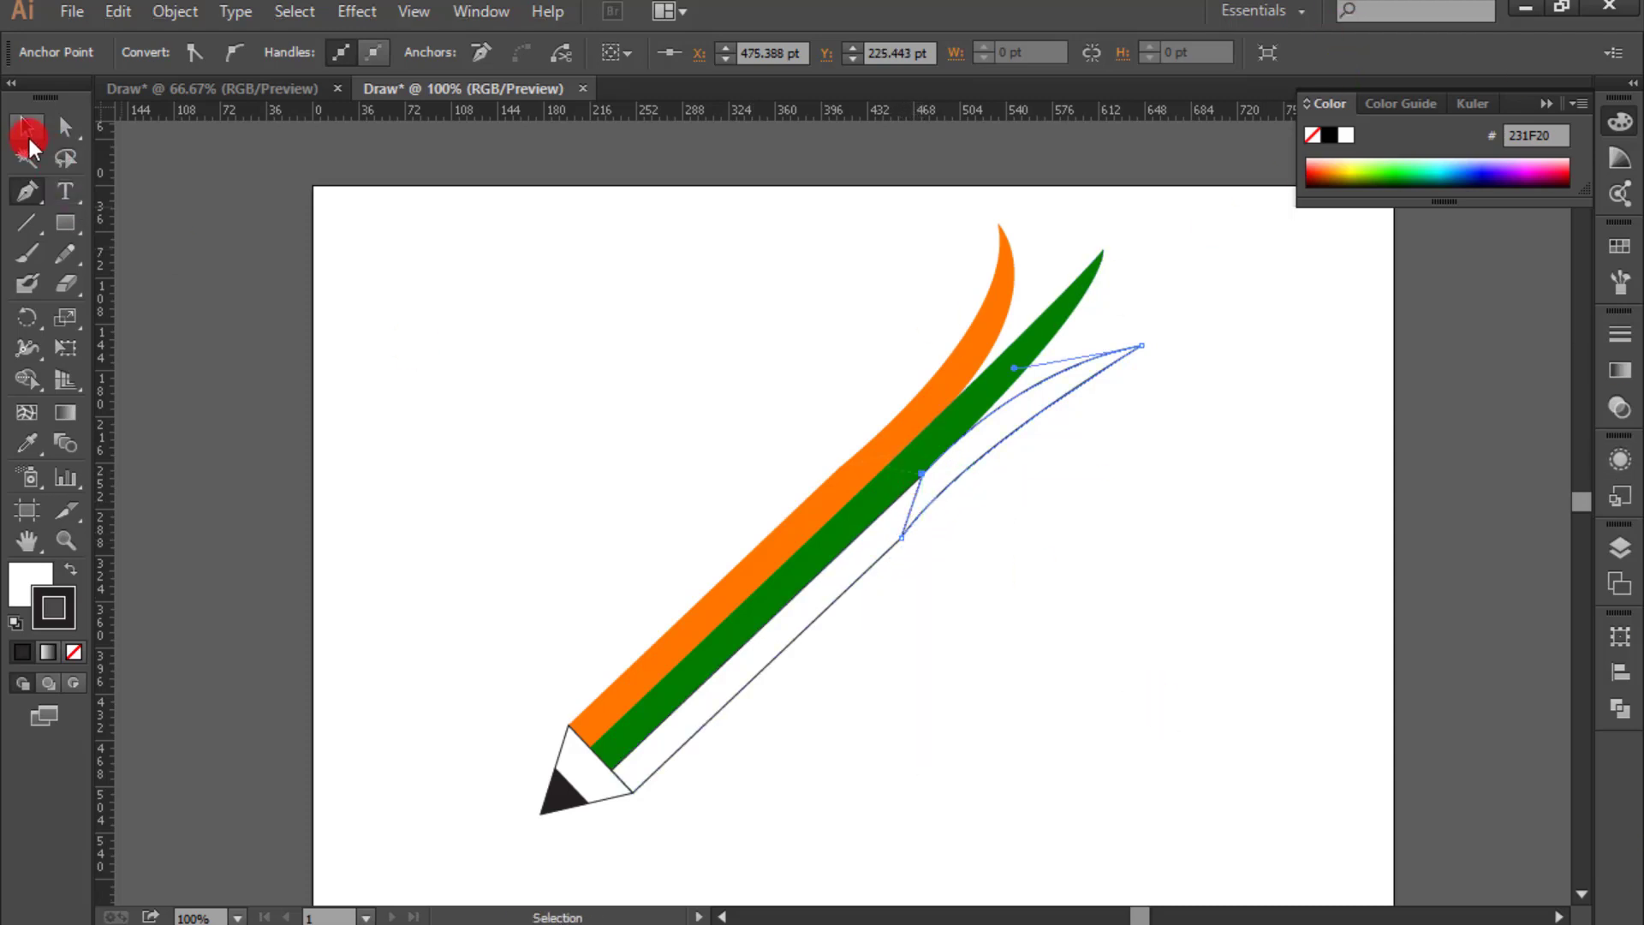
Step: Fill the lower strip and its curved tail with blue 1100FF and remove their stroke
left_click(866, 576, "shift")
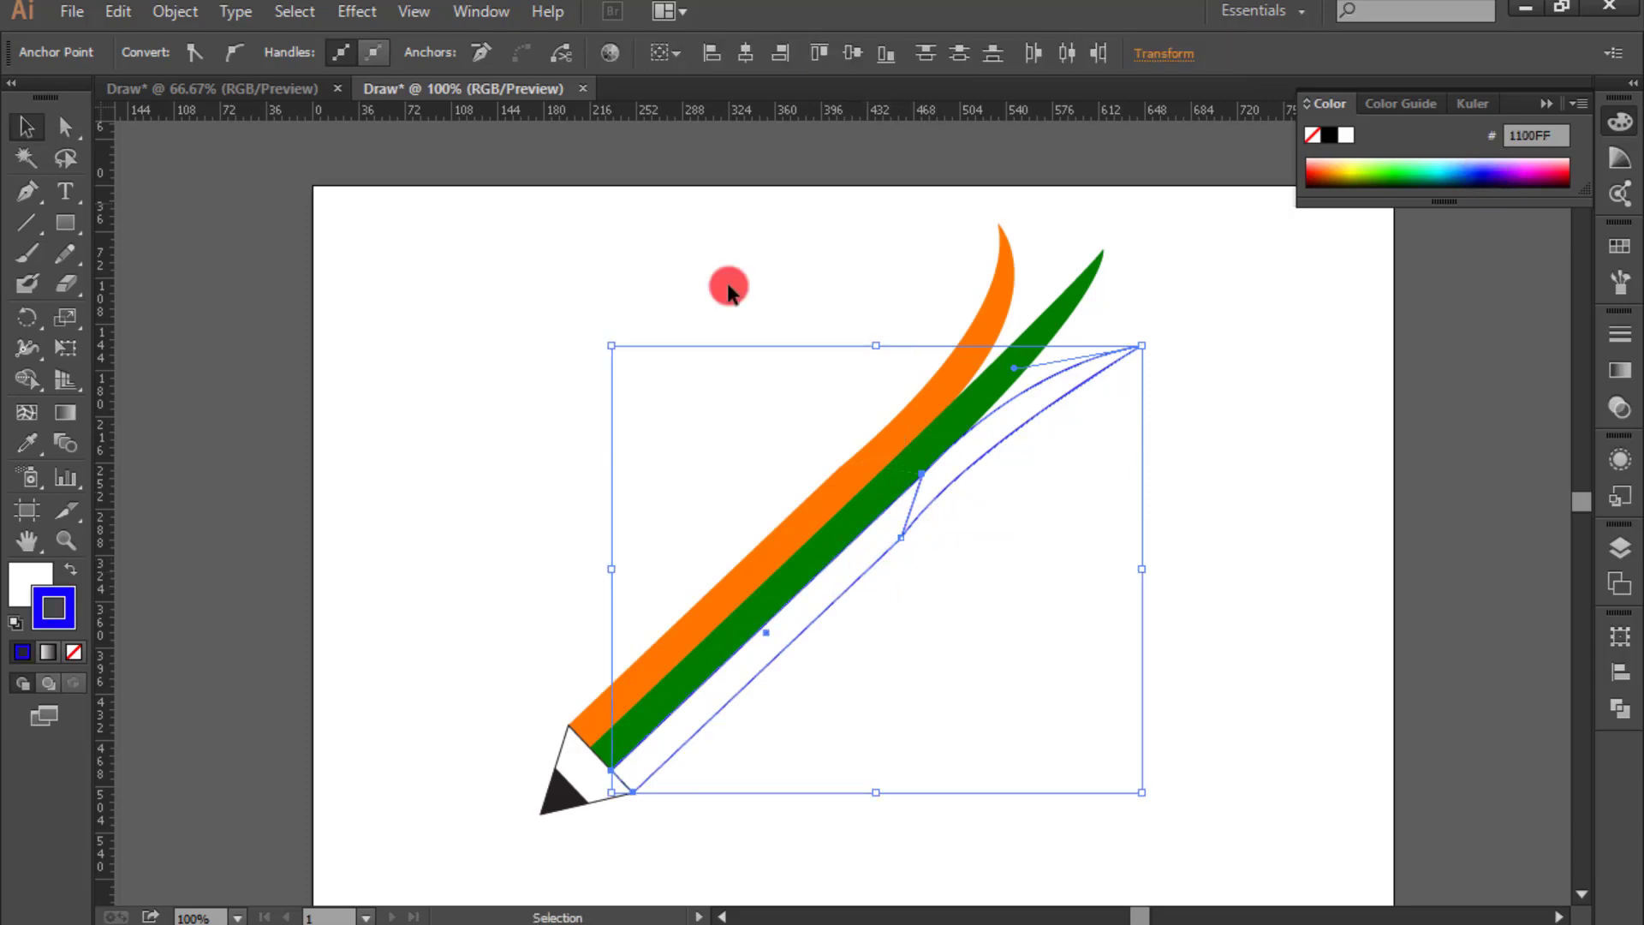
left_click(70, 572)
left_click(477, 695)
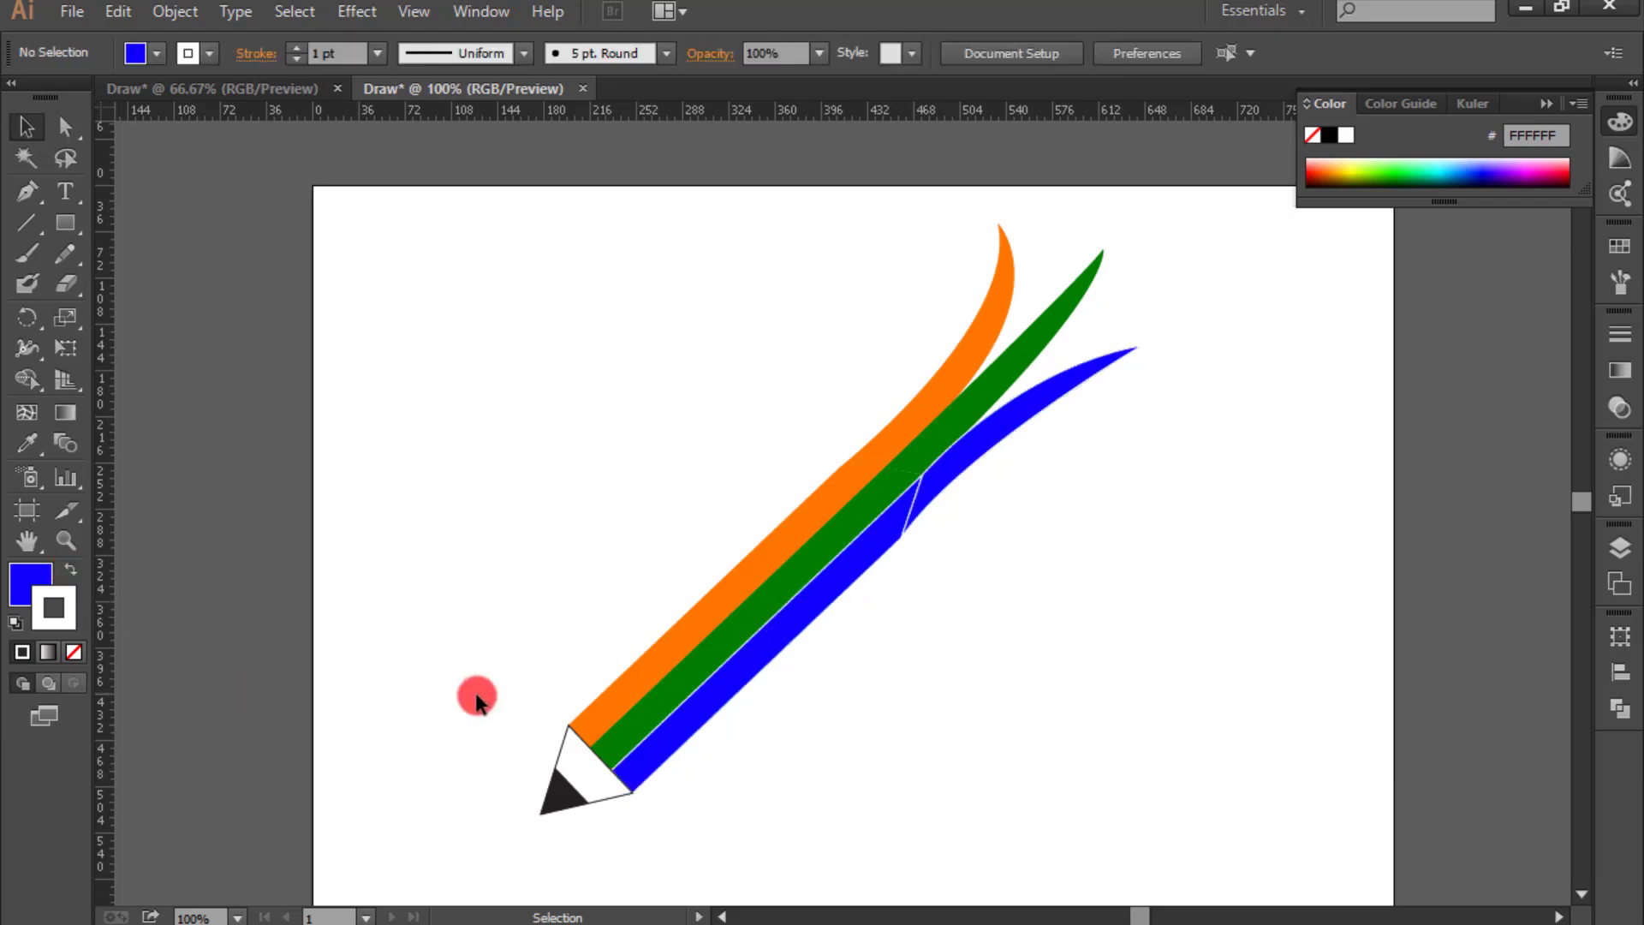
left_click(718, 709)
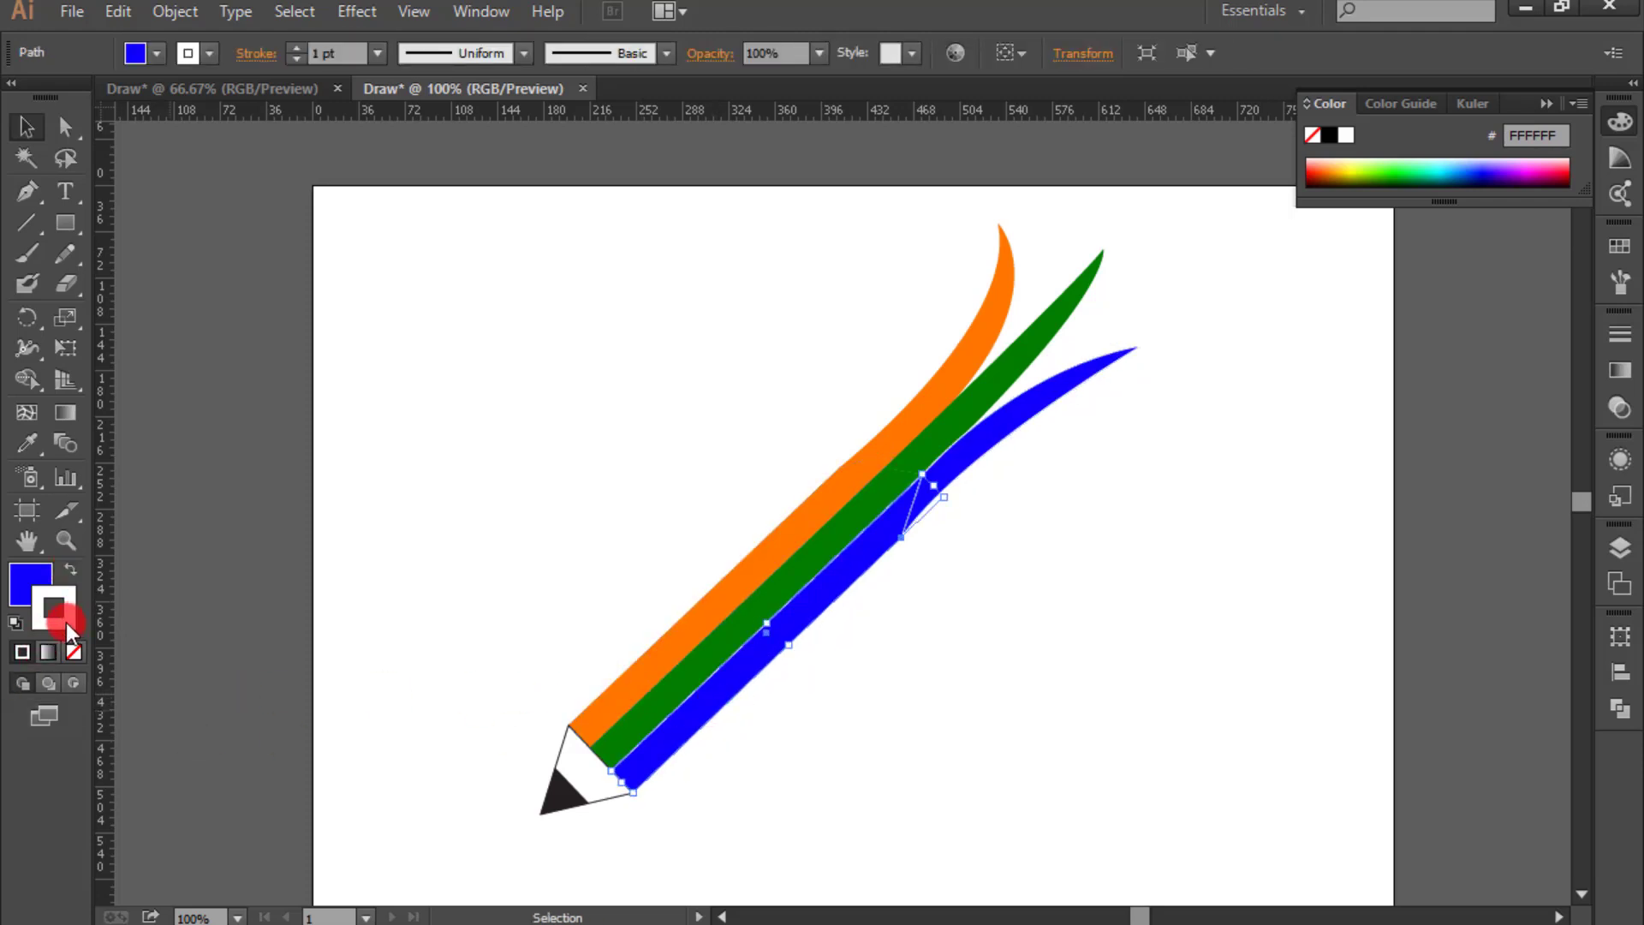
left_click(75, 653)
left_click(1043, 716)
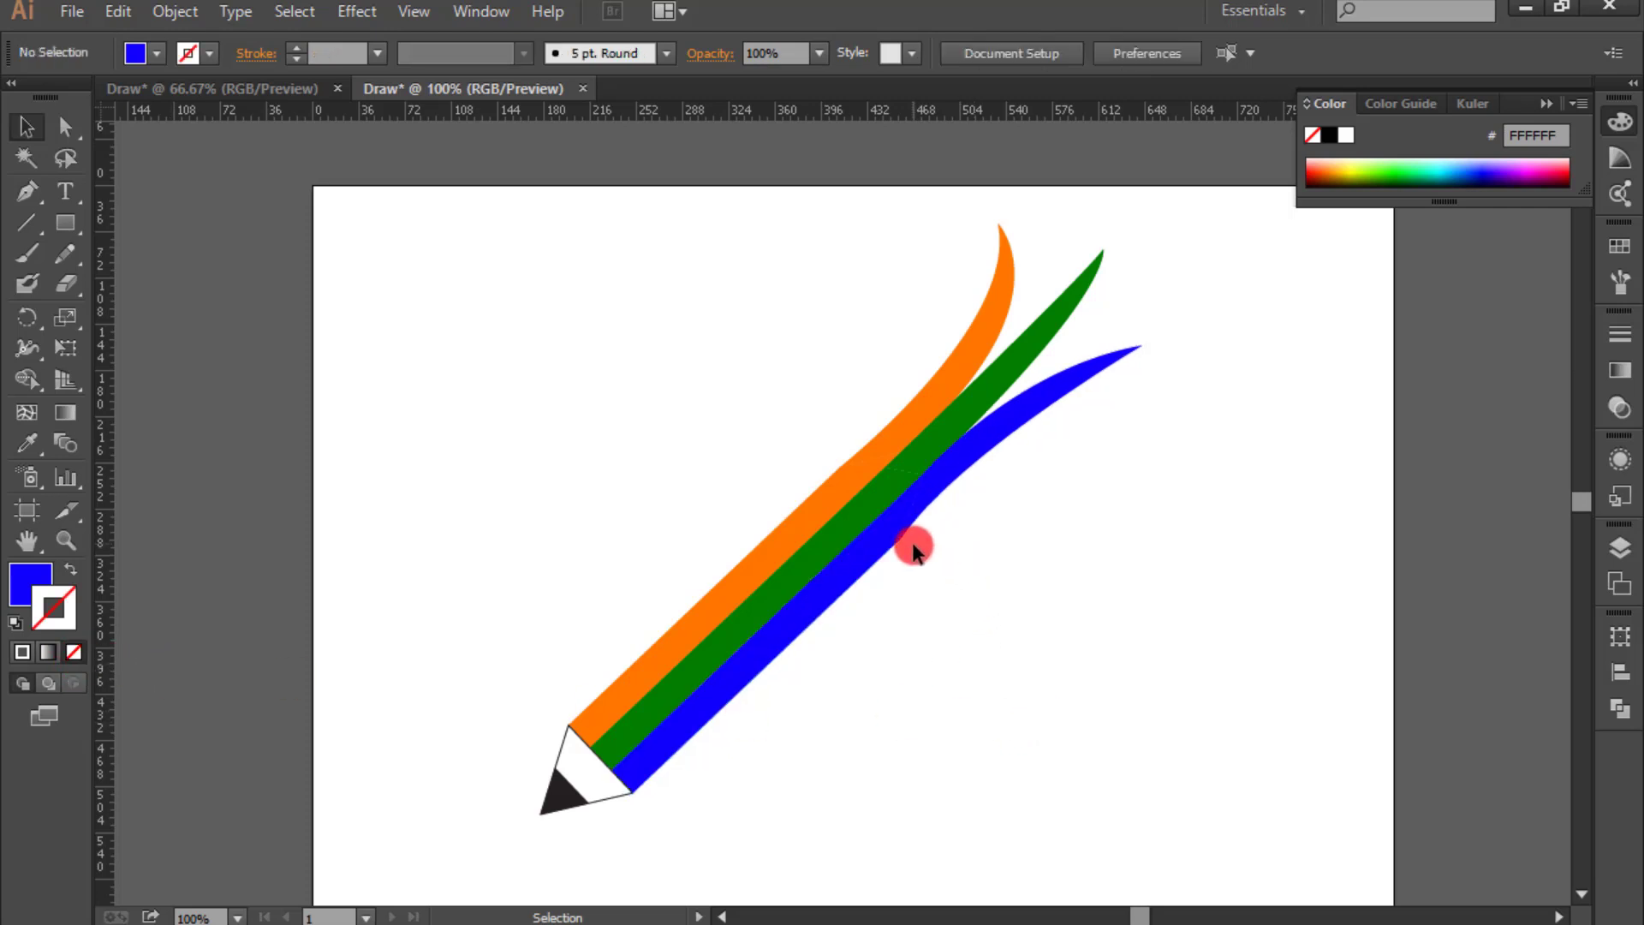
Step: Smooth the outer join between the blue strip and its tail by shortening the curve handle at the tail's lower anchor
key("ctrl+plus")
key("ctrl+plus")
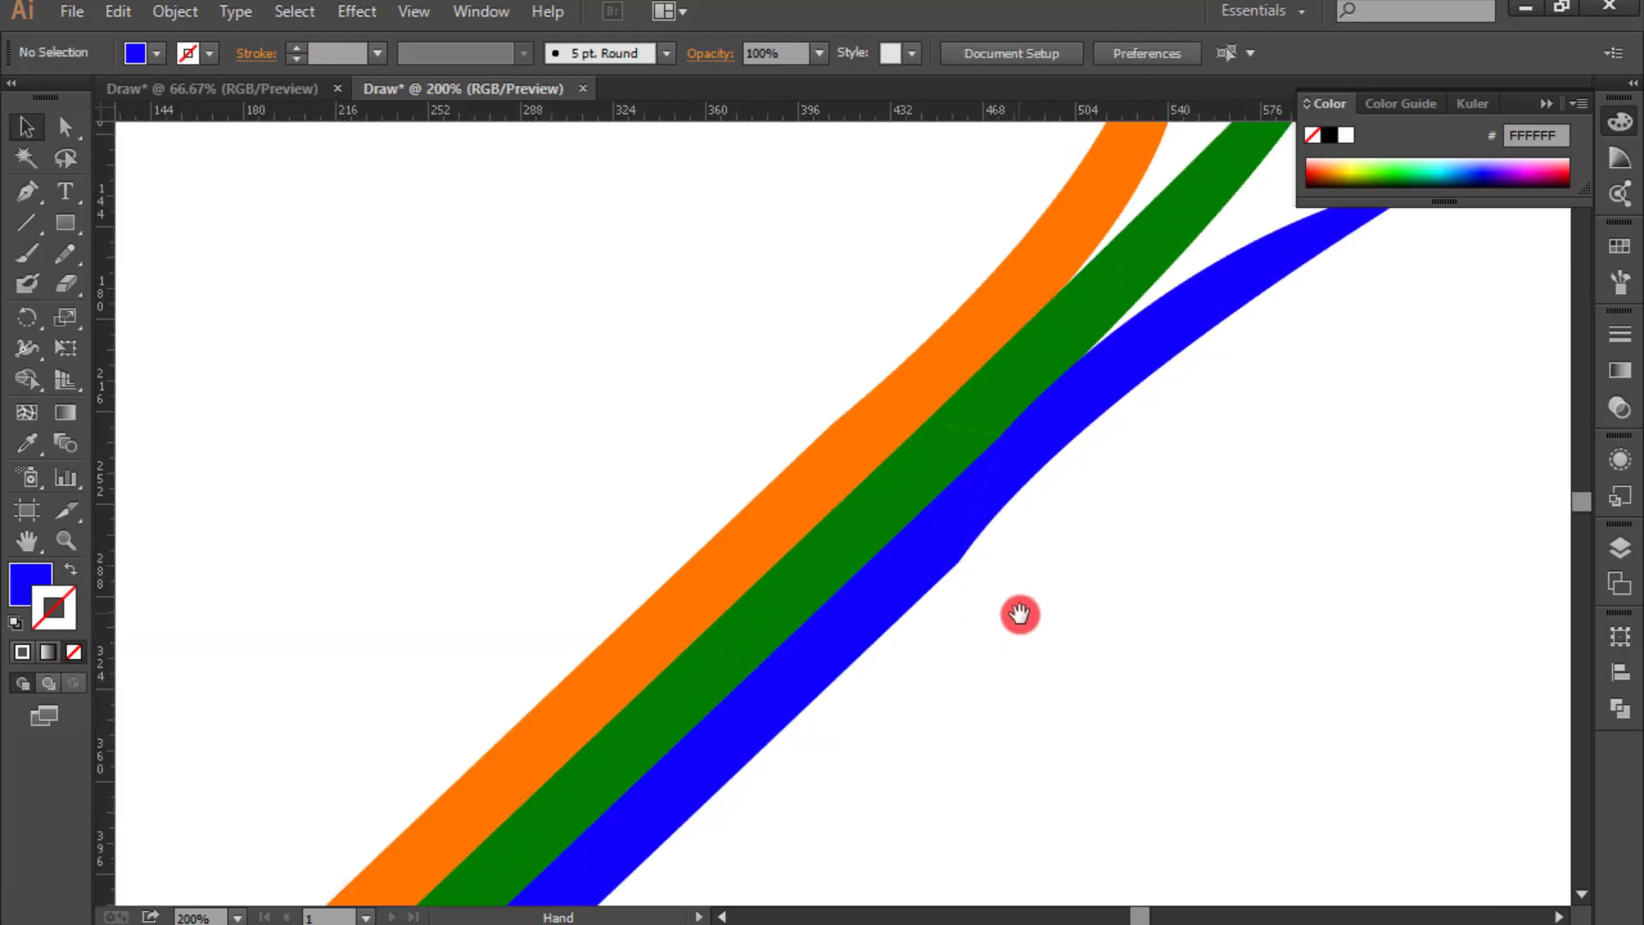
left_click_drag(1020, 614, 881, 532)
key("ctrl+plus")
key("ctrl+plus")
key("ctrl+plus")
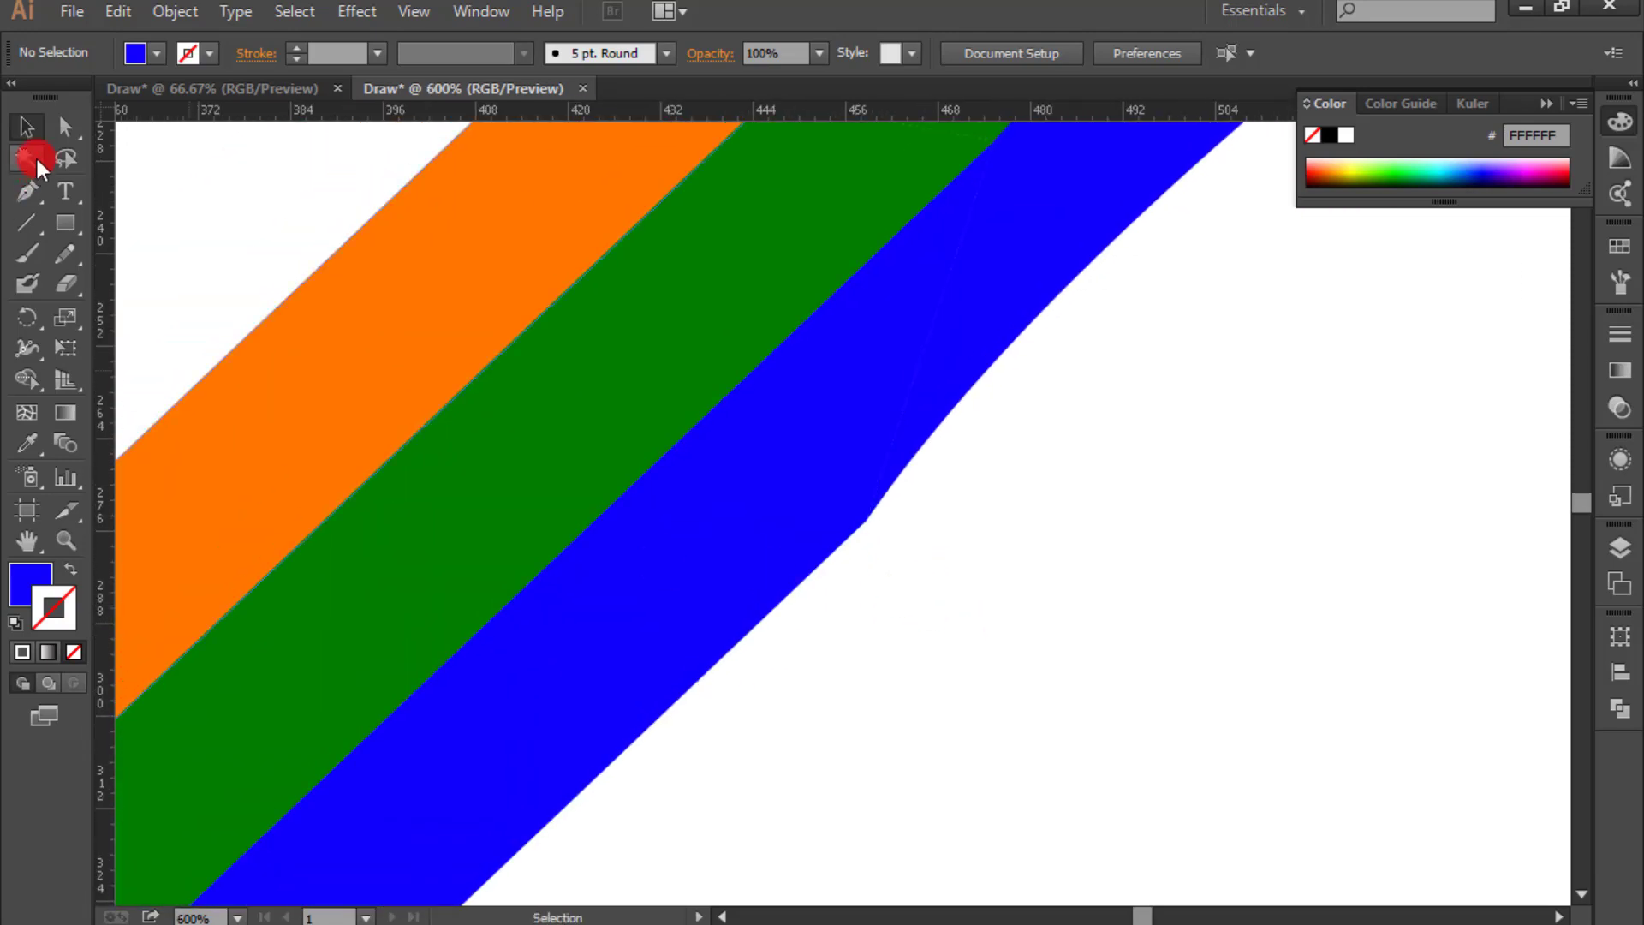
left_click(64, 127)
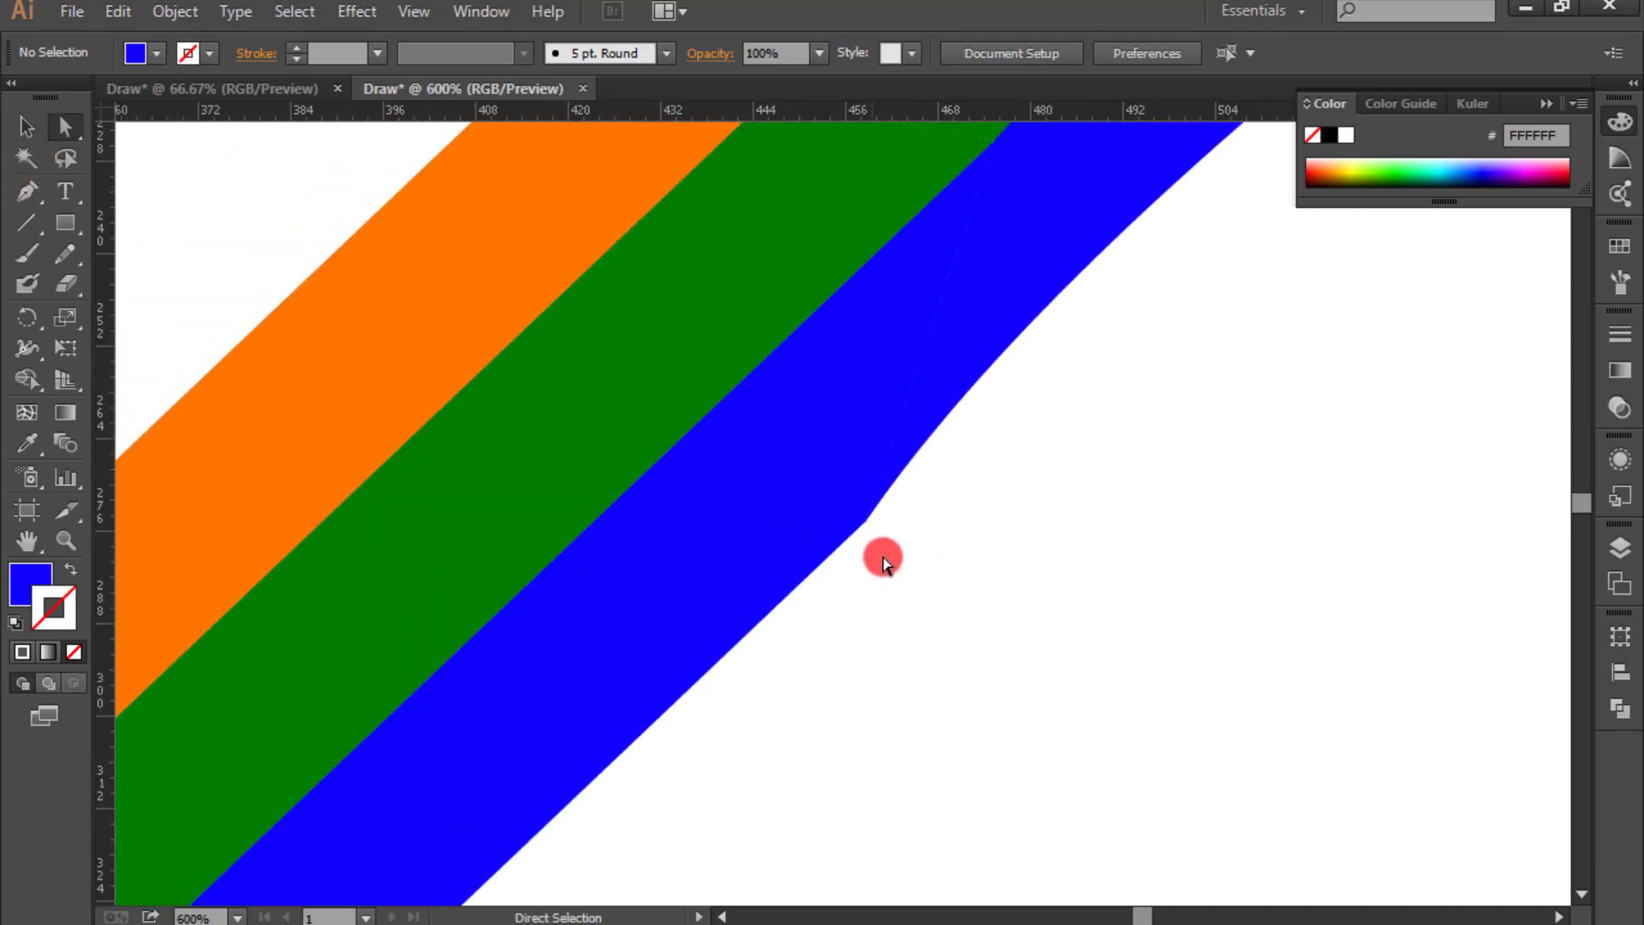
left_click(867, 521)
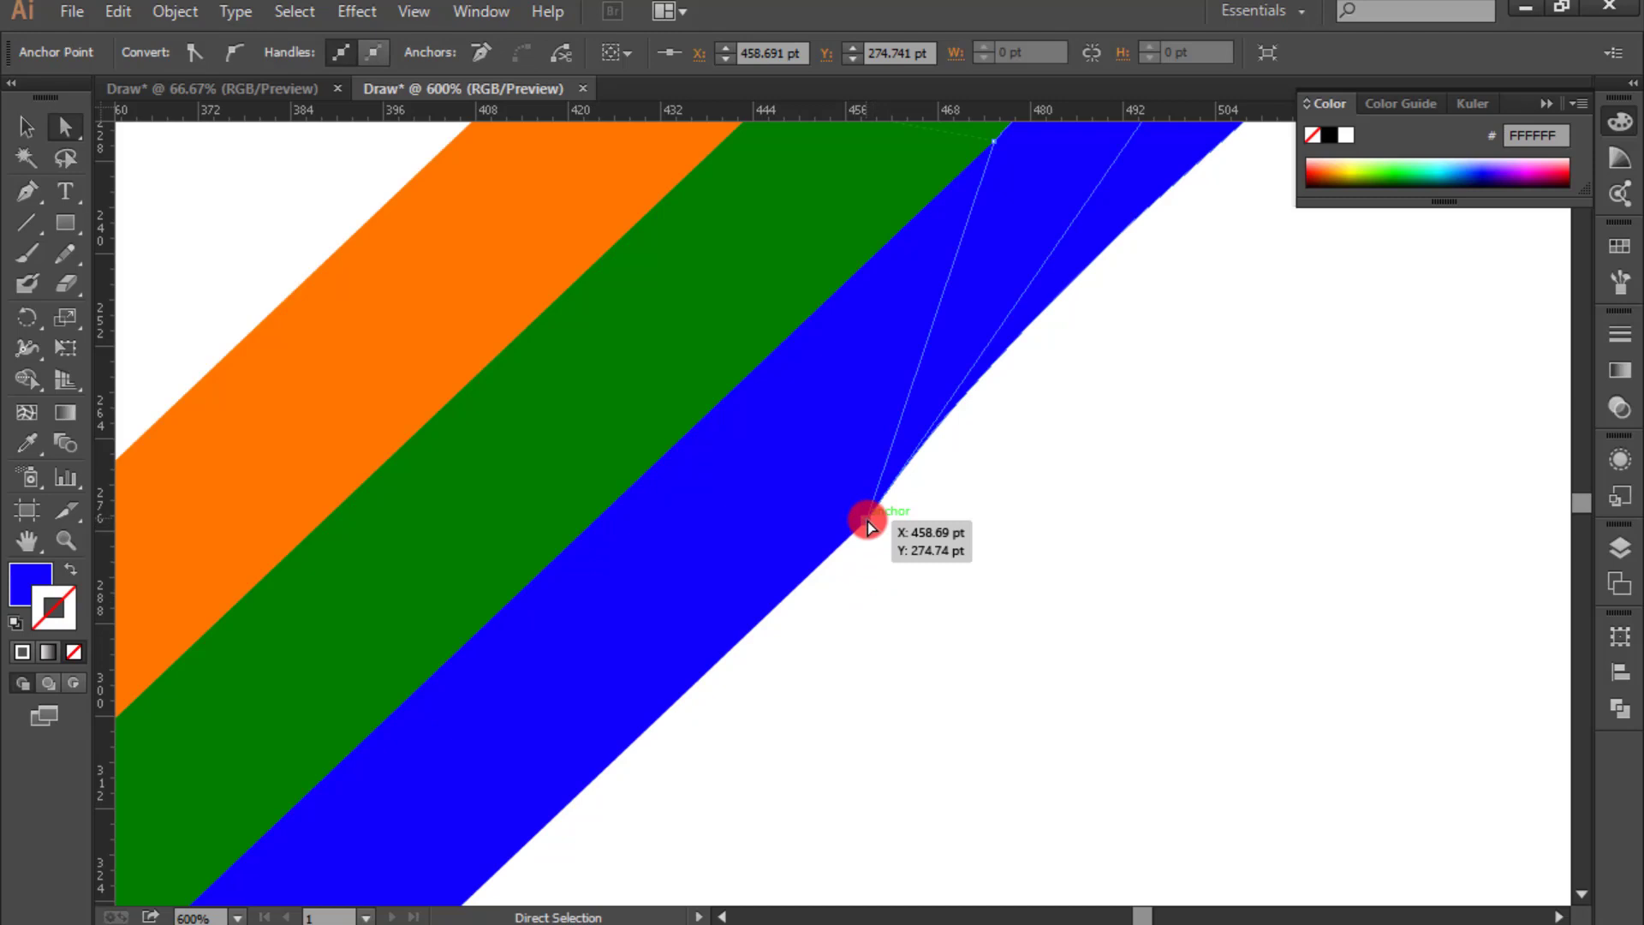
left_click_drag(1090, 448, 910, 734)
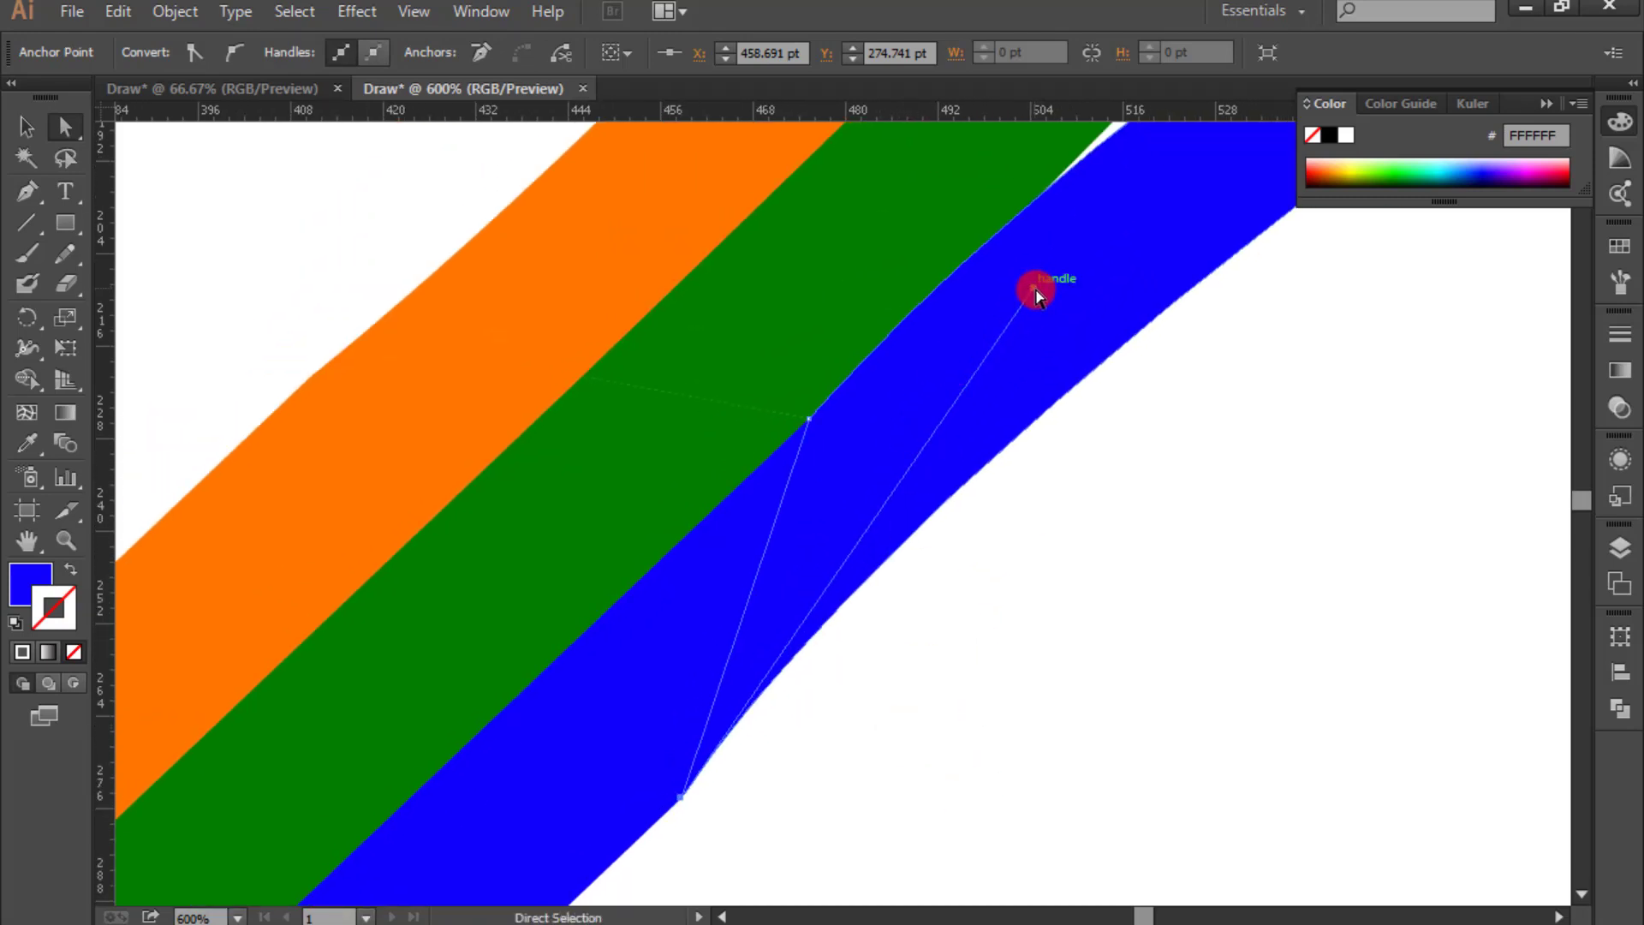
left_click_drag(1034, 291, 723, 742)
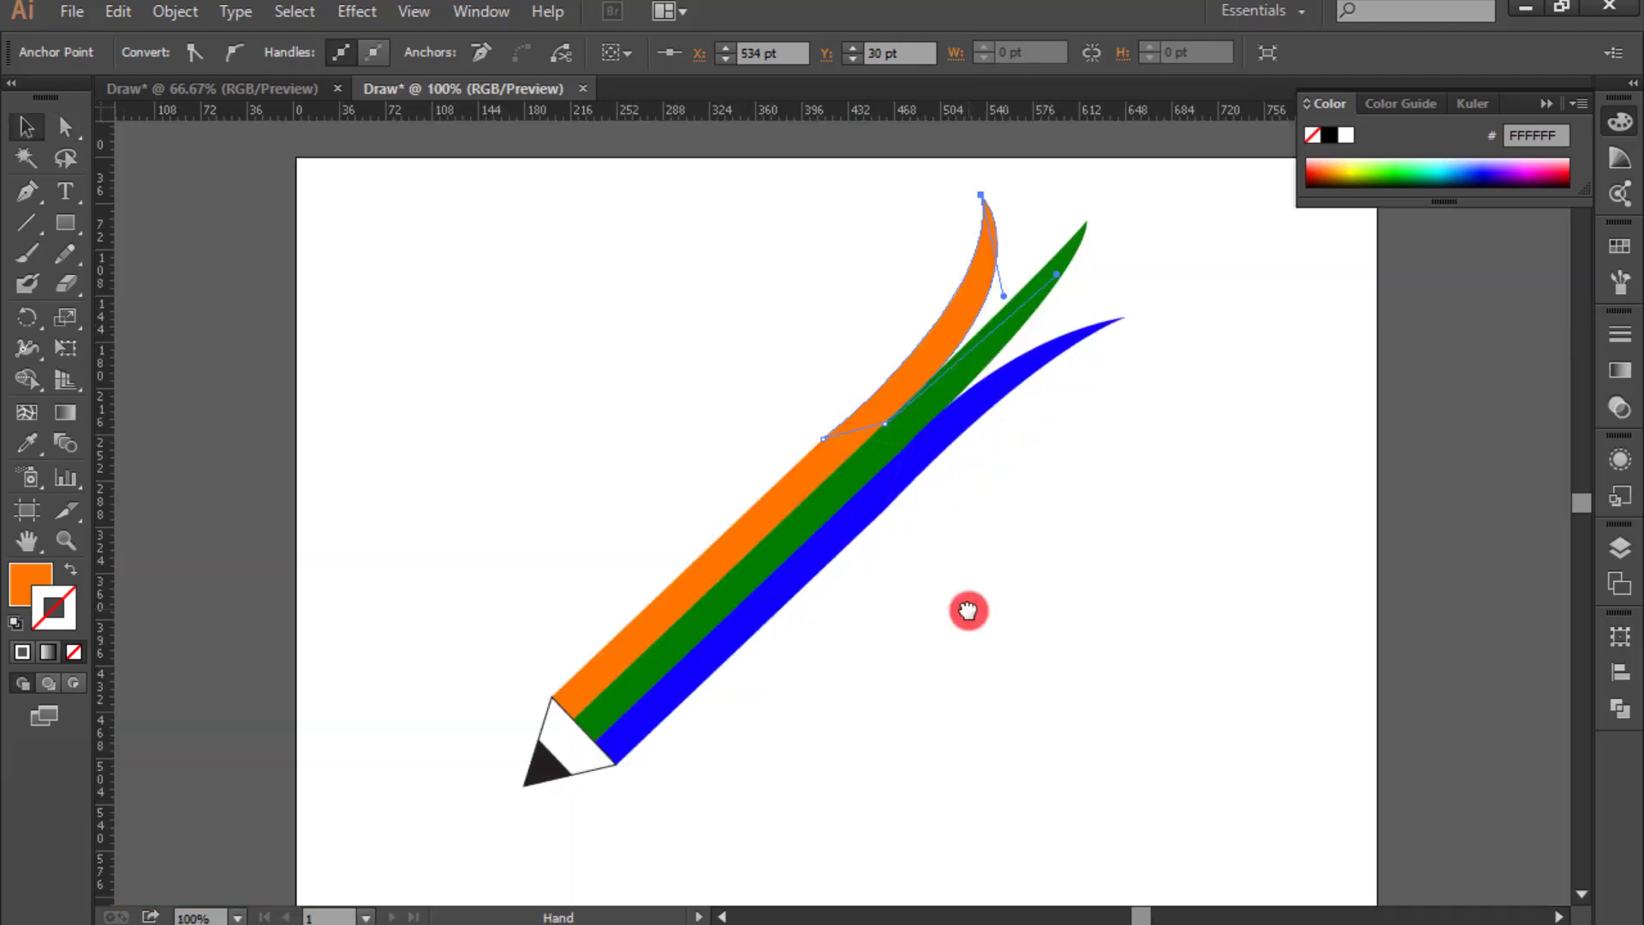
Step: Group all parts of the pencil, including its tip and ribbon tails
key("ctrl+minus")
left_click(947, 624)
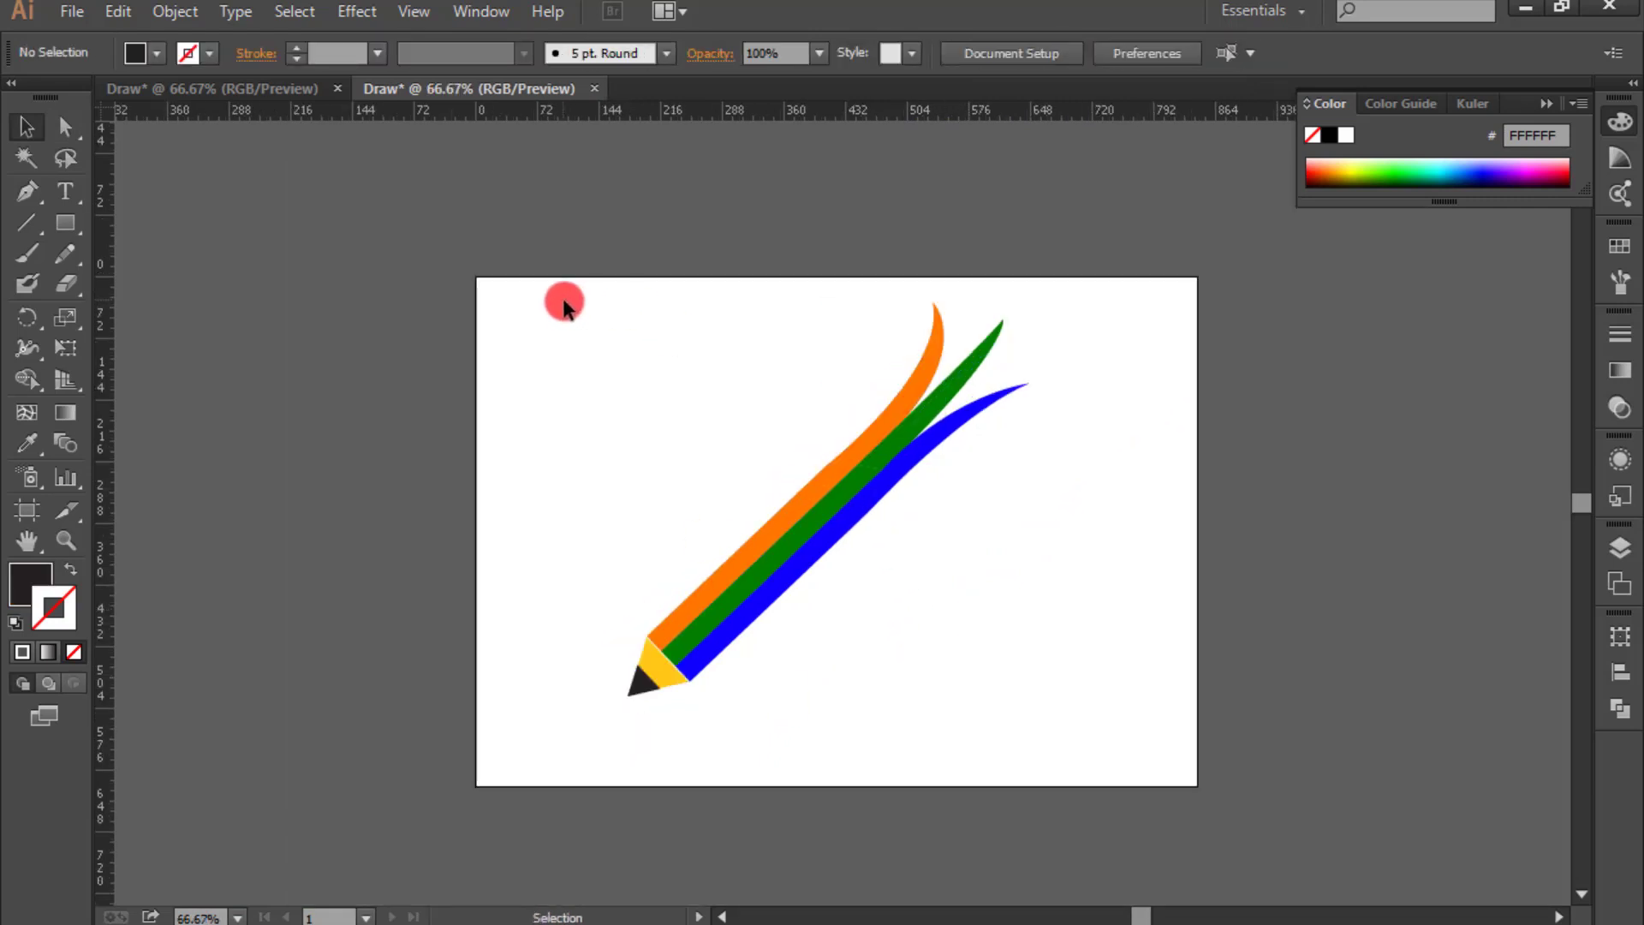
left_click_drag(563, 301, 1019, 711)
right_click(768, 552)
left_click(838, 286)
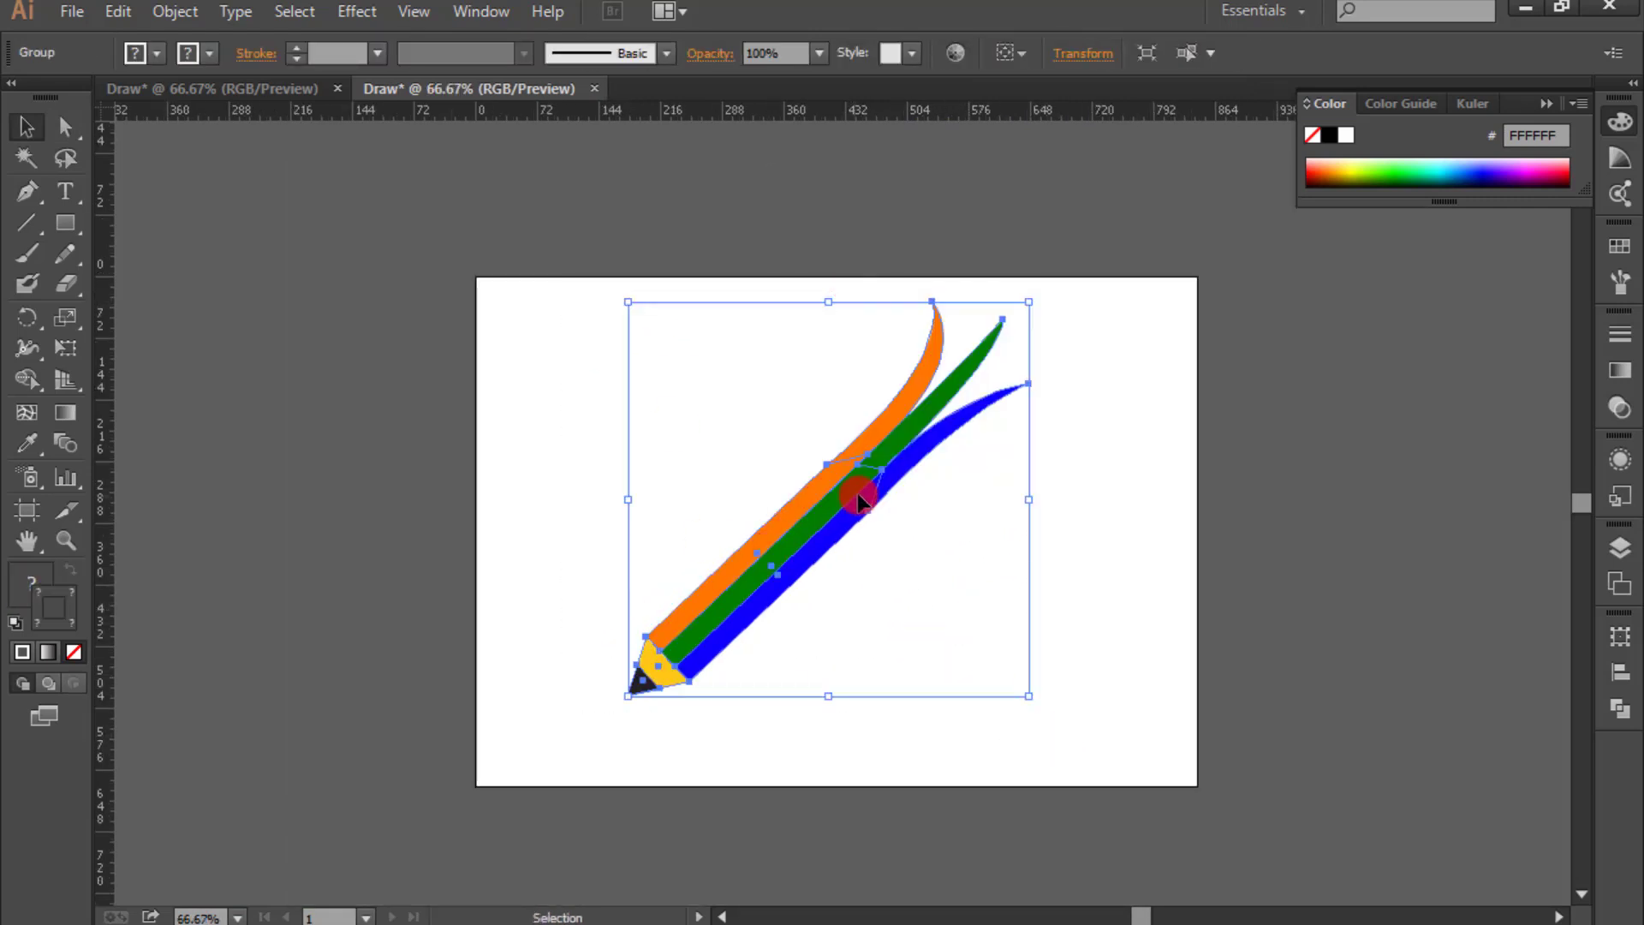
Step: Draw a narrow, closed, curved shadow shape with the Pen tool, running from the pencil's tip up towards the artboard's right side
key("p")
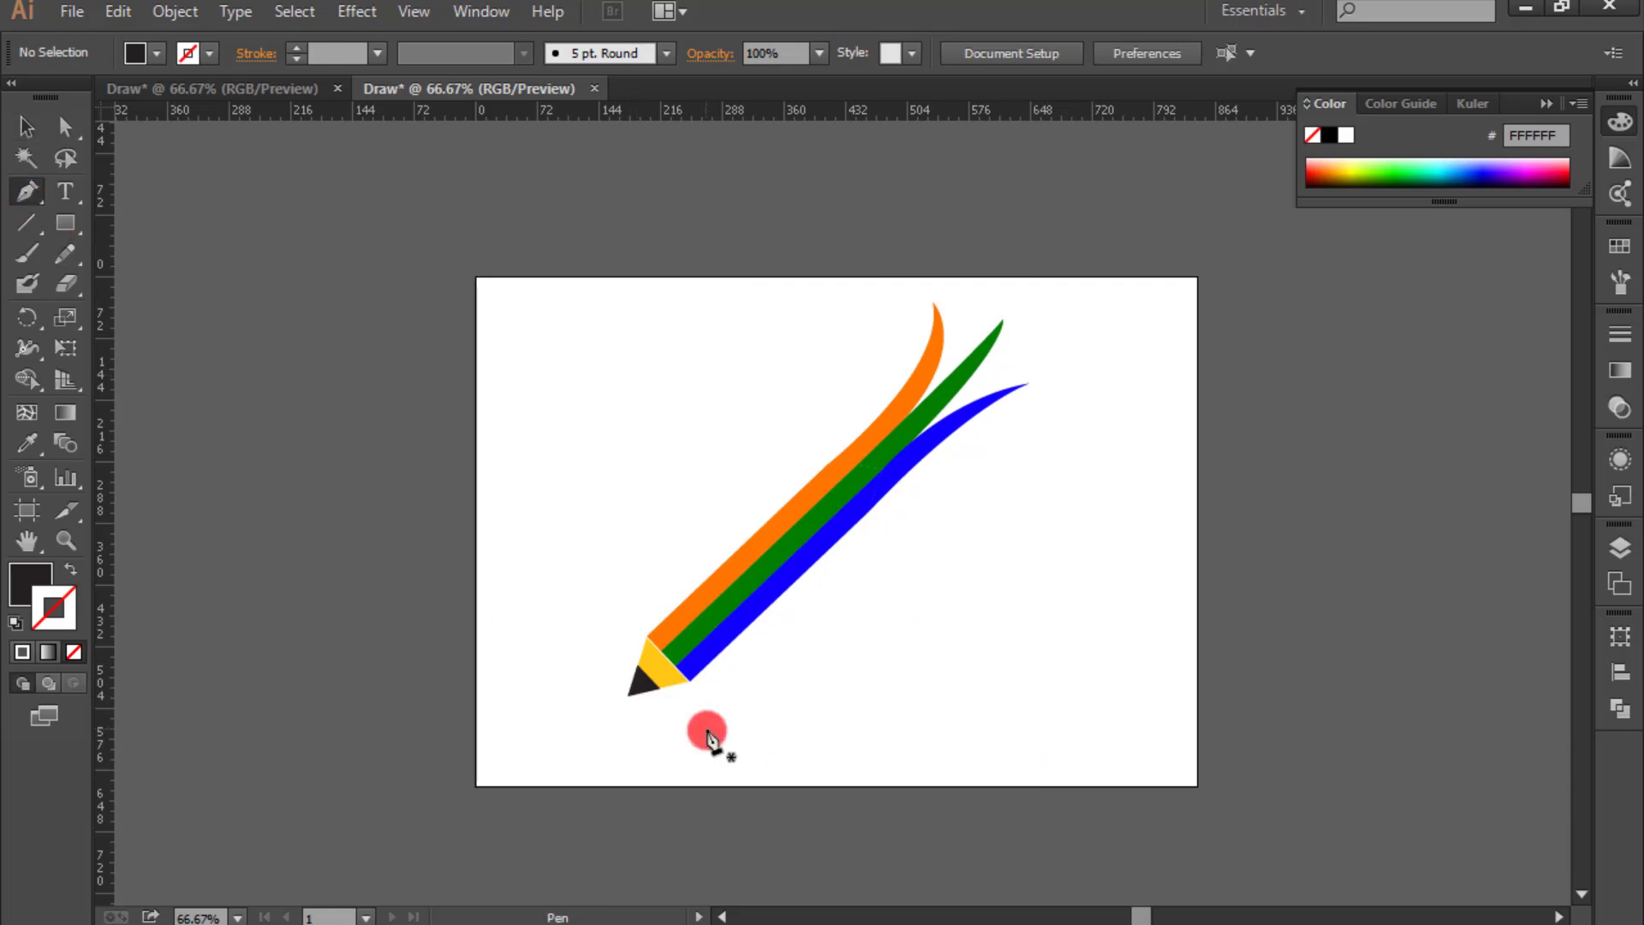
left_click(633, 695)
left_click_drag(1060, 607, 1075, 624)
left_click_drag(633, 695, 477, 705)
left_click(26, 129)
left_click(988, 632)
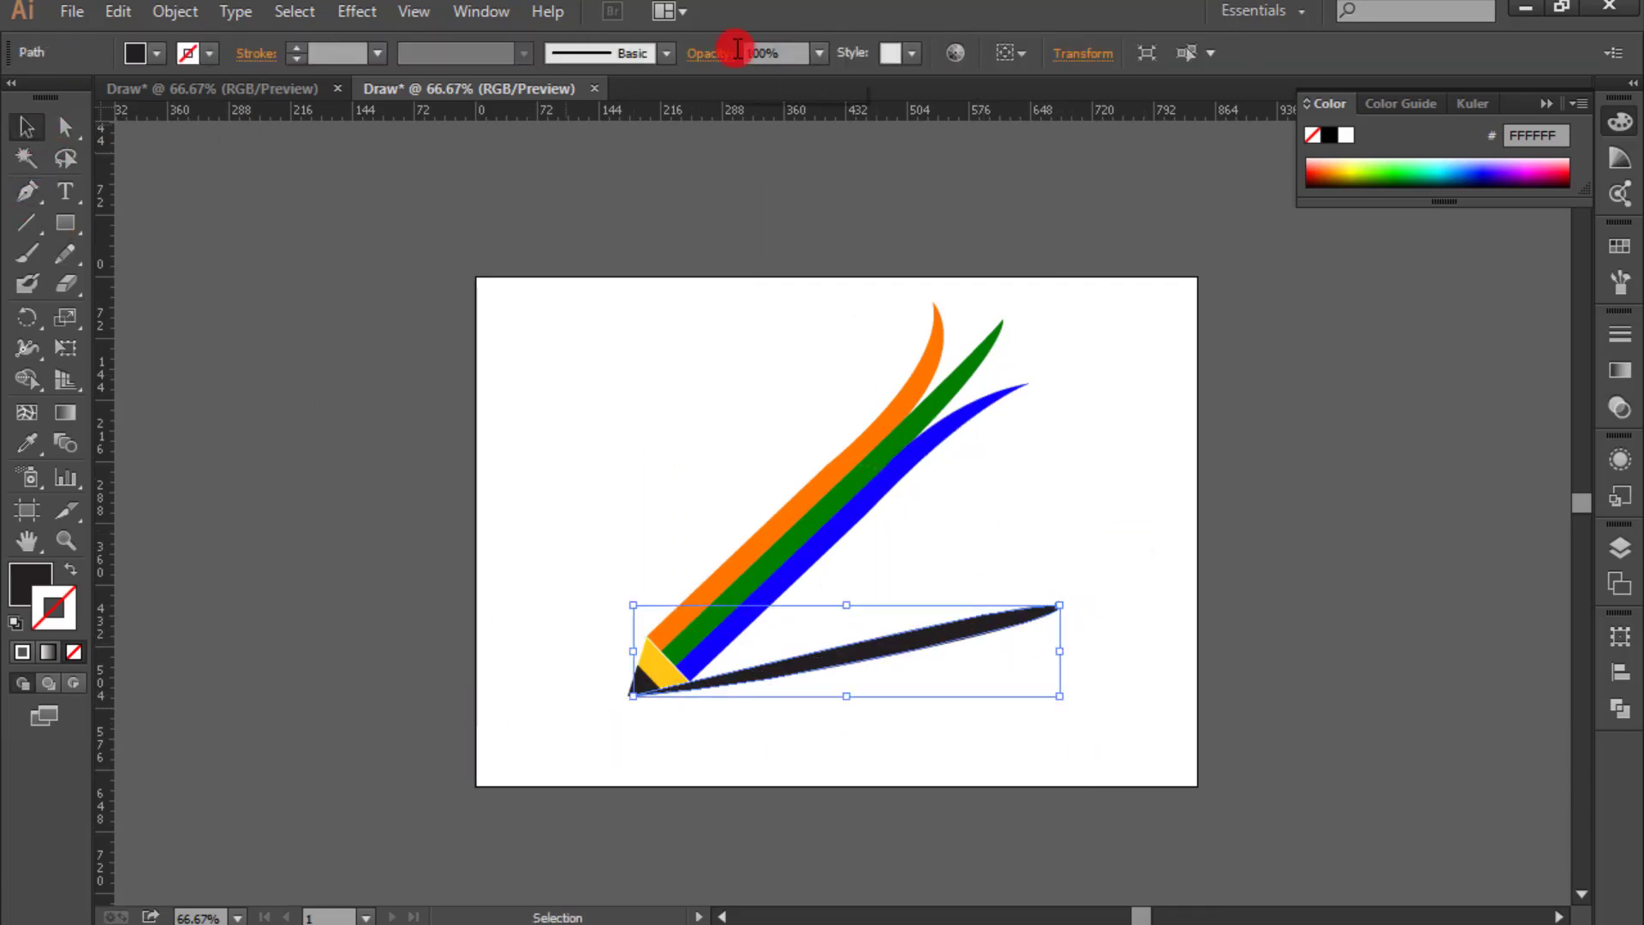
Step: Set the shadow shape's opacity to 30%
left_click(820, 53)
left_click(864, 163)
left_click(863, 163)
Step: Try the shadow at 20% opacity and set it back to 30%
left_click(994, 626)
left_click(819, 54)
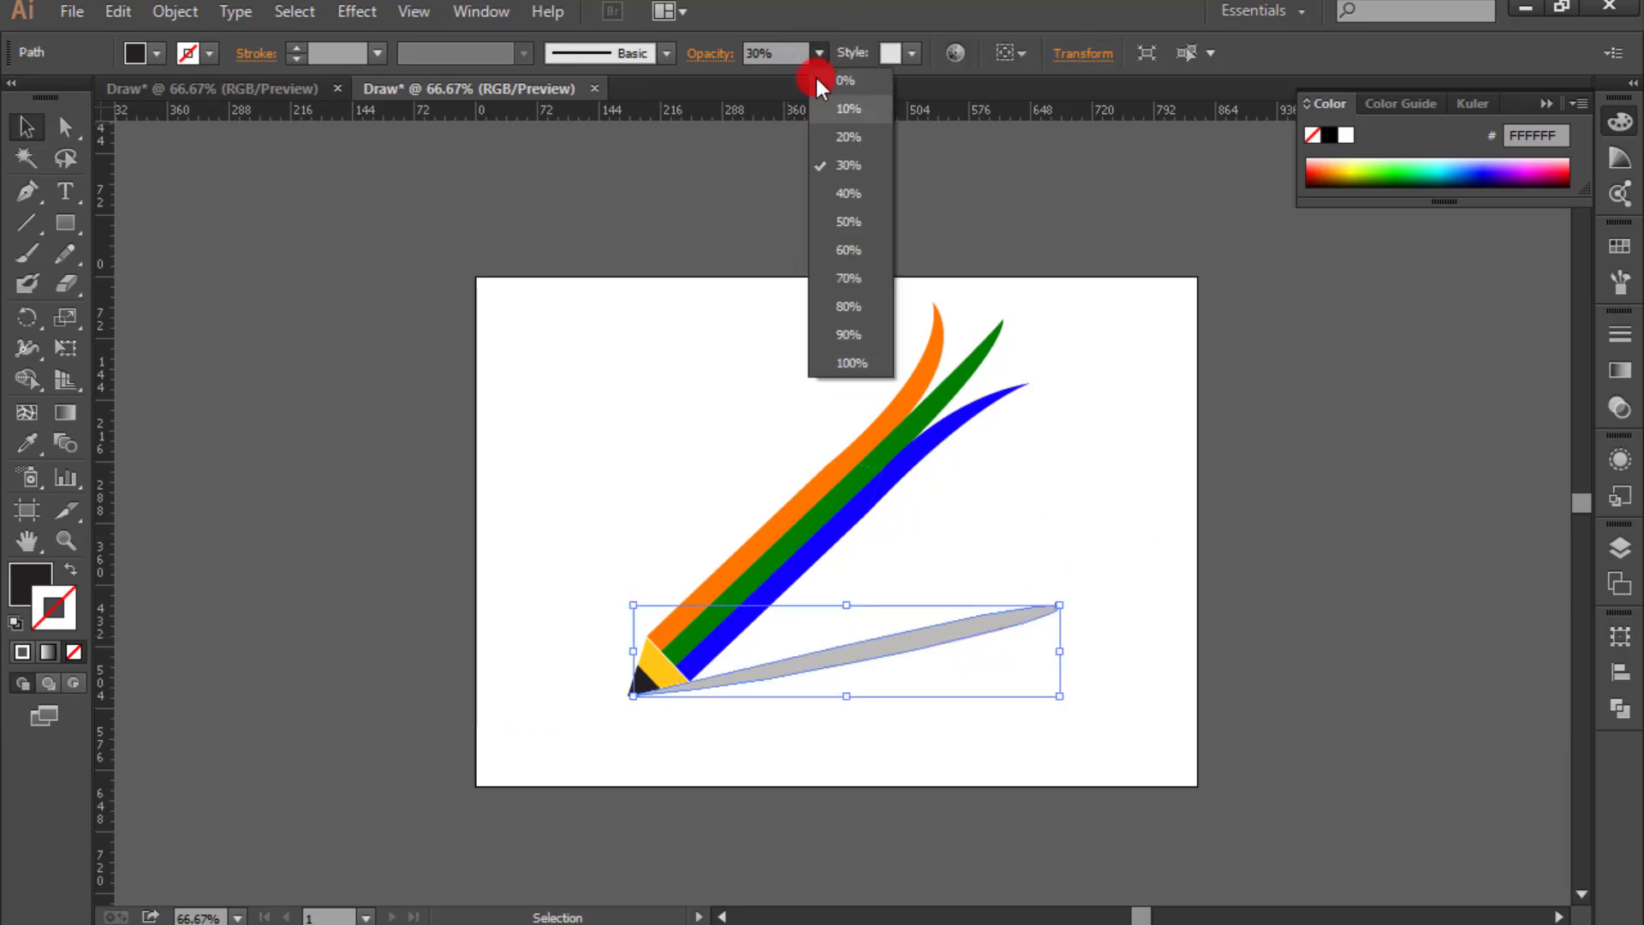
left_click(849, 137)
left_click(1044, 472)
left_click(960, 629)
left_click(820, 54)
left_click(841, 168)
left_click(794, 630)
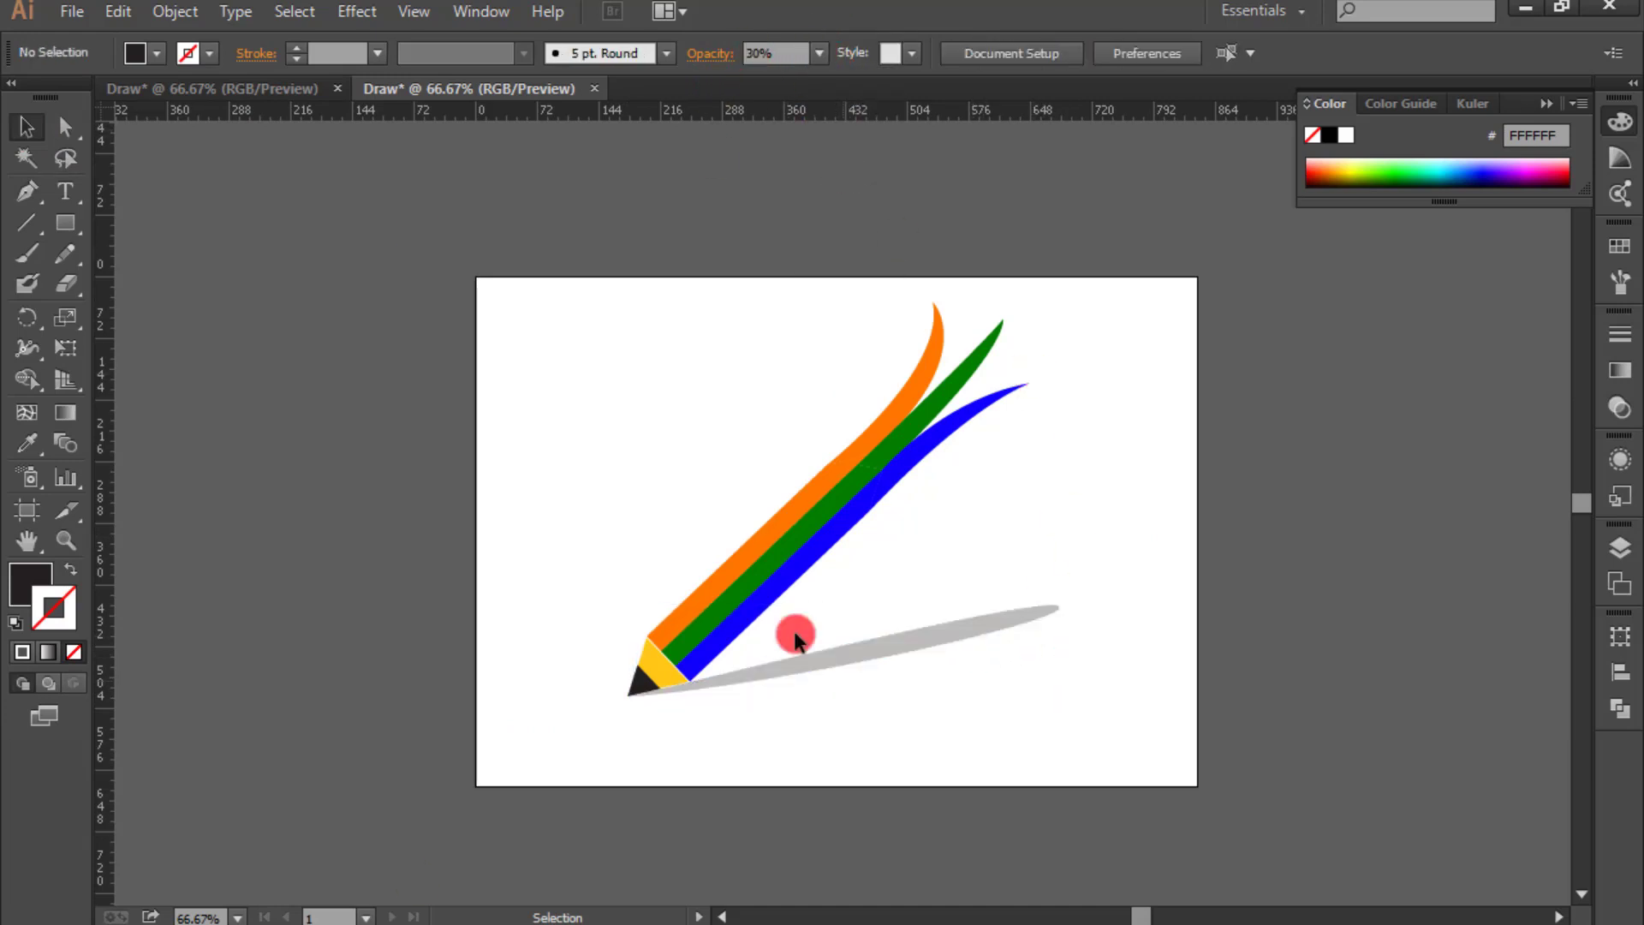
Step: Try rotating the shadow around its centre and undo the rotation
left_click(950, 635)
left_click_drag(1067, 701, 1072, 734)
key("ctrl+z")
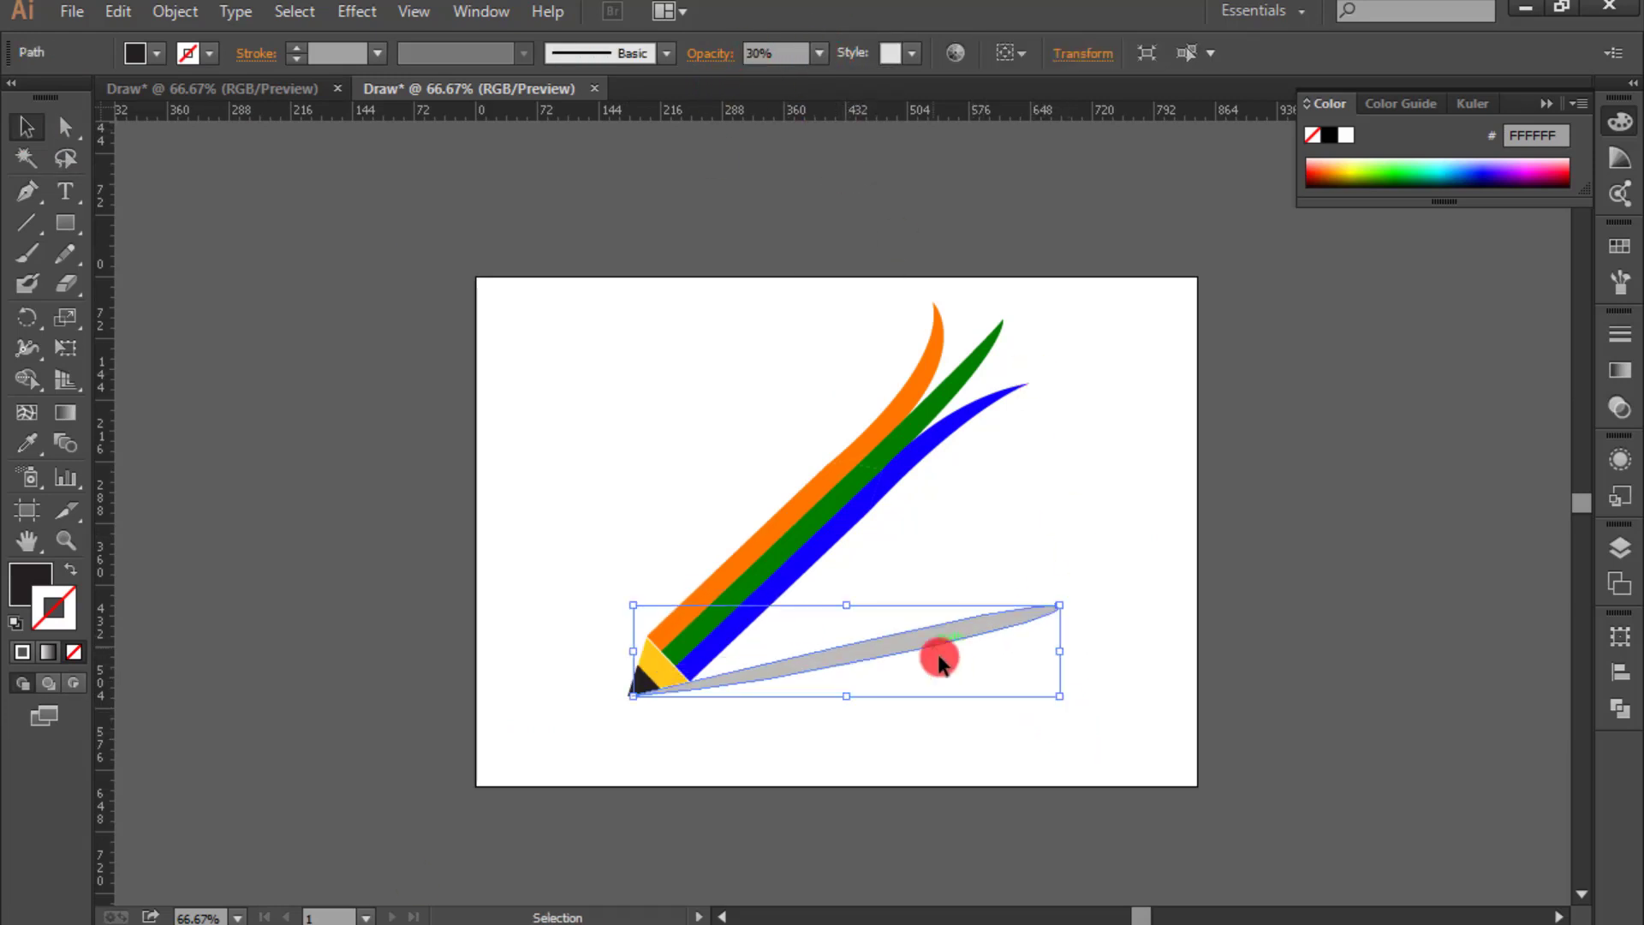
Step: Rotate the shadow until it lies horizontal and move it so its pointed end meets the pencil's tip
left_click_drag(1068, 604, 1074, 665)
left_click_drag(908, 657, 914, 713)
left_click(1075, 590)
left_click(1006, 721)
mouse_move(1075, 721)
left_mouse_down()
mouse_move(1078, 708)
mouse_move(951, 700)
mouse_move(1020, 701)
left_mouse_up()
left_click(1028, 576)
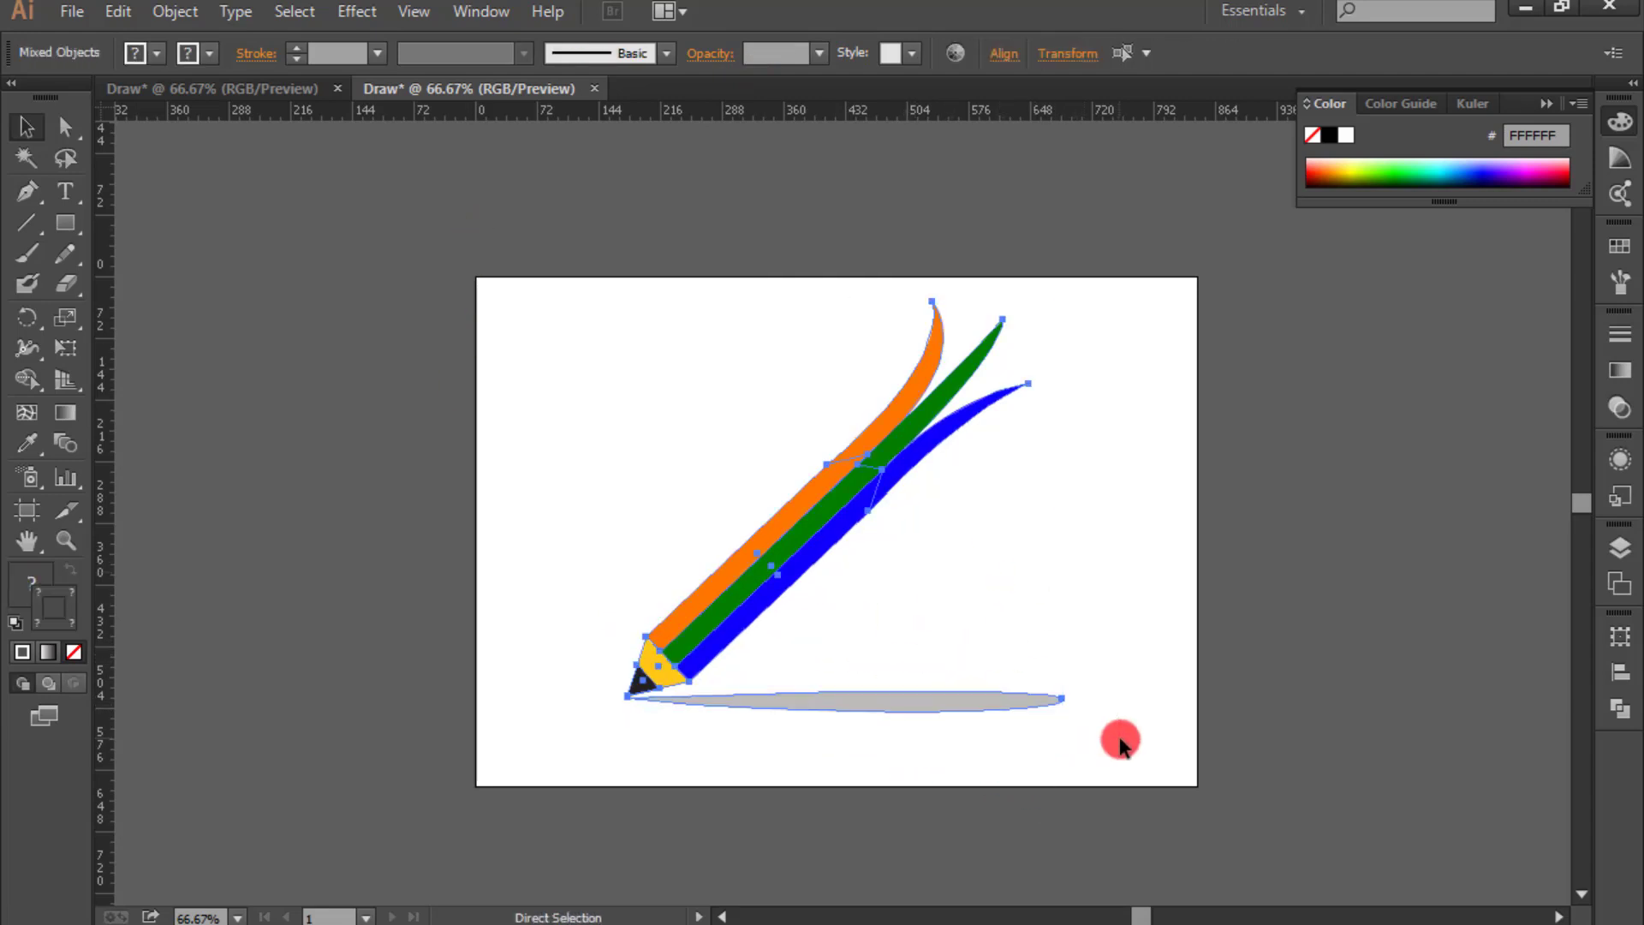
Step: Group the pencil together with its shadow
left_click(1354, 567)
left_click_drag(522, 275, 1168, 768)
key("v")
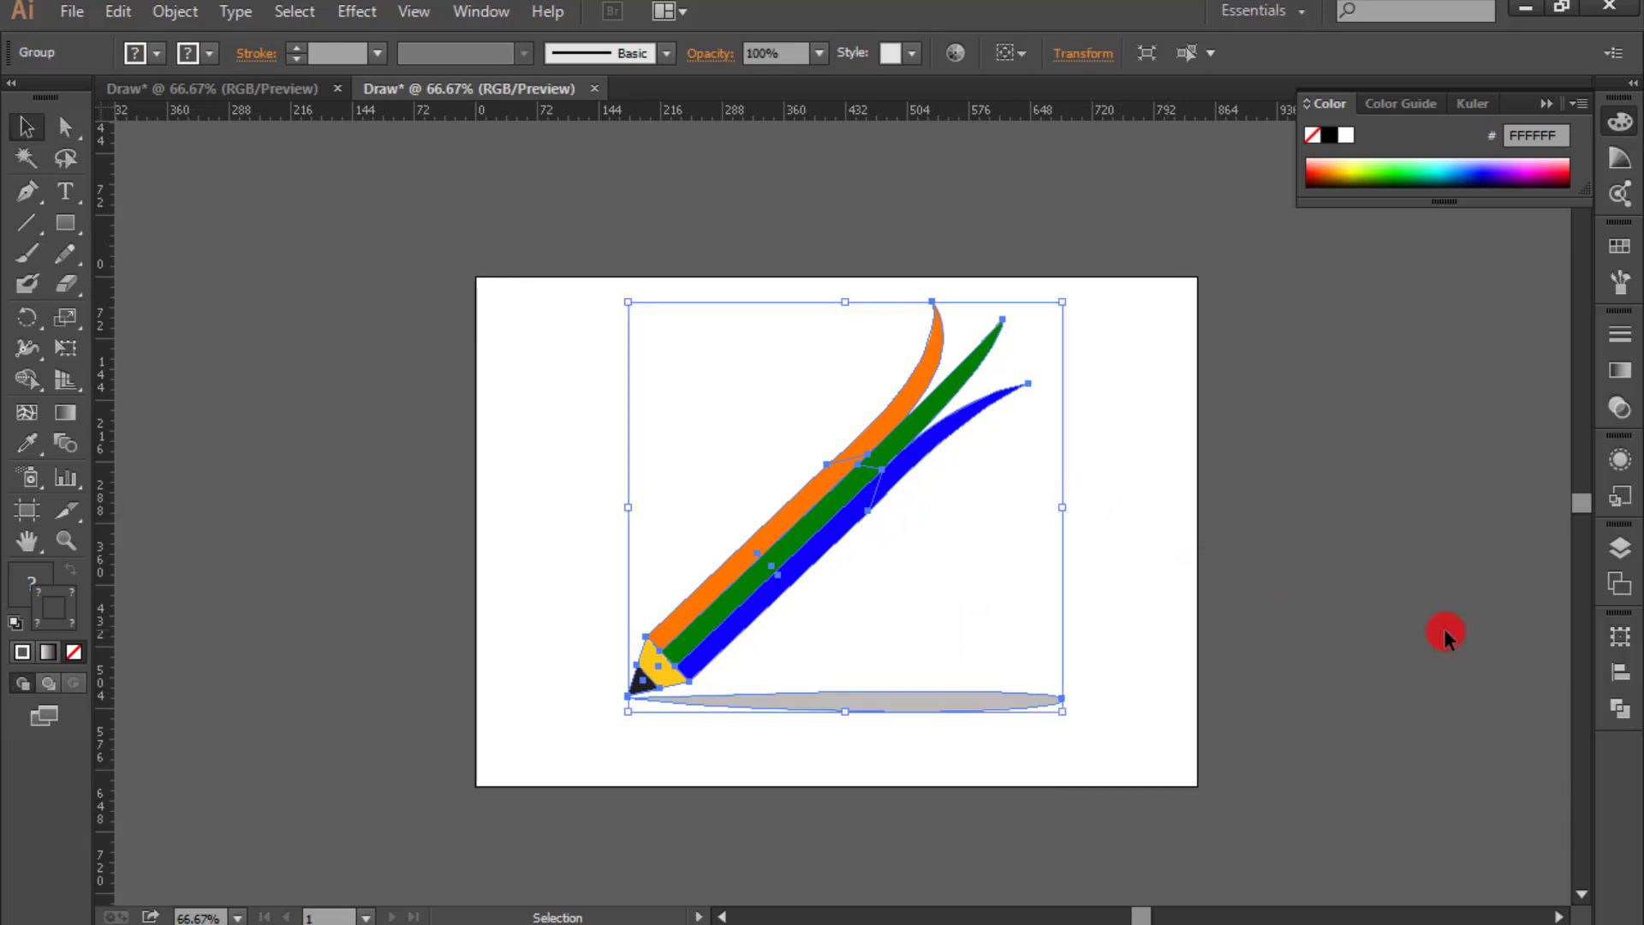
left_click(1447, 631)
Step: Cover the artboard with an 841.89 by 595.28 pt background rectangle filled light blue 95CBFF, placed behind the pencil
left_click(65, 222)
mouse_move(477, 278)
left_mouse_down()
mouse_move(699, 484)
mouse_move(1193, 782)
left_mouse_up()
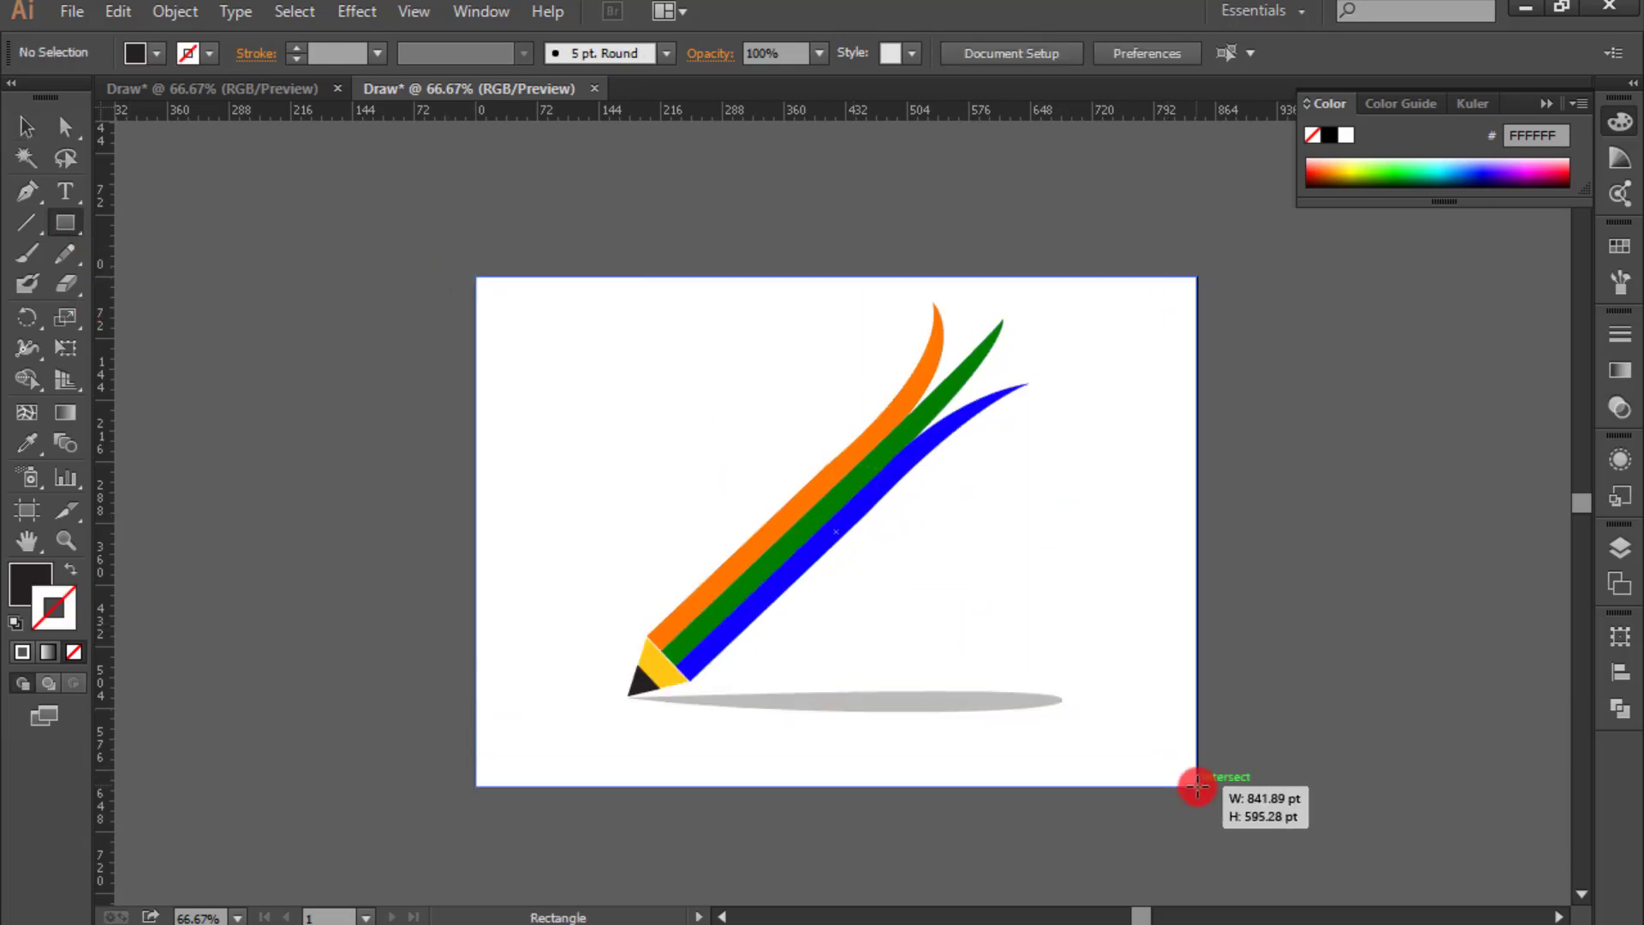
Step: Ungroup the artwork and fill the pencil's orange strip and its tail with dark red 96000D
right_click(790, 526)
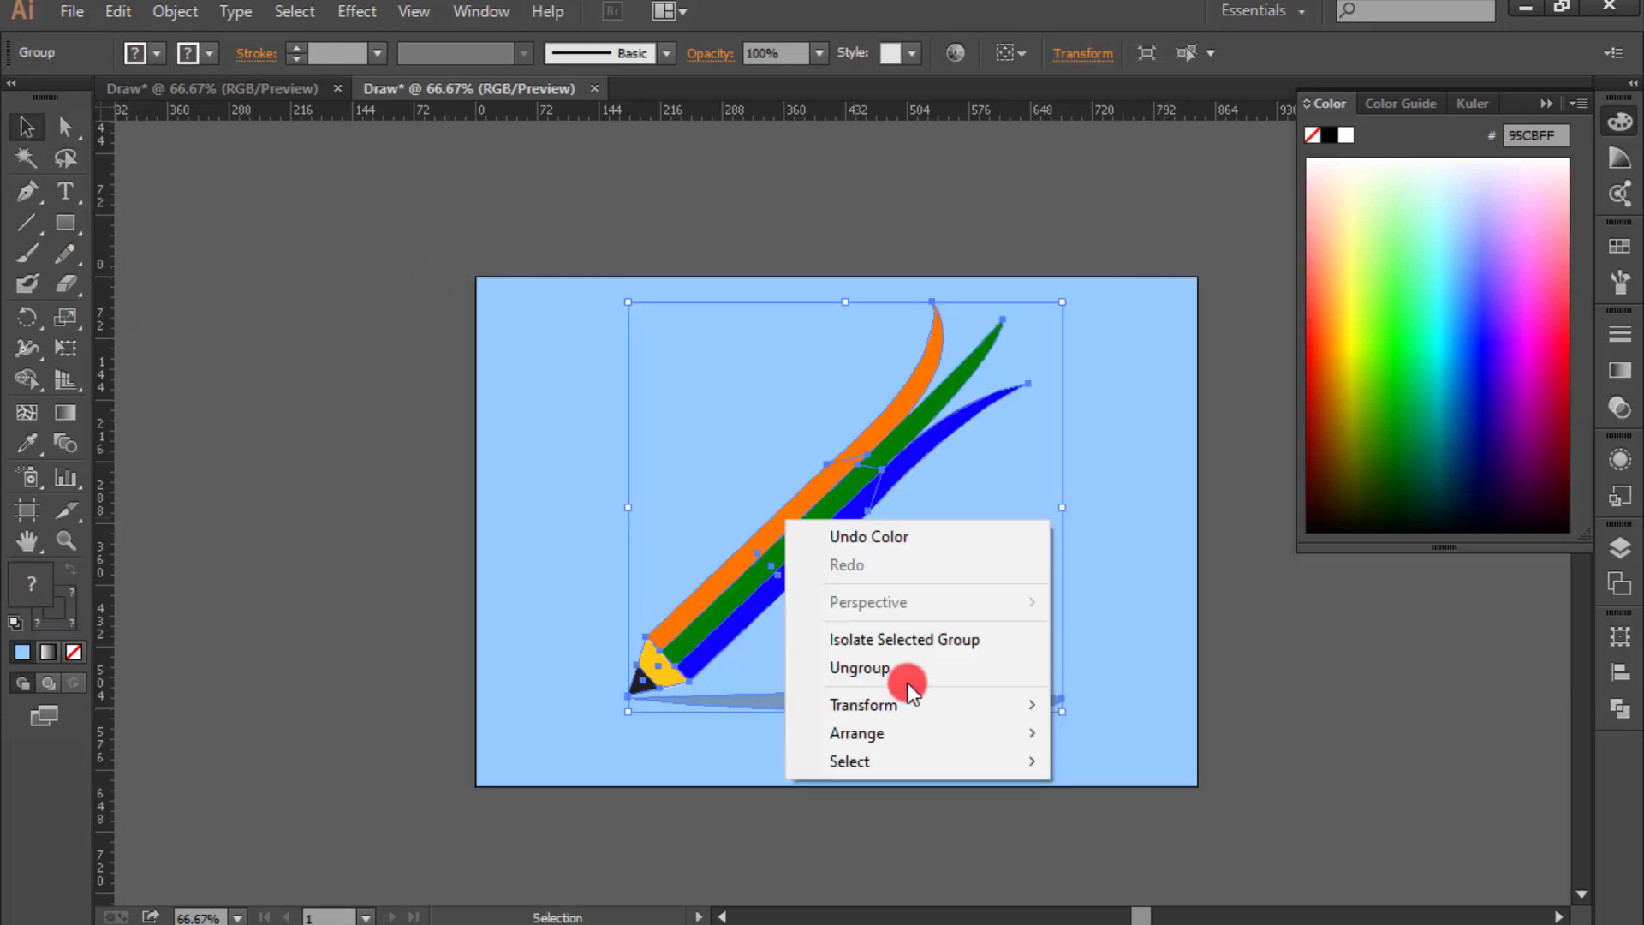
left_click(890, 669)
left_click(820, 476)
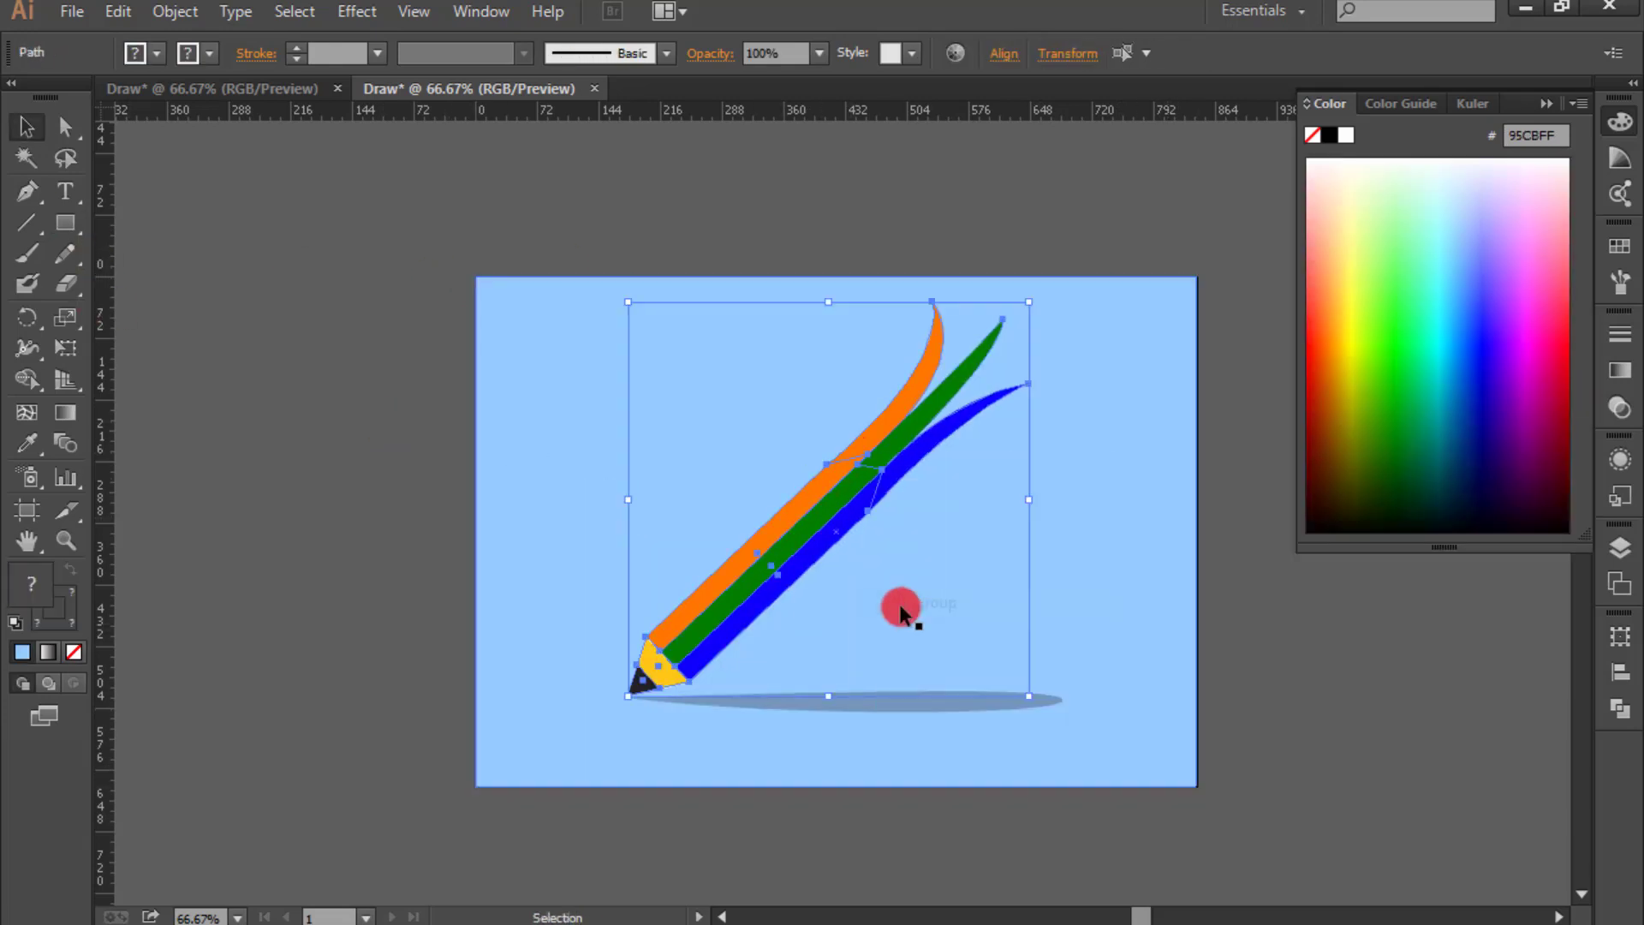
left_click(880, 428)
left_click(1560, 422)
left_click(387, 340)
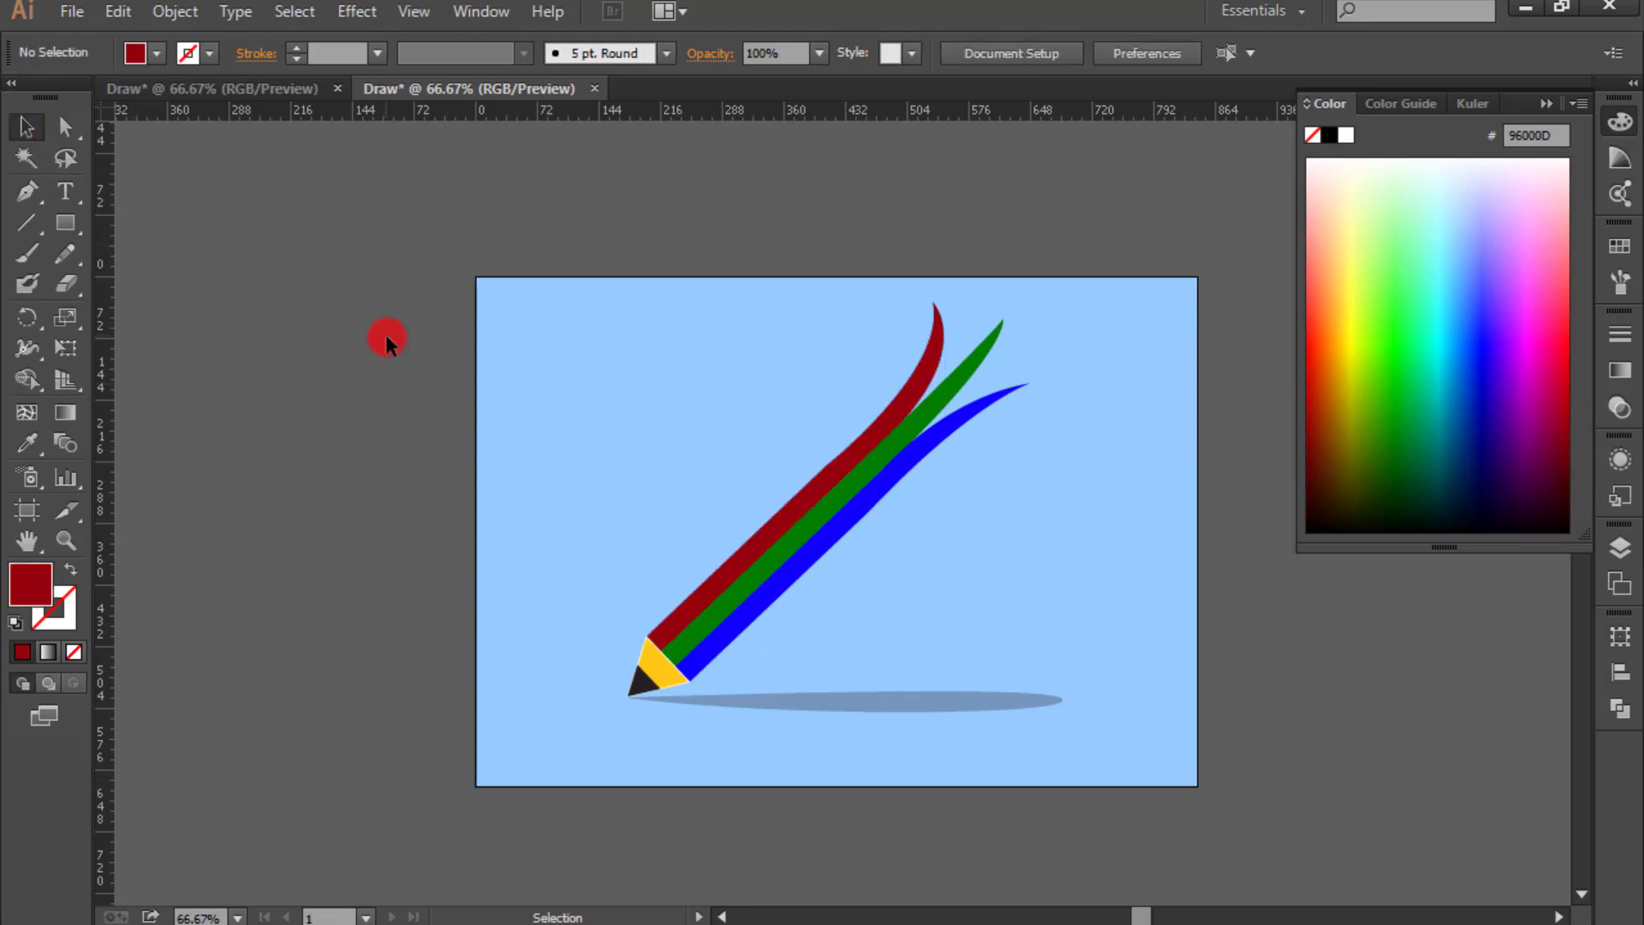